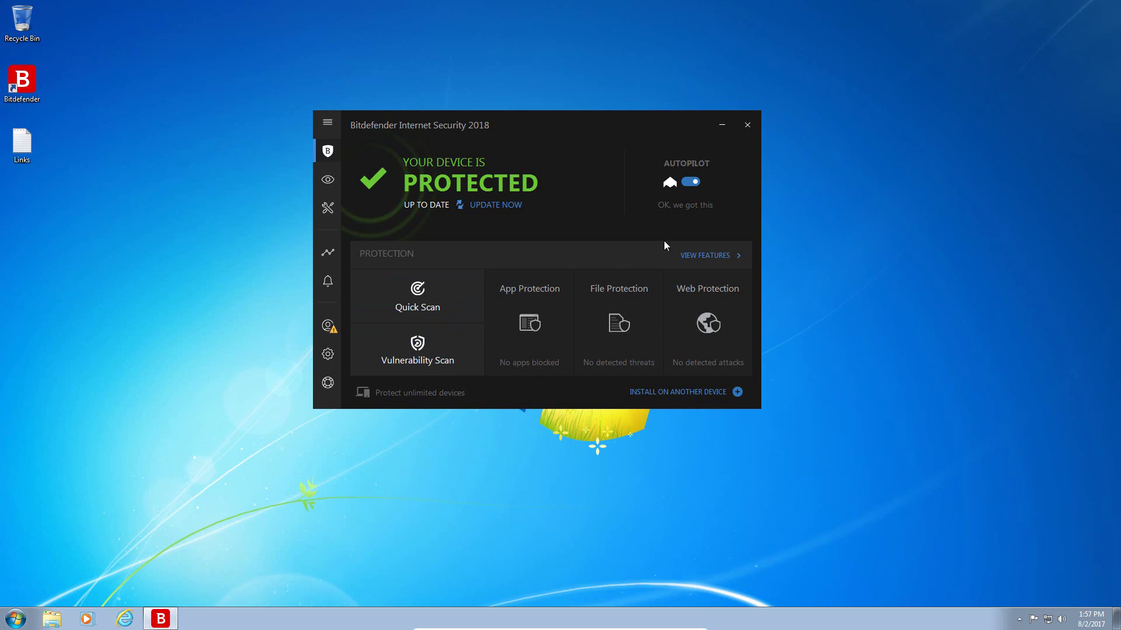
Step: Review the Antivirus settings, covering Shield, Exclusions, Drives and Devices, and Quarantine, and return to the main dashboard
left_click(725, 259)
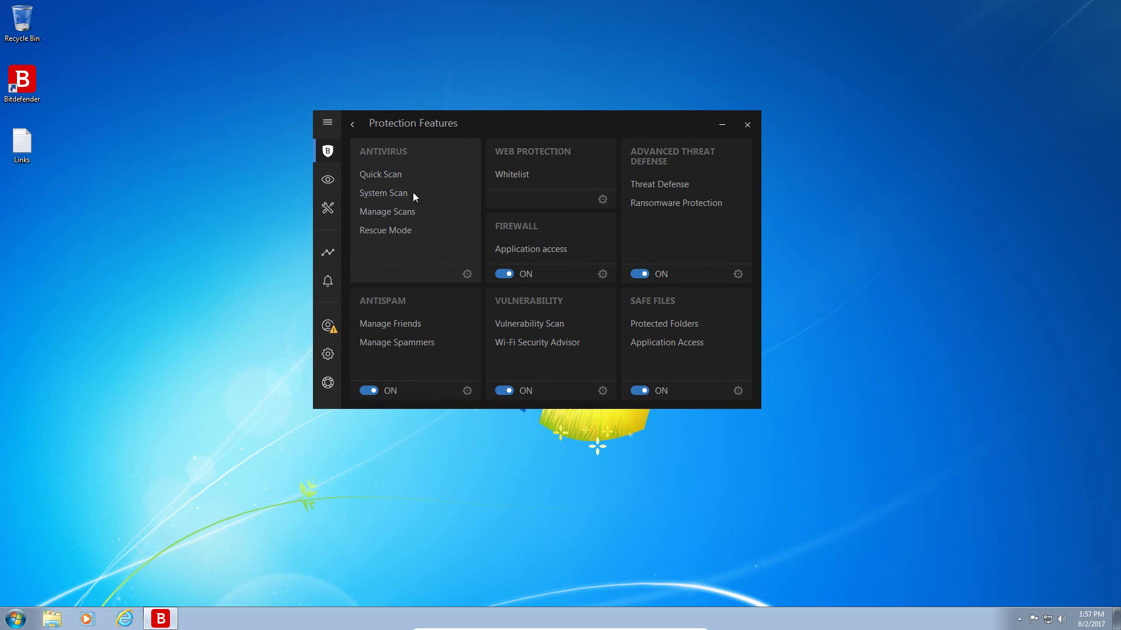
left_click(467, 274)
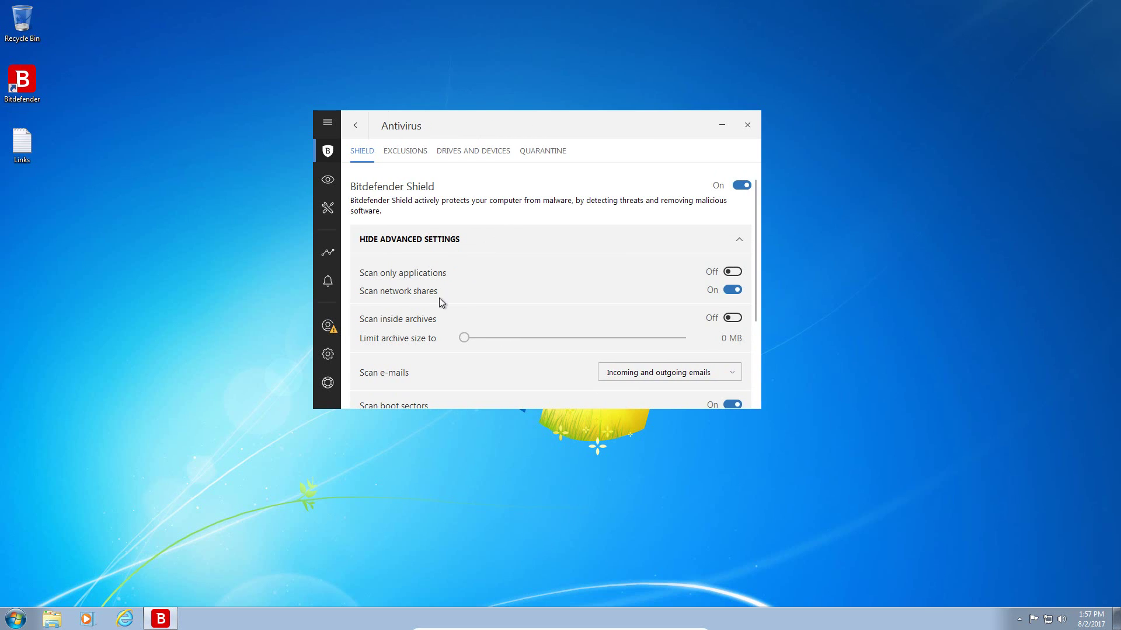
left_click(427, 243)
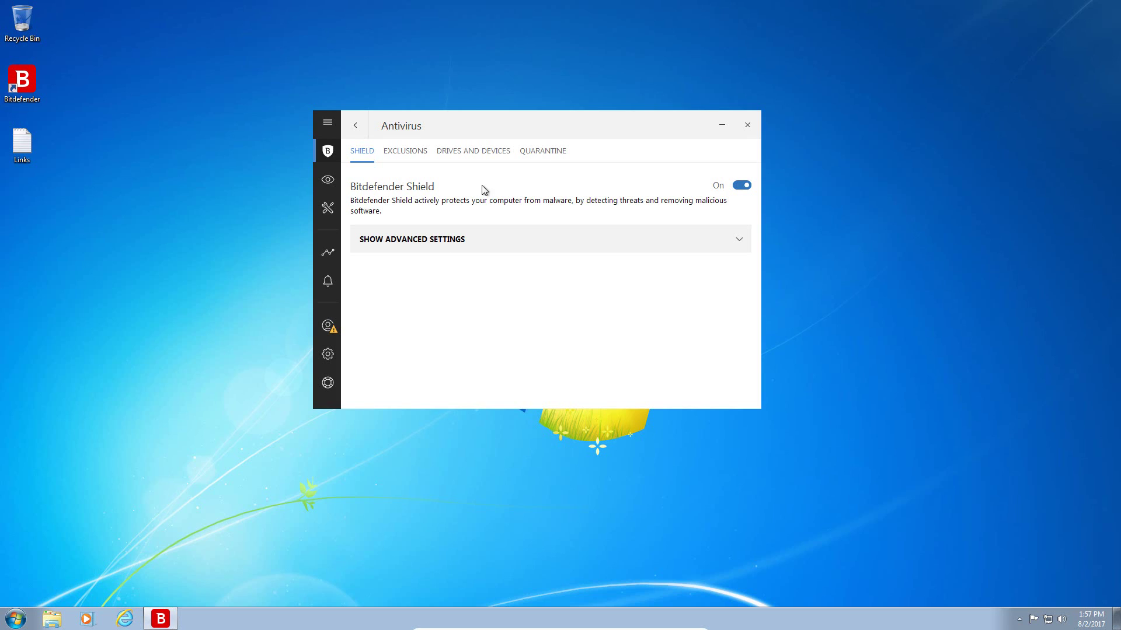
left_click(394, 157)
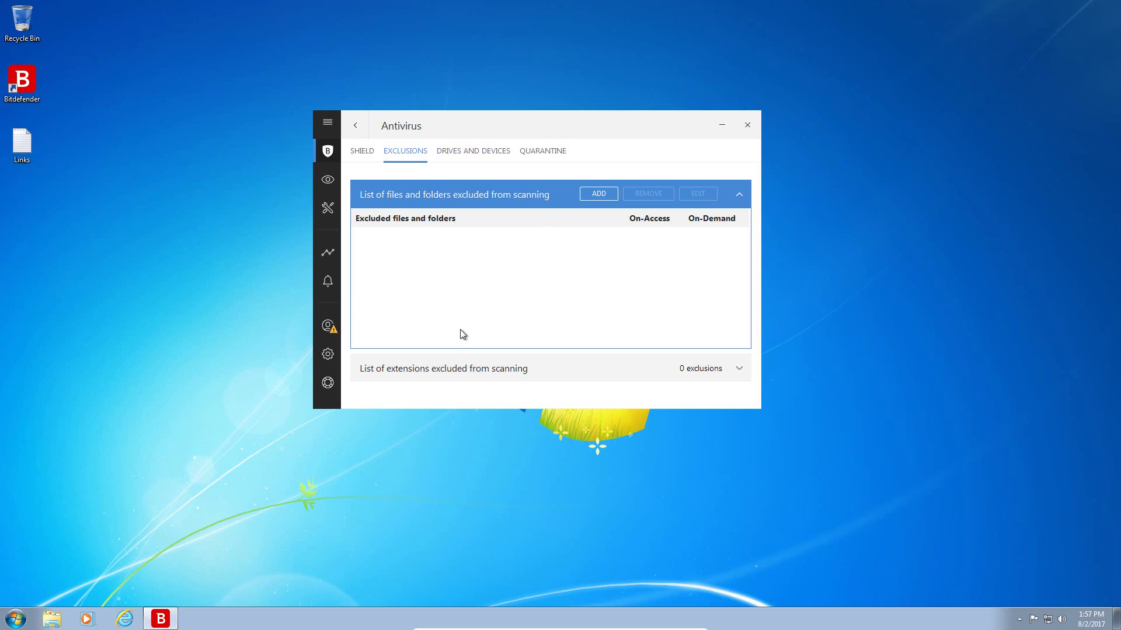
left_click(454, 152)
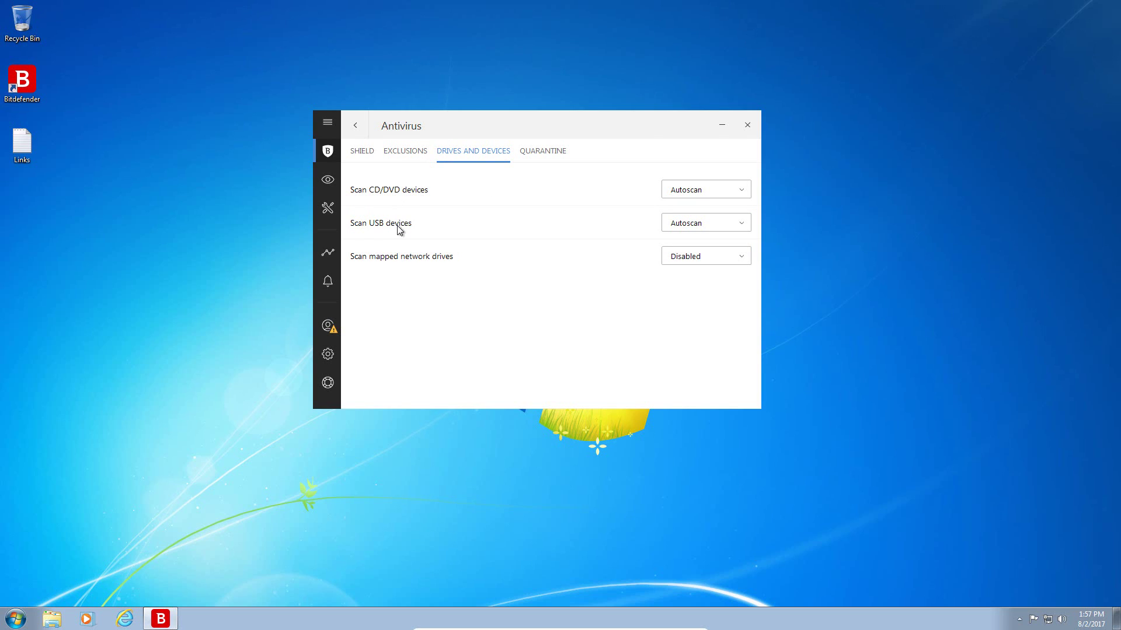
left_click(537, 153)
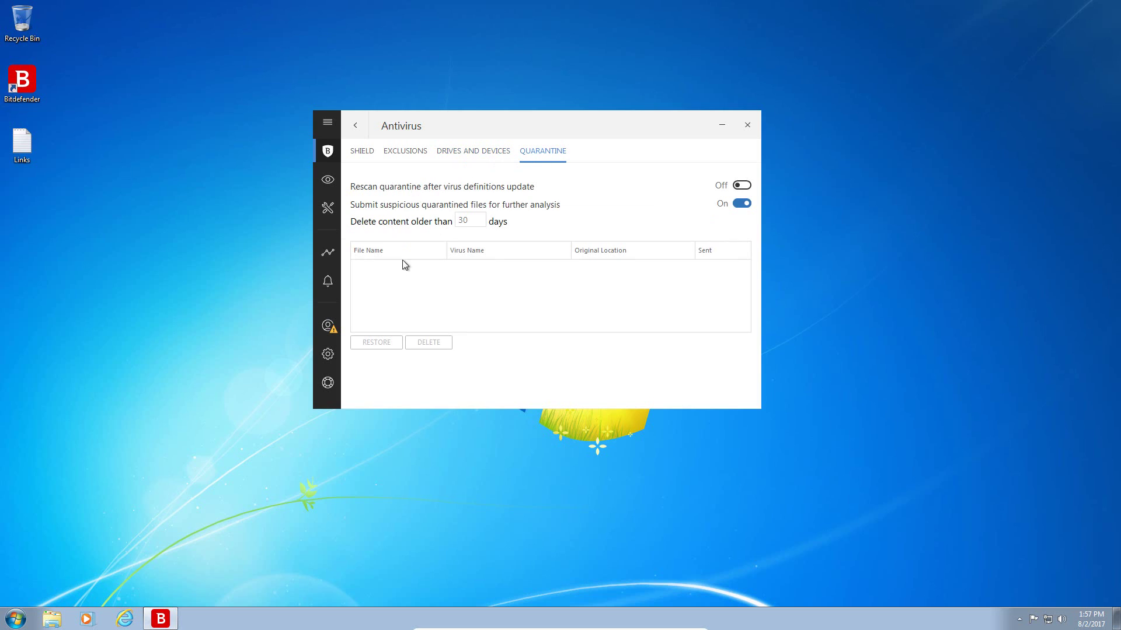
left_click(362, 157)
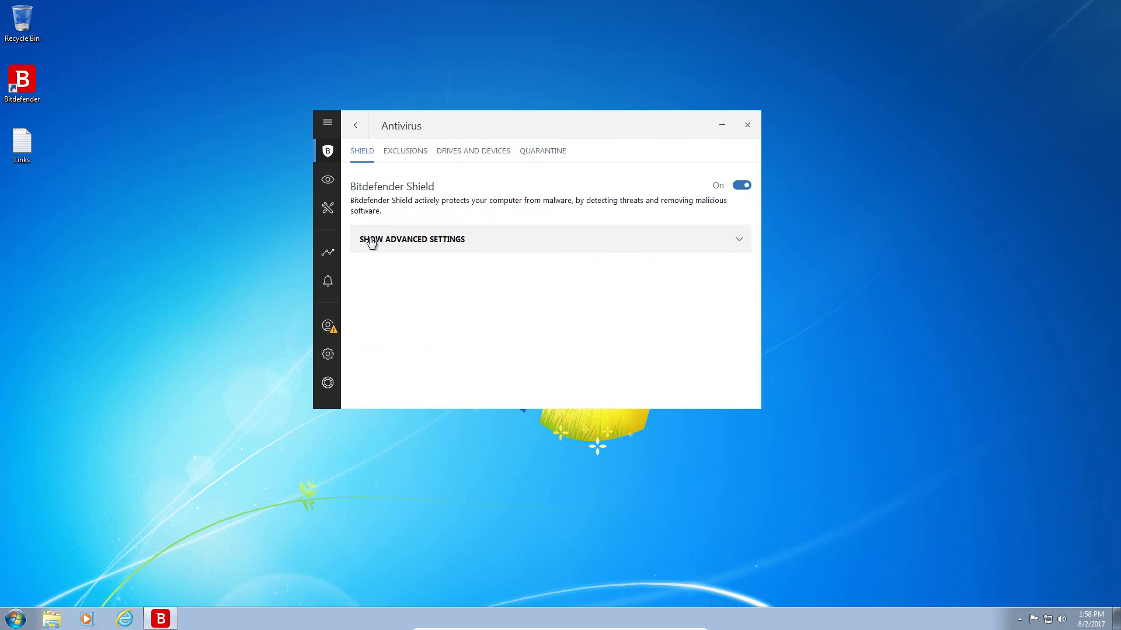
left_click(330, 154)
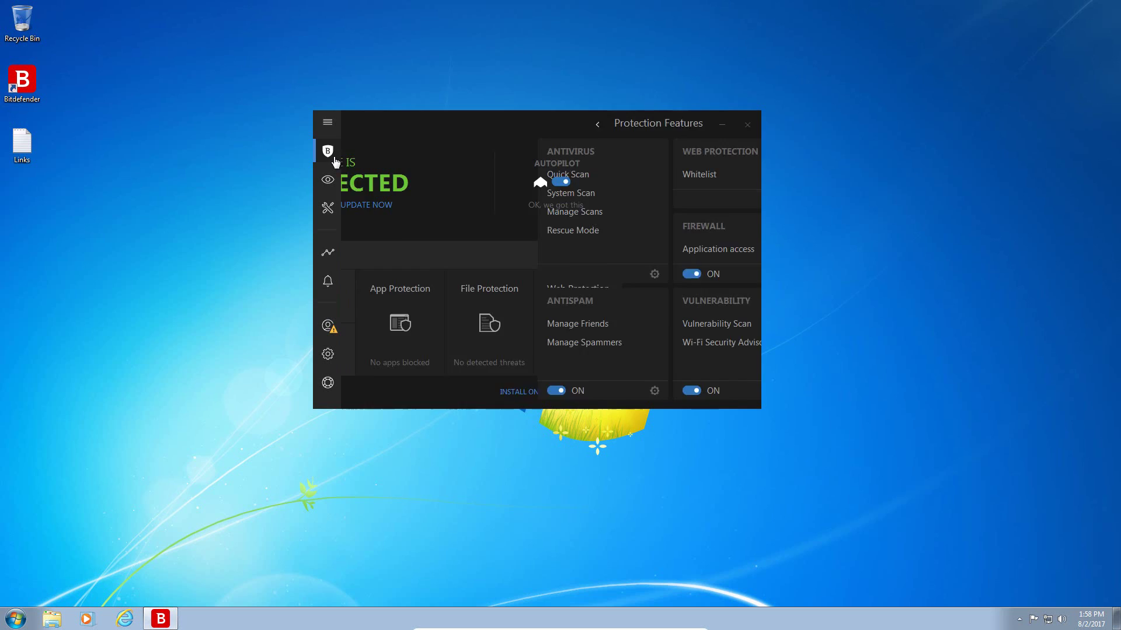
Step: Check the Web Protection feature's settings for web traffic, SSL, fraud and phishing, and return to the dashboard
left_click(719, 262)
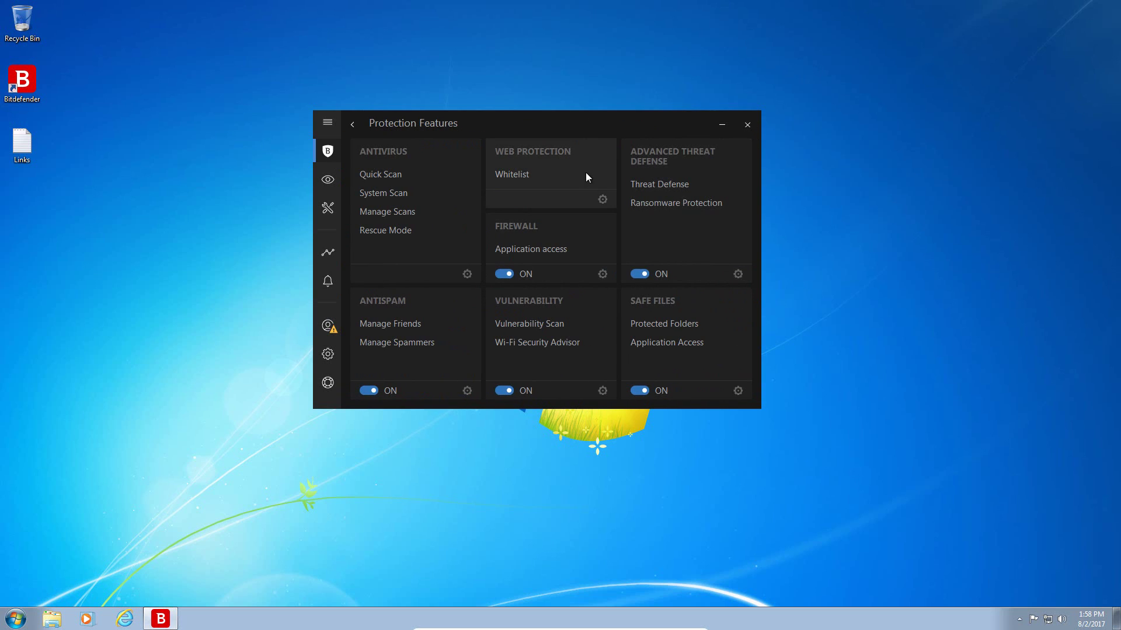
left_click(601, 199)
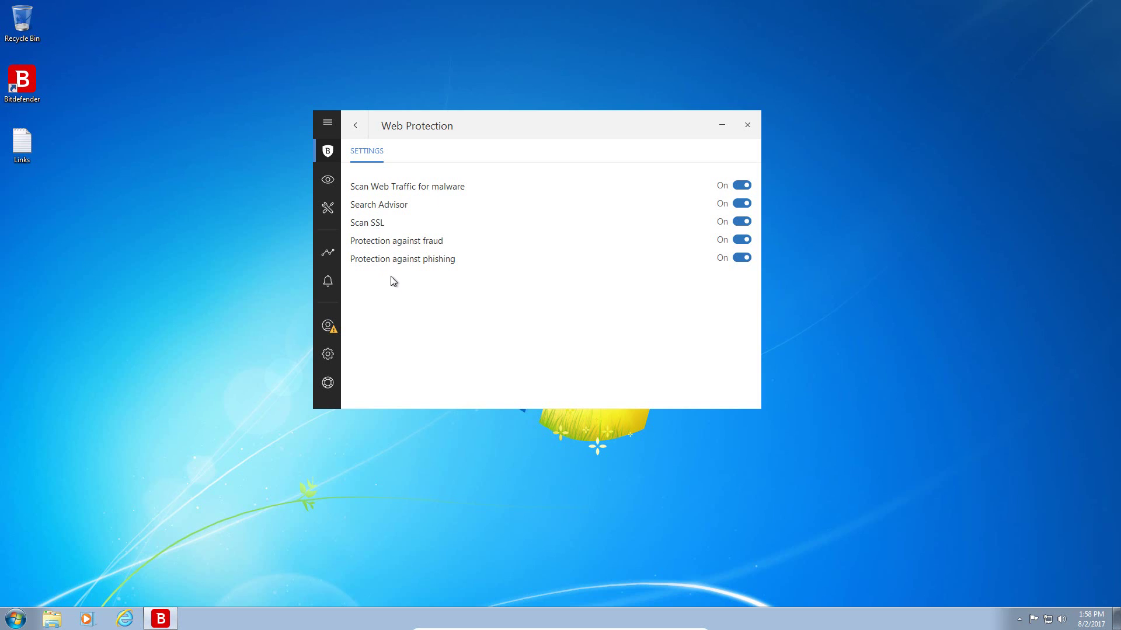
left_click(321, 162)
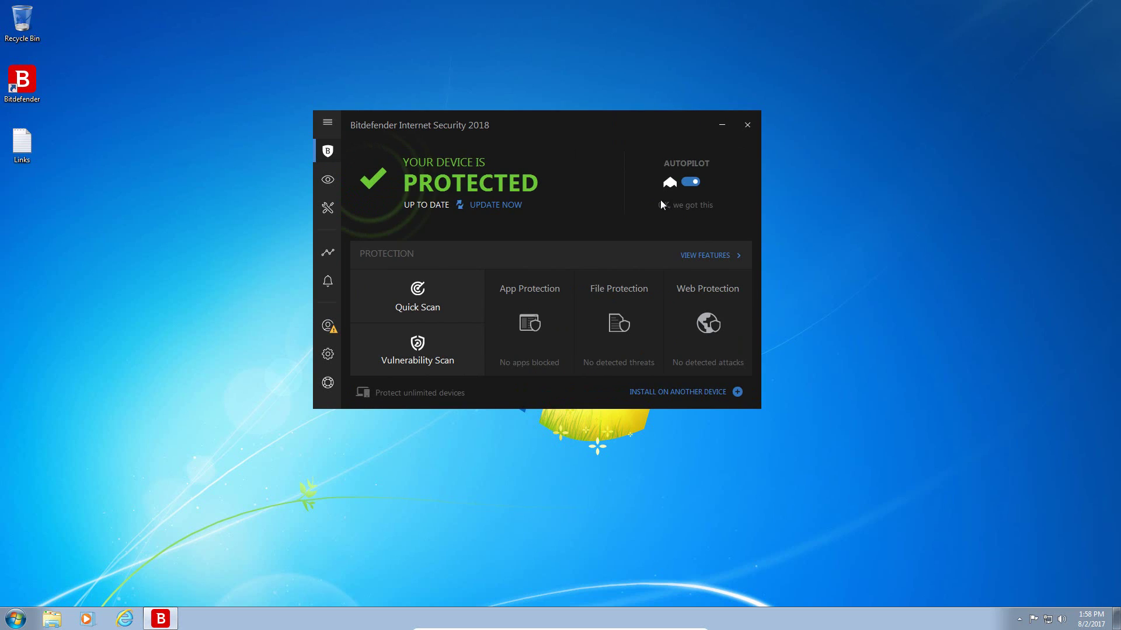
Step: Inspect Advanced Threat Defense, viewing the Threat Defense and Ransomware Protection reports and the application whitelist
left_click(708, 257)
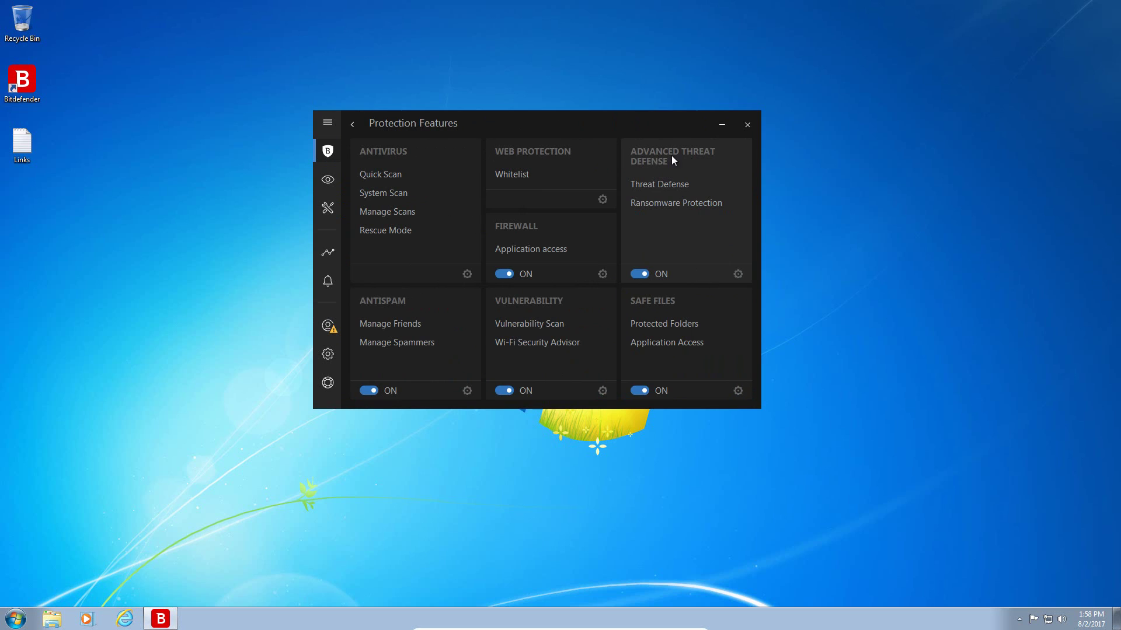
left_click(657, 186)
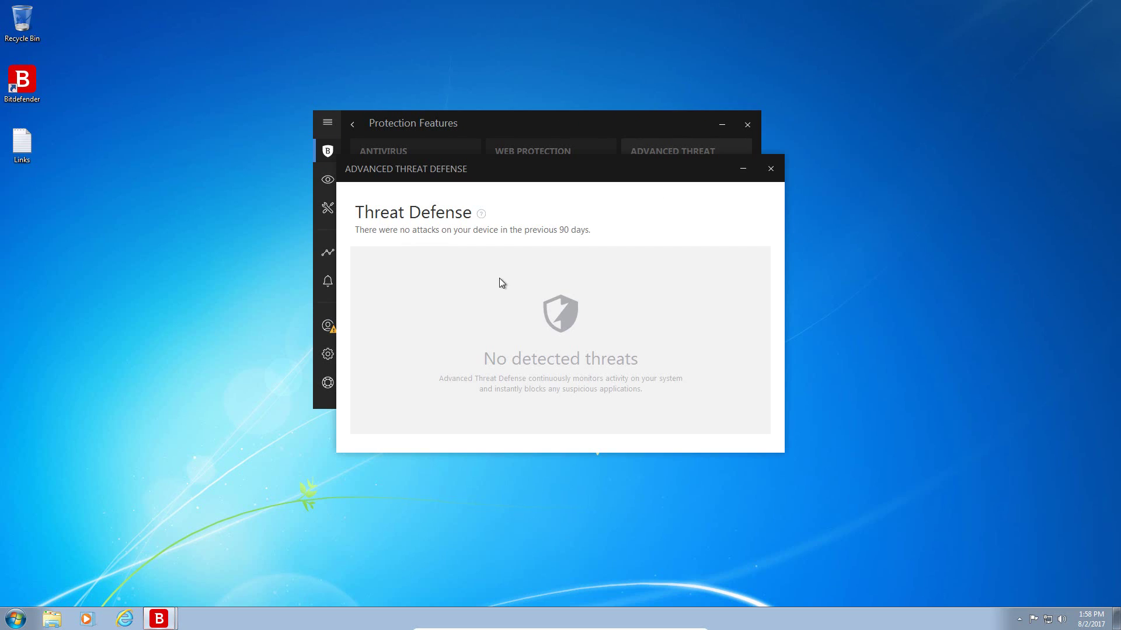
left_click(772, 174)
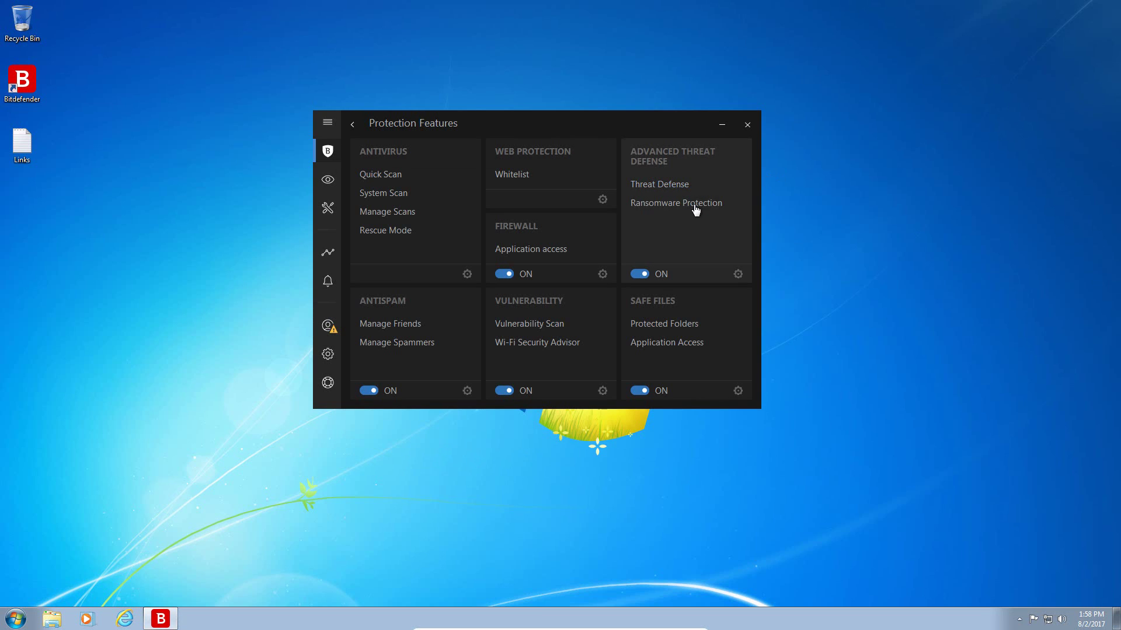
left_click(693, 210)
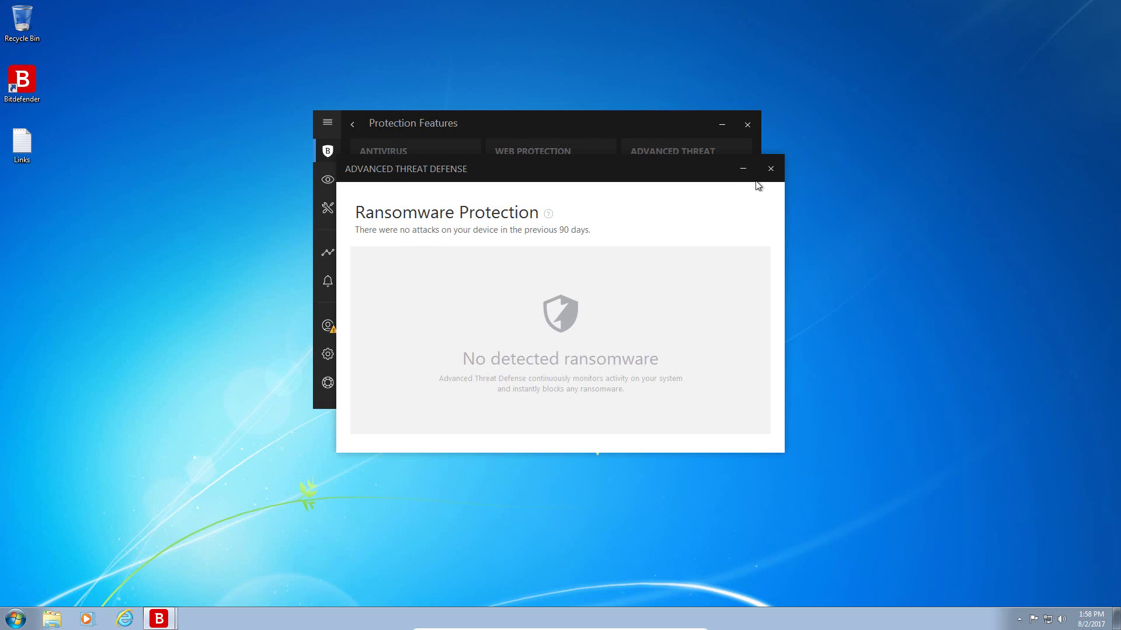
left_click(771, 174)
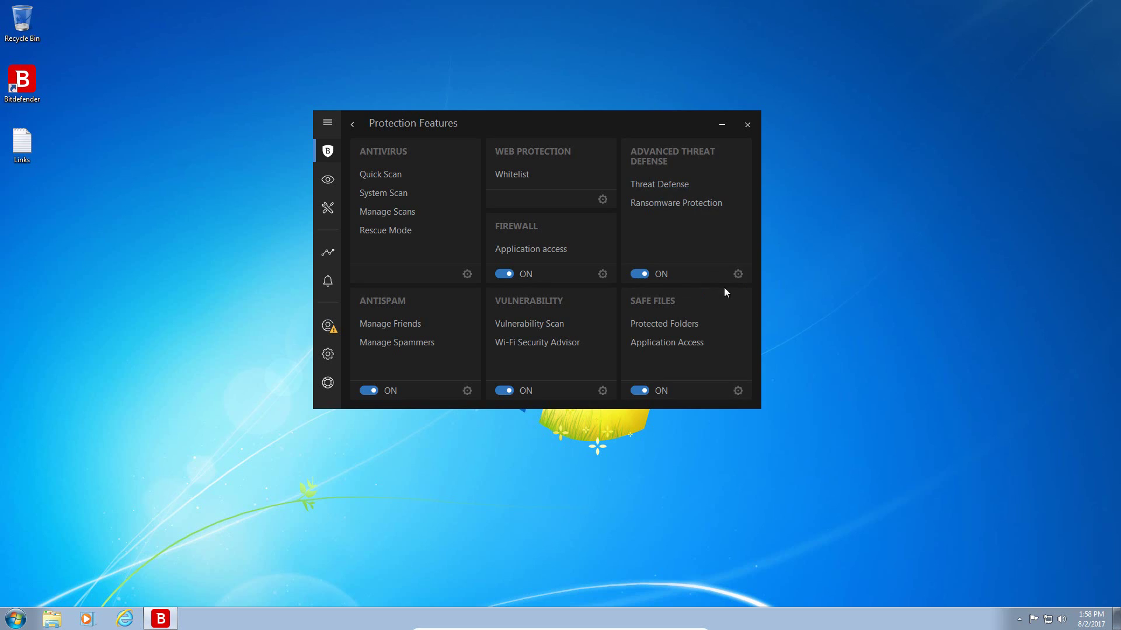
left_click(738, 274)
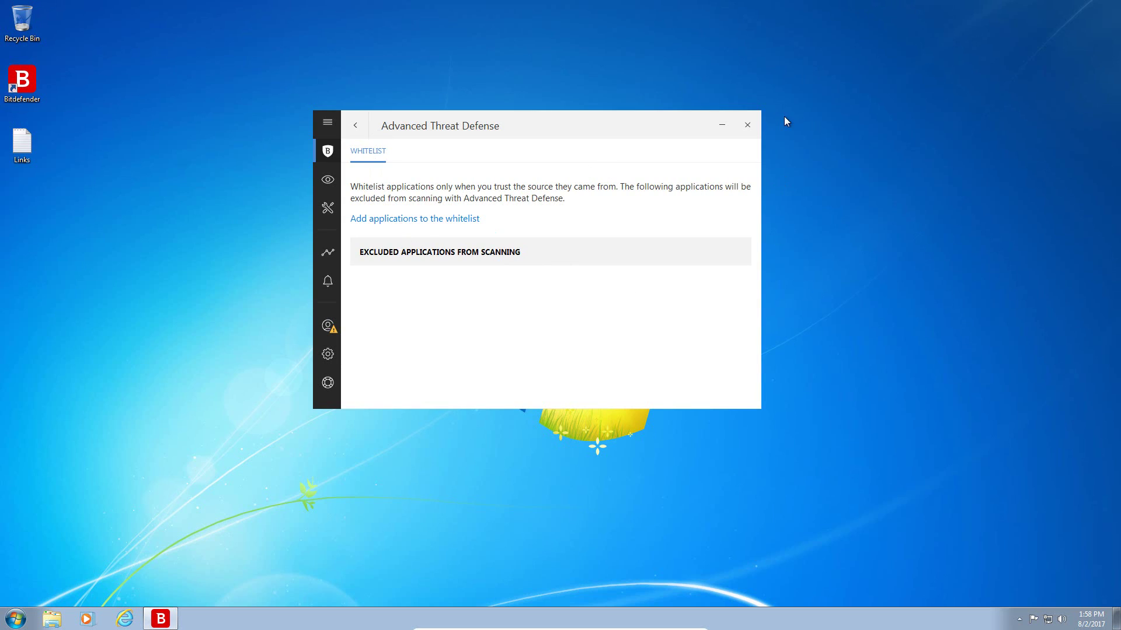
left_click(747, 127)
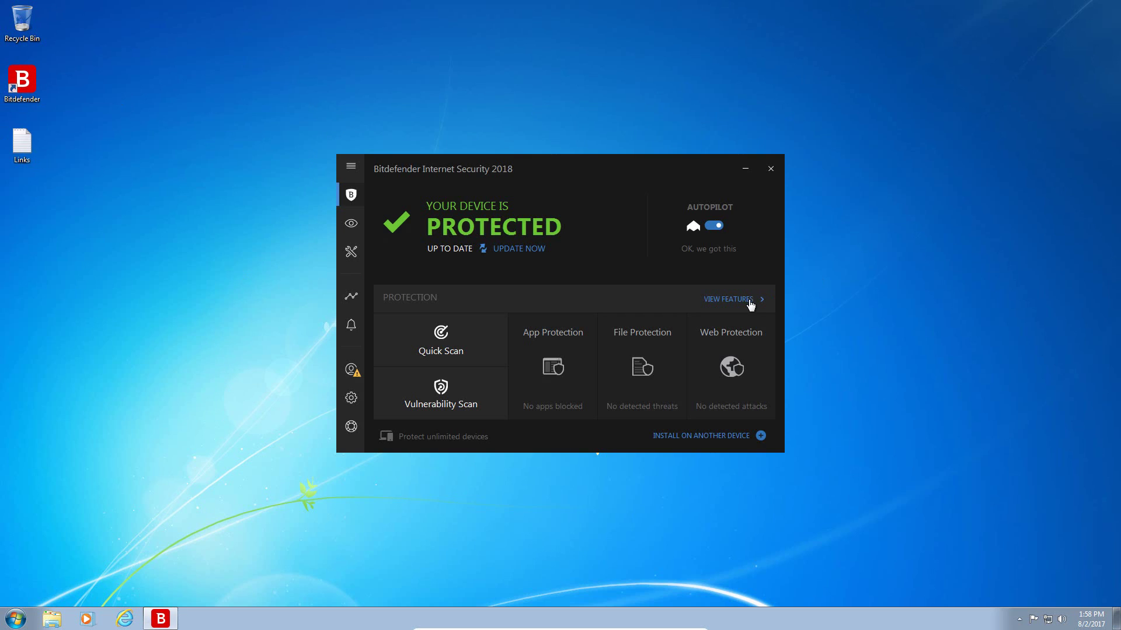
Step: Examine the Safe Files feature's Protected Folders and Application Access lists, and return to the dashboard
left_click(750, 301)
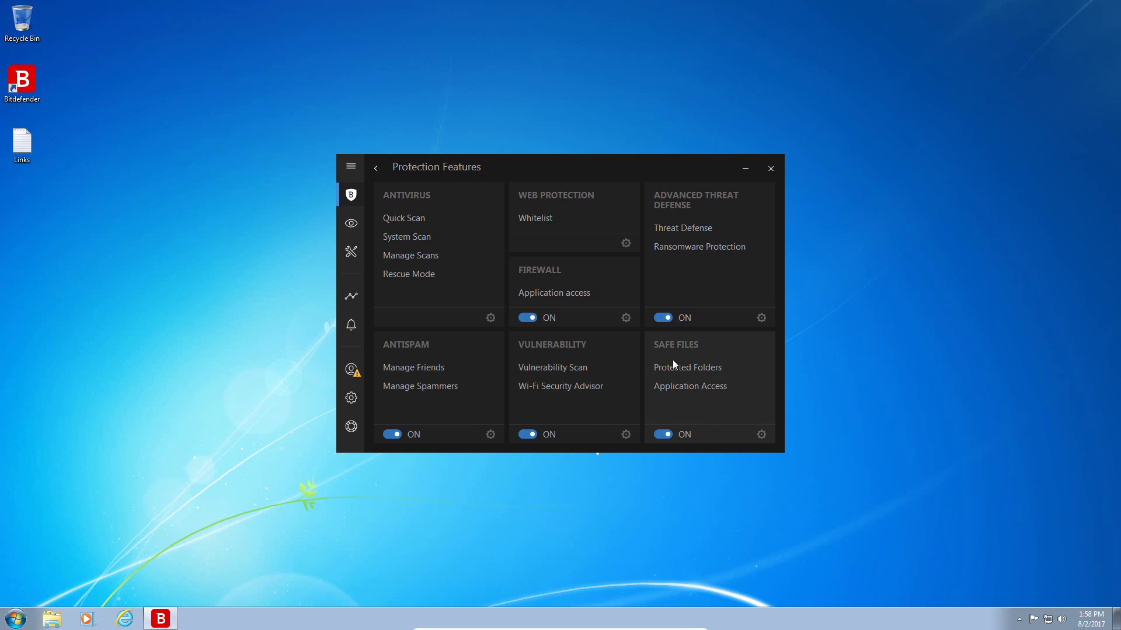
left_click(699, 373)
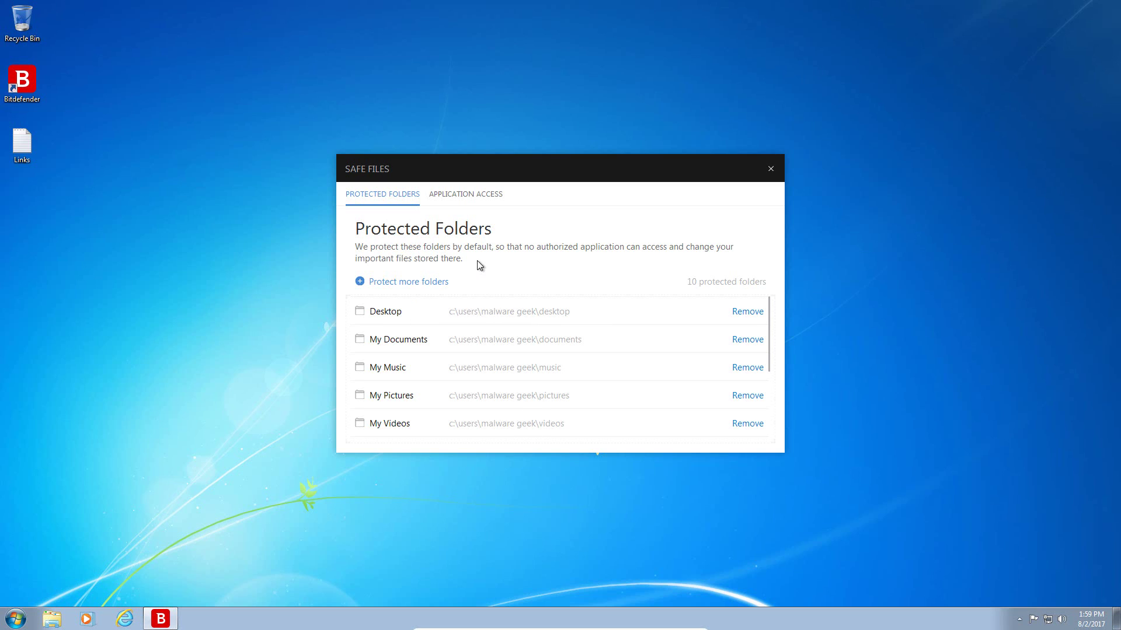
left_click(501, 201)
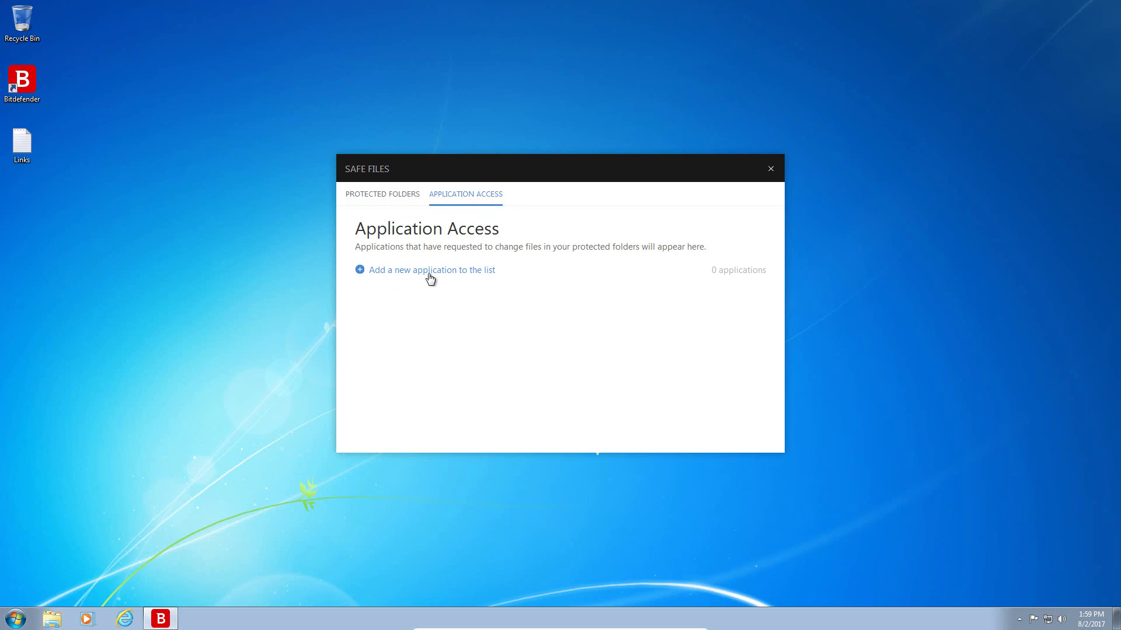
left_click(376, 197)
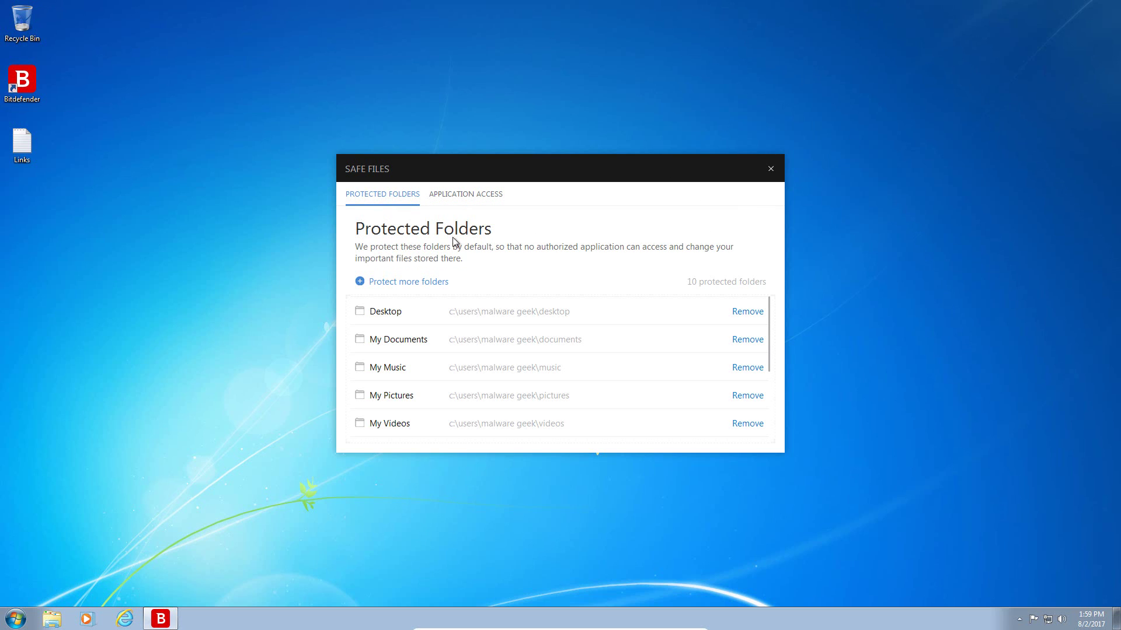
left_click(464, 199)
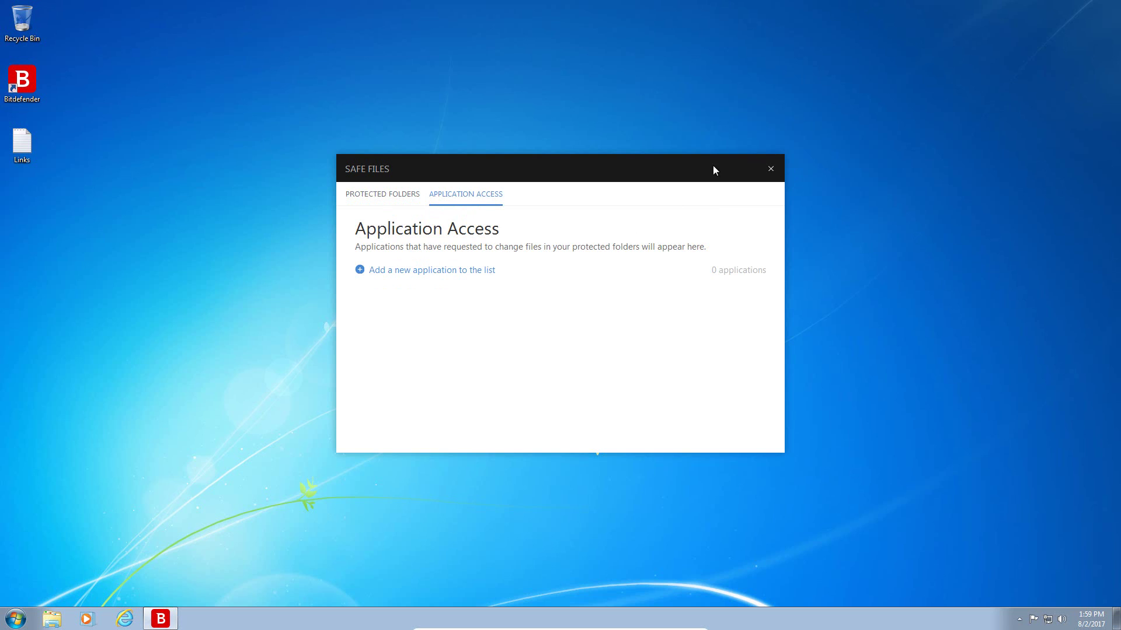
left_click(766, 170)
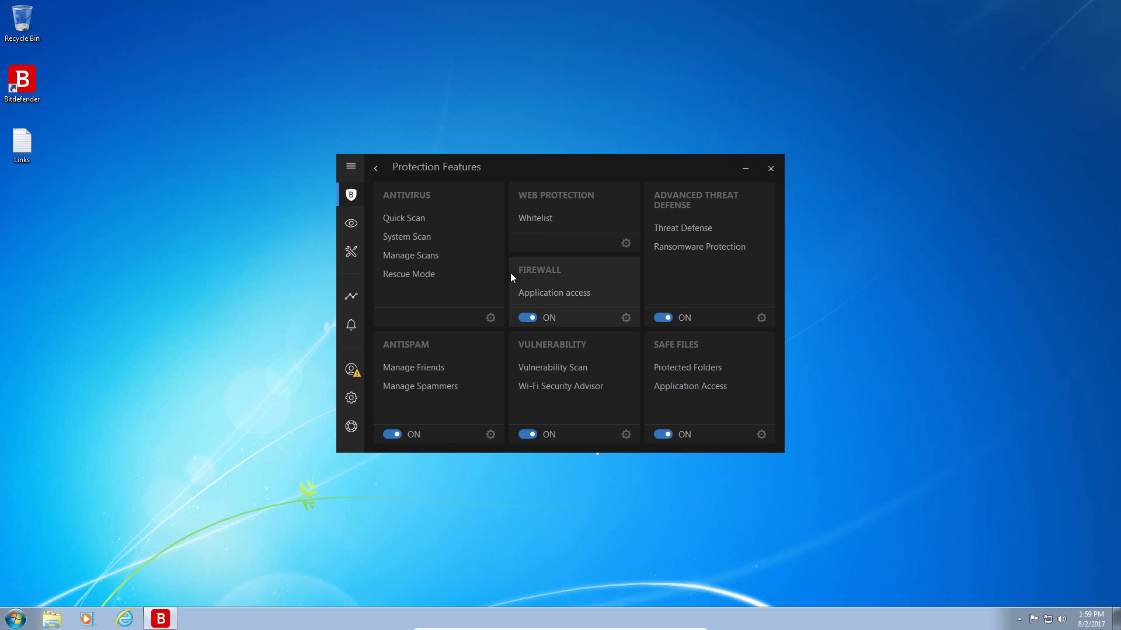
left_click(353, 206)
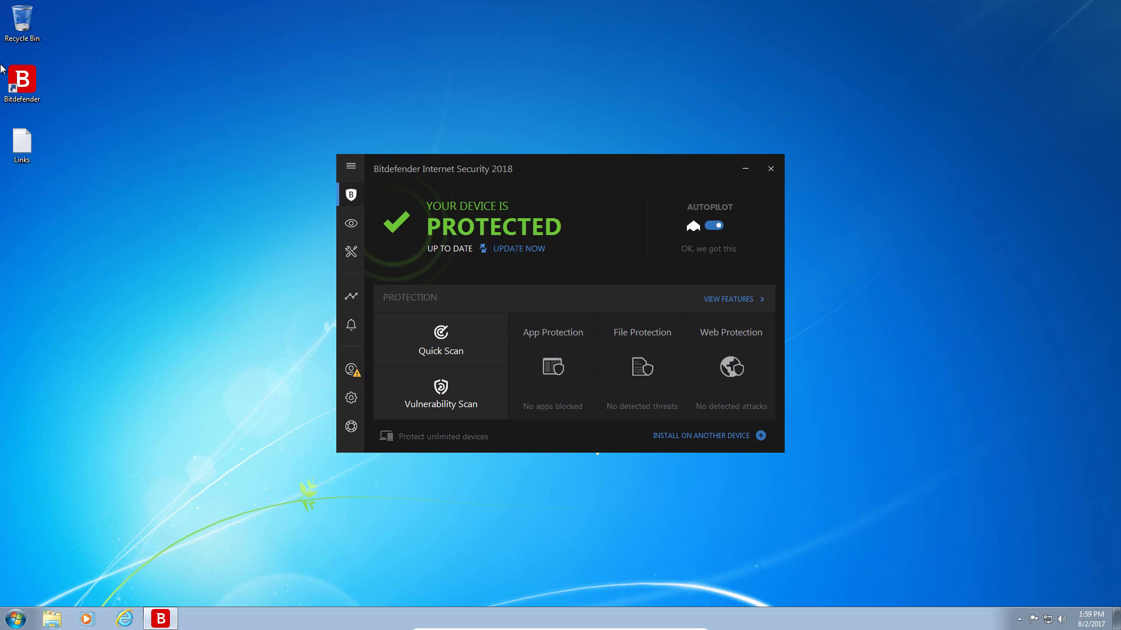
Step: Look through the running processes and their memory use in Windows Task Manager, and close it
left_click(31, 159)
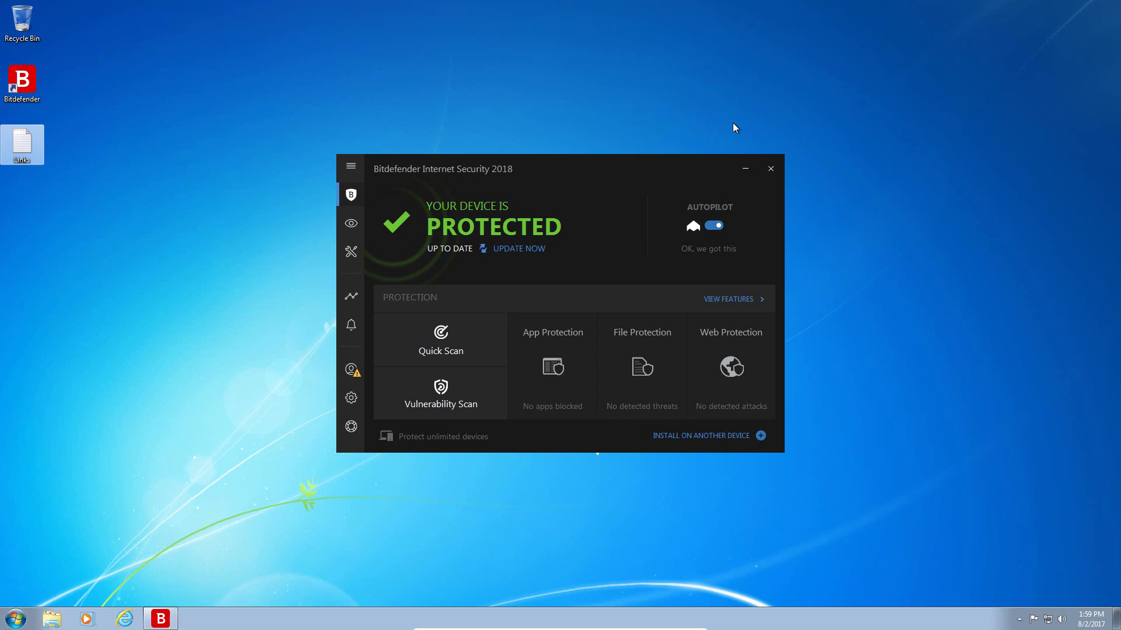
right_click(360, 621)
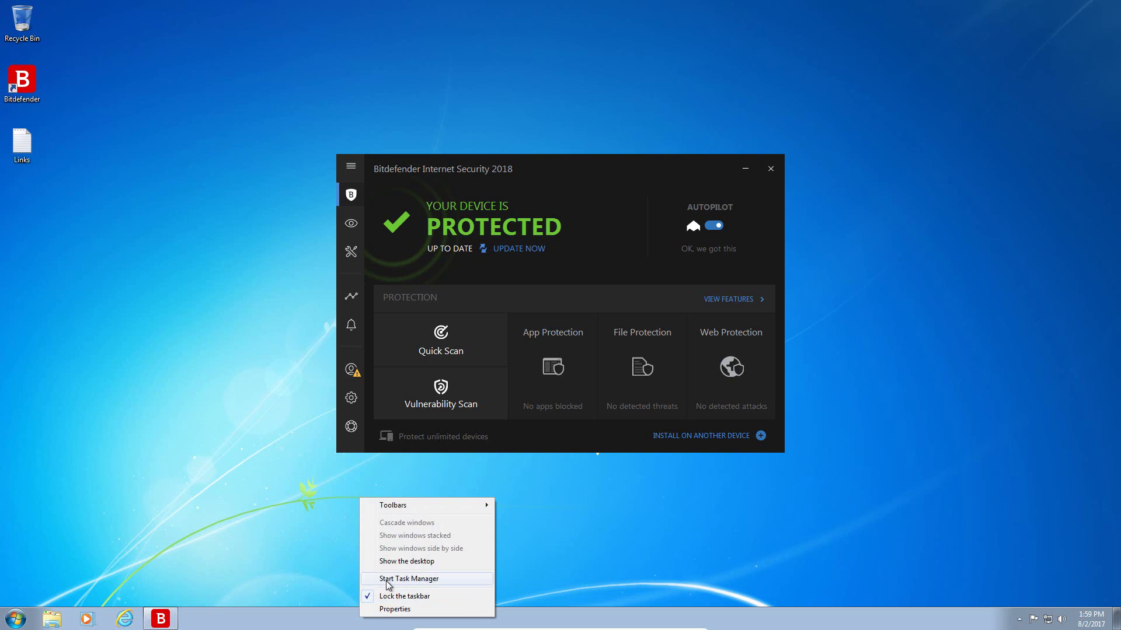
left_click(385, 578)
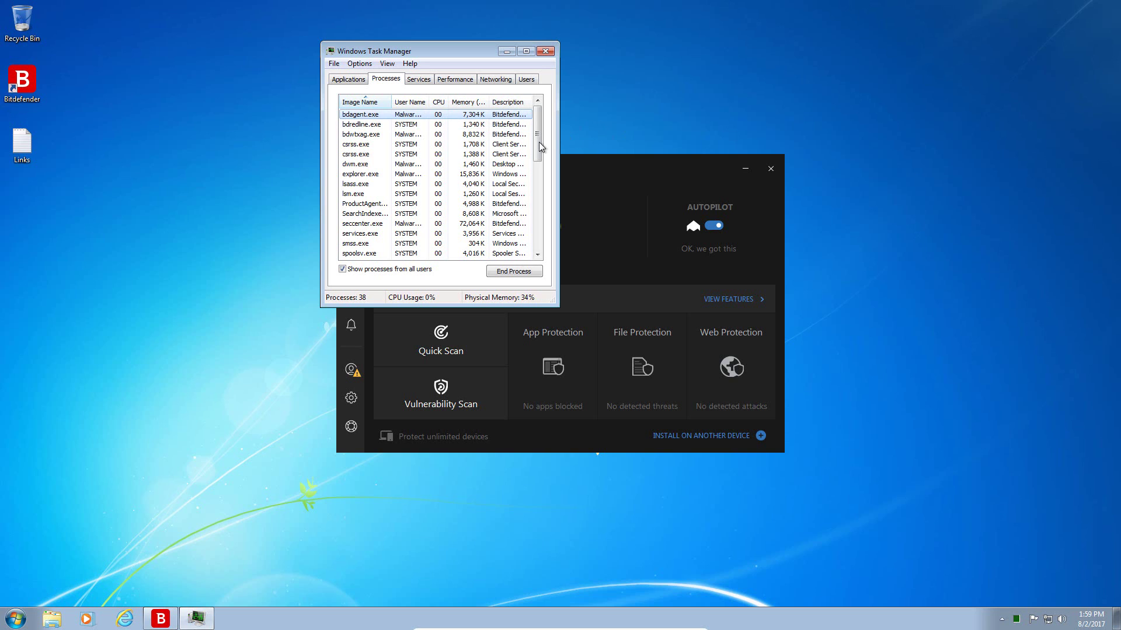
scroll(538, 146, "down", 8)
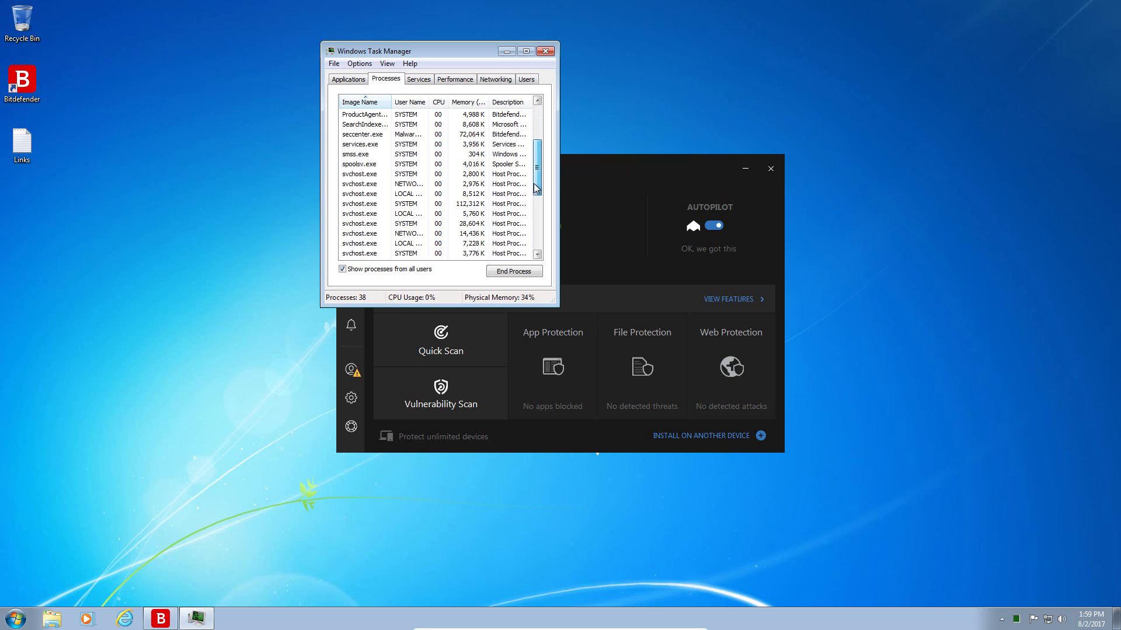
scroll(536, 206, "up", 8)
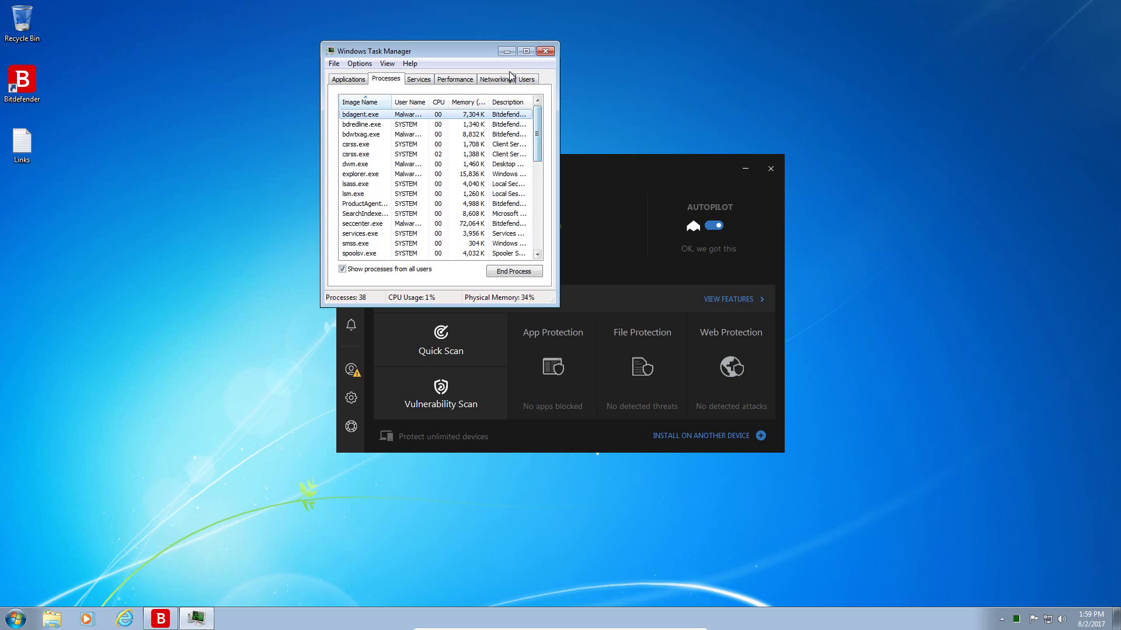
left_click(545, 51)
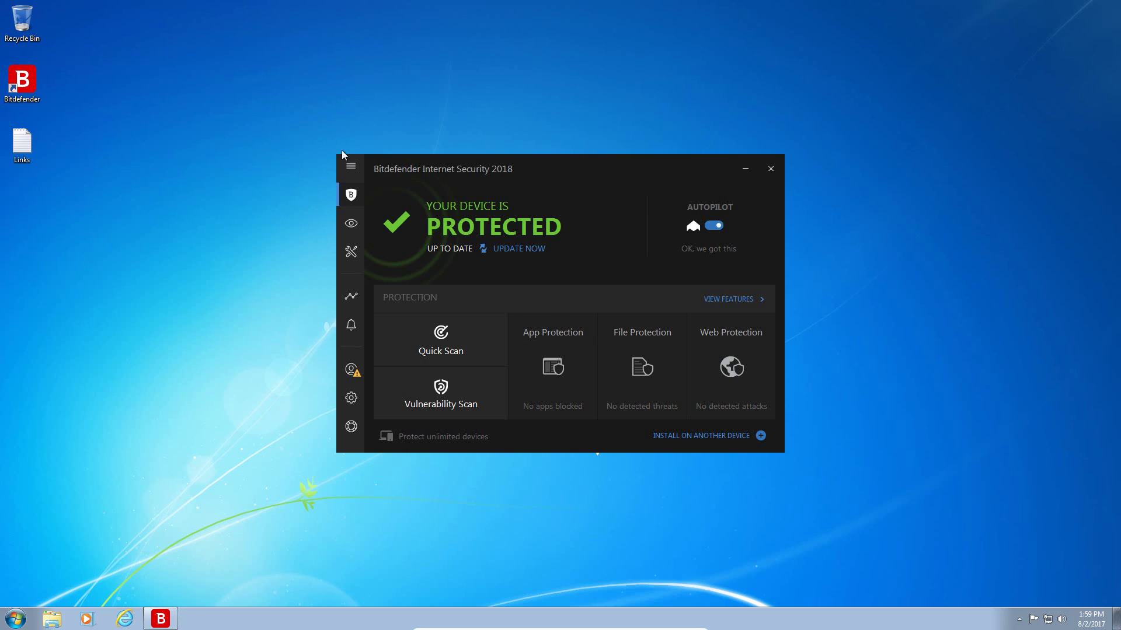
Step: Start a Bitdefender update and open the Links text file from the desktop in Notepad
left_click(496, 250)
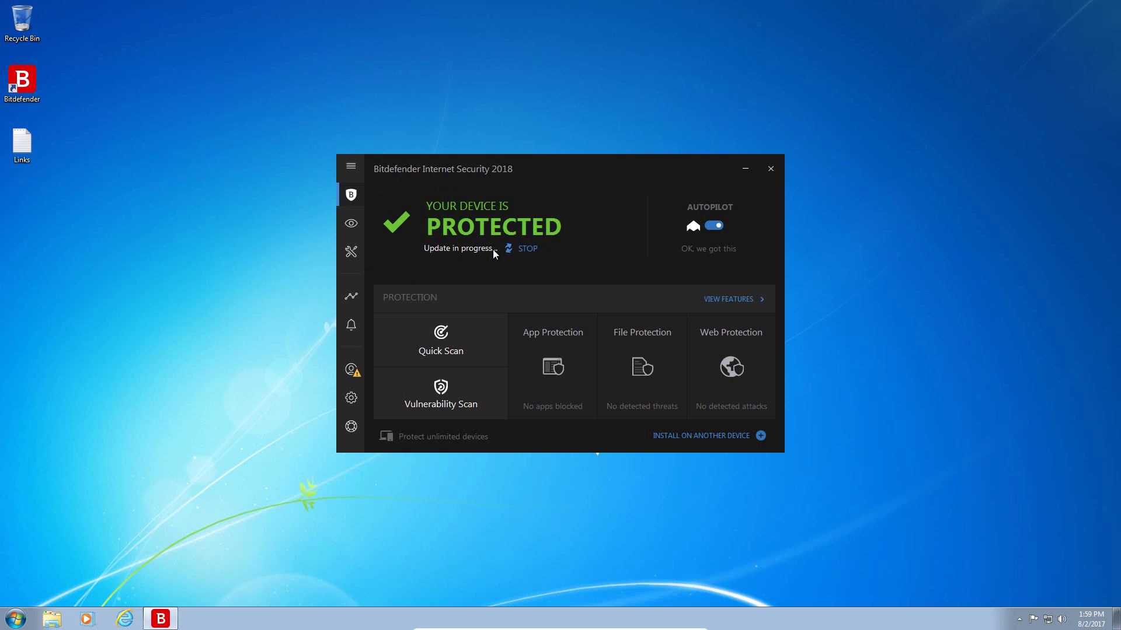
double_click(22, 143)
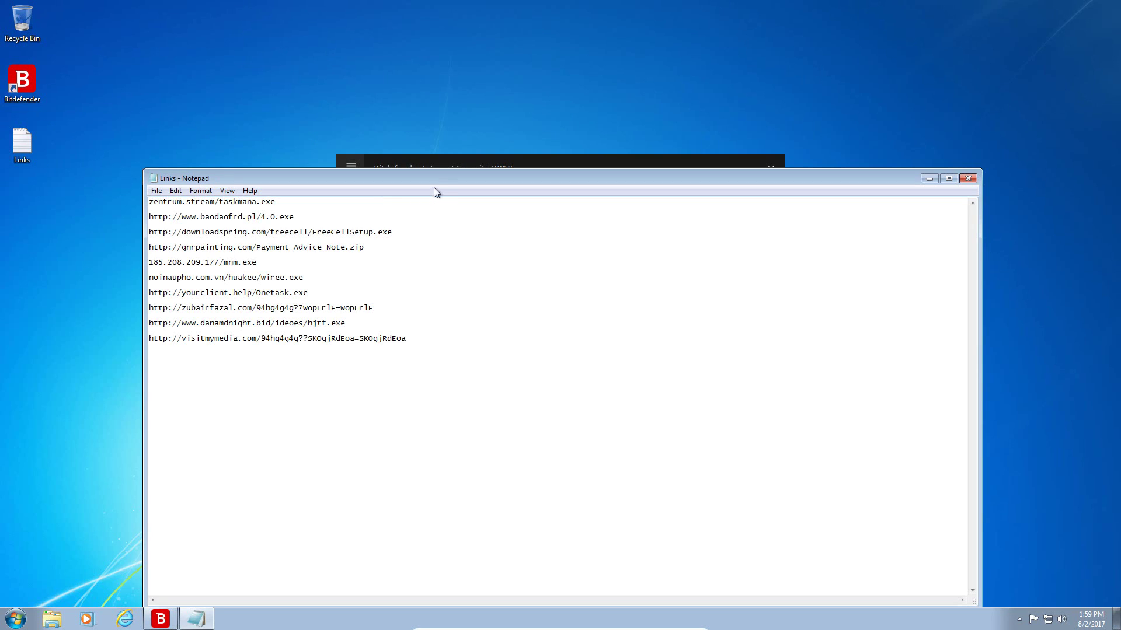
double_click(860, 174)
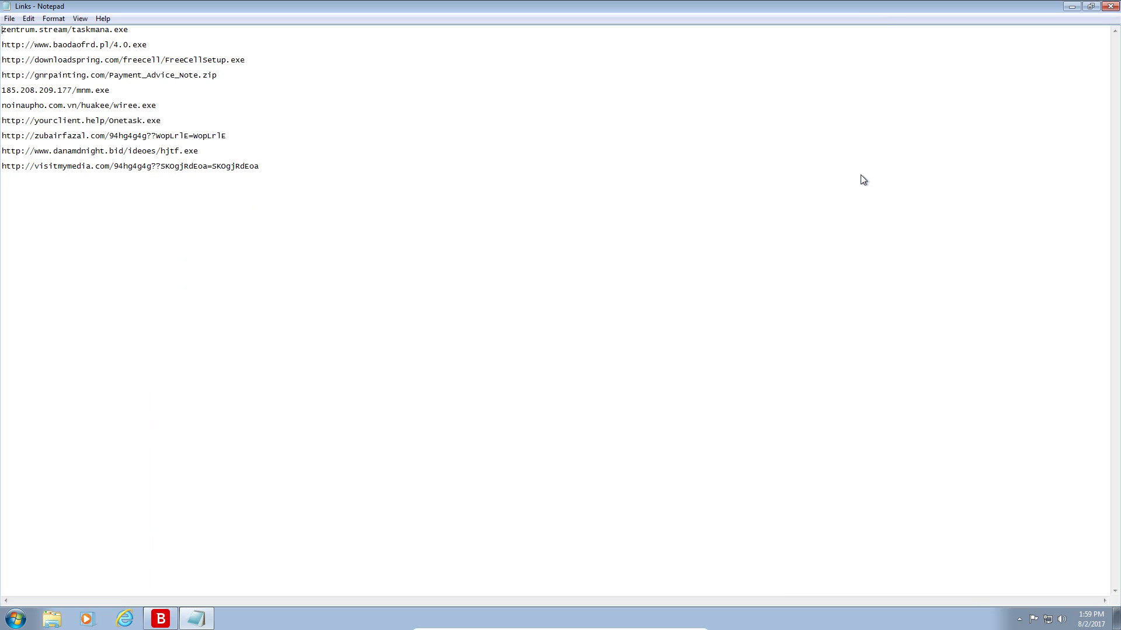
double_click(885, 6)
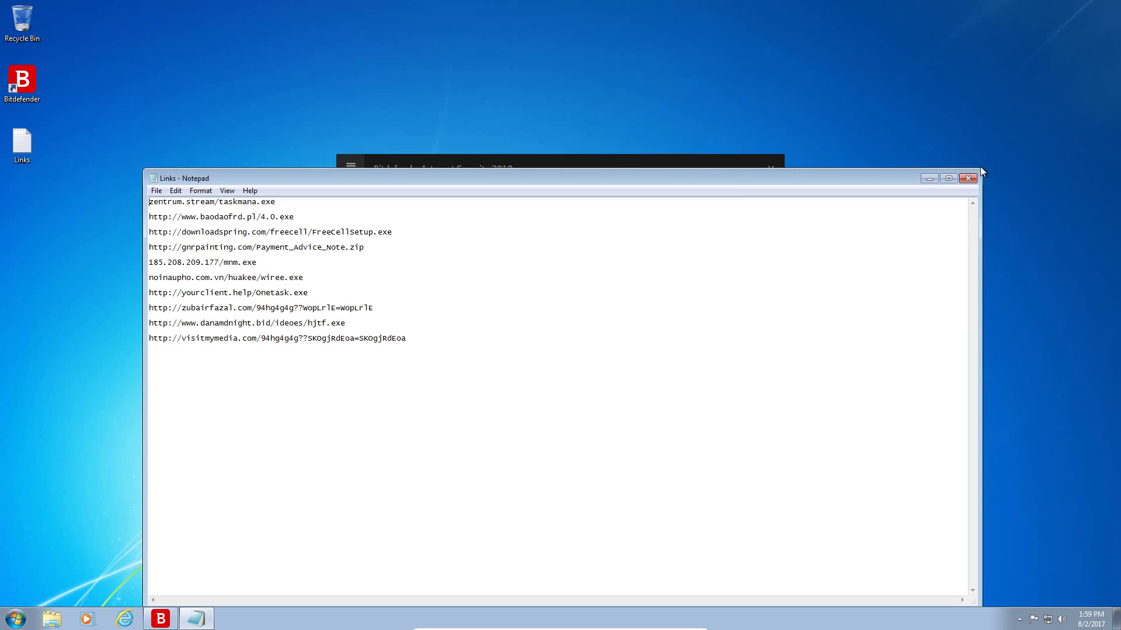
Step: Shrink the Links text window, move it beside the Bitdefender window, and close Bitdefender
left_click_drag(981, 168, 519, 222)
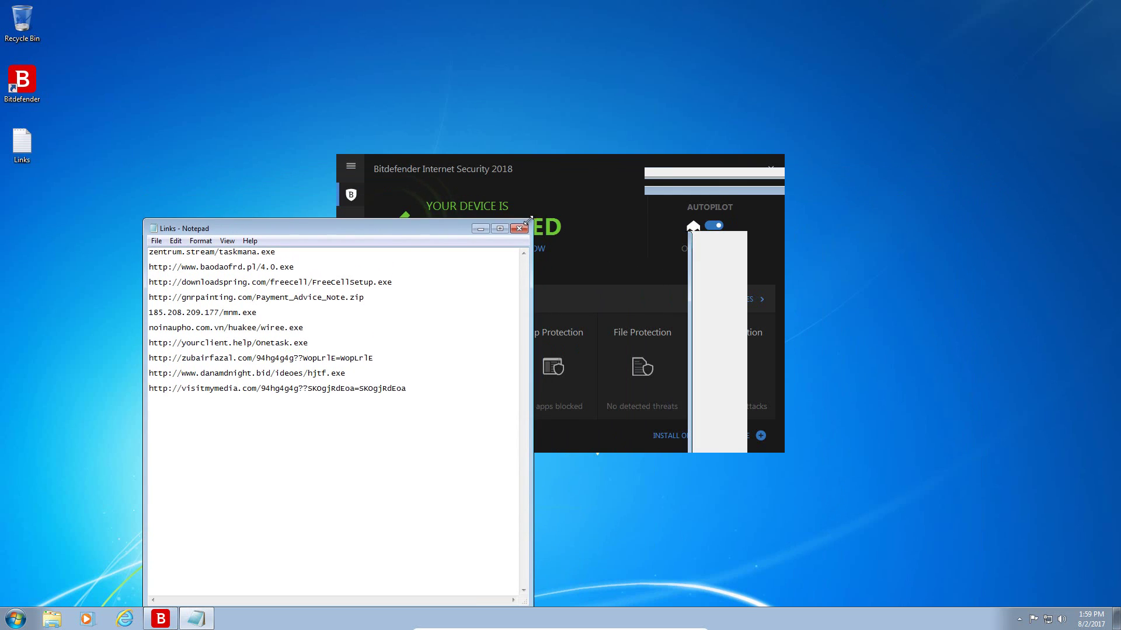
left_click_drag(353, 238, 872, 101)
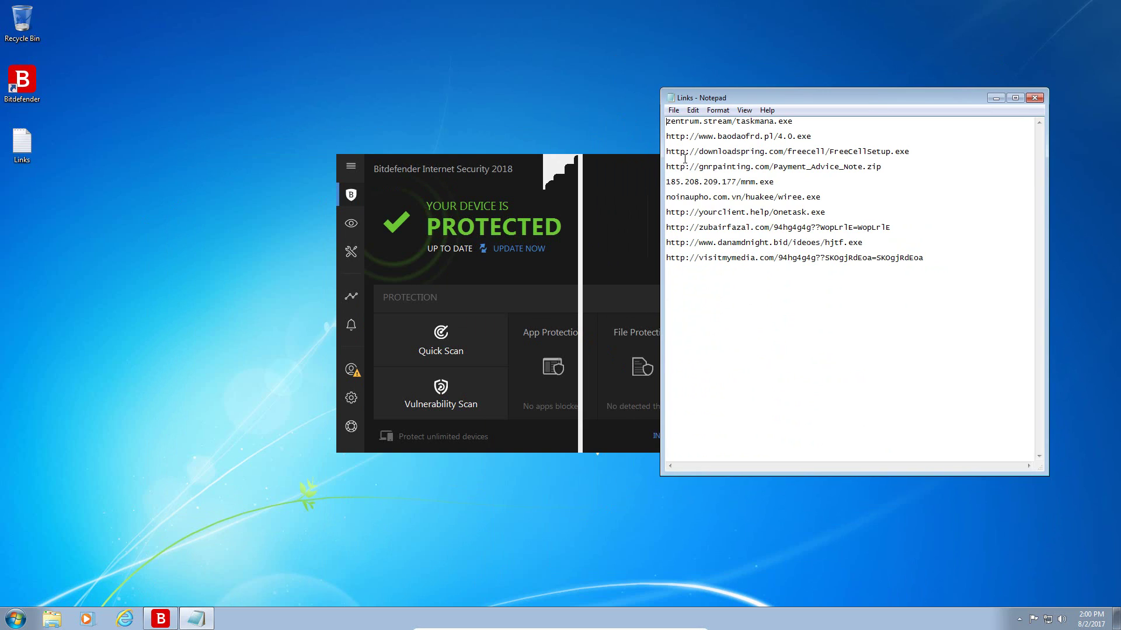
left_click_drag(560, 181, 482, 181)
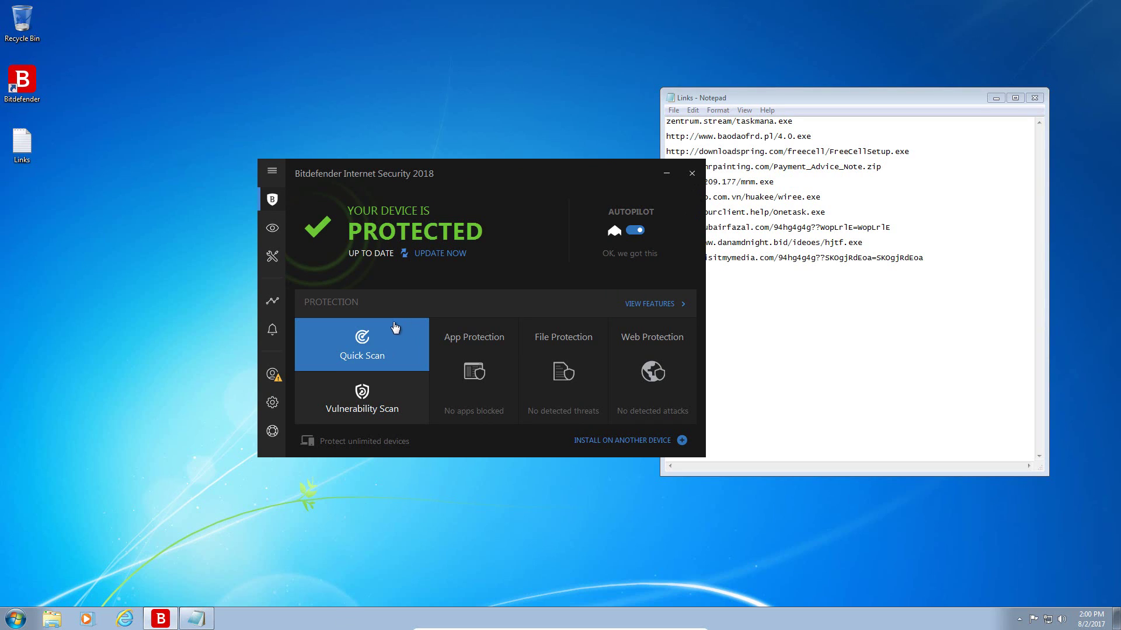
left_click(692, 176)
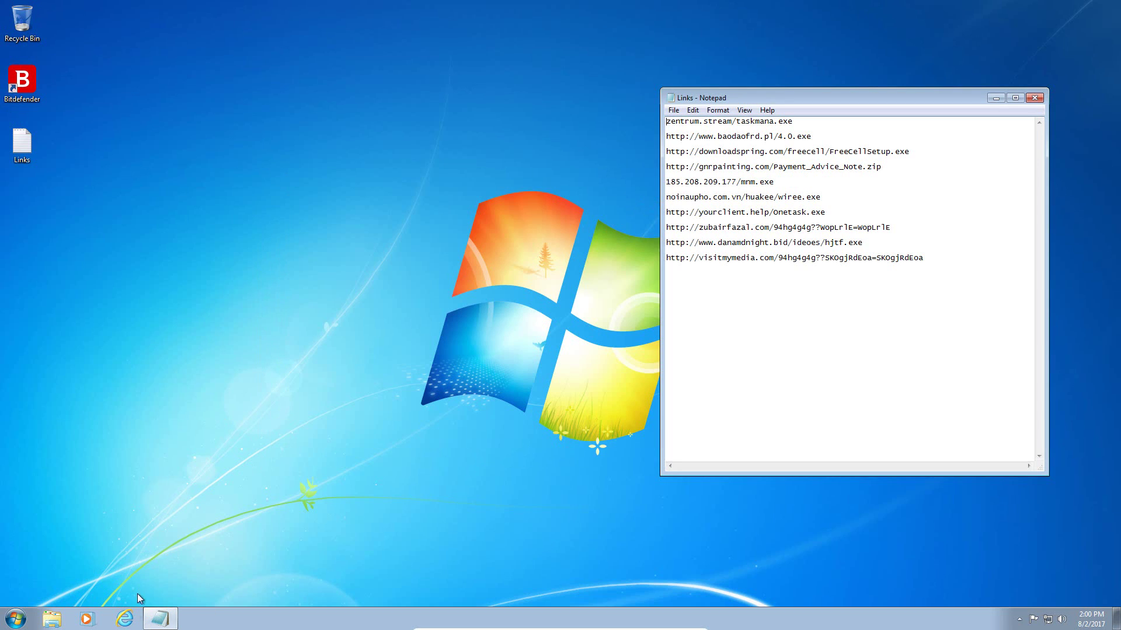
Step: Open Internet Explorer, and check the running processes' memory use in Windows Task Manager before closing it
left_click(125, 619)
mouse_move(464, 629)
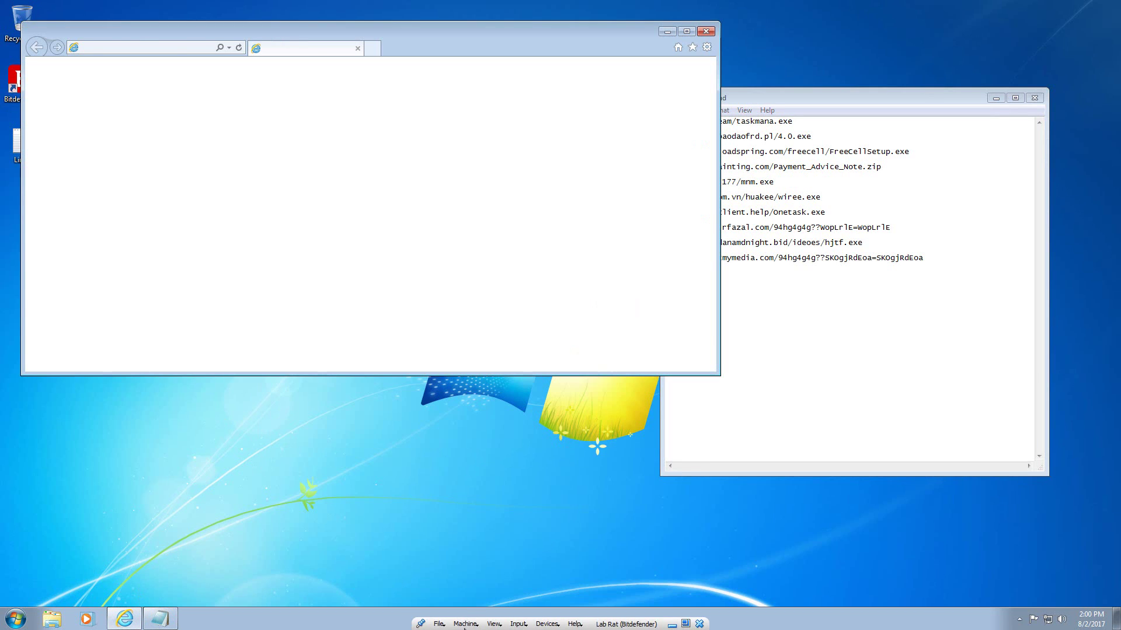
right_click(284, 623)
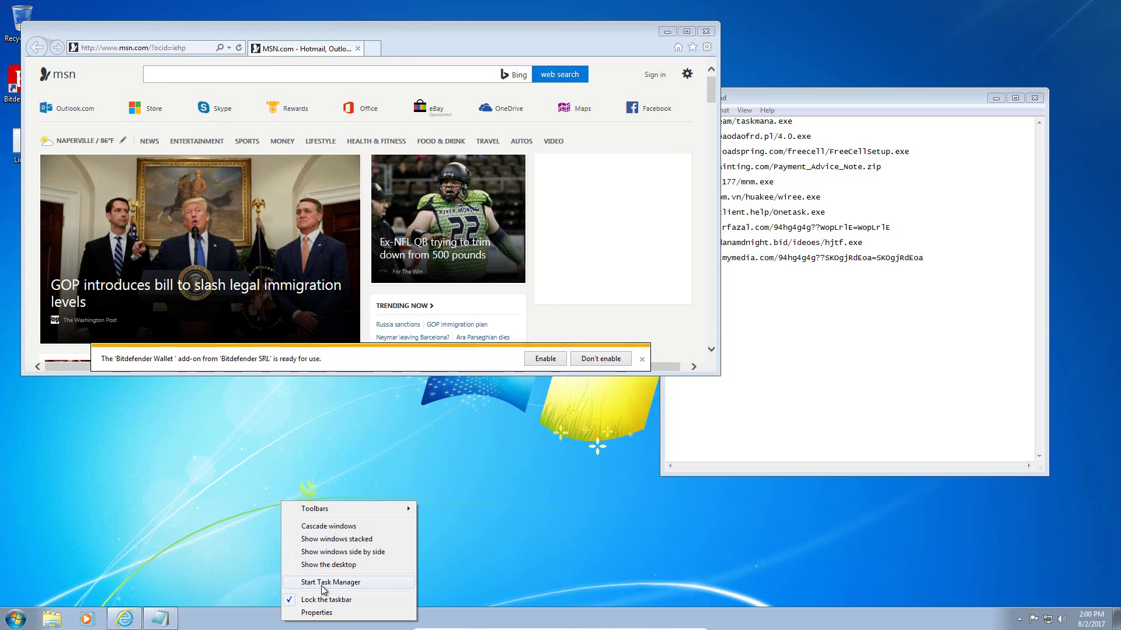
left_click(324, 582)
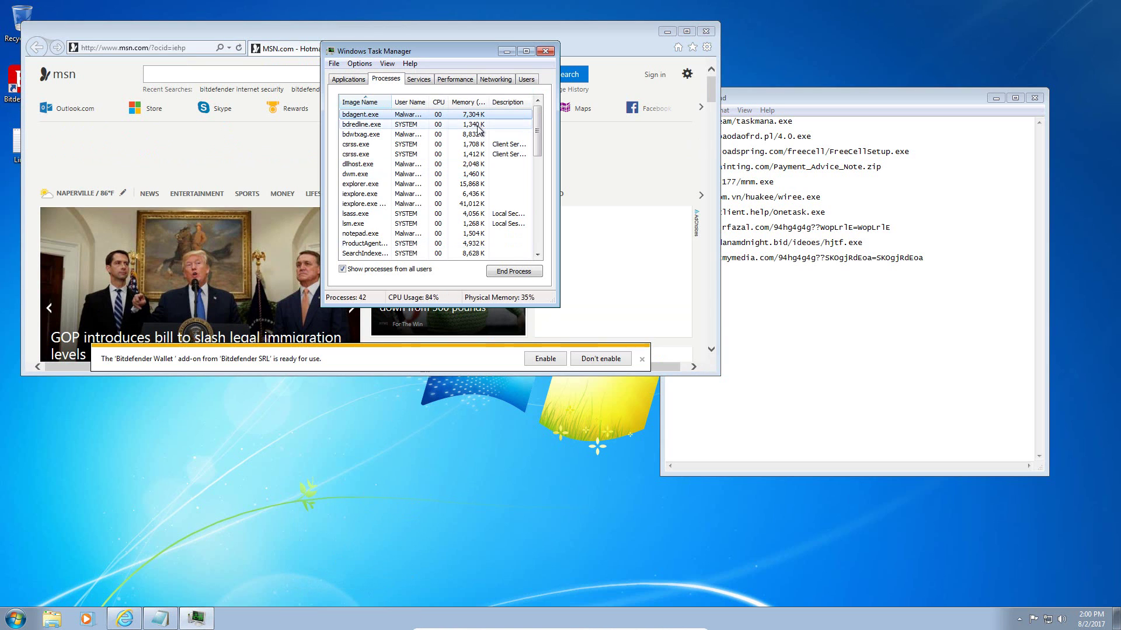
left_click(547, 52)
Step: Load the first link, zentrum.stream/taskmana.exe, from the list in Internet Explorer and dismiss the Bitdefender Wallet add-on notification
left_click(814, 126)
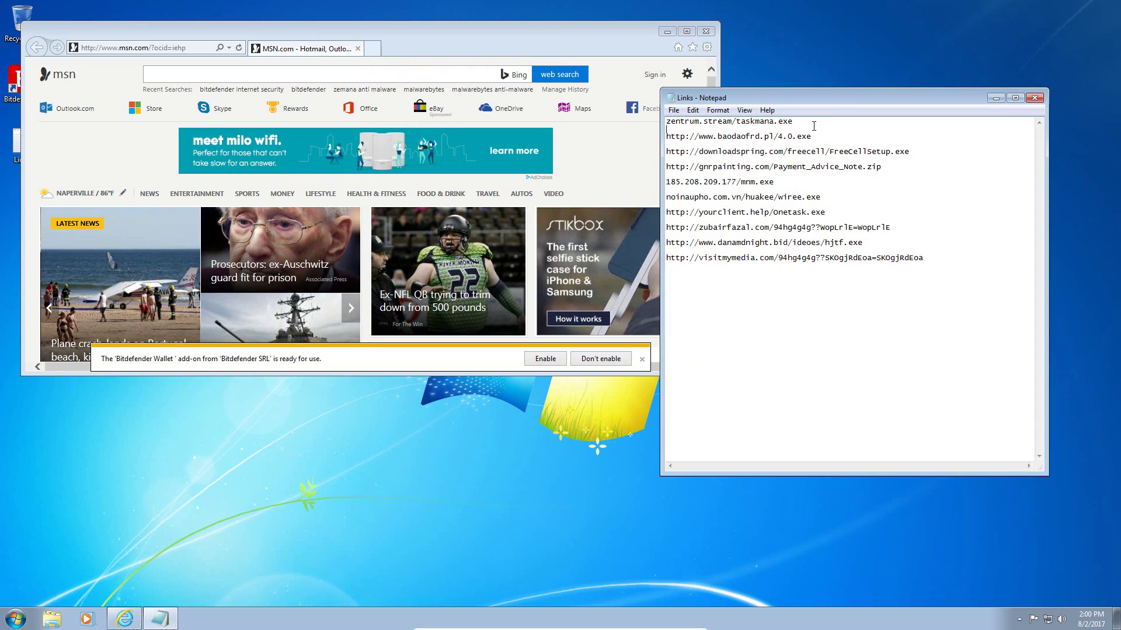
double_click(788, 122)
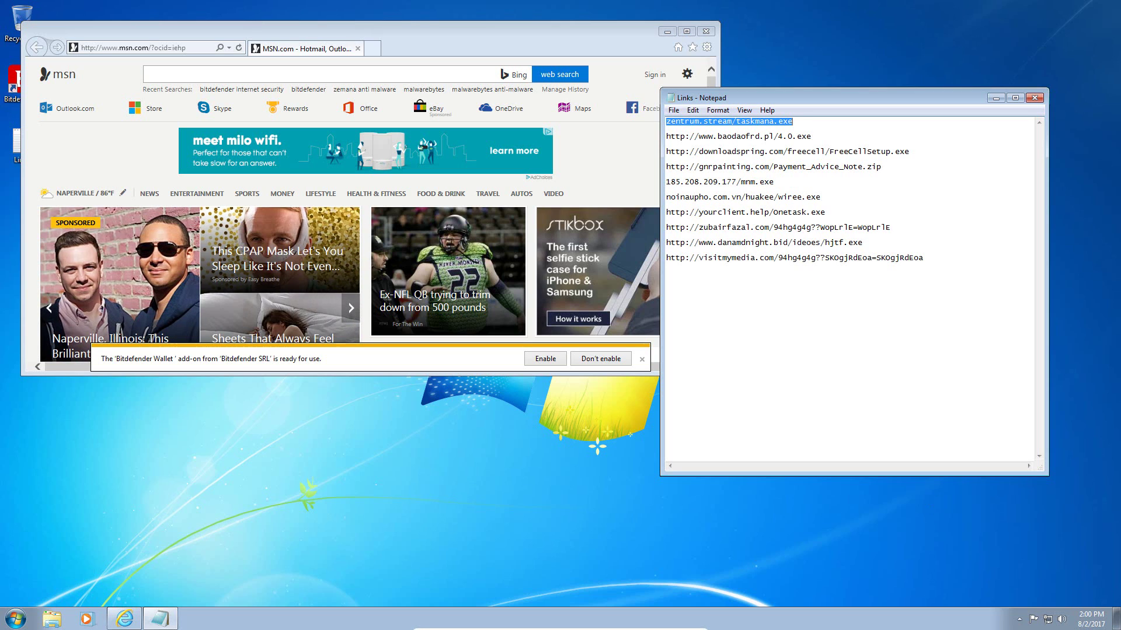
left_click(216, 109)
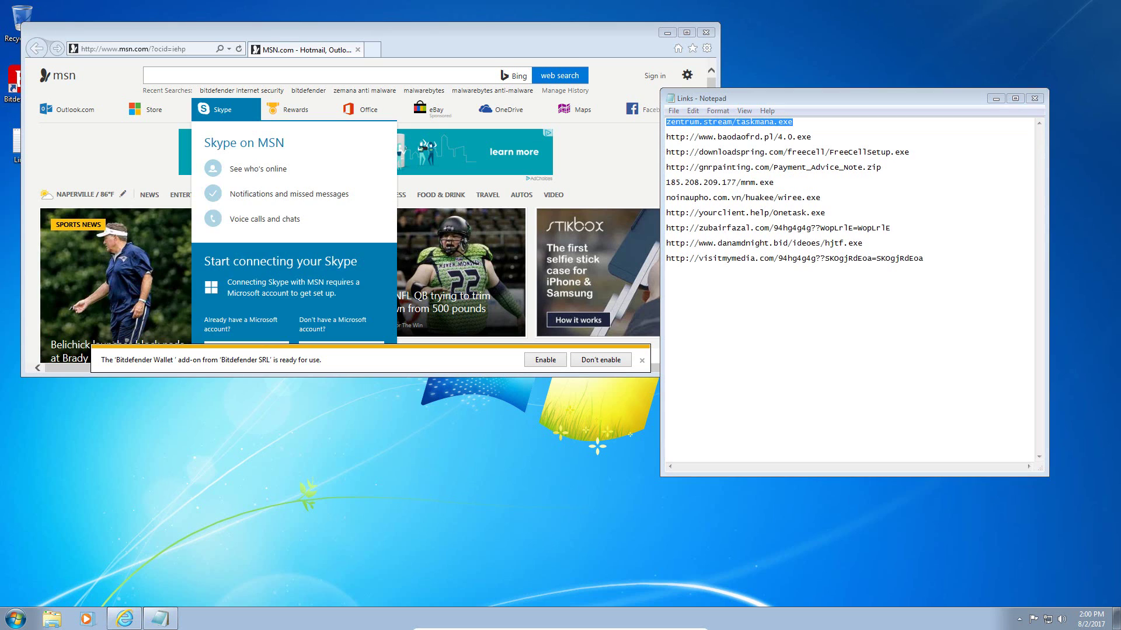
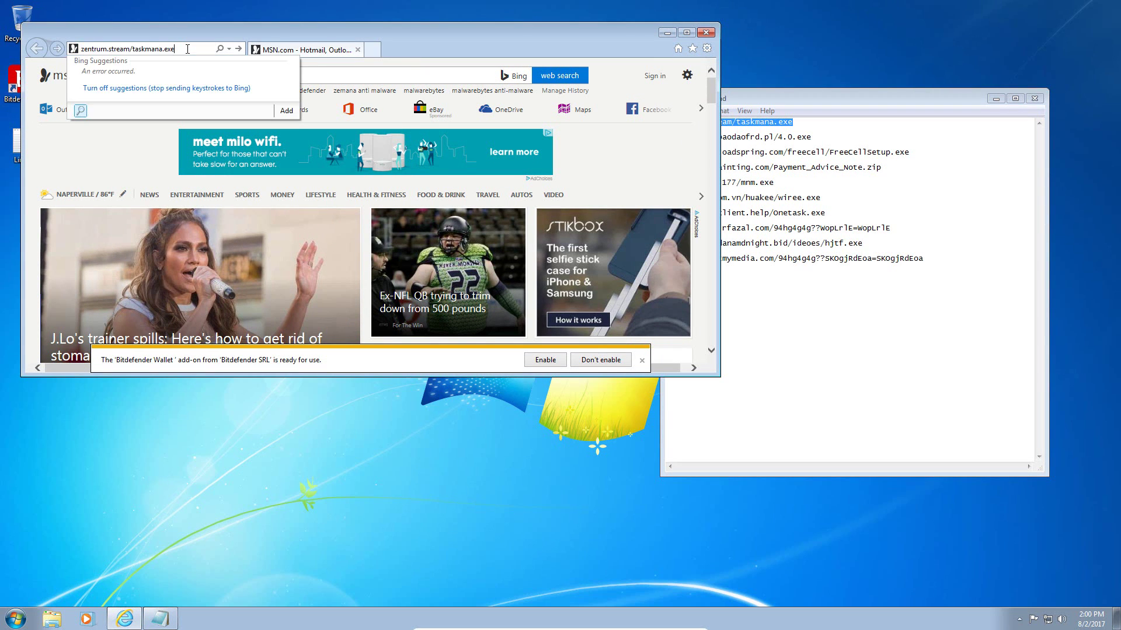
key("Return")
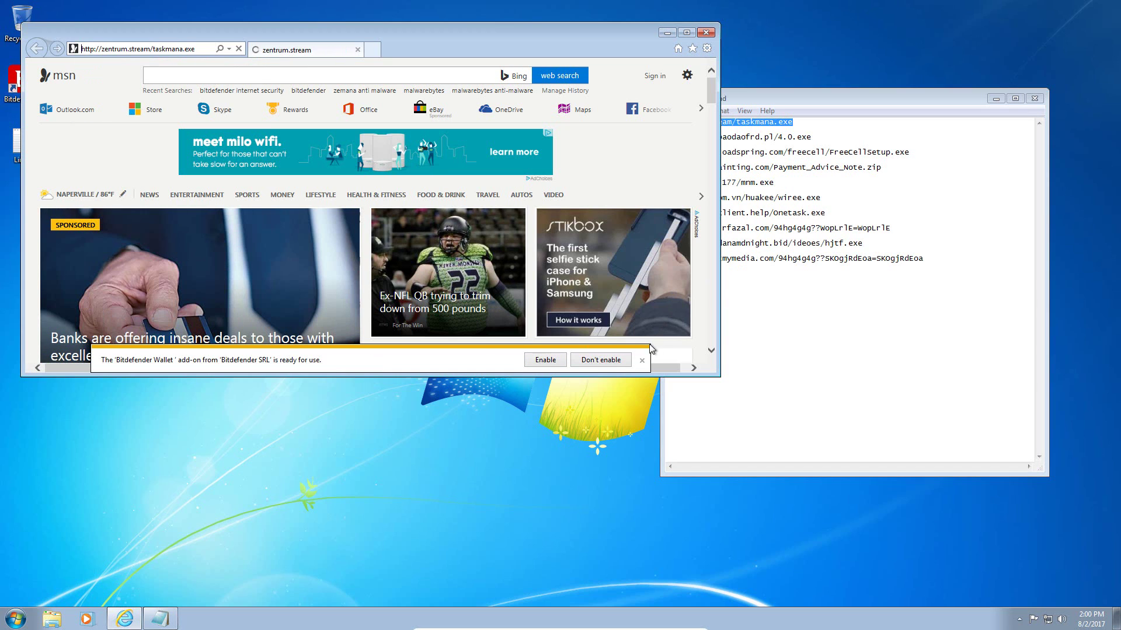
left_click(642, 360)
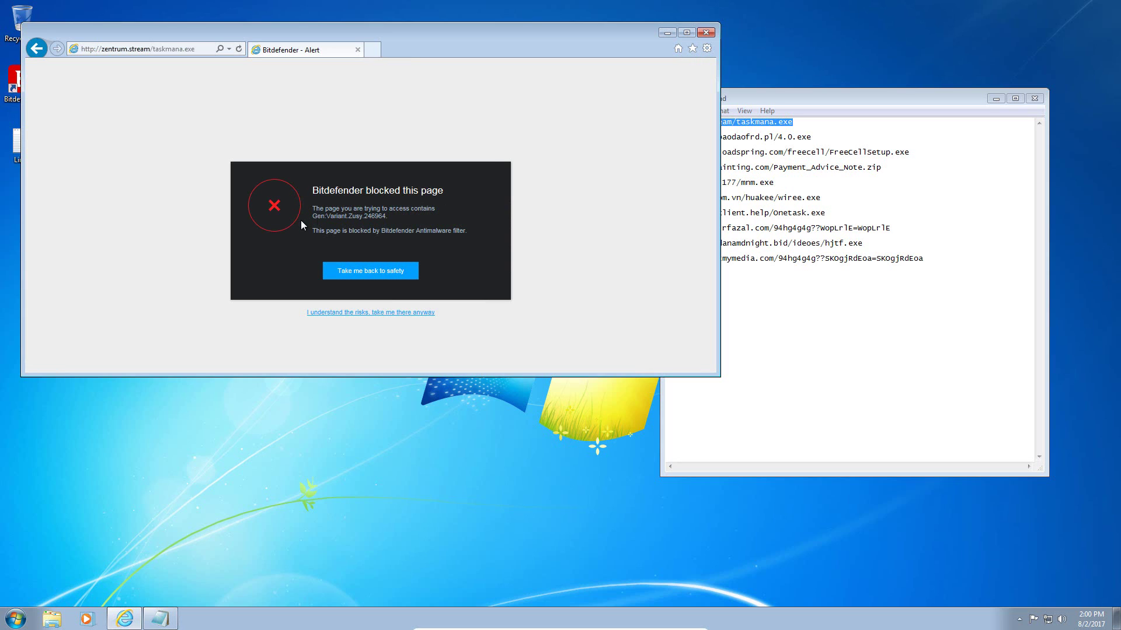
double_click(766, 135)
key("ctrl+c")
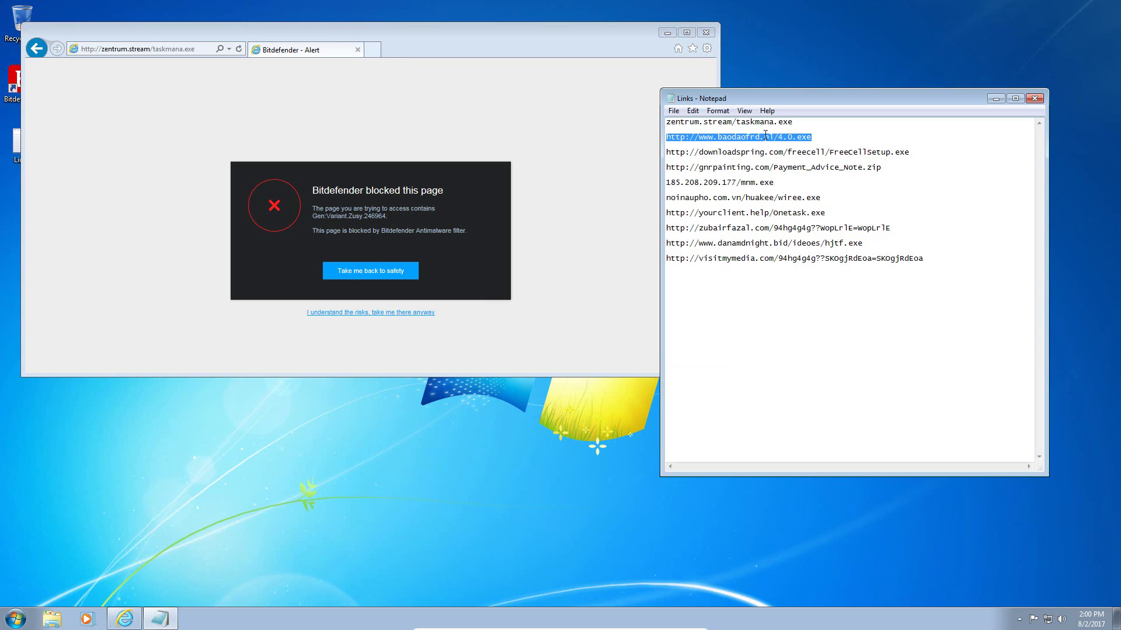
left_click(168, 47)
key("ctrl+v")
key("Return")
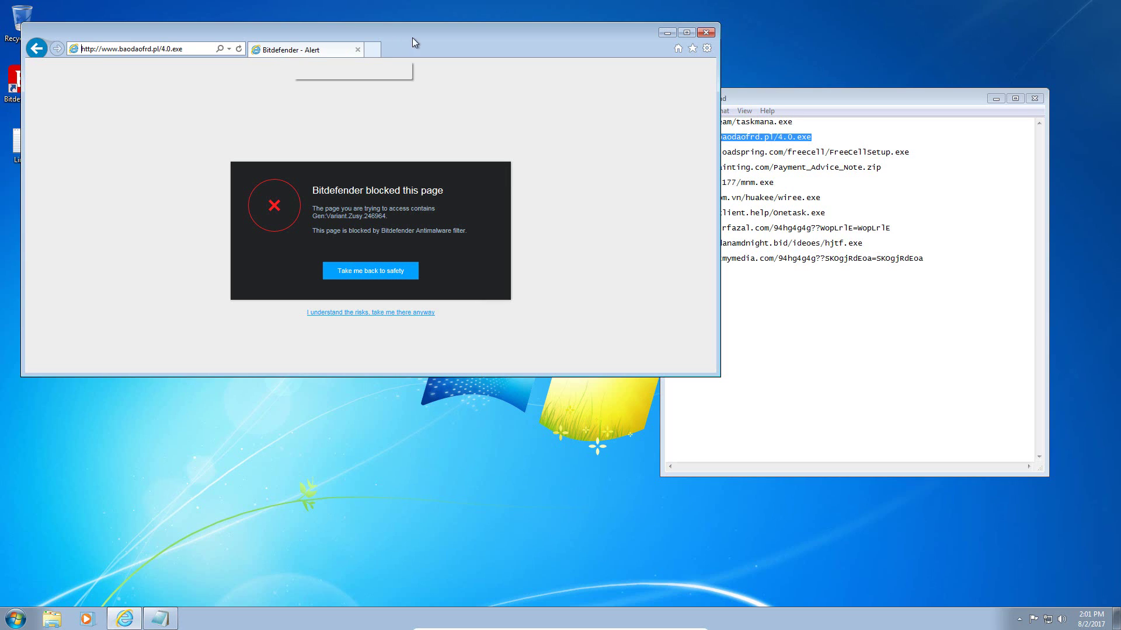
left_click(369, 51)
left_click(356, 51)
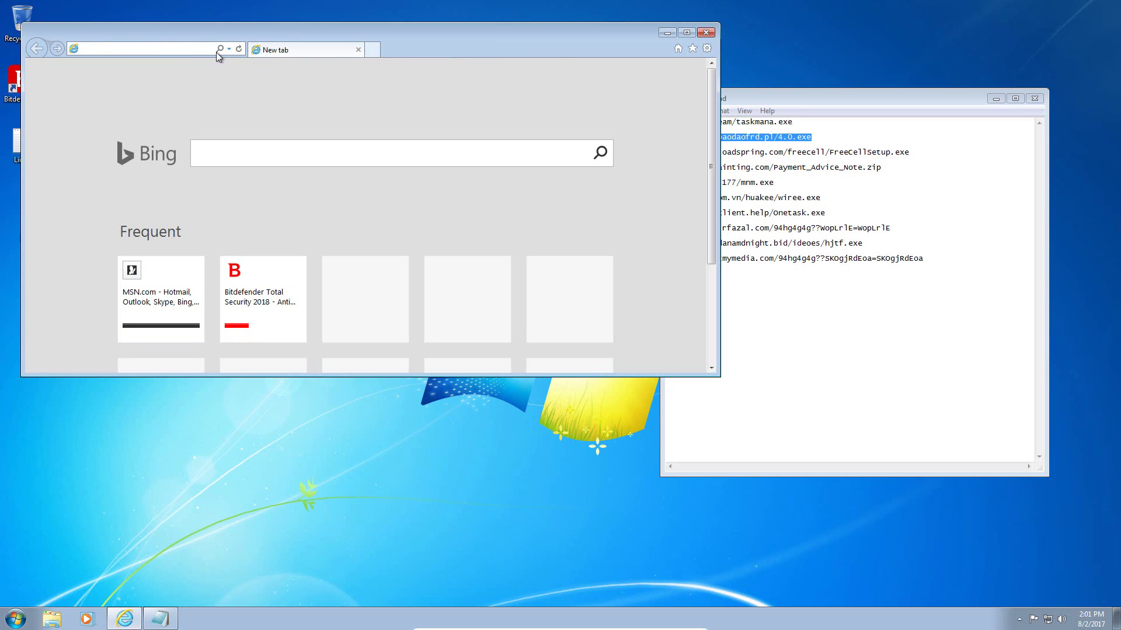
key("ctrl+v")
key("Return")
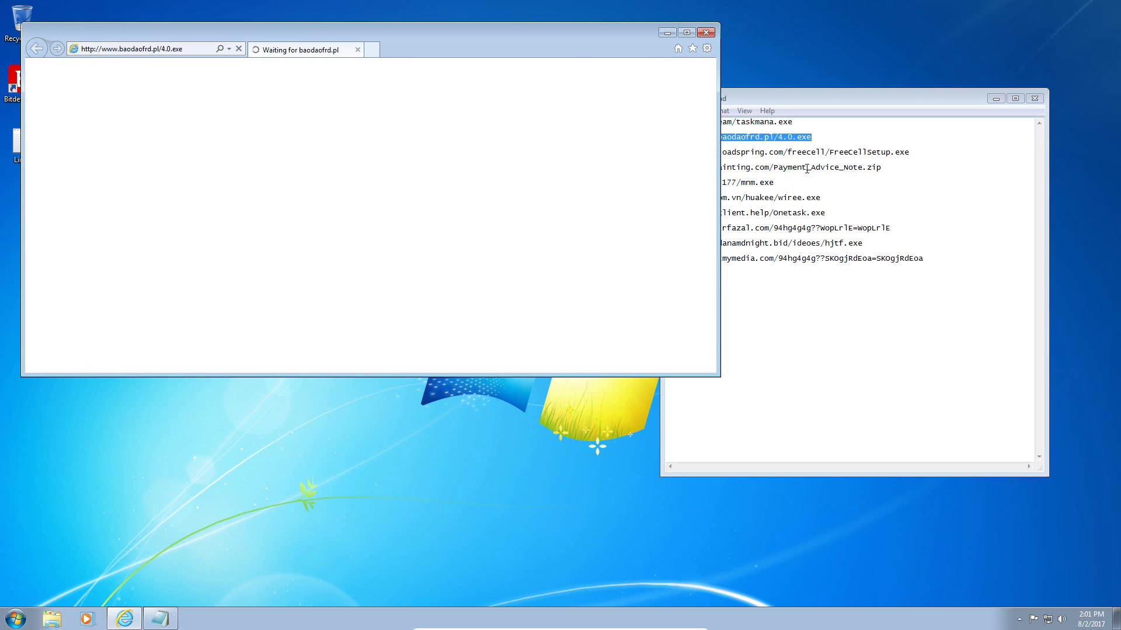
double_click(816, 153)
key("ctrl+c")
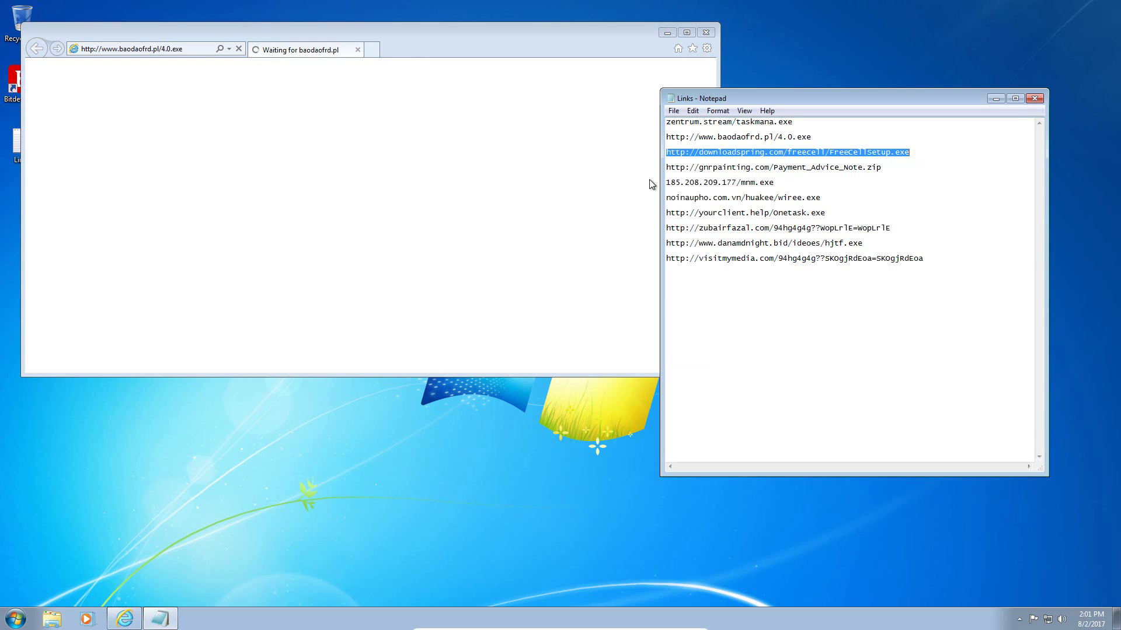
left_click(371, 50)
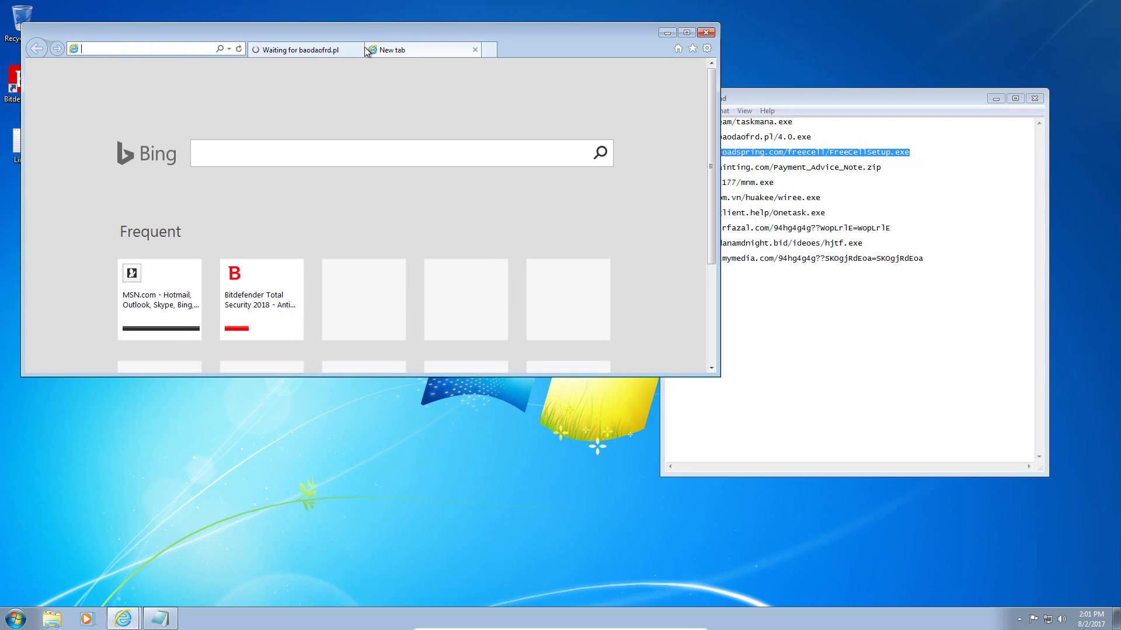
key("ctrl+v")
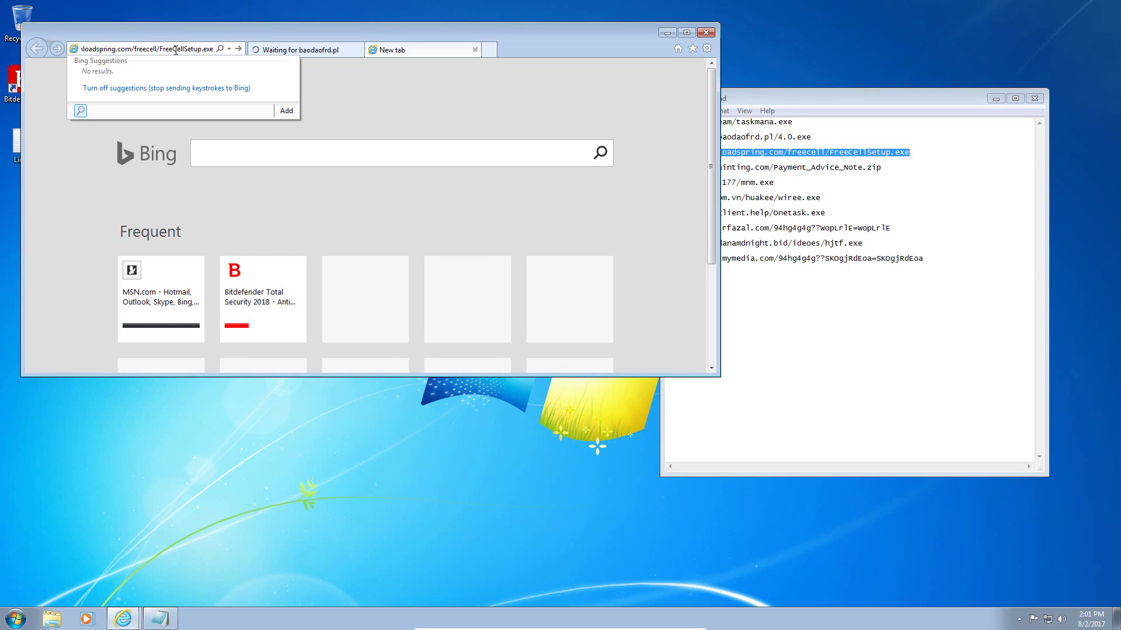
key("Return")
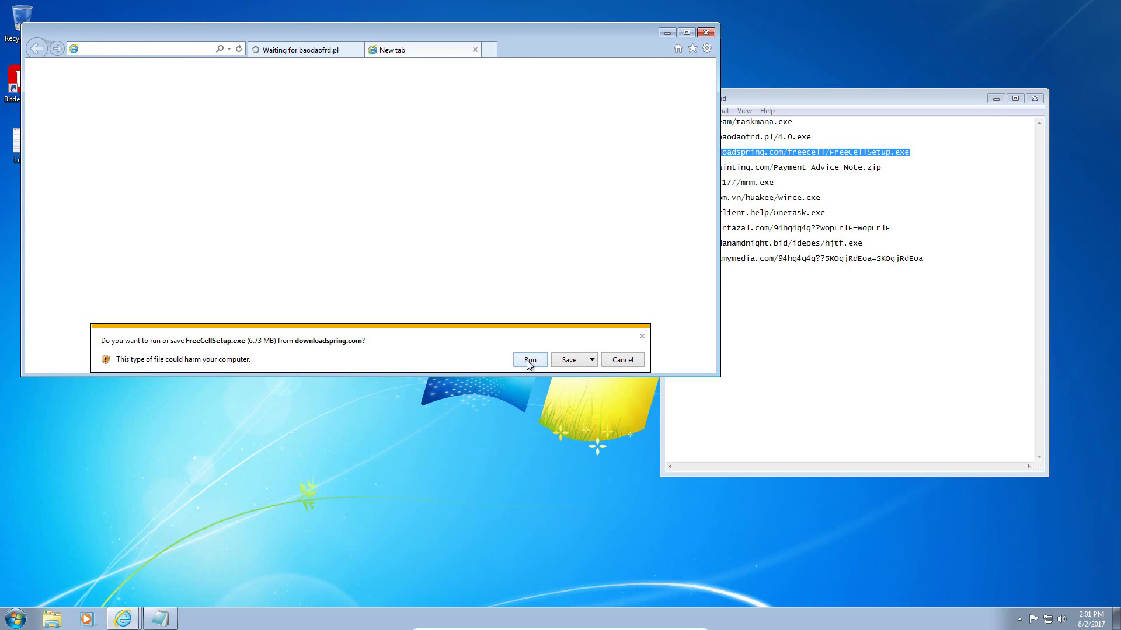
left_click(530, 362)
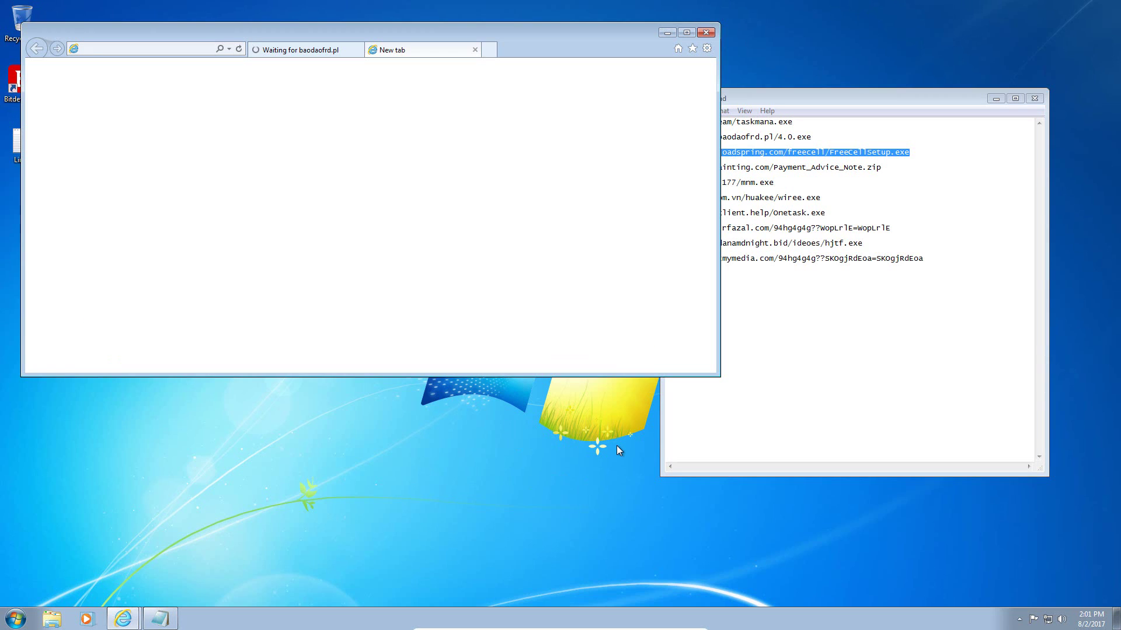
right_click(303, 613)
left_click(513, 346)
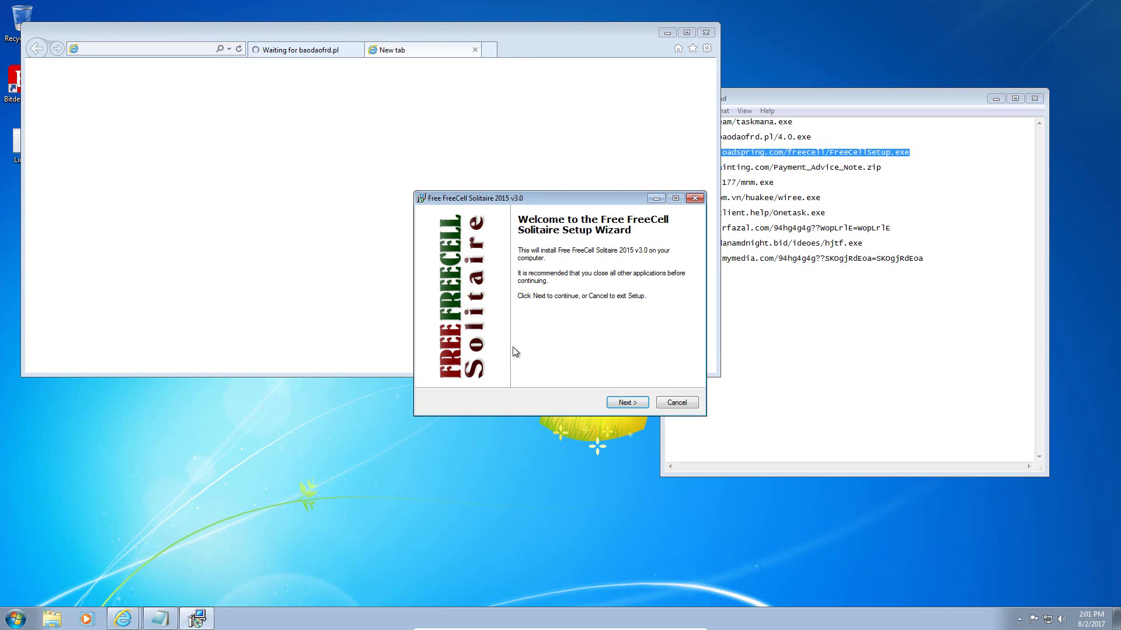
Step: Accept the license agreement in the Free FreeCell Solitaire setup wizard, and cancel and exit the installation
left_click(643, 406)
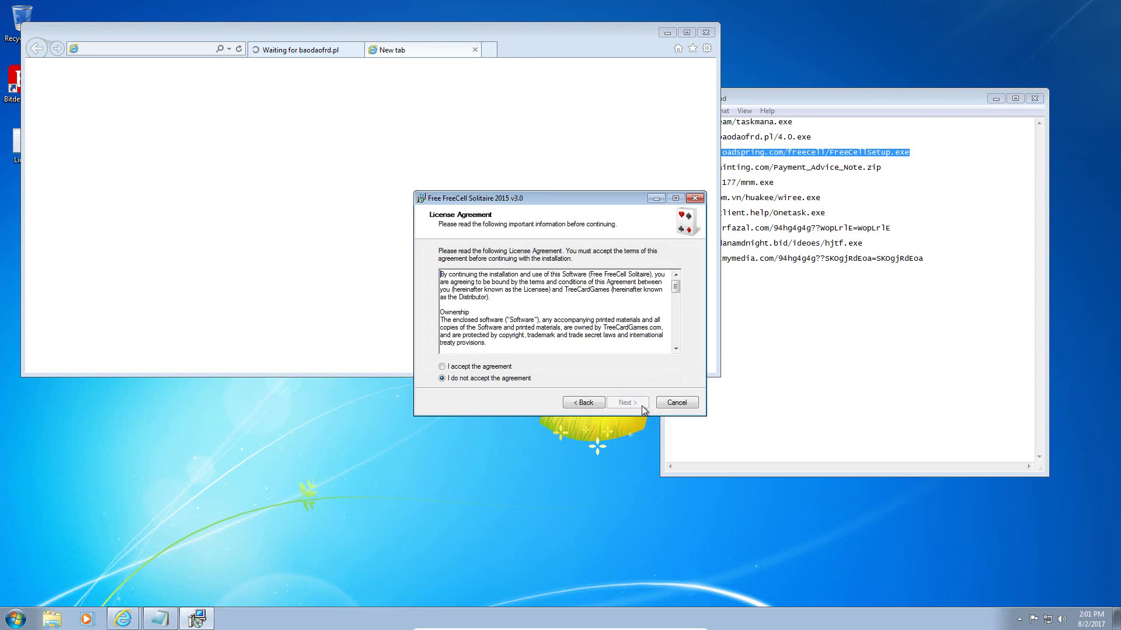
left_click(478, 367)
left_click(673, 404)
left_click(619, 363)
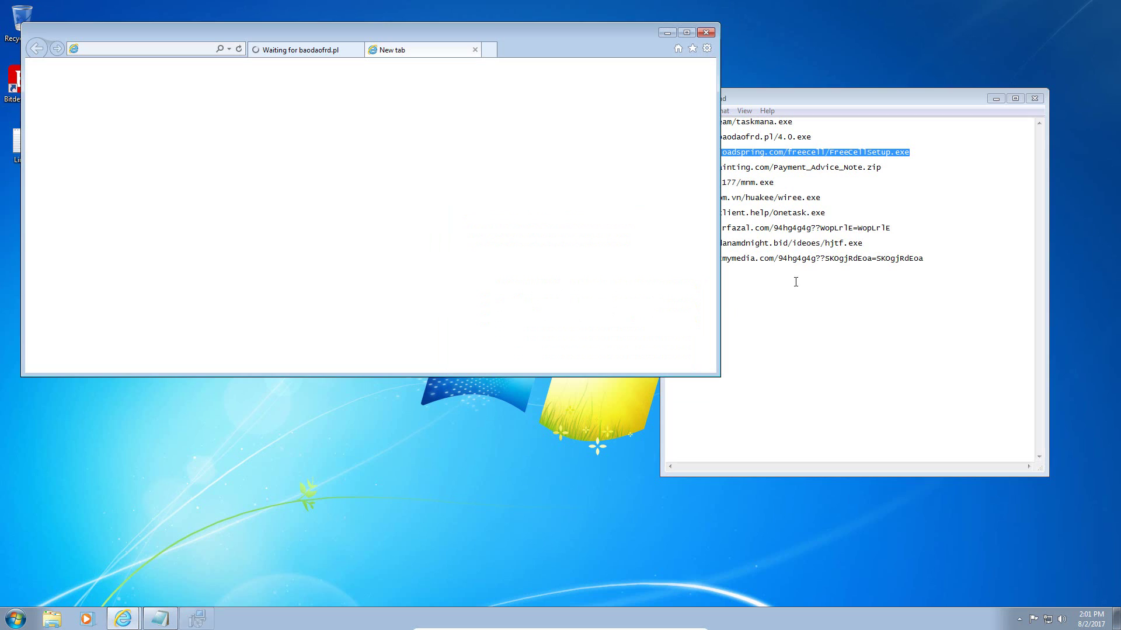
left_click(823, 156)
double_click(825, 167)
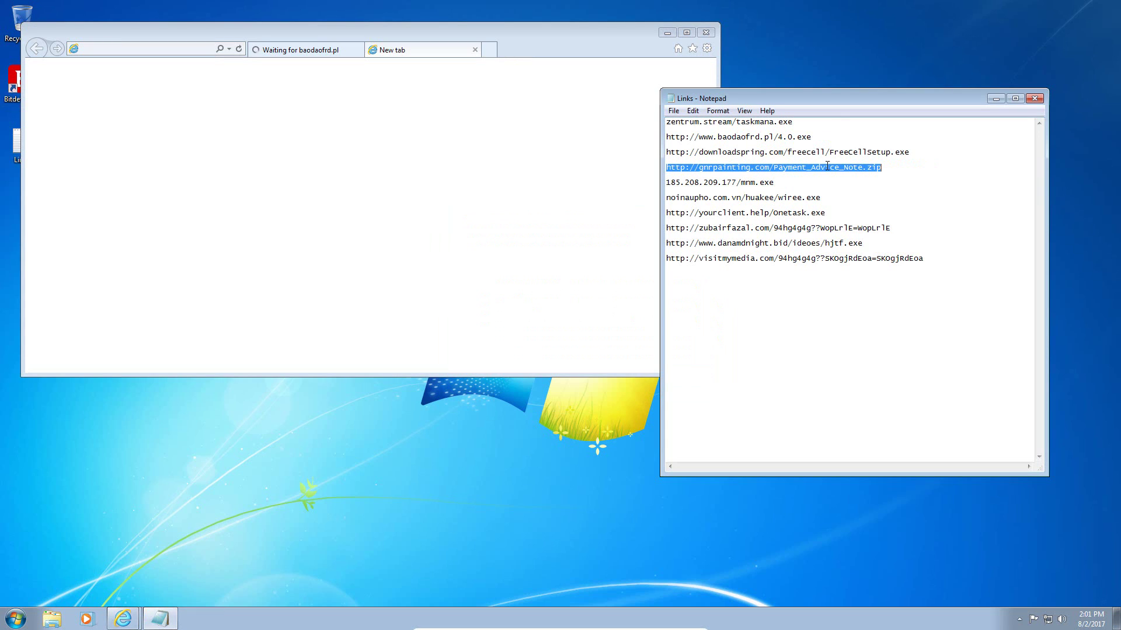
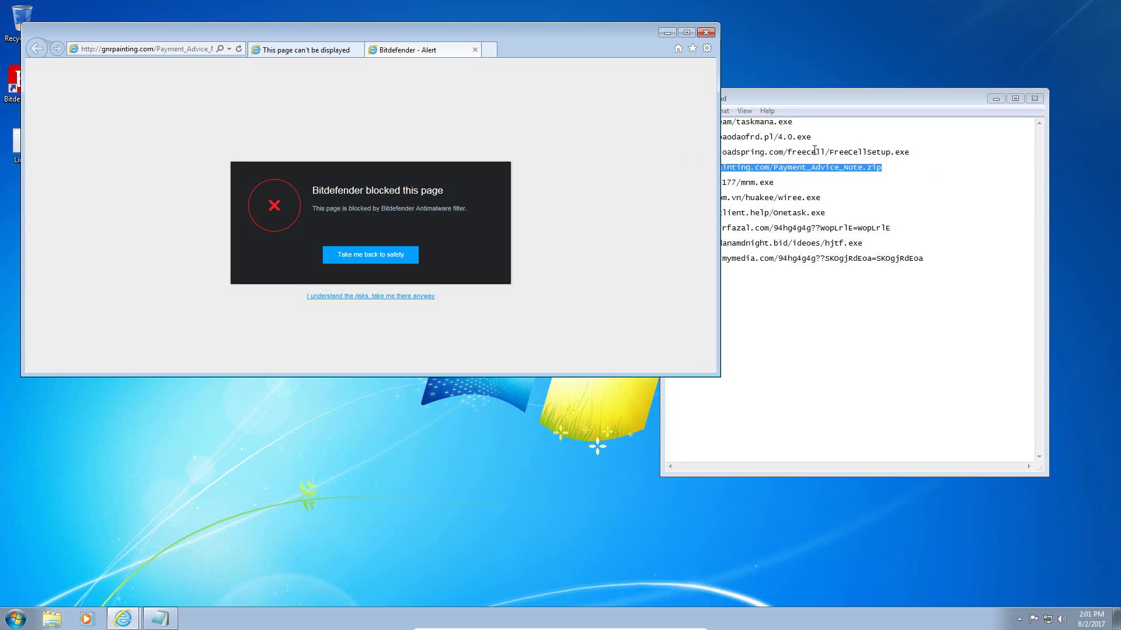
Step: Copy the link 185.208.209.177/mnm.exe from the list and load it in the first browser tab
left_click(785, 178)
left_click(772, 179, "shift")
key("ctrl+c")
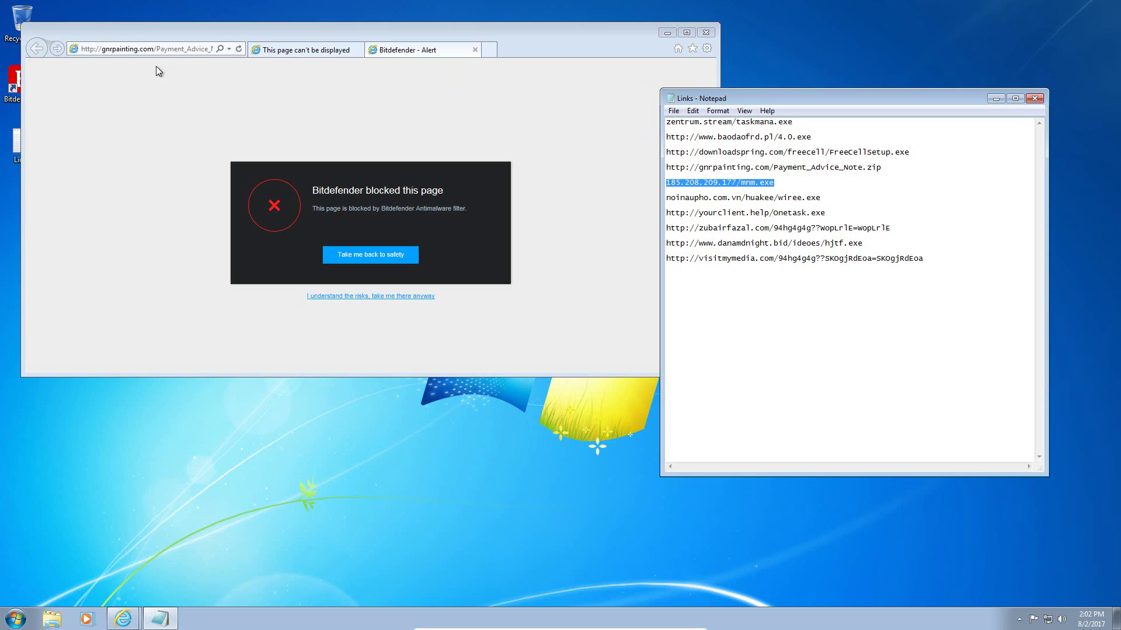
double_click(751, 169)
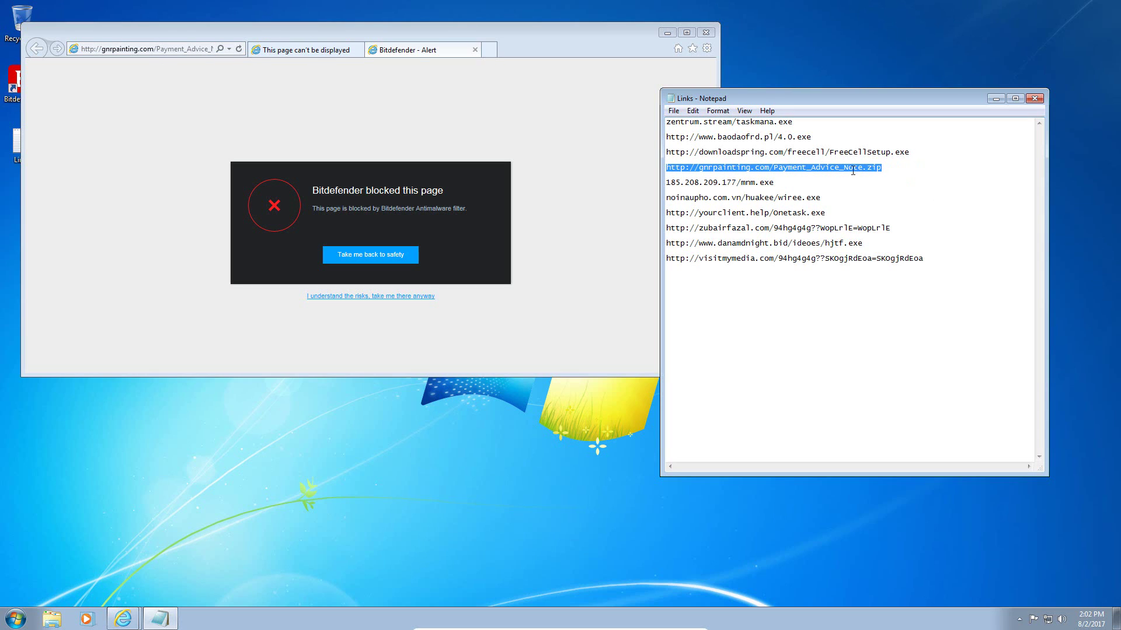
left_click(316, 50)
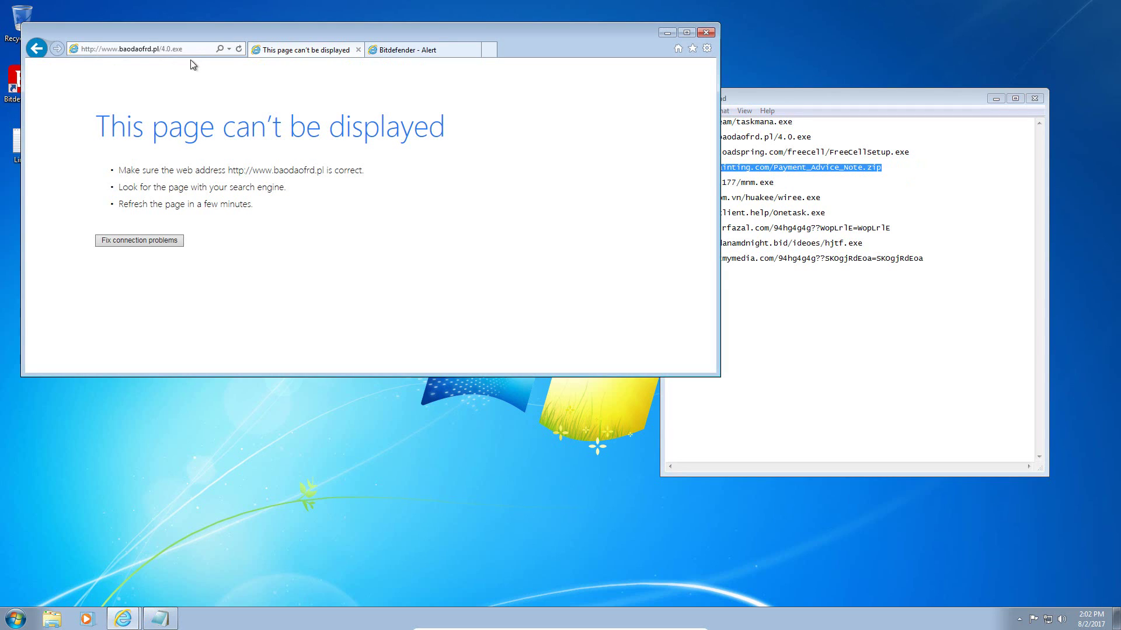
left_click(157, 53)
key("ctrl+v")
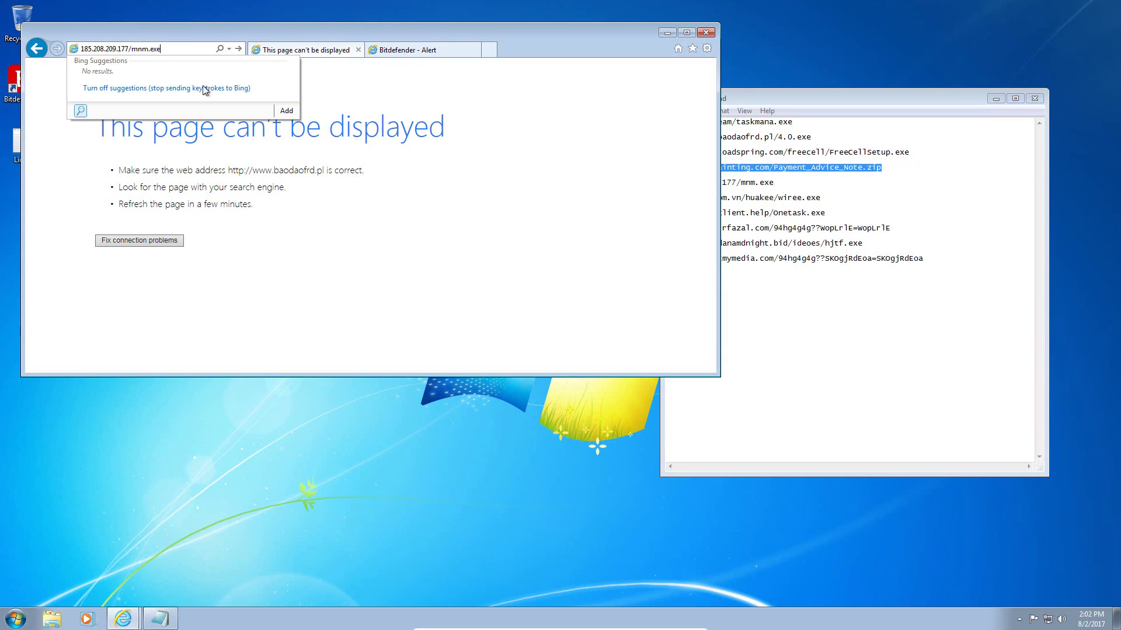
key("Return")
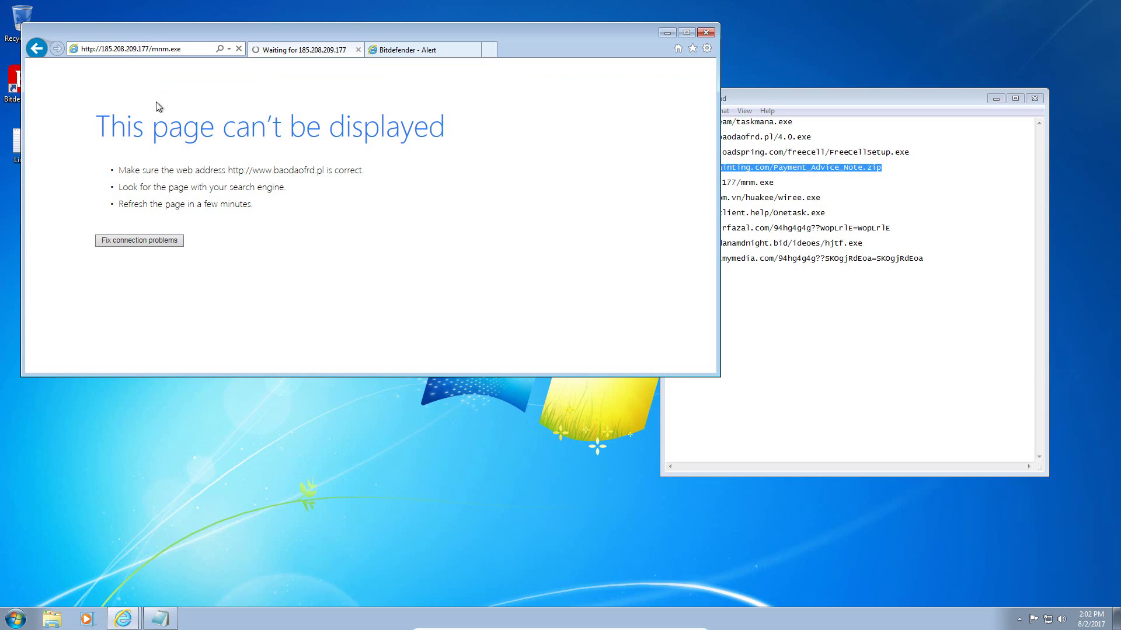
Step: Copy the link noinaupho.com.vn/huakee/wiree.exe from the list and load it in the second browser tab
left_click(422, 51)
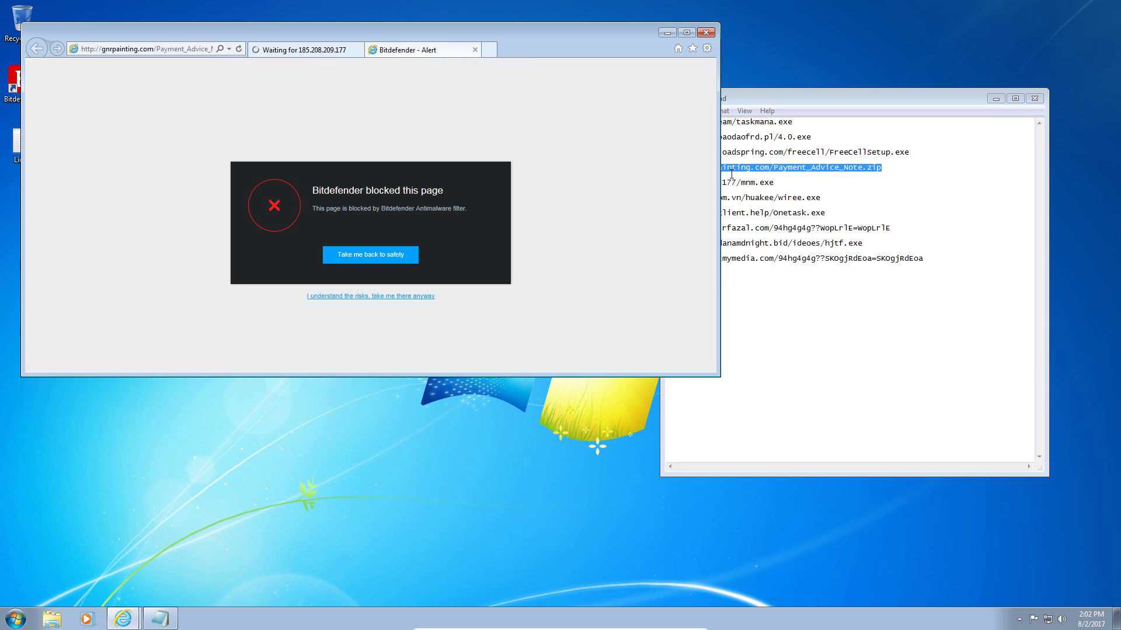
double_click(792, 198)
key("ctrl+c")
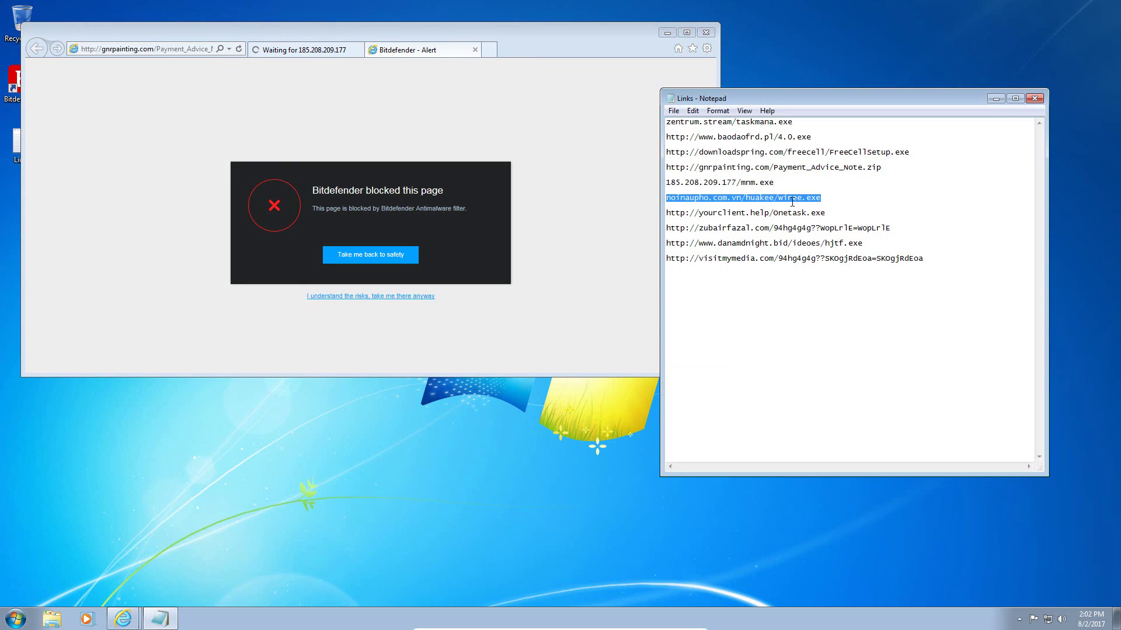
left_click(123, 50)
key("ctrl+v")
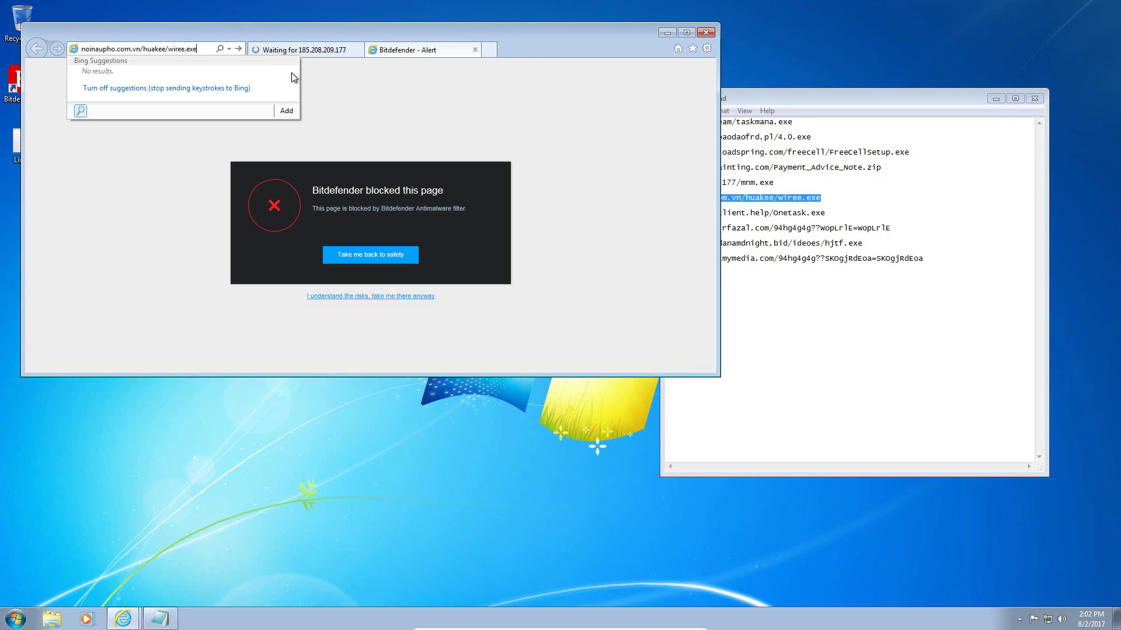
key("Return")
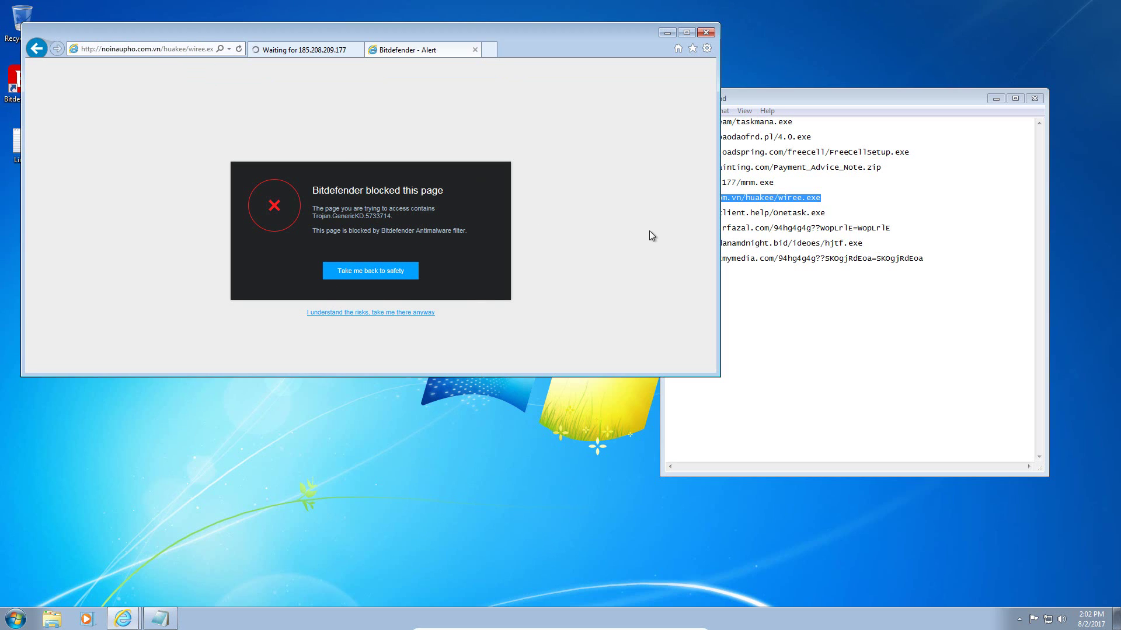
left_click(789, 207)
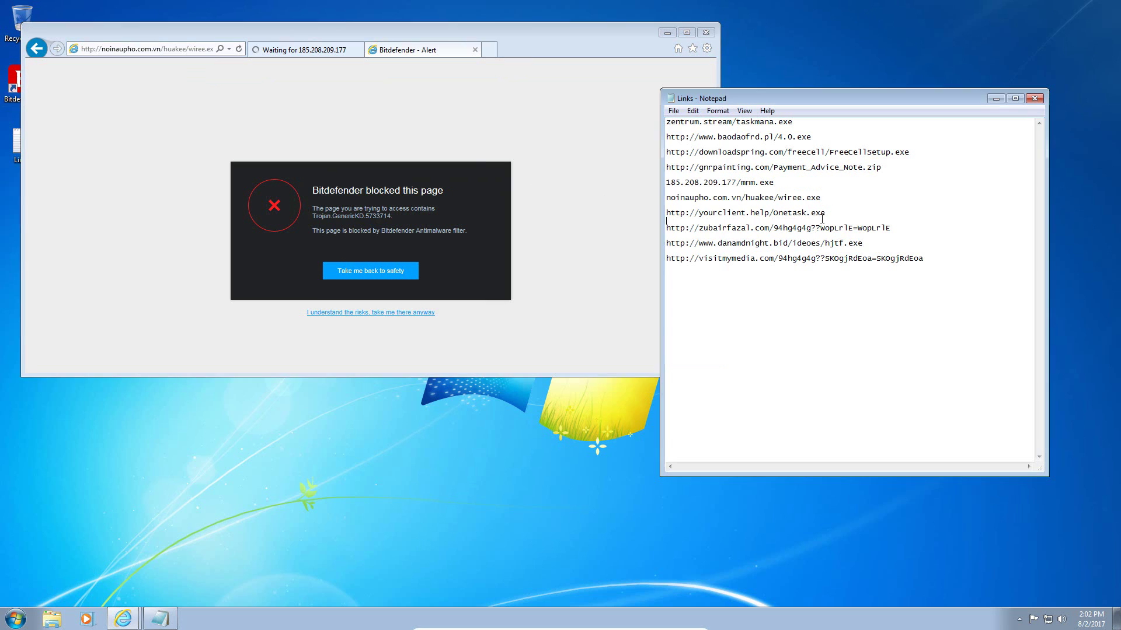
double_click(807, 211)
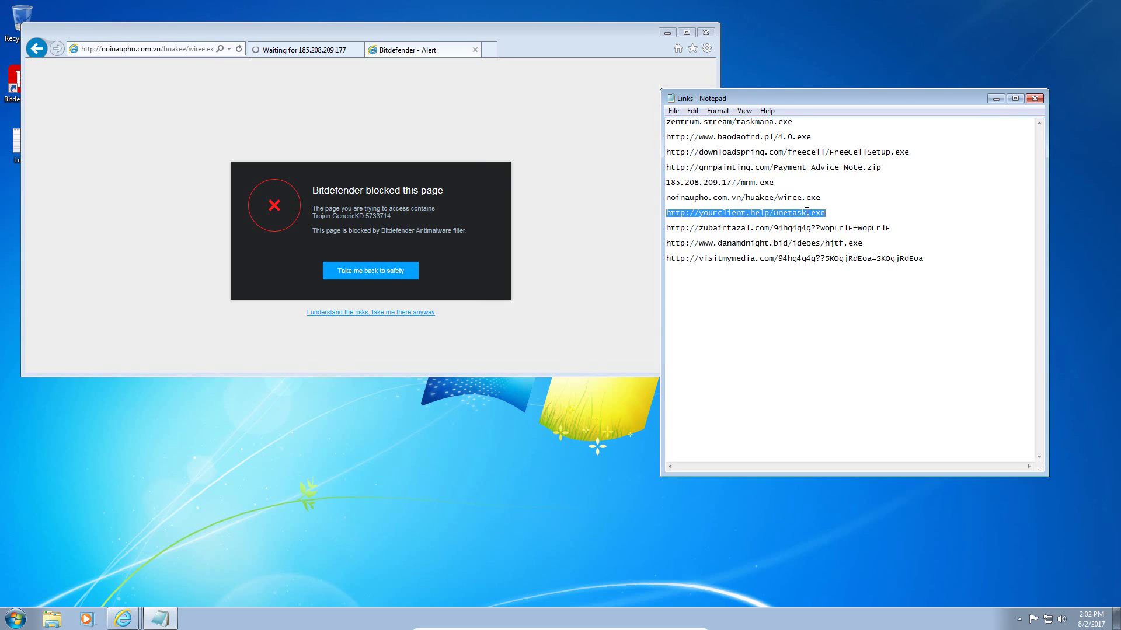
key("ctrl+c")
left_click(130, 49)
key("ctrl+v")
key("Return")
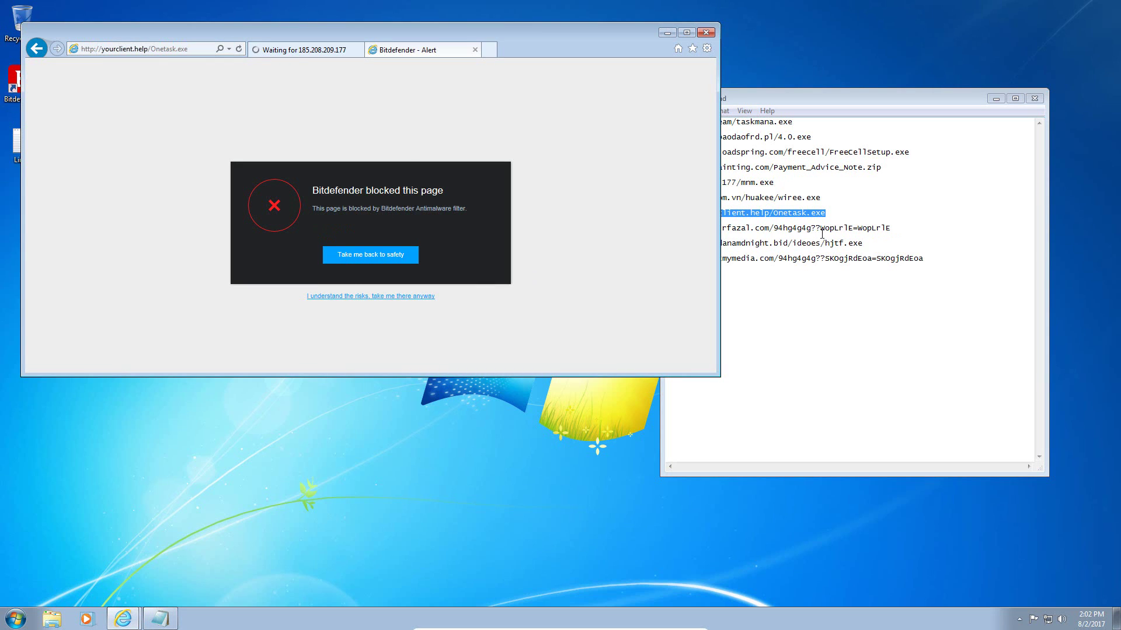
left_click(787, 229)
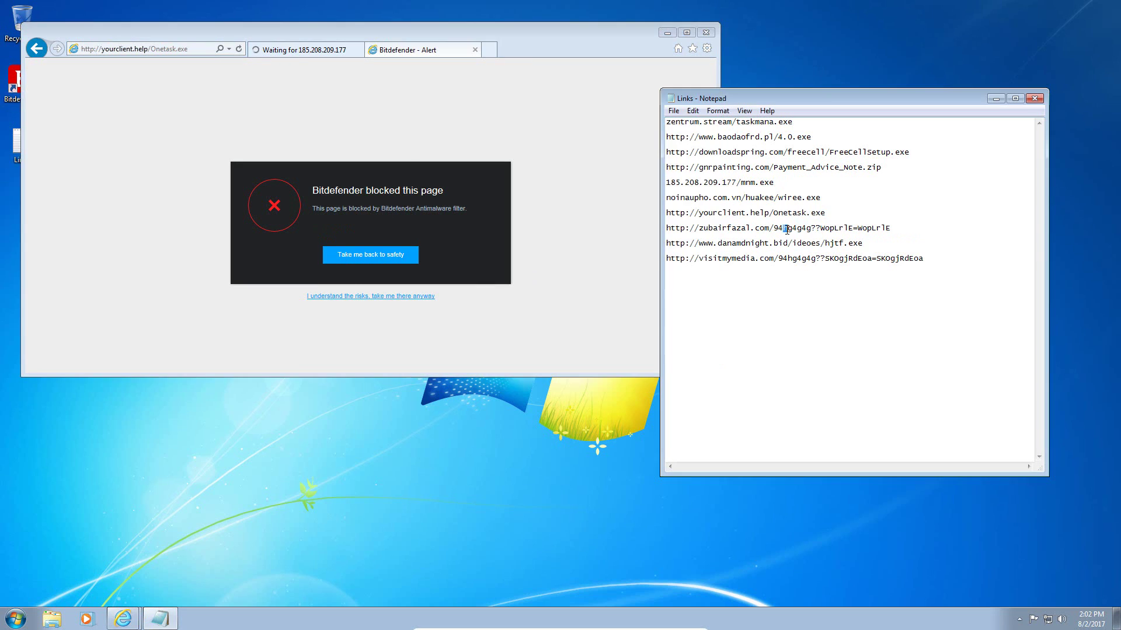
double_click(787, 229)
left_click_drag(891, 228, 652, 231)
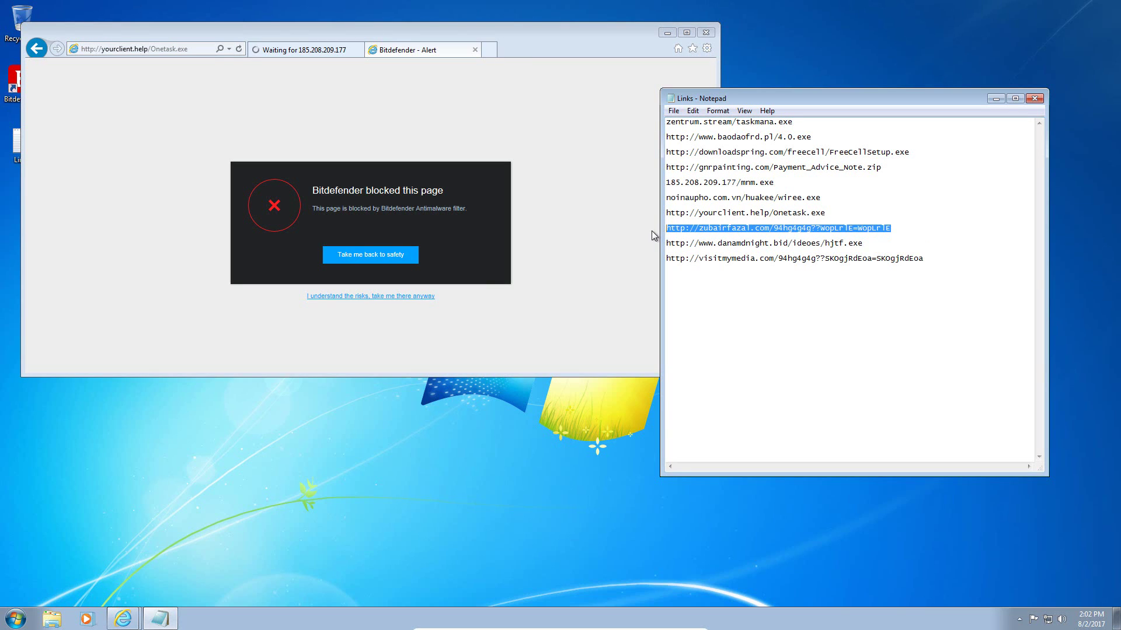
left_click(176, 51)
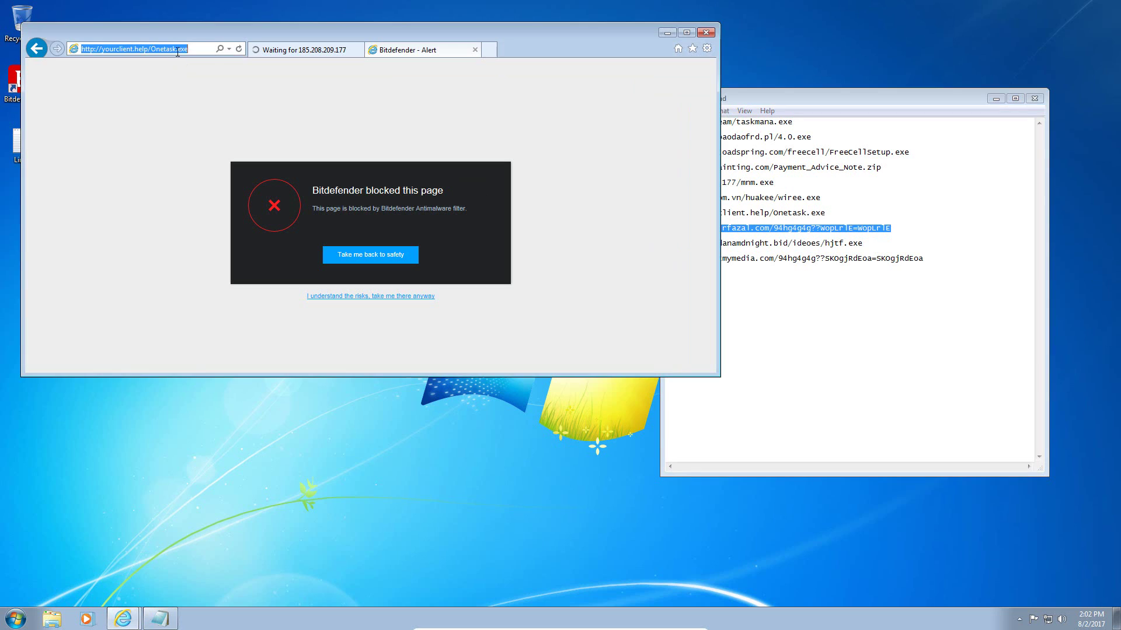
key("ctrl+v")
key("Return")
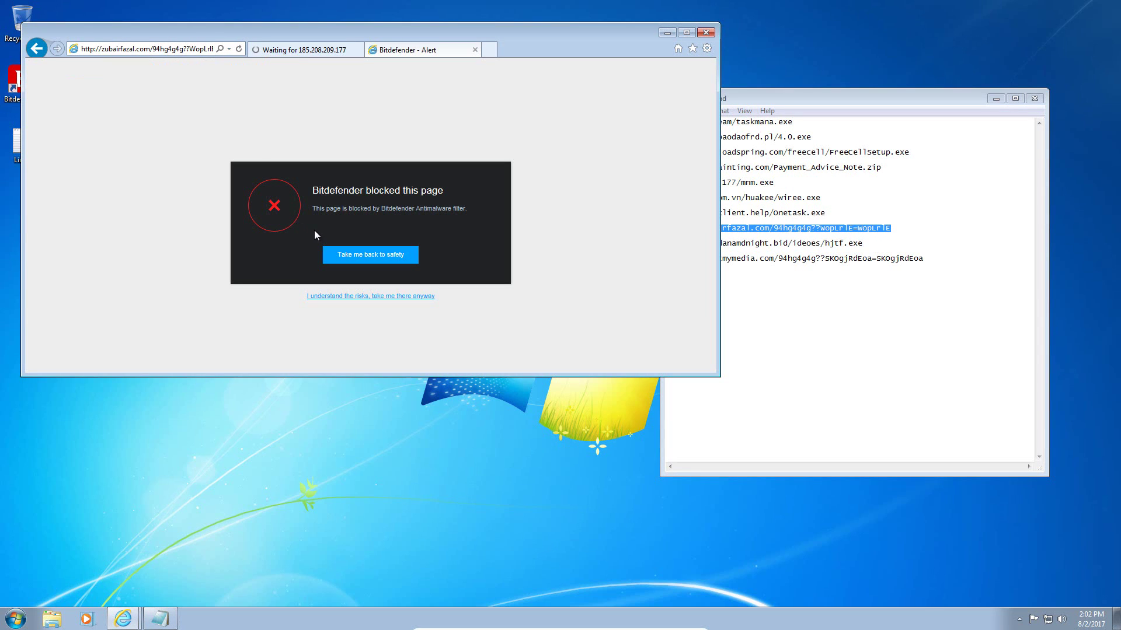
left_click(856, 243)
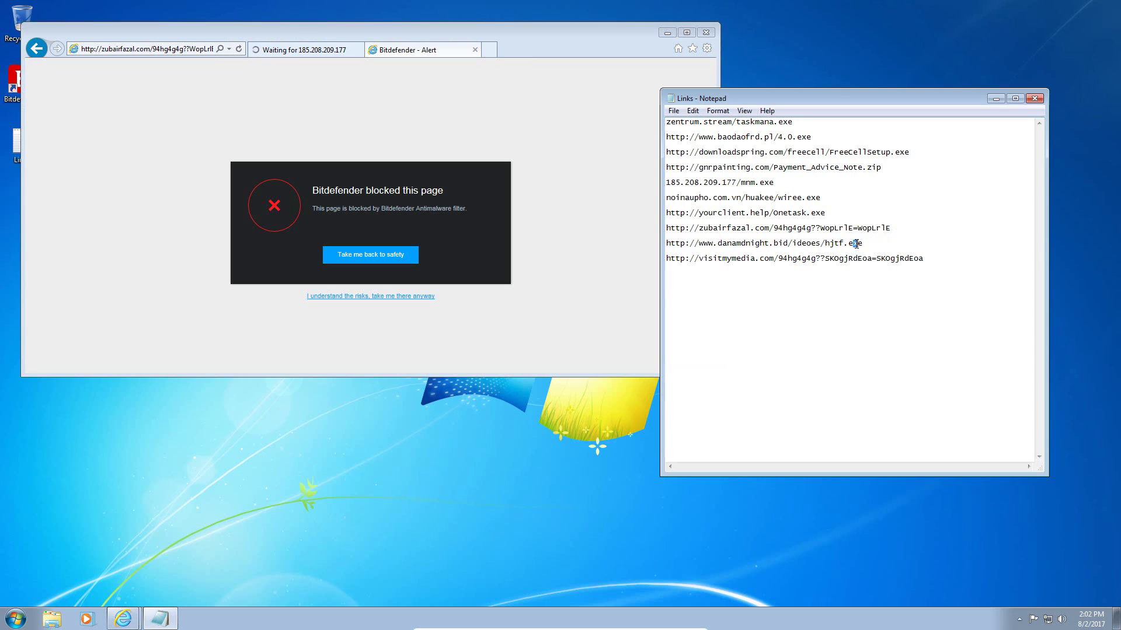
double_click(856, 244)
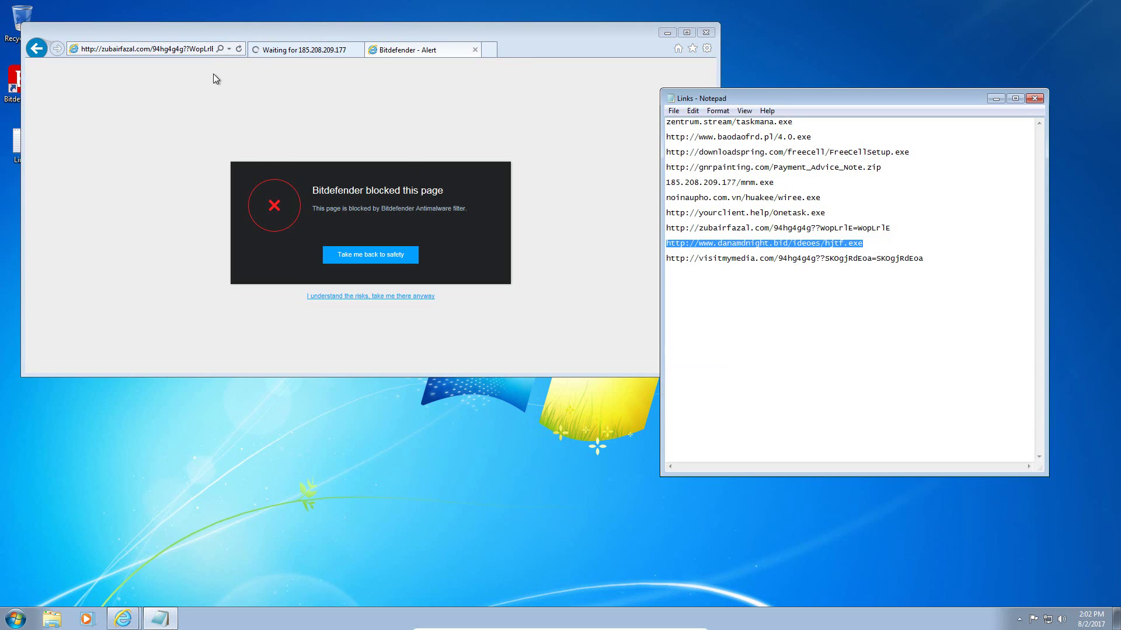
left_click(196, 50)
key("ctrl+v")
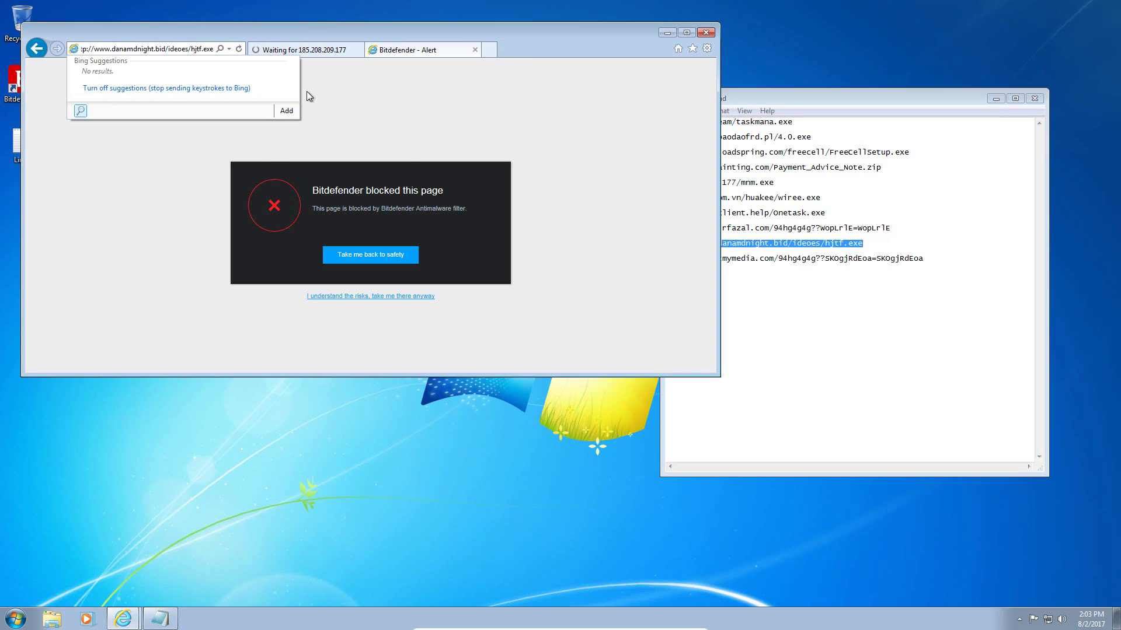
key("Return")
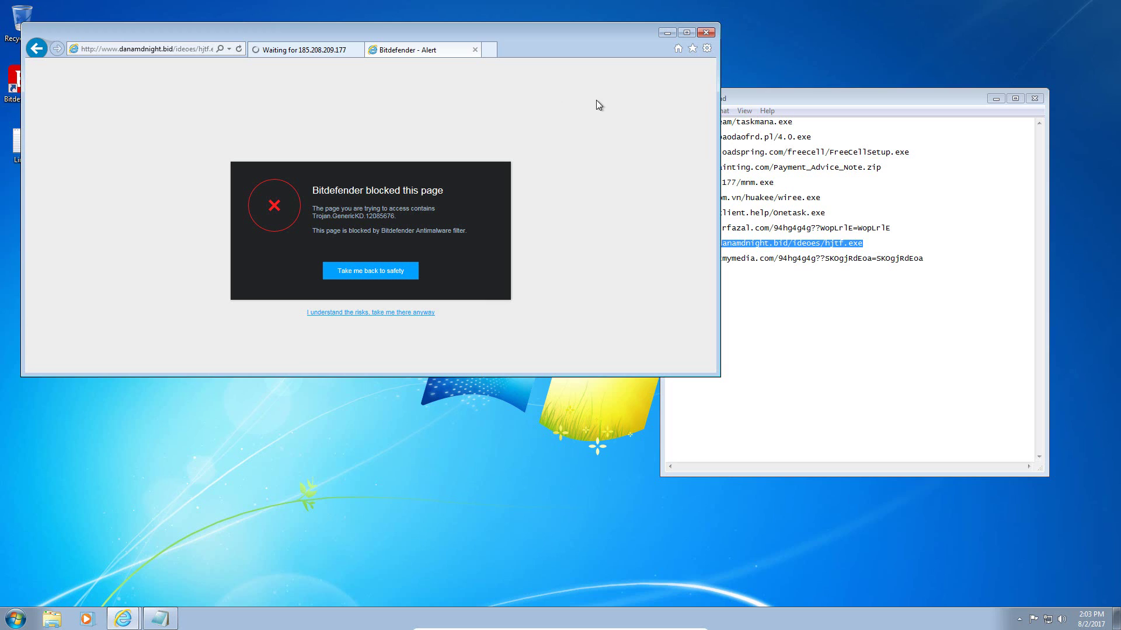
left_click(763, 262)
double_click(763, 262)
left_click(763, 262)
double_click(763, 262)
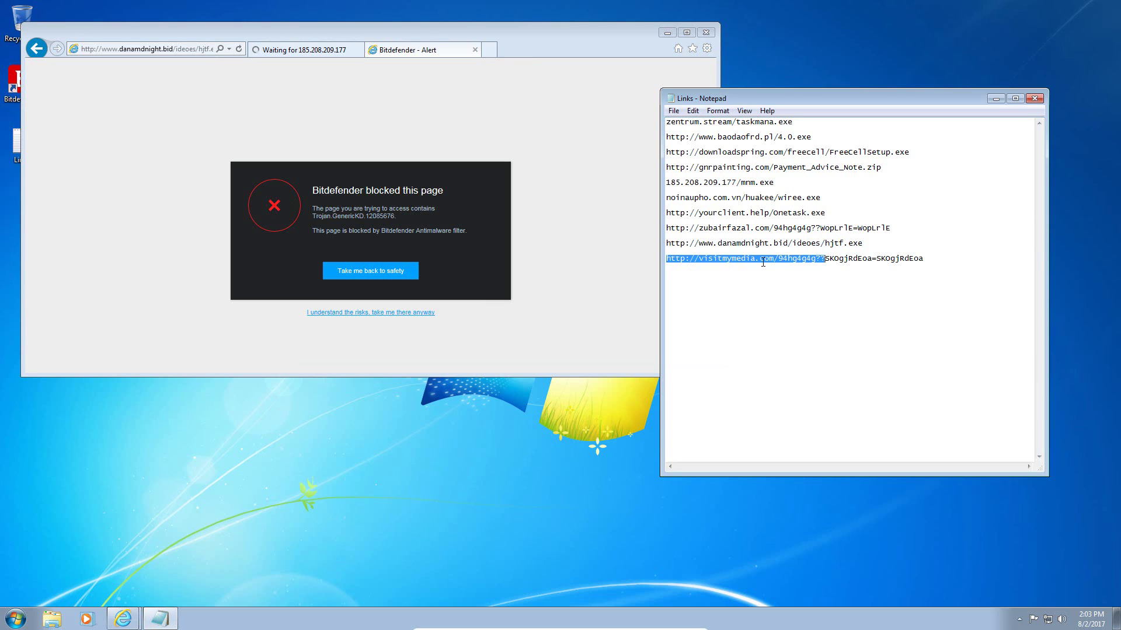
key("Left")
left_click(895, 256, "shift")
left_click_drag(928, 267, 658, 268)
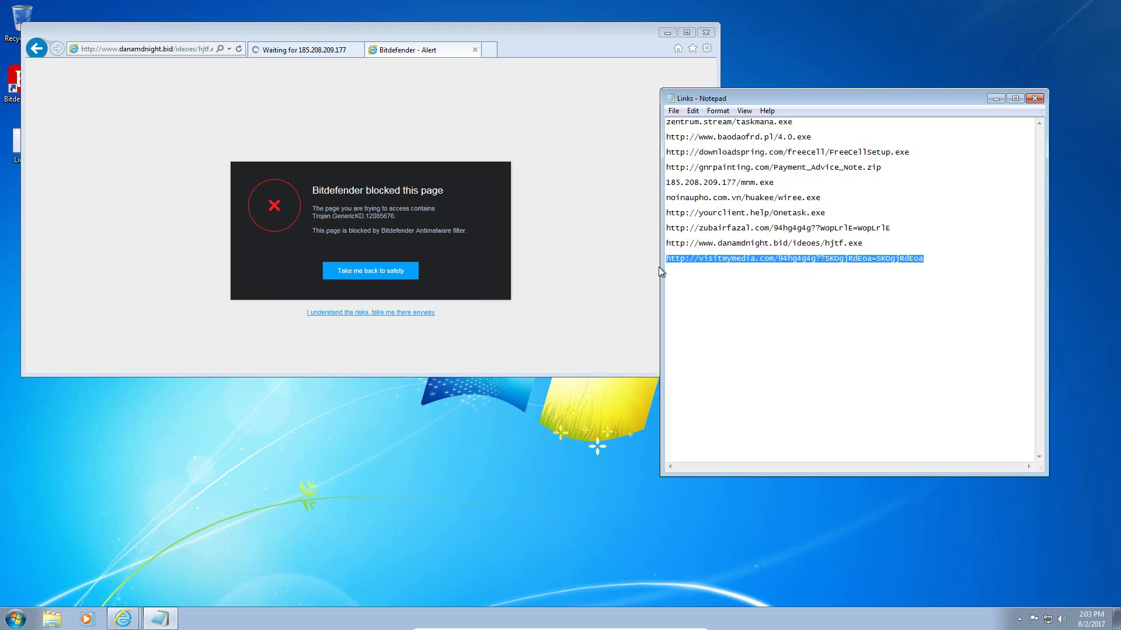
left_click(208, 53)
key("ctrl+v")
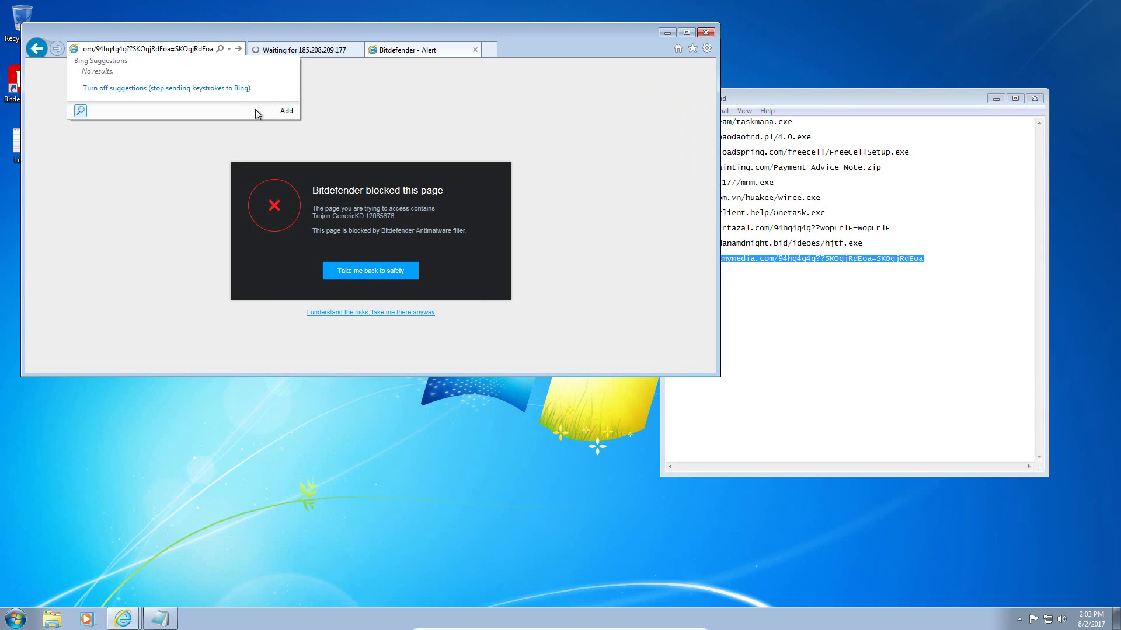
key("Return")
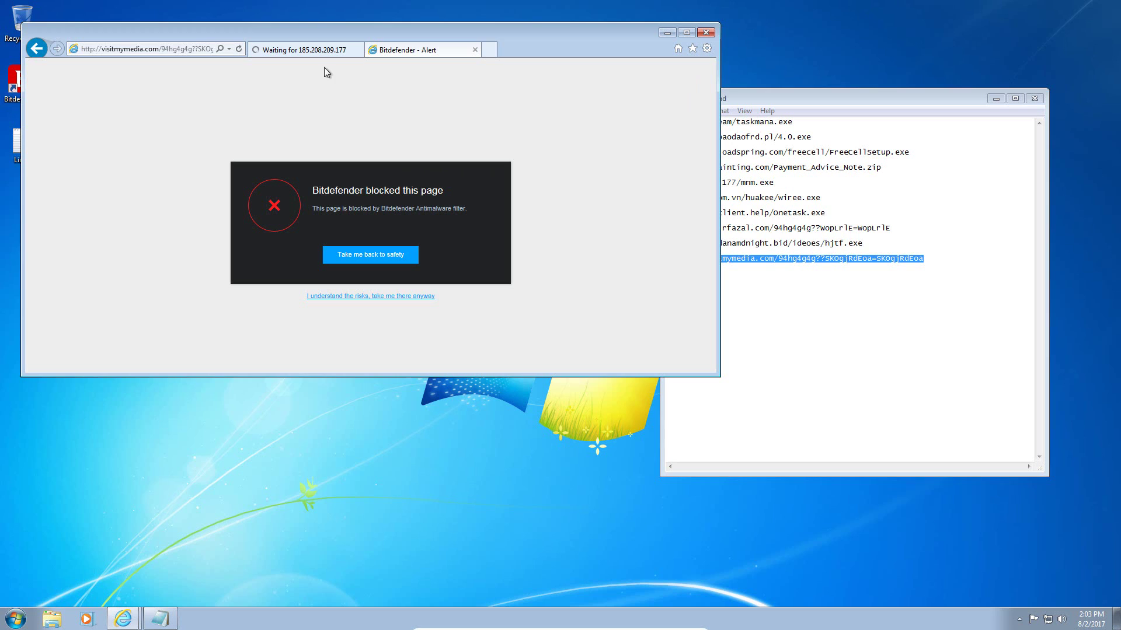
left_click(279, 52)
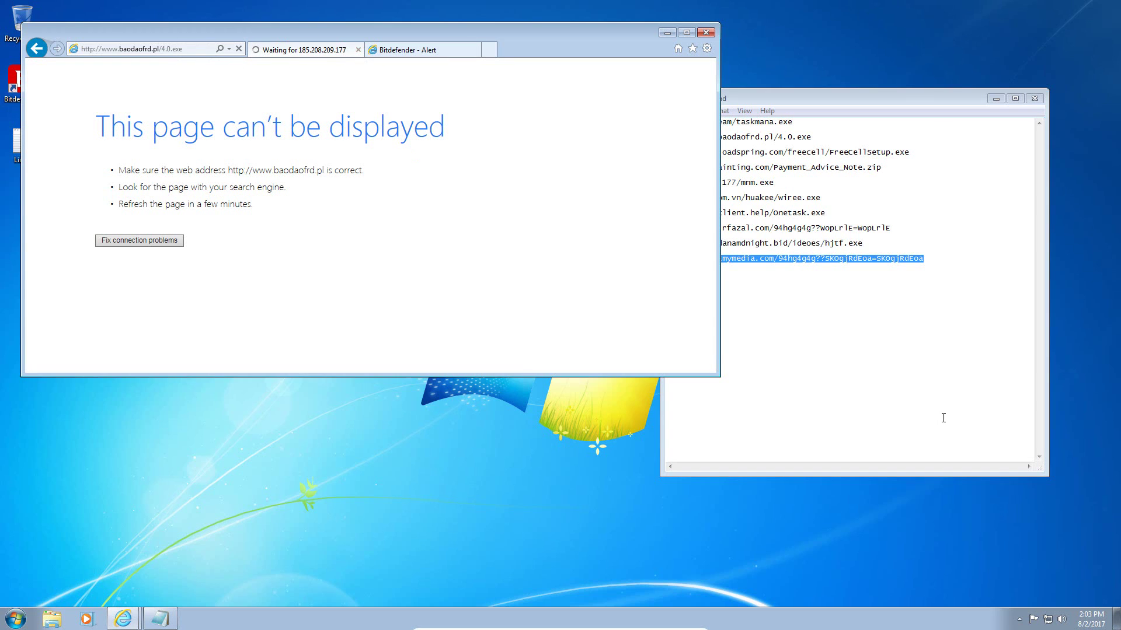
left_click(722, 179)
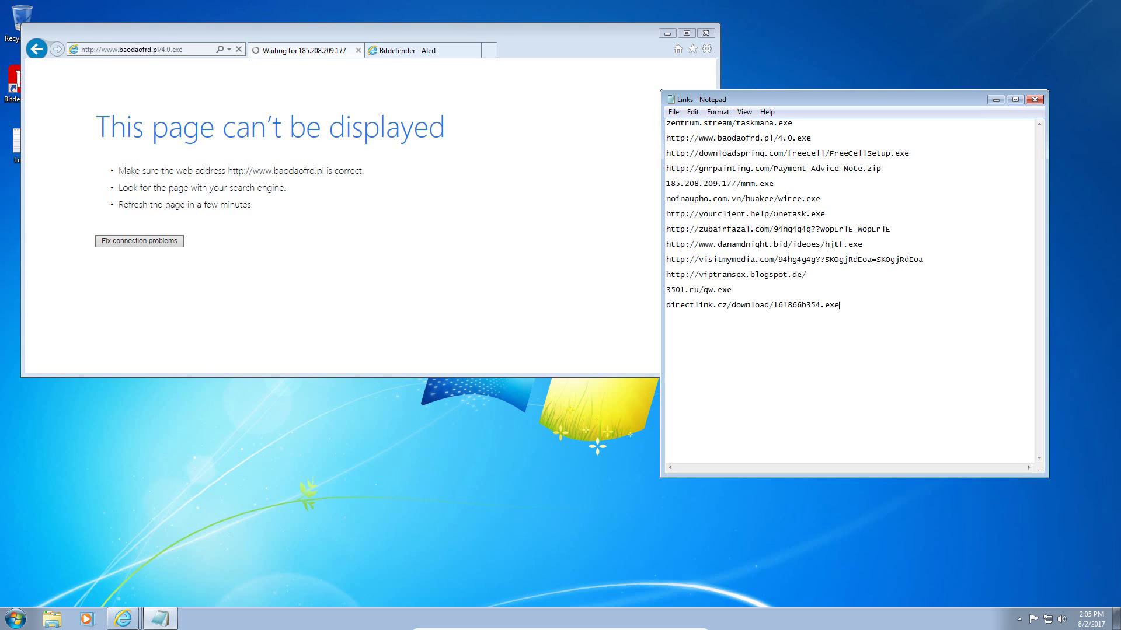
left_click_drag(727, 275, 730, 273)
double_click(729, 275)
key("ctrl+c")
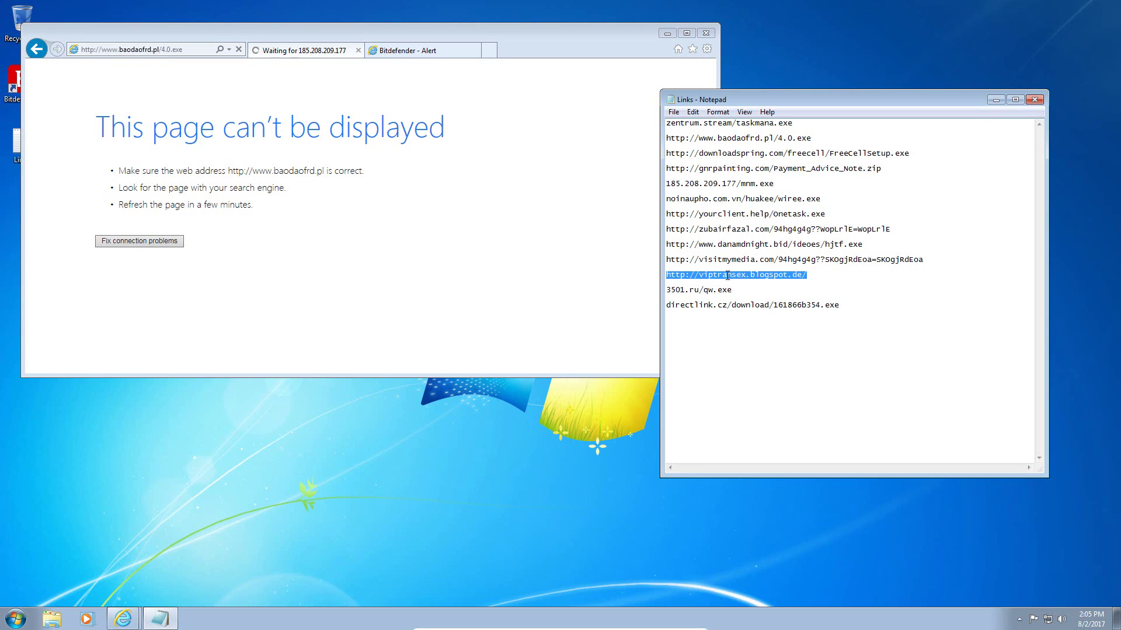
left_click(181, 50)
key("ctrl+v")
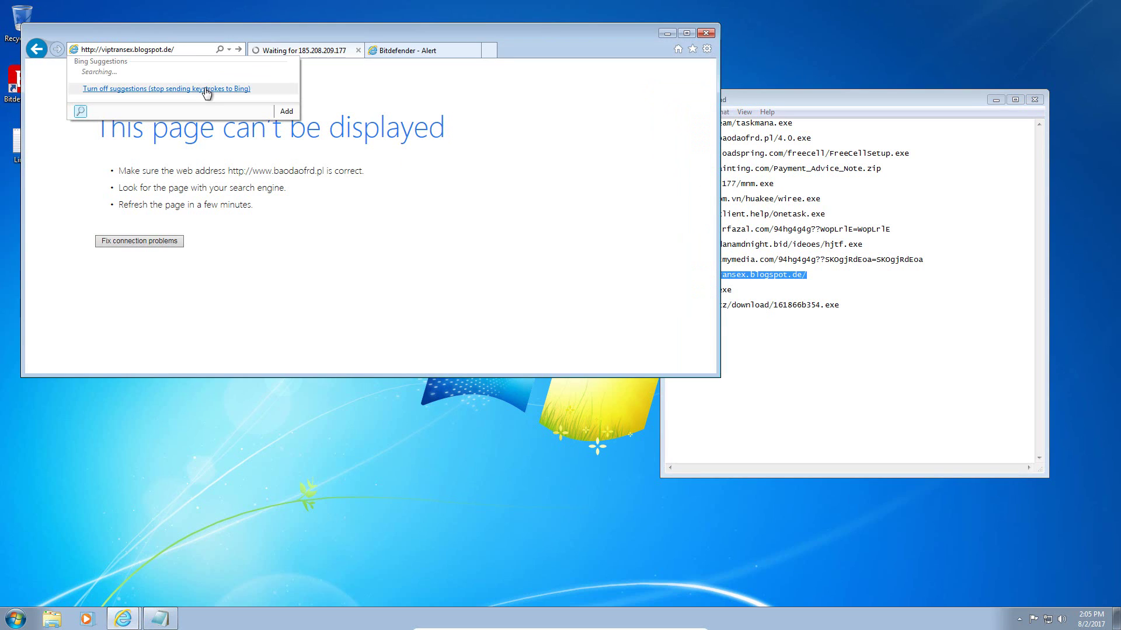
key("Return")
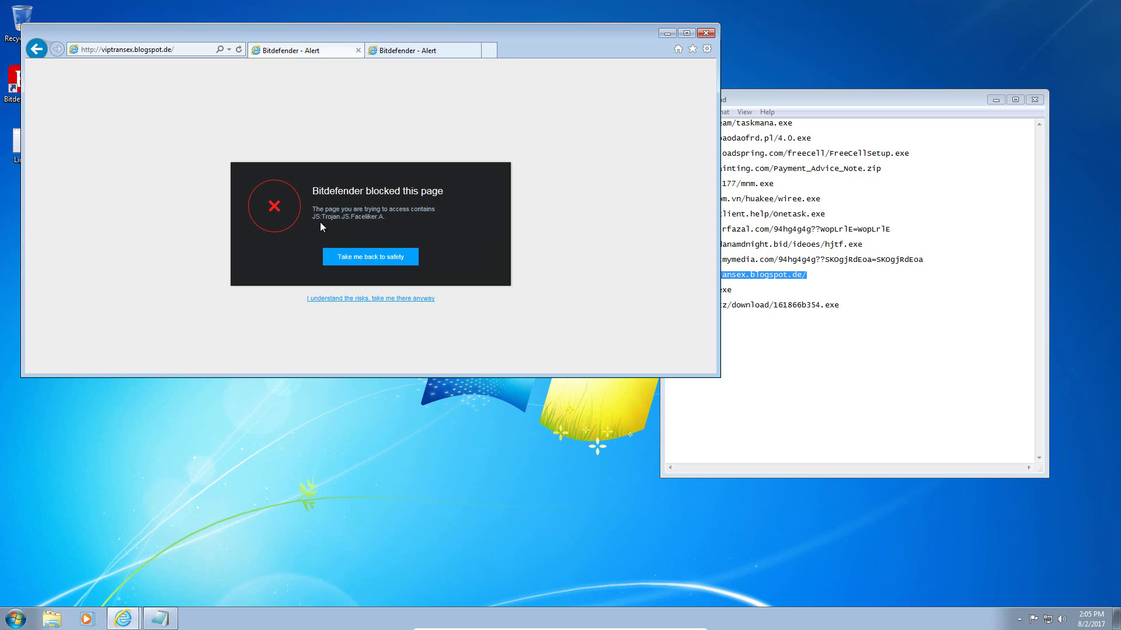
Step: Load 3501.ru/qw.exe from the list in the first browser tab and run the offered qw.exe file despite the unverified publisher
left_click(749, 284)
double_click(737, 291)
key("ctrl+c")
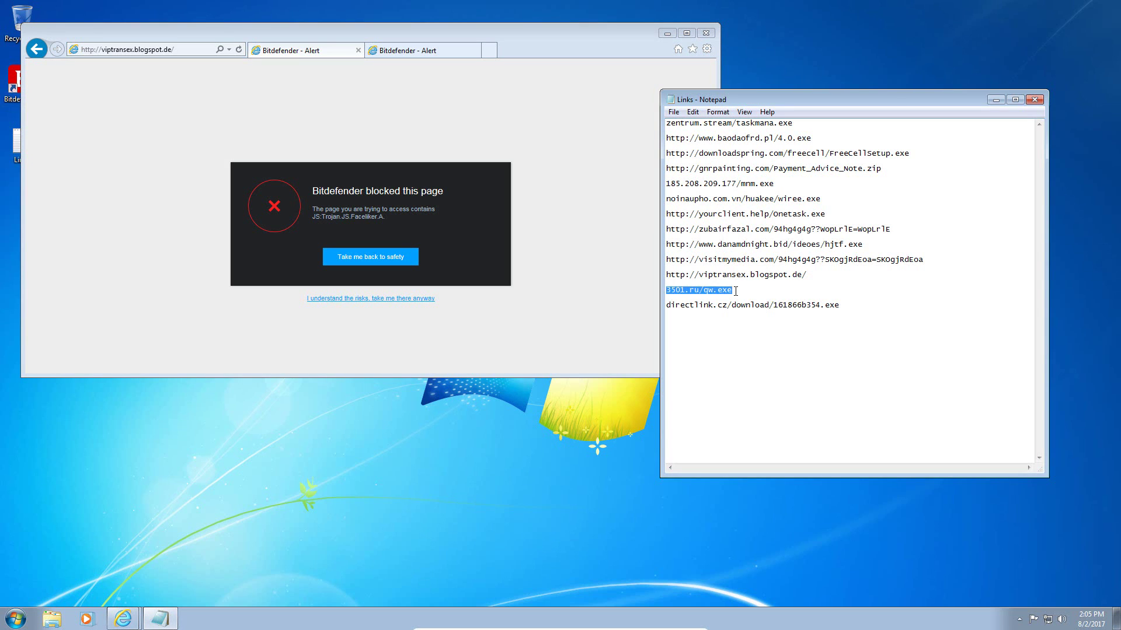
left_click(736, 290)
left_click_drag(725, 290, 665, 287)
left_click(146, 49)
key("ctrl+v")
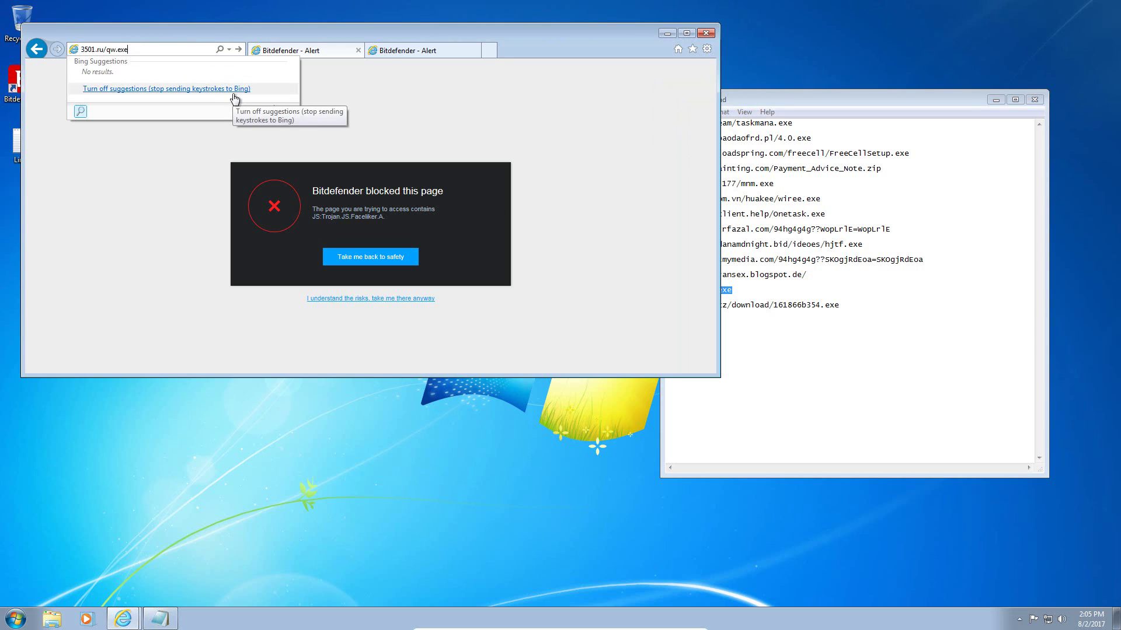
key("Return")
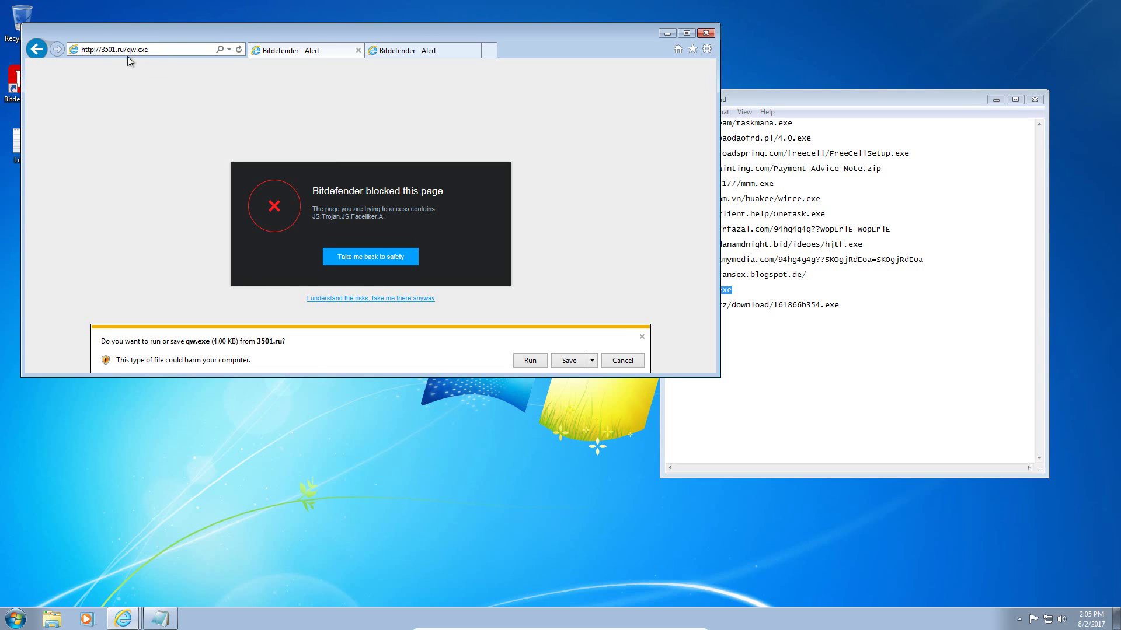
left_click(524, 362)
left_click(525, 365)
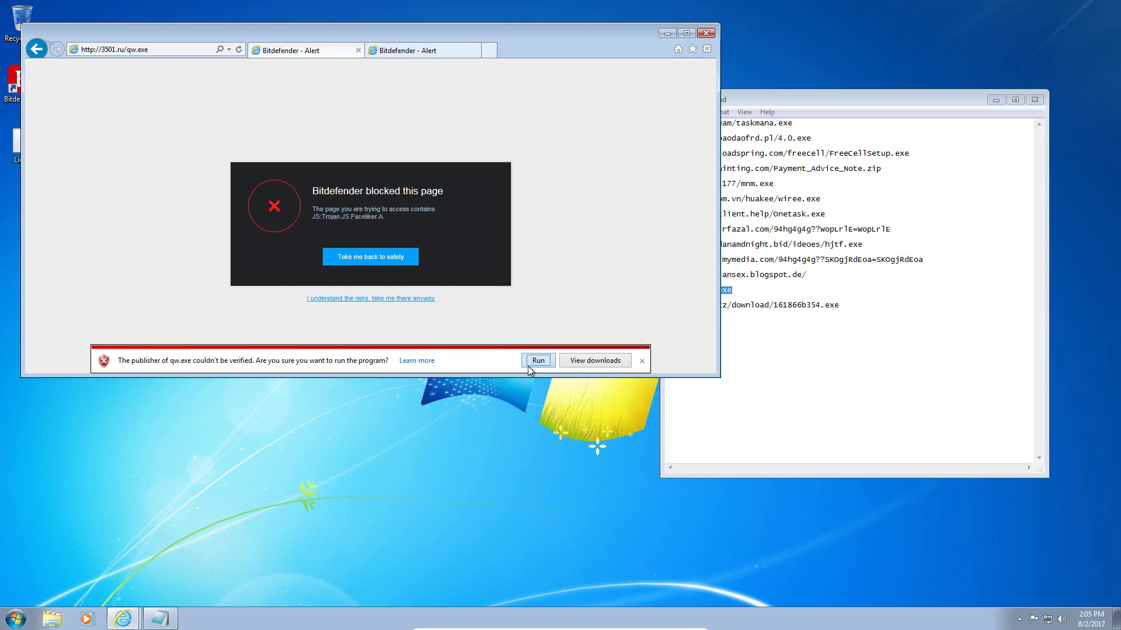
Step: Open Windows Task Manager and examine the qw.exe entry among the running processes
right_click(303, 611)
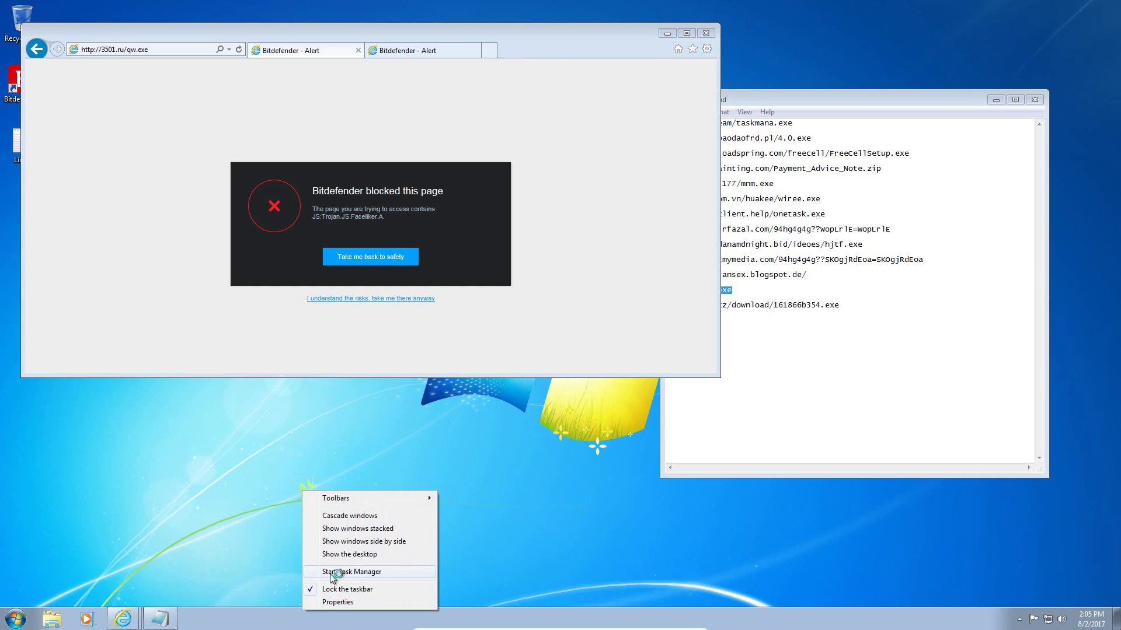
left_click(330, 573)
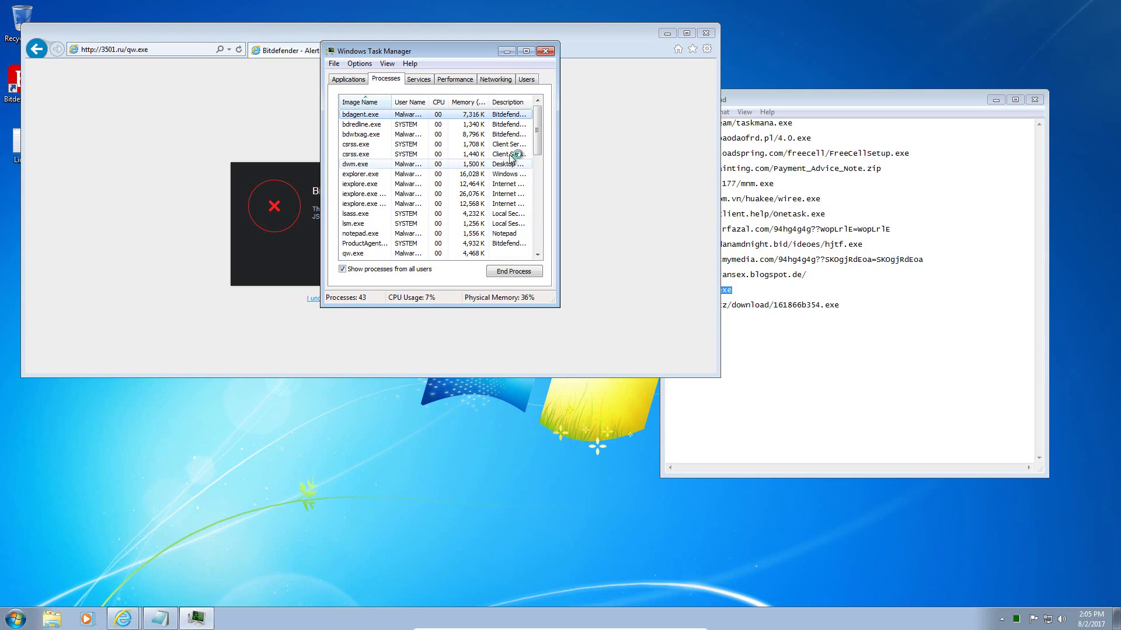
left_click(455, 254)
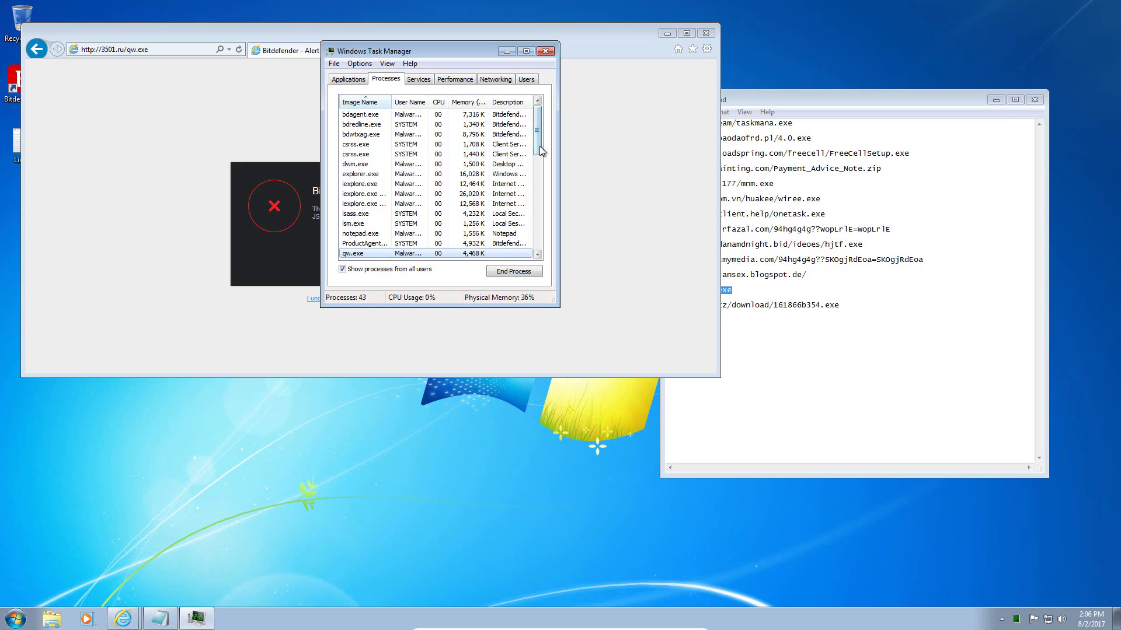
left_click_drag(540, 151, 540, 165)
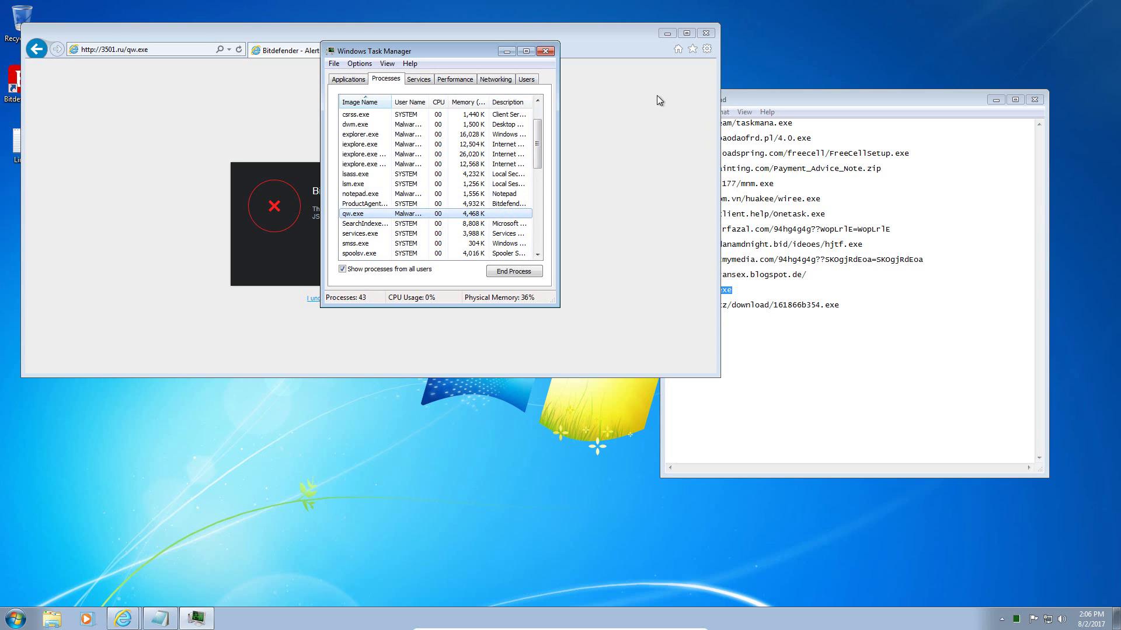
Step: Copy the link directlink.cz/download/161866b354.exe from the Links file and load it in the current browser tab
double_click(825, 307)
left_click(826, 307)
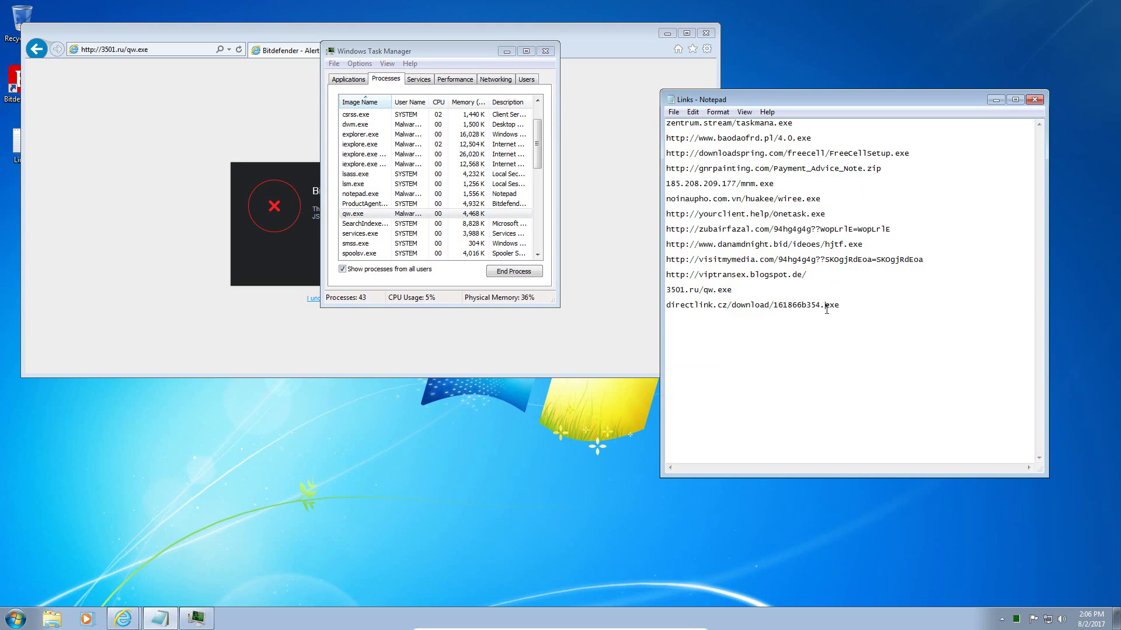
left_click_drag(853, 307, 667, 305)
key("ctrl+c")
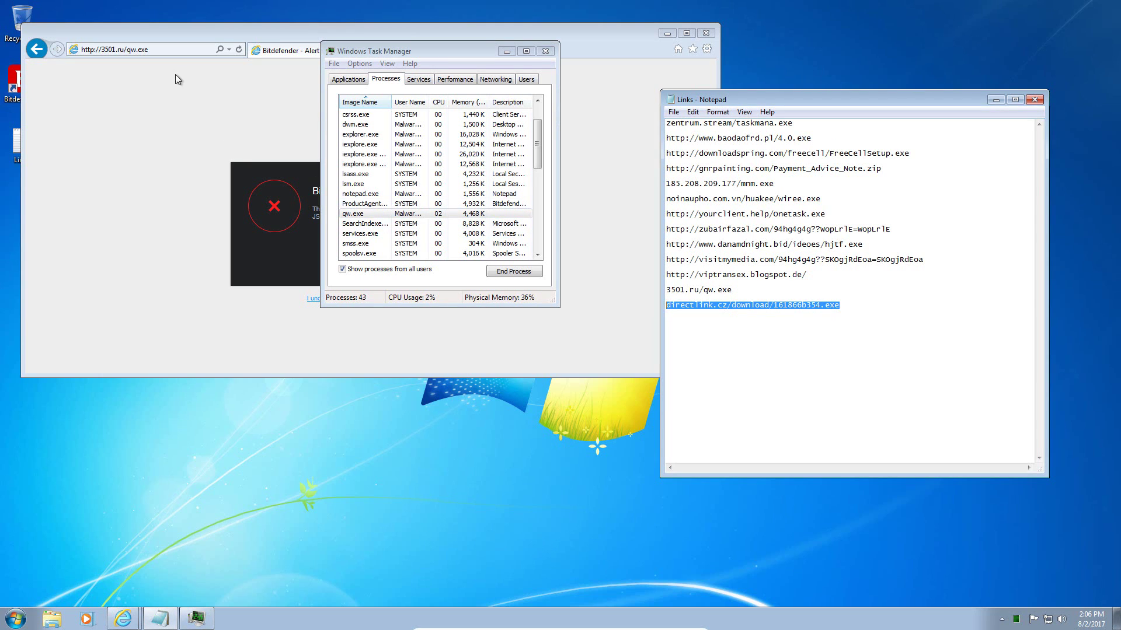
left_click(196, 51)
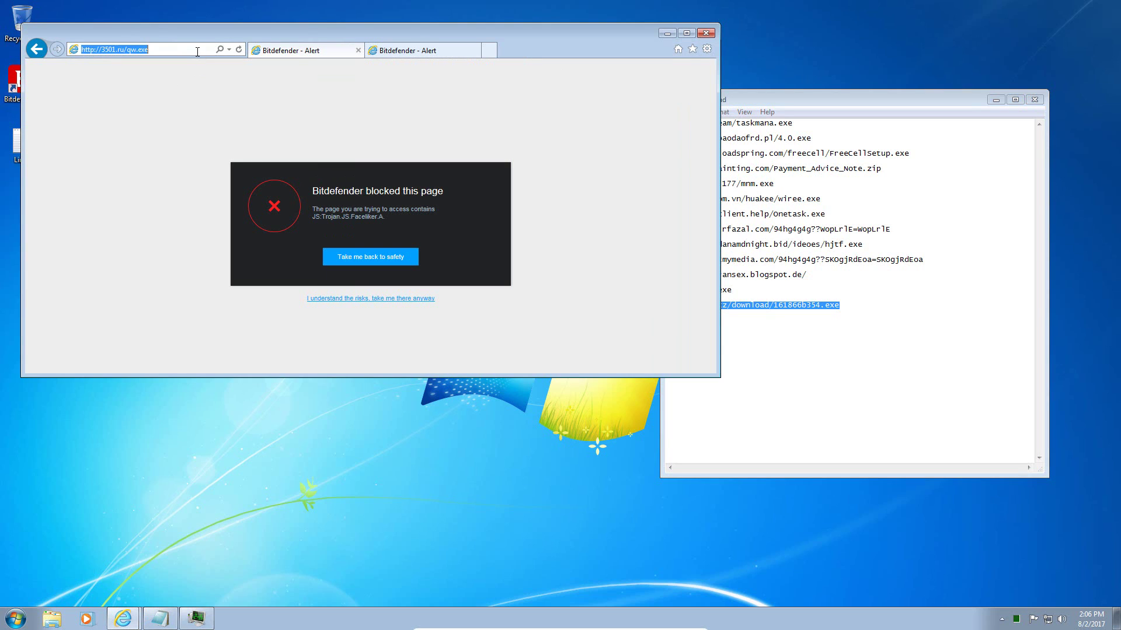
key("ctrl+v")
key("Return")
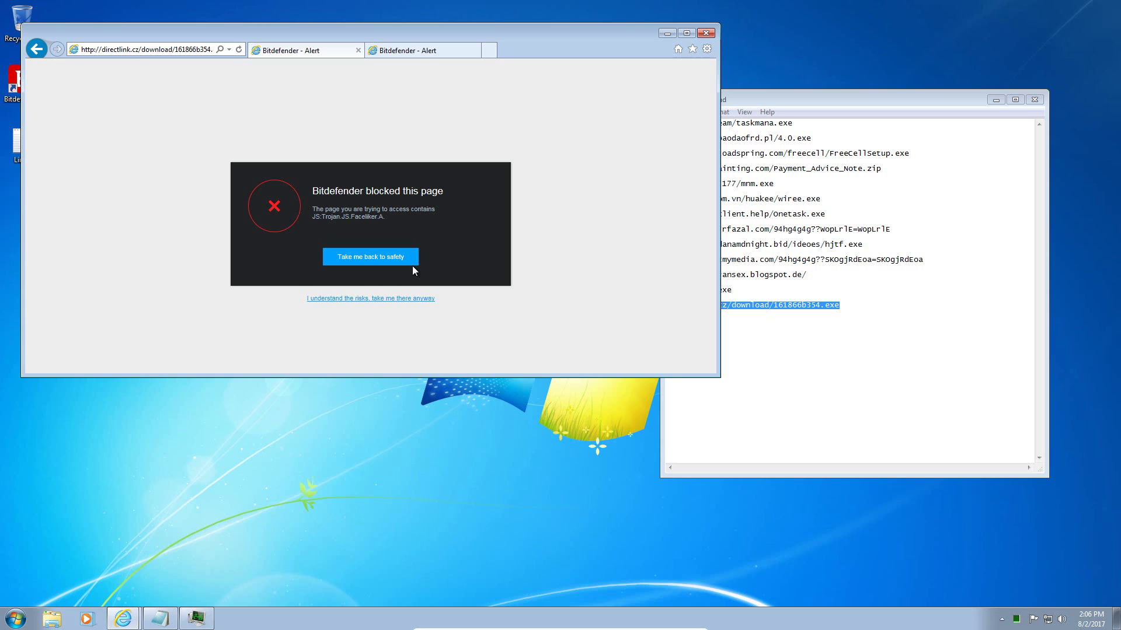
left_click(358, 50)
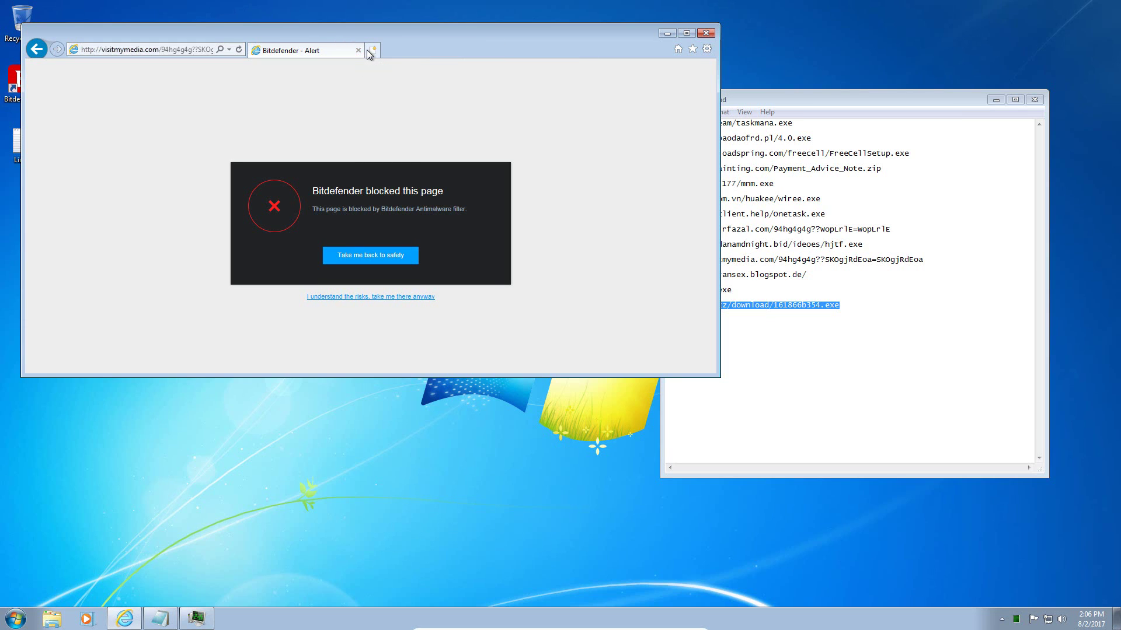
left_click(372, 51)
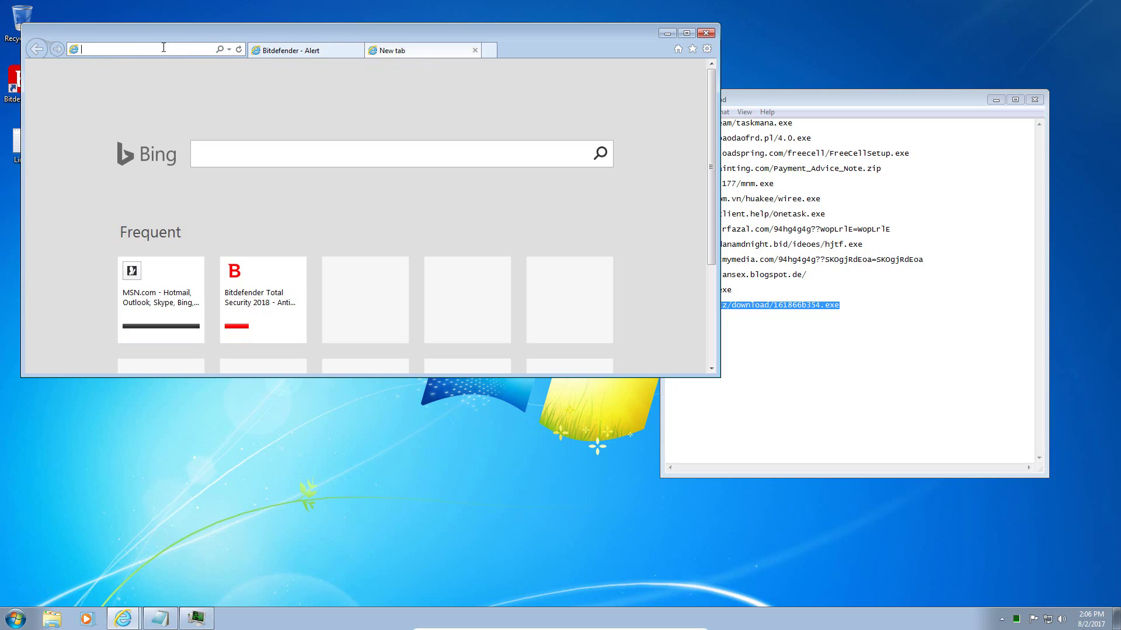
type("http://directlink.cz/download/161866b354.exe")
key("Return")
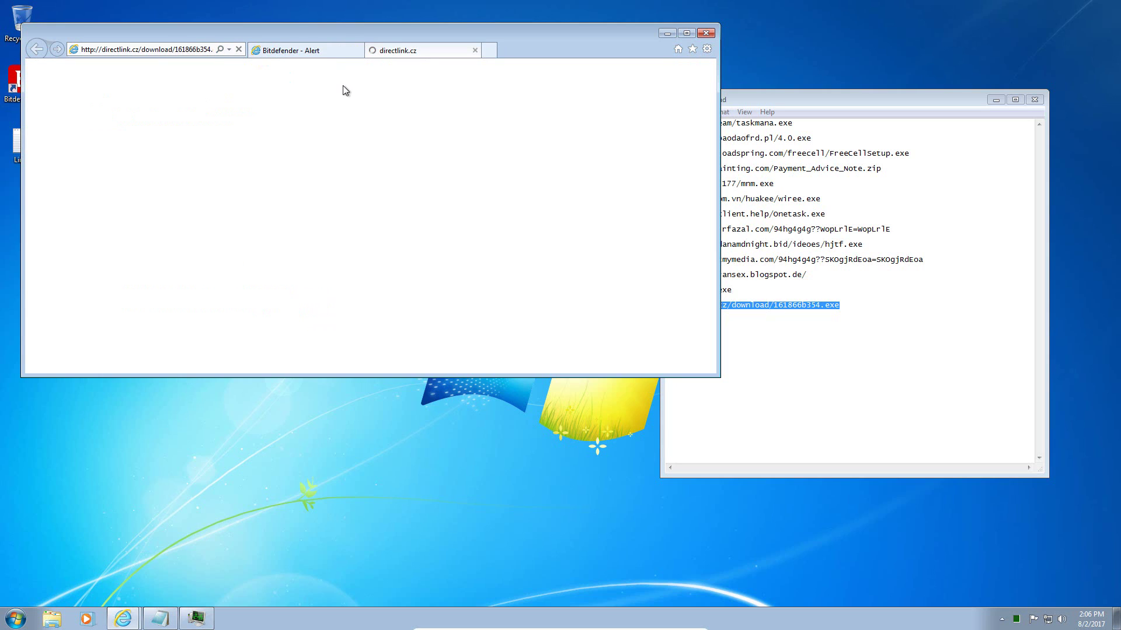
left_click(329, 53)
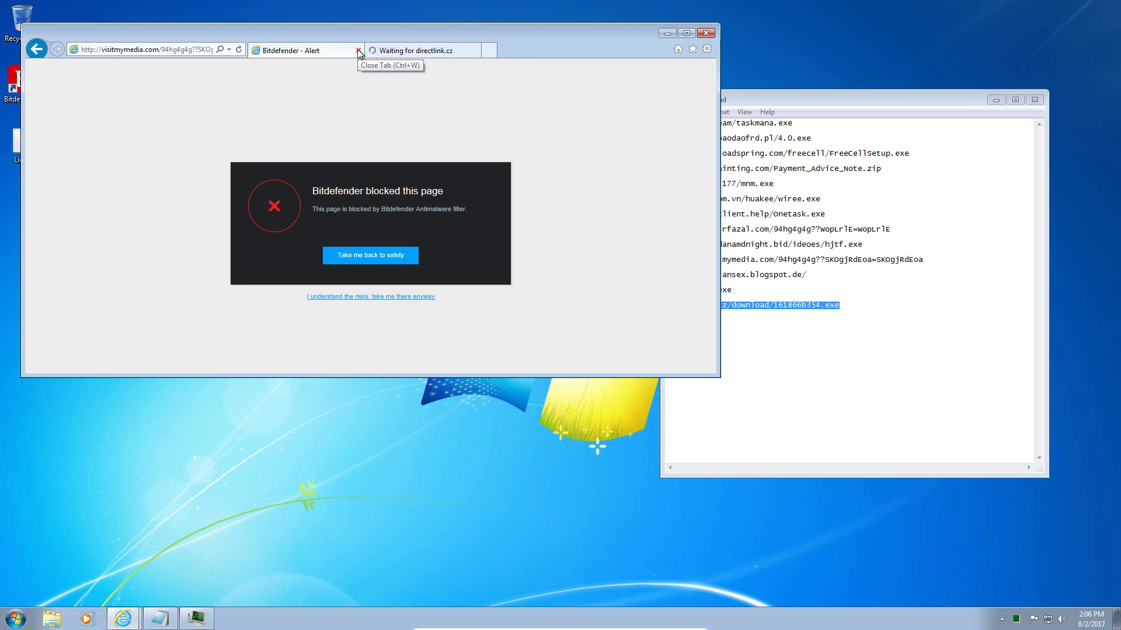
left_click(358, 52)
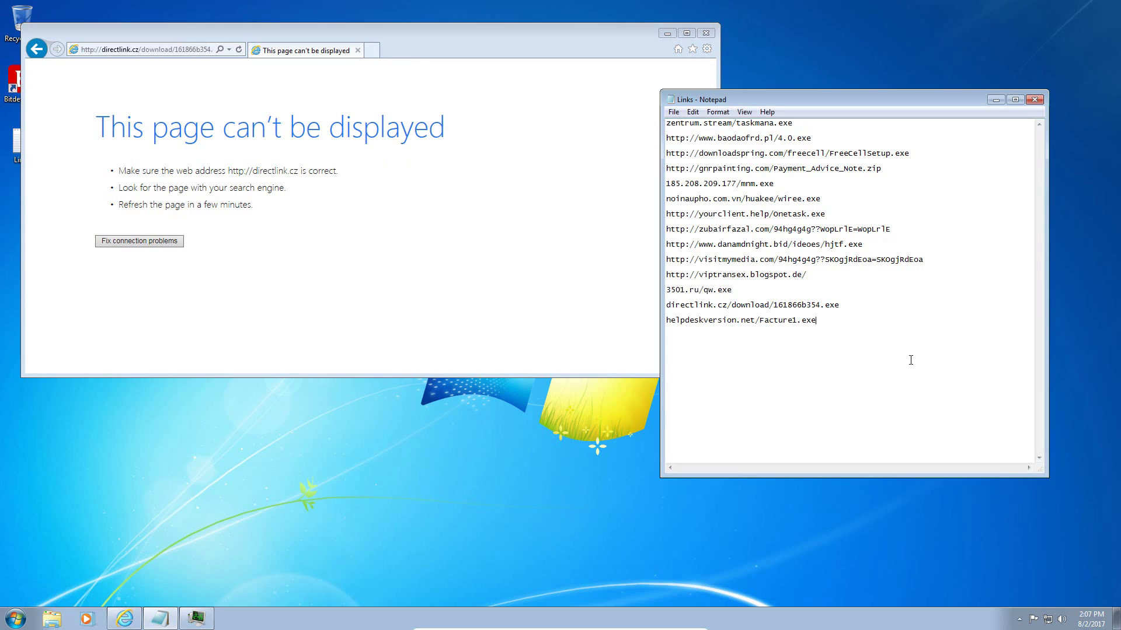
Step: Load helpdeskversion.net/Facture1.exe in the remaining browser tab
left_click(176, 52)
type("helpdeskversion.net/Facture1.exe")
key("Return")
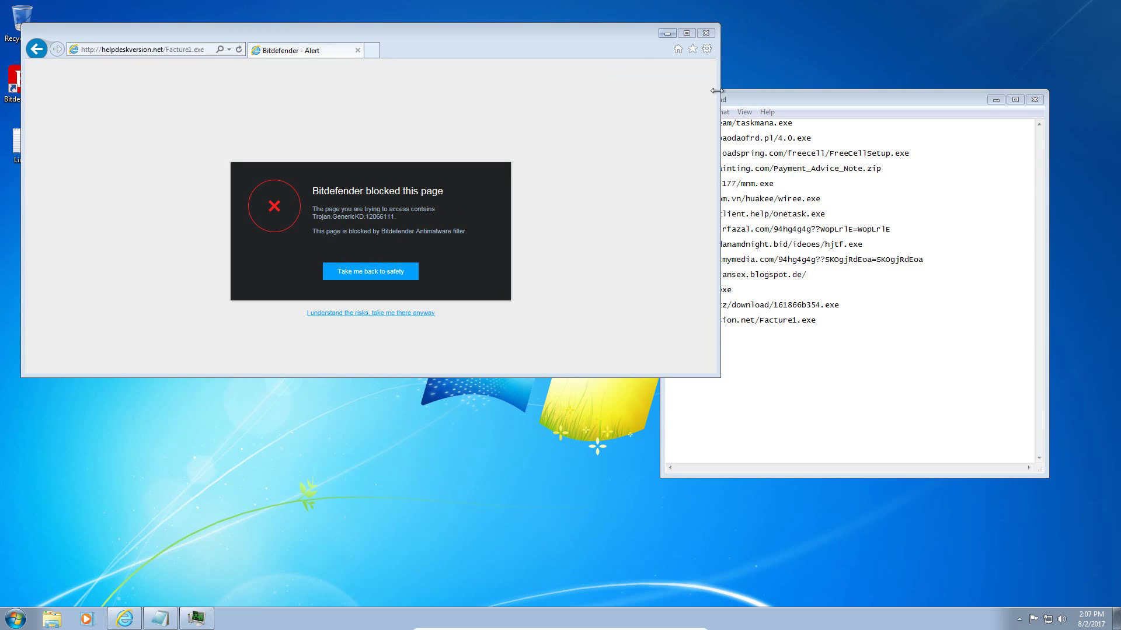
Step: Bring up Windows Task Manager and examine the running processes through to the end of the list
right_click(347, 617)
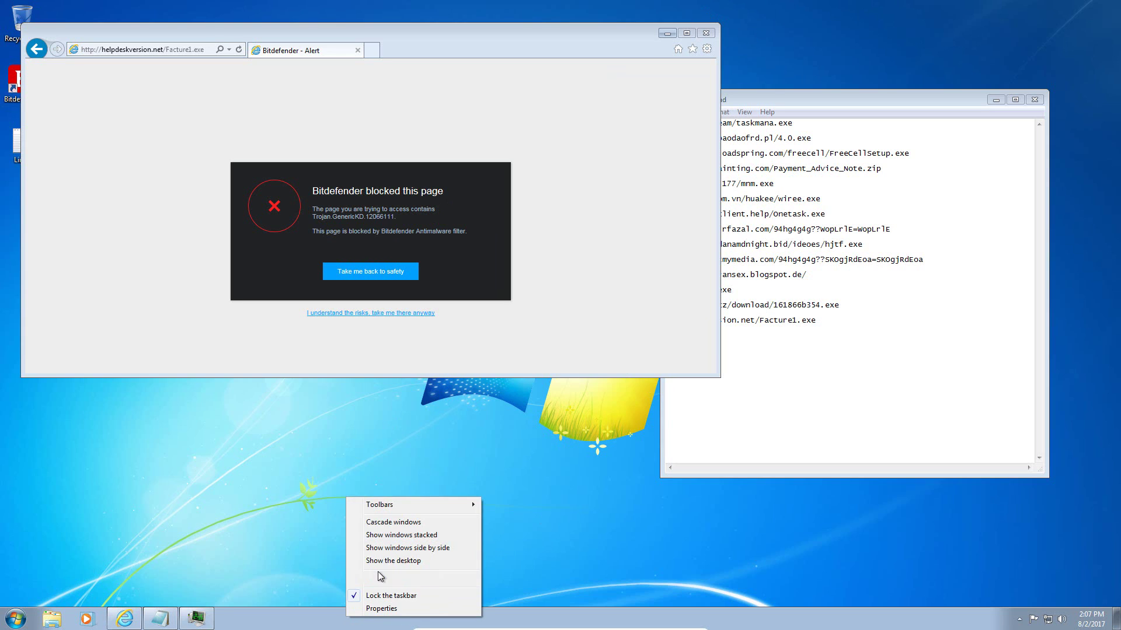
left_click(380, 578)
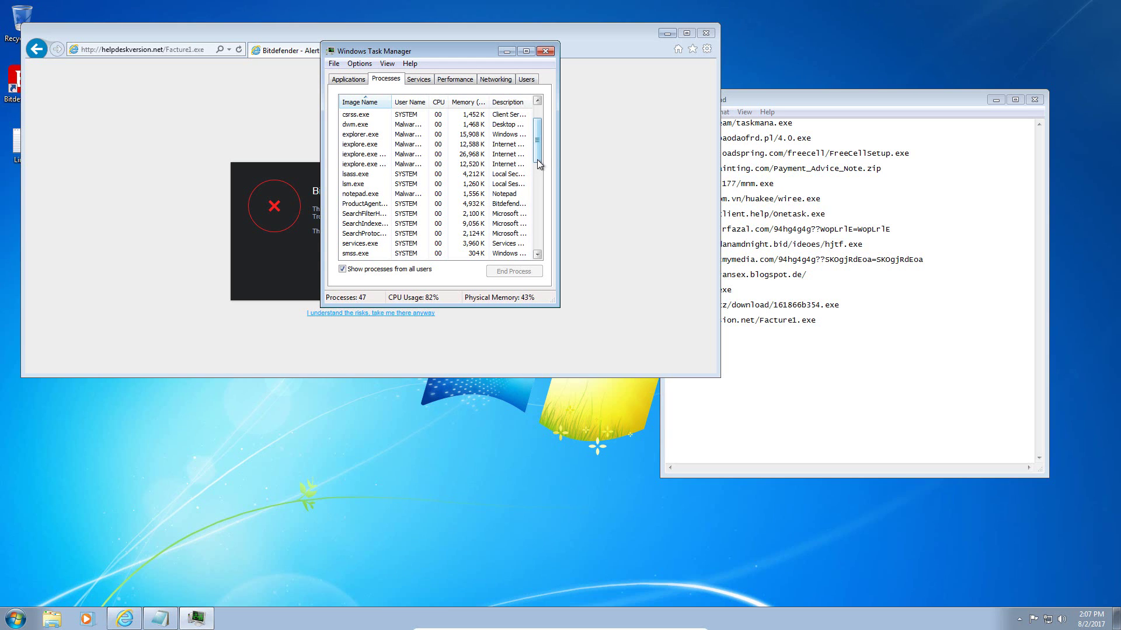
left_click_drag(537, 159, 549, 237)
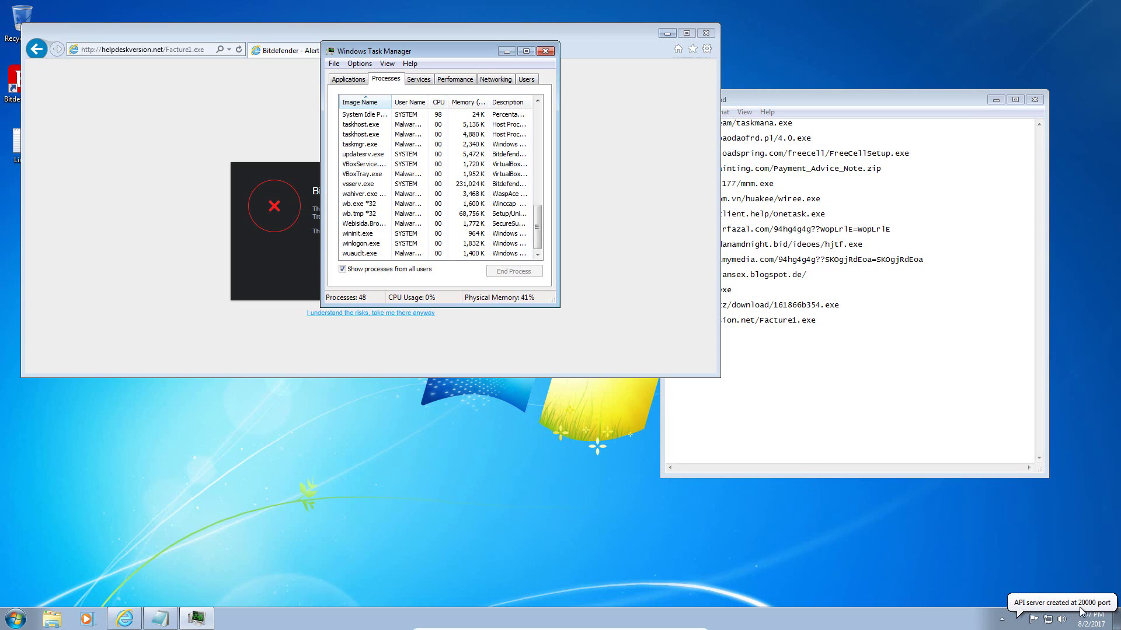
Step: Open the Bitdefender Internet Security 2018 main window from its hidden notification area icon
left_click(1027, 564)
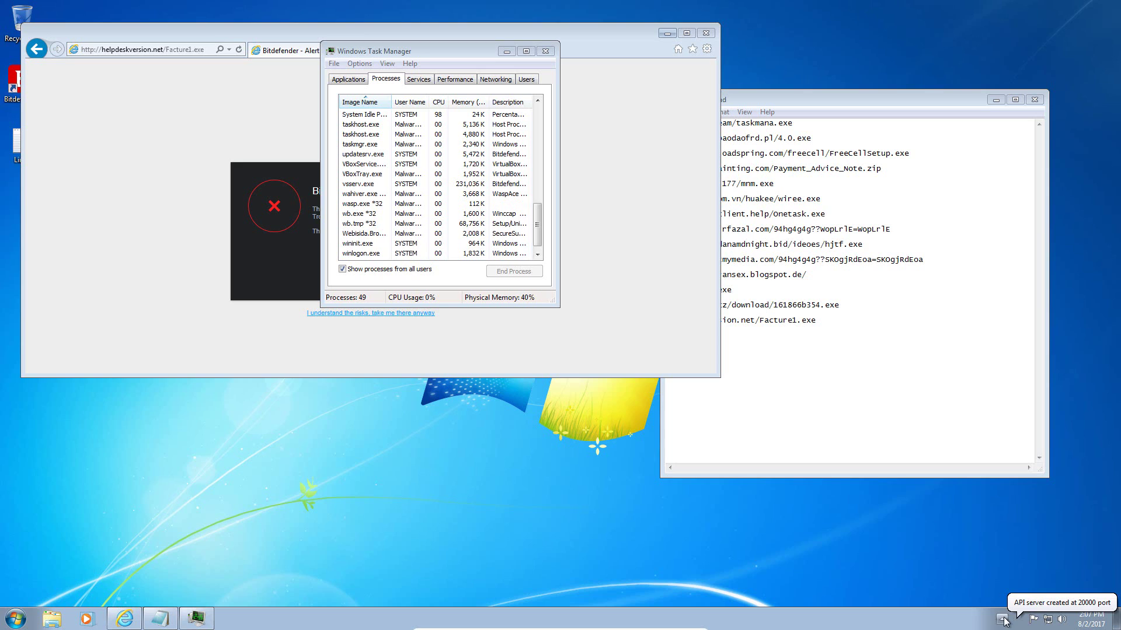
left_click(1004, 619)
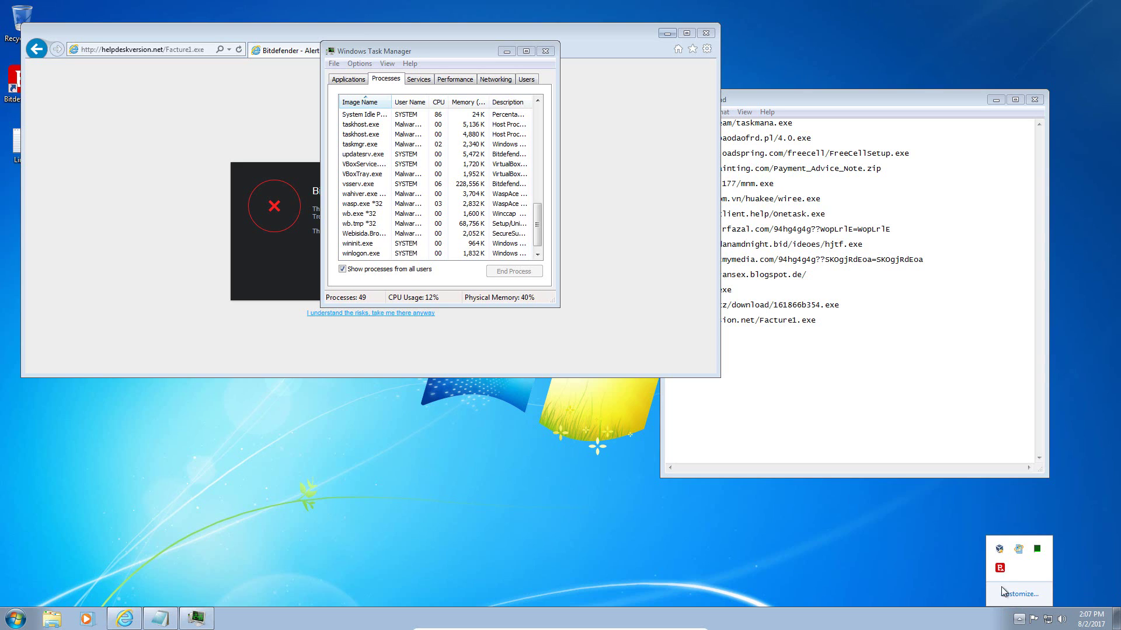
double_click(1000, 570)
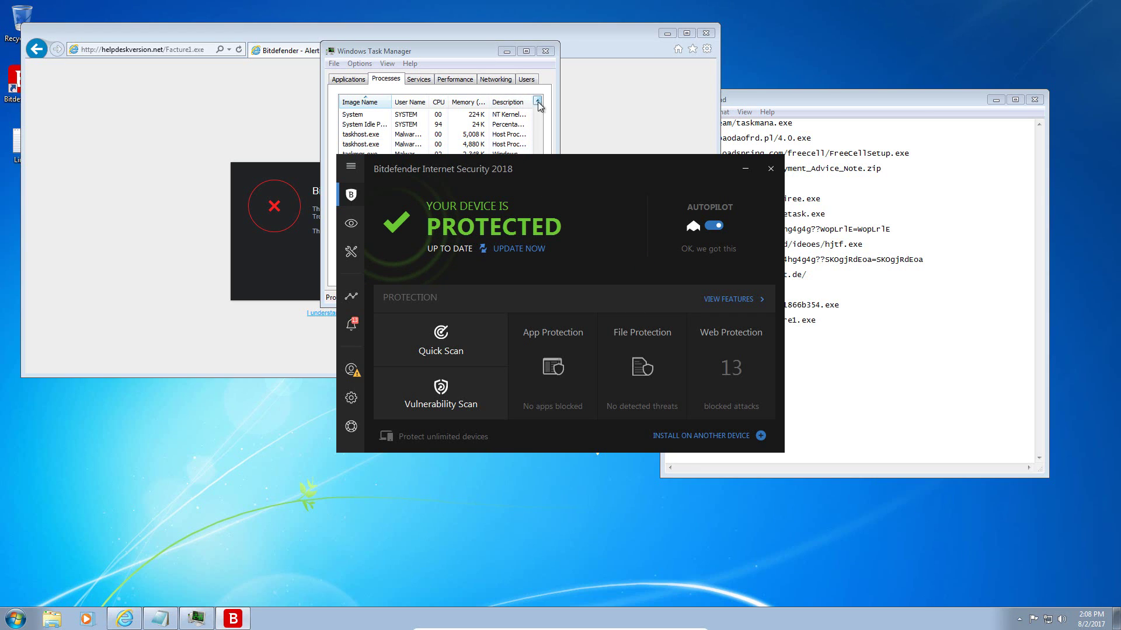
Step: Move Task Manager away from the Bitdefender window and examine the service host and remaining processes
left_click(538, 130)
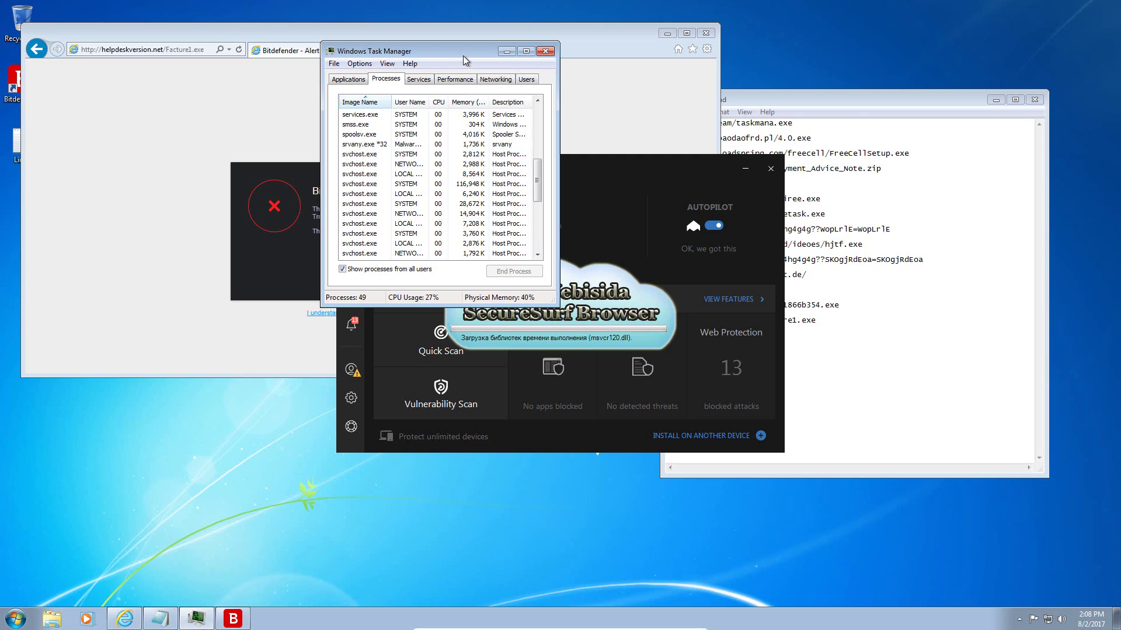
left_click_drag(462, 53, 793, 96)
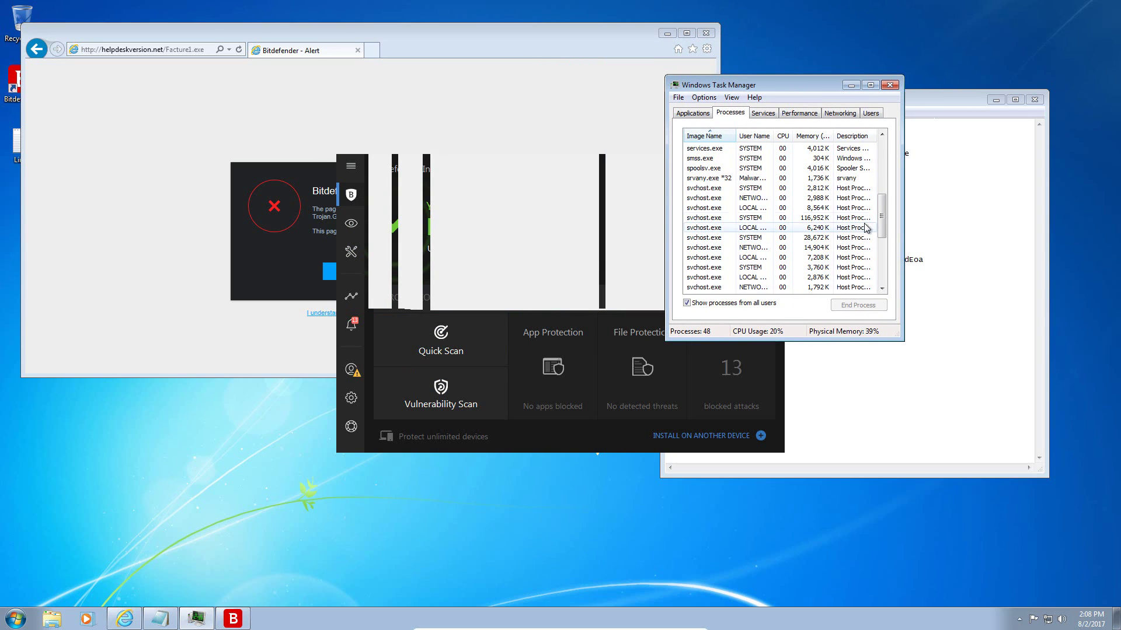
left_click_drag(882, 229, 891, 279)
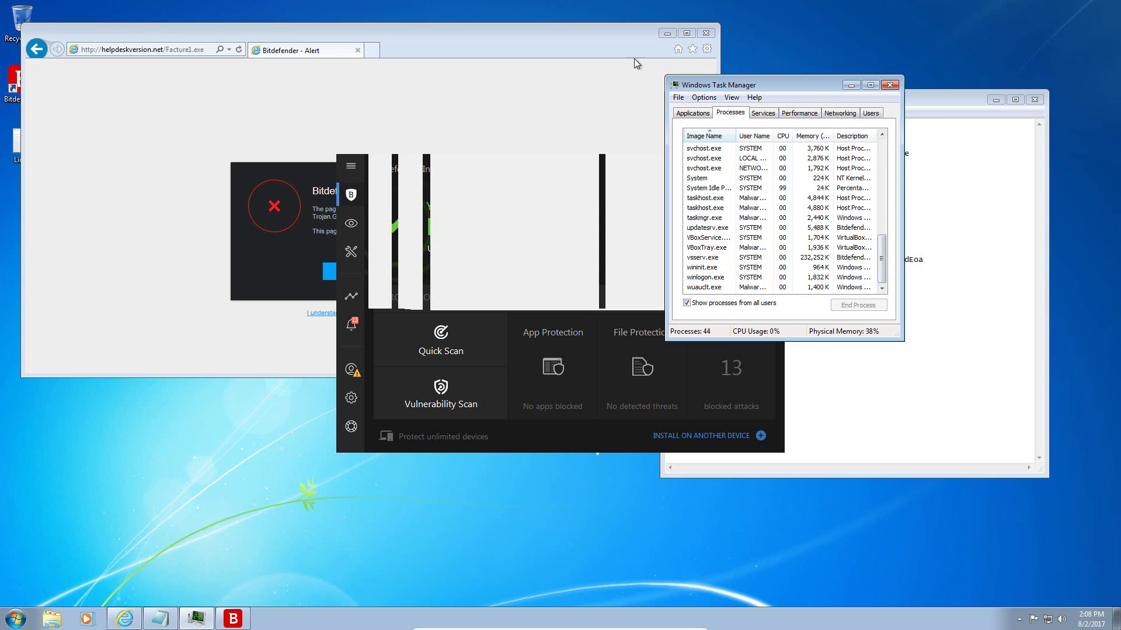
Step: Close Internet Explorer and recheck the whole list of running processes in Task Manager
left_click(707, 33)
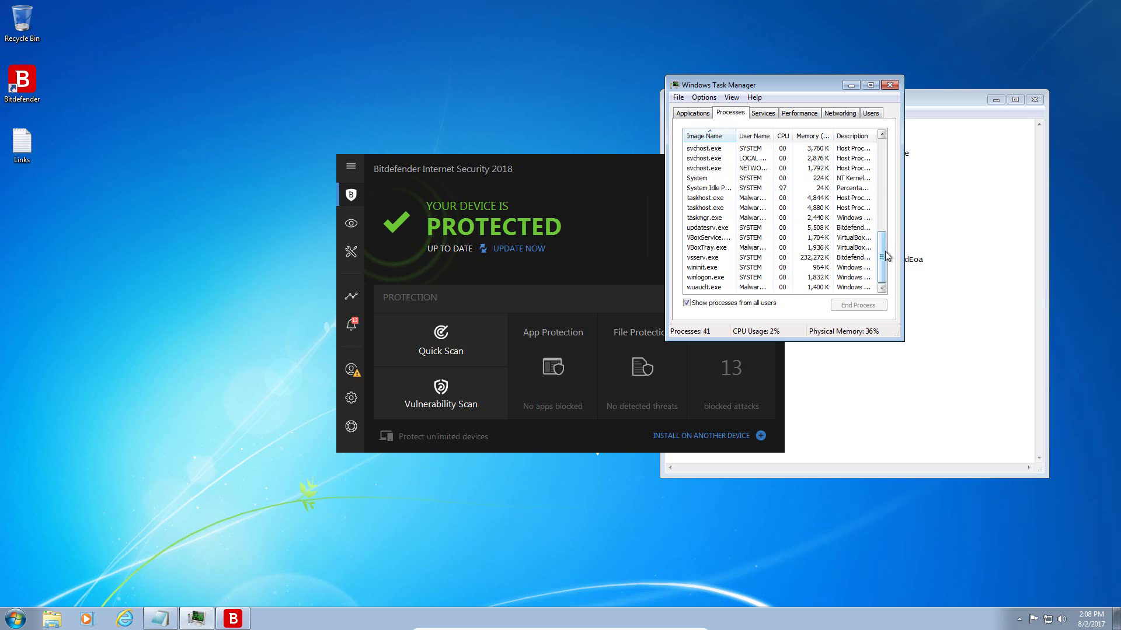
left_click_drag(884, 261, 881, 171)
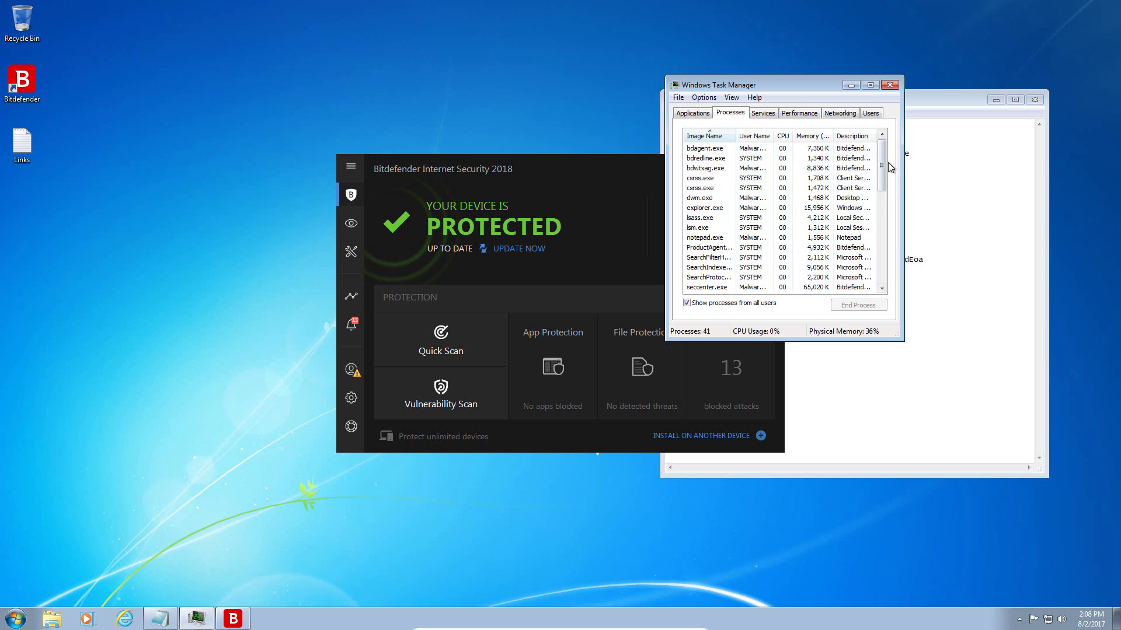
left_click_drag(884, 169, 887, 269)
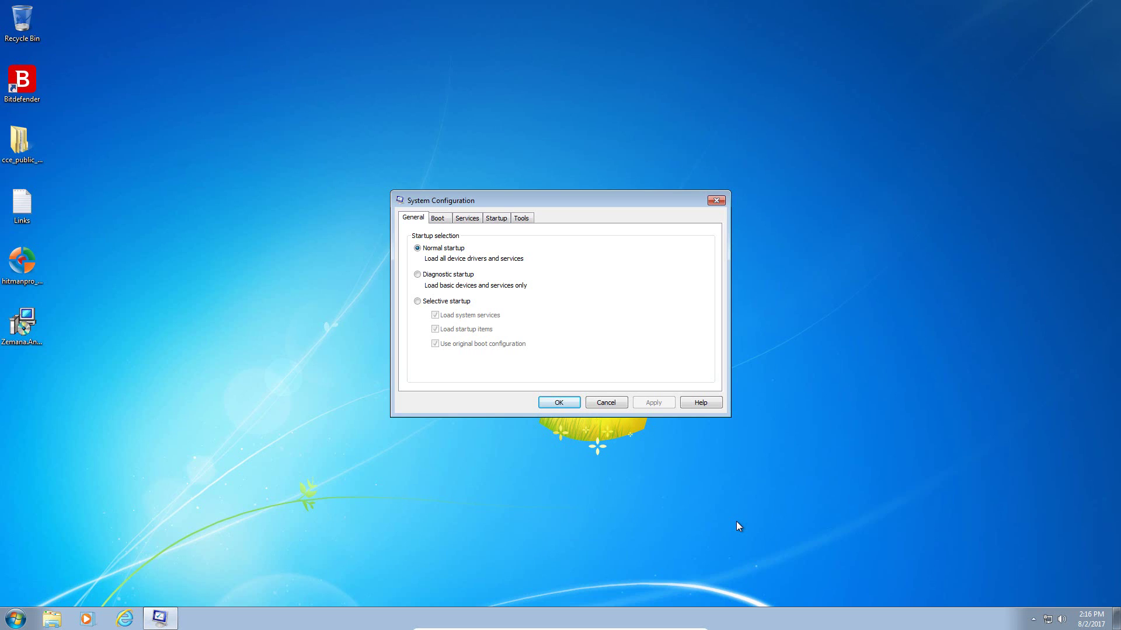
Step: Review the services and startup items in System Configuration, checking the SecureSurf and unknown-manufacturer entries, and close the dialog
left_click_drag(468, 206, 471, 181)
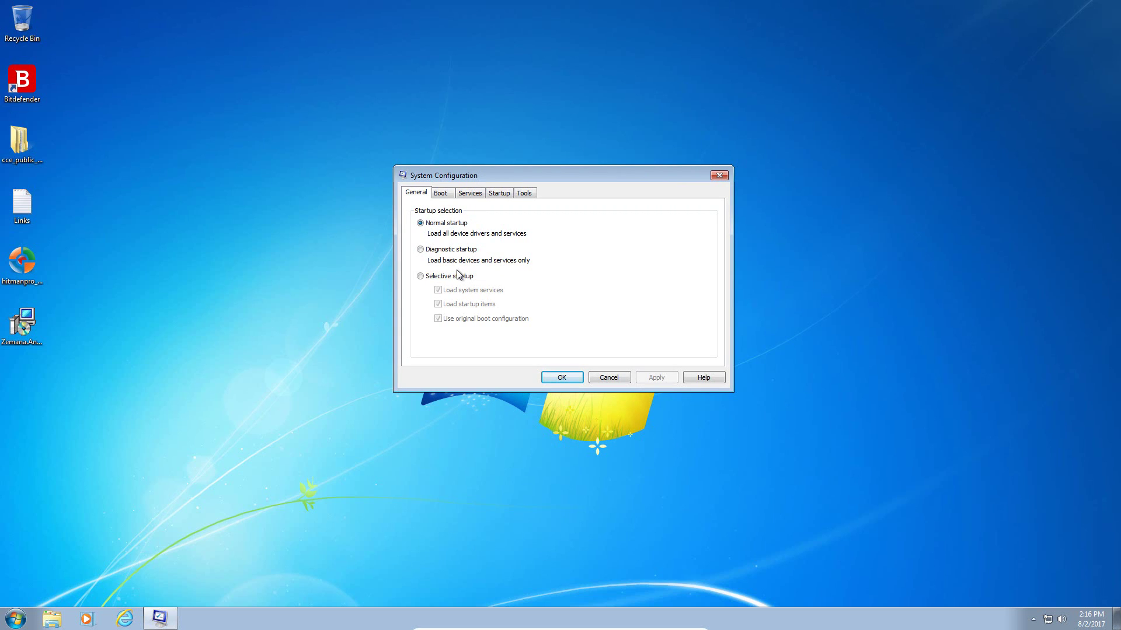
left_click(481, 195)
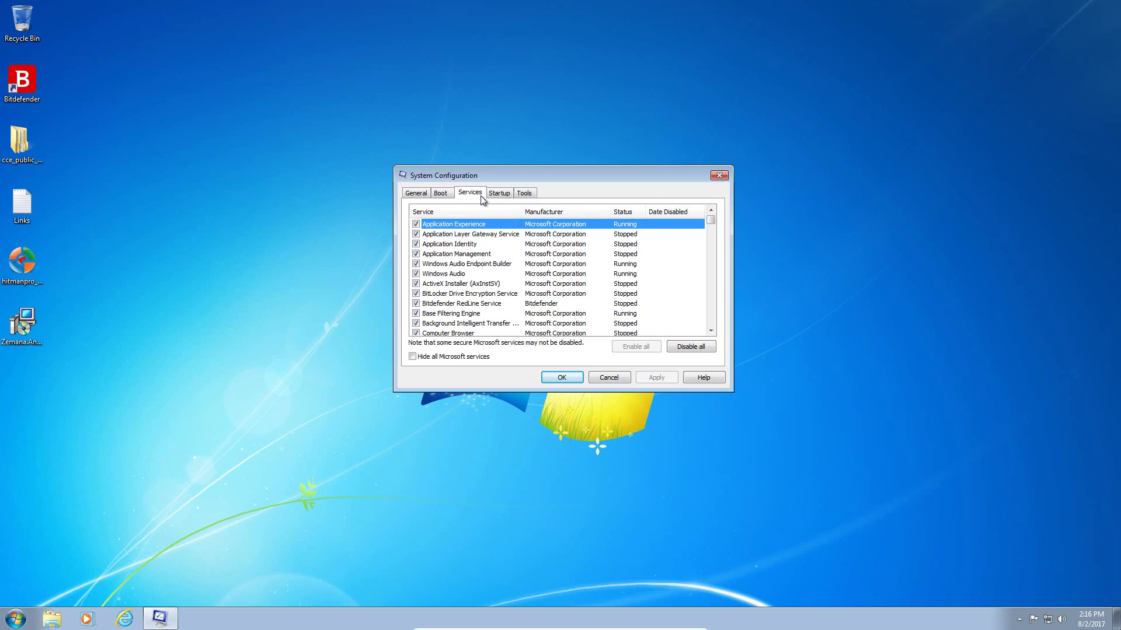
left_click(499, 193)
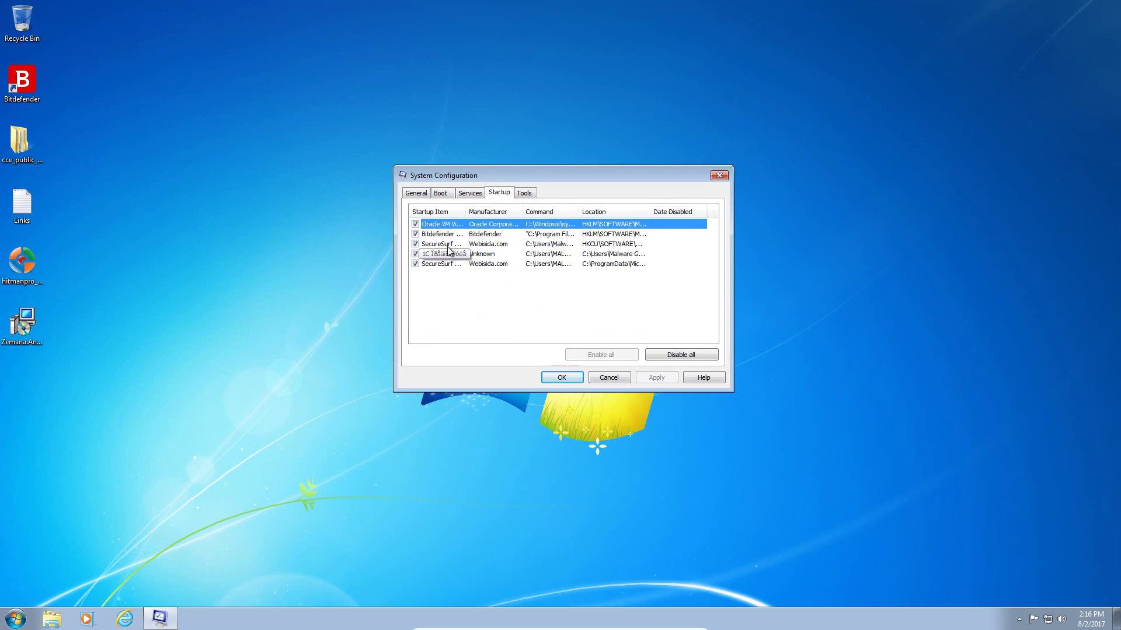
left_click(499, 245)
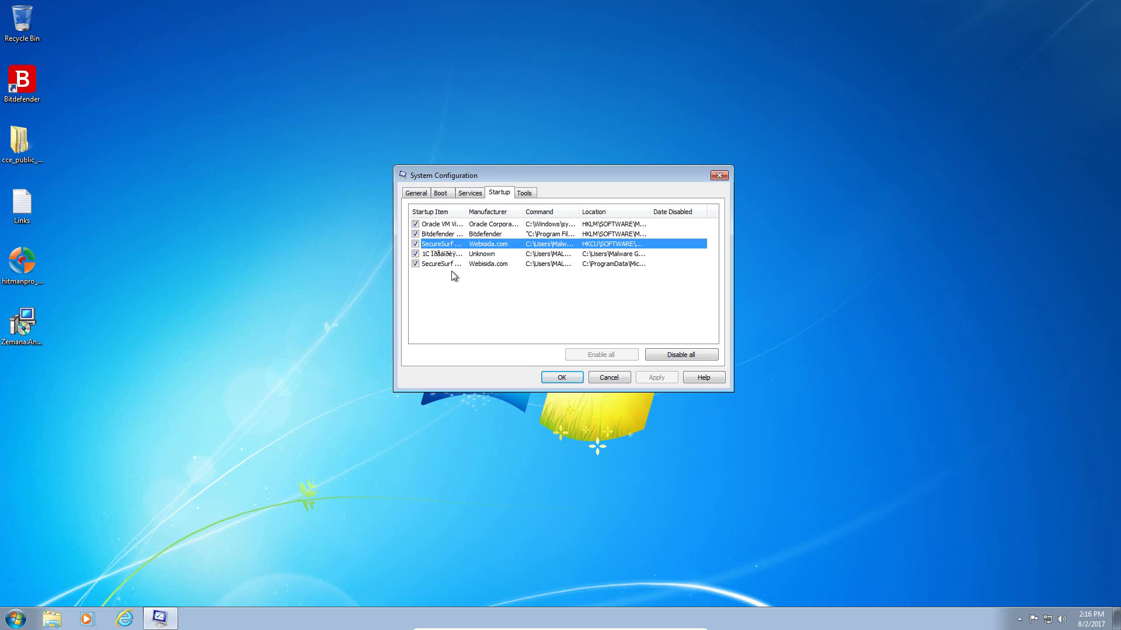
left_click(491, 266)
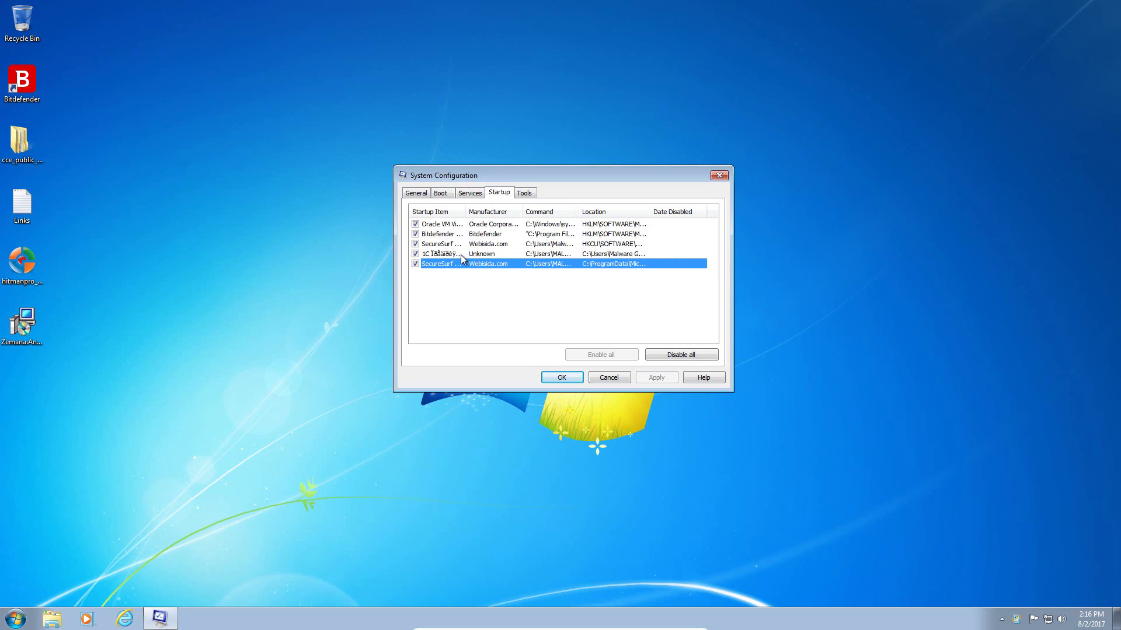
left_click(611, 255)
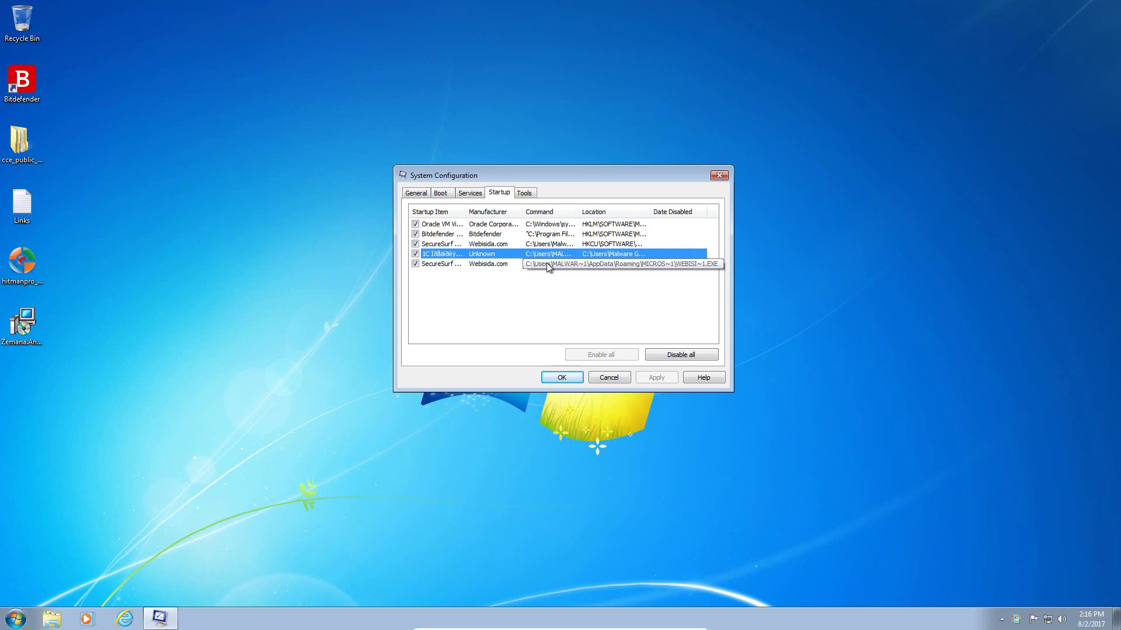
left_click(561, 378)
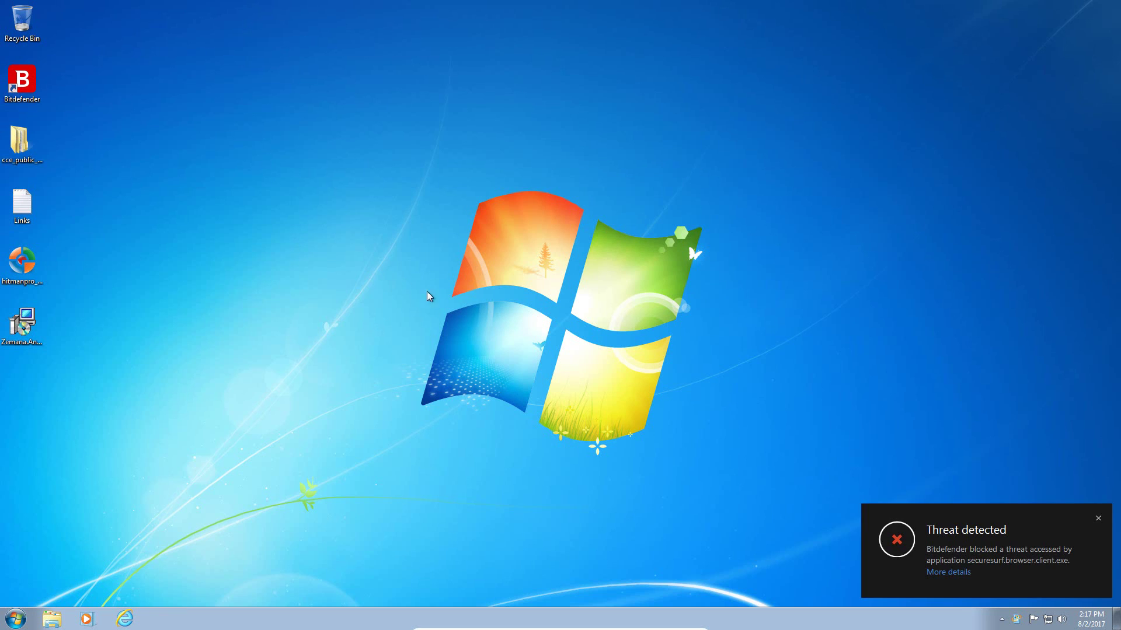
Step: Open Bitdefender's threat notification details and examine the infected web resource, media autorun, blocked application and weak password notifications
left_click(957, 566)
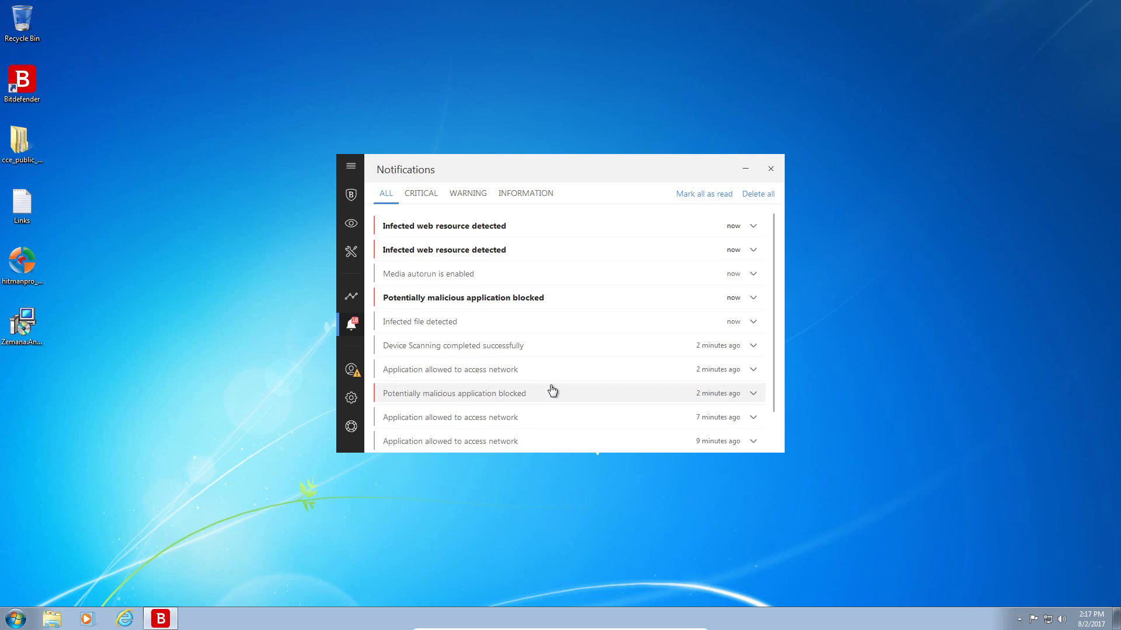
left_click(503, 232)
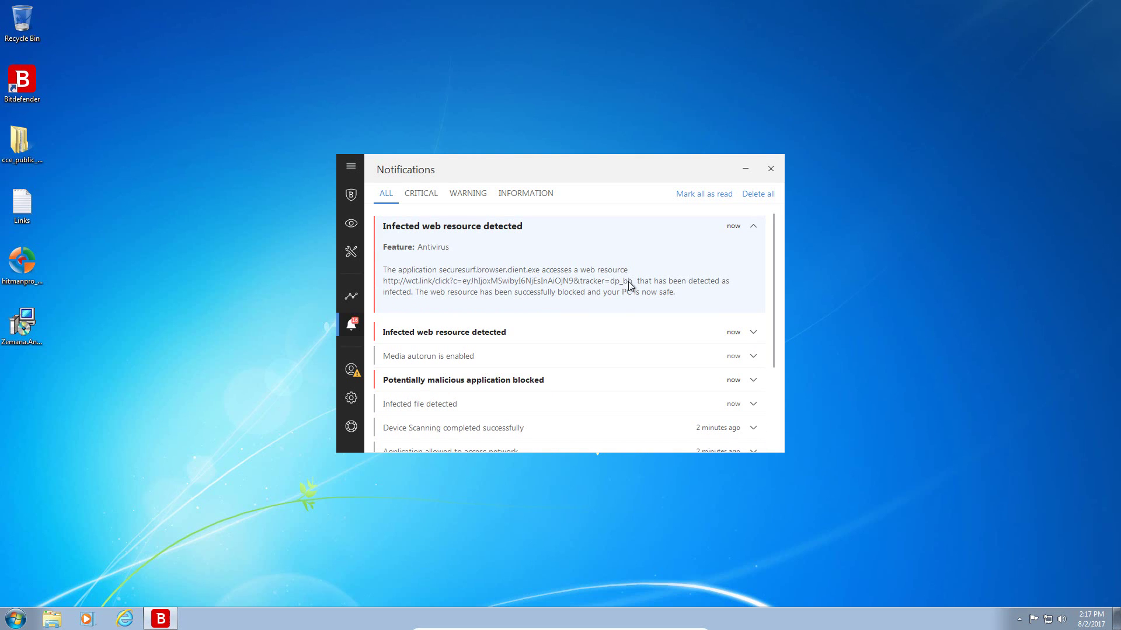
left_click(498, 331)
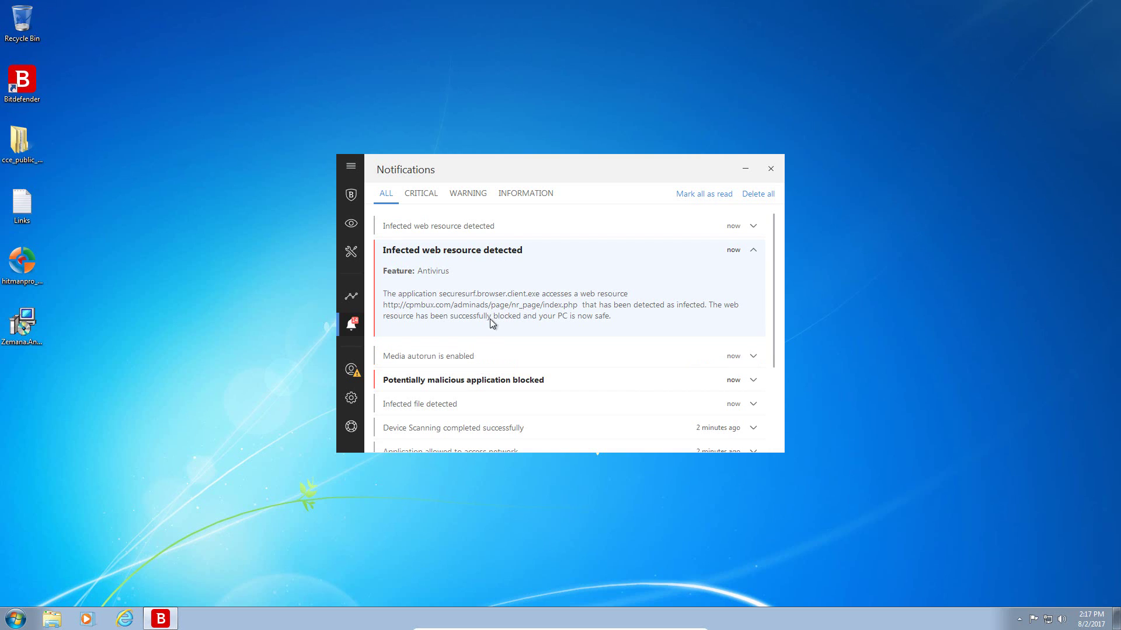
left_click(507, 356)
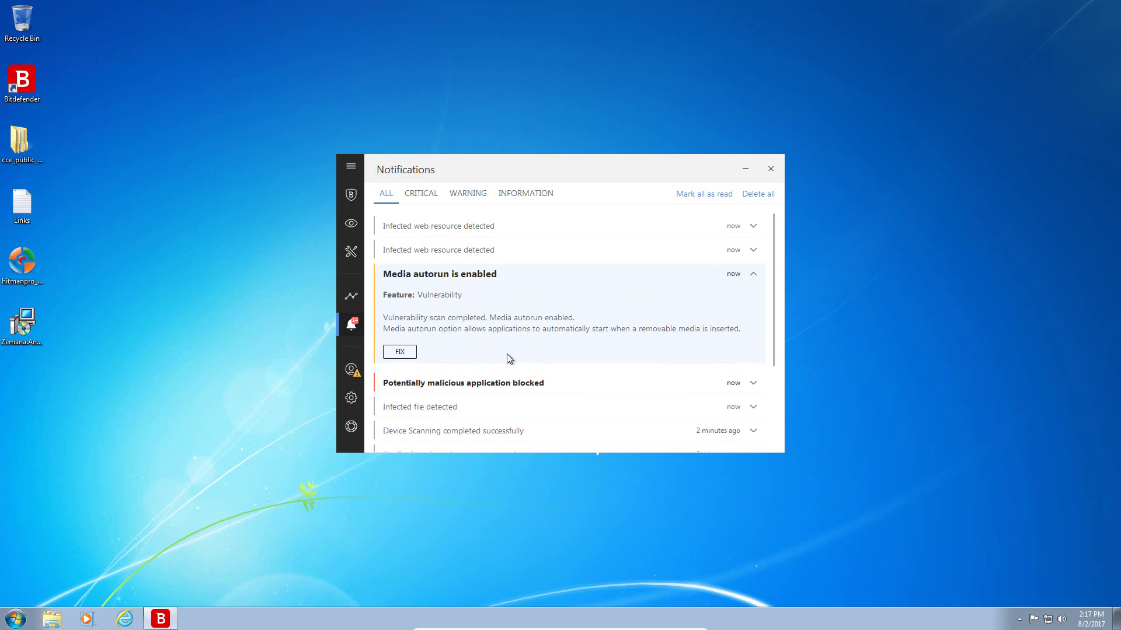
left_click(496, 383)
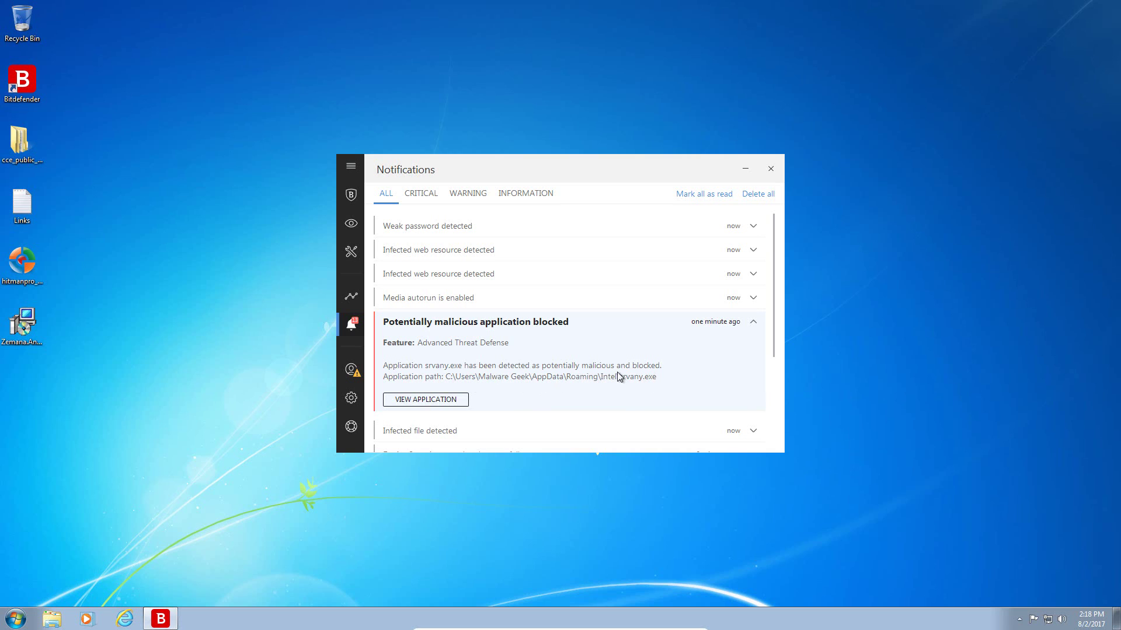
left_click(536, 230)
left_click(537, 234)
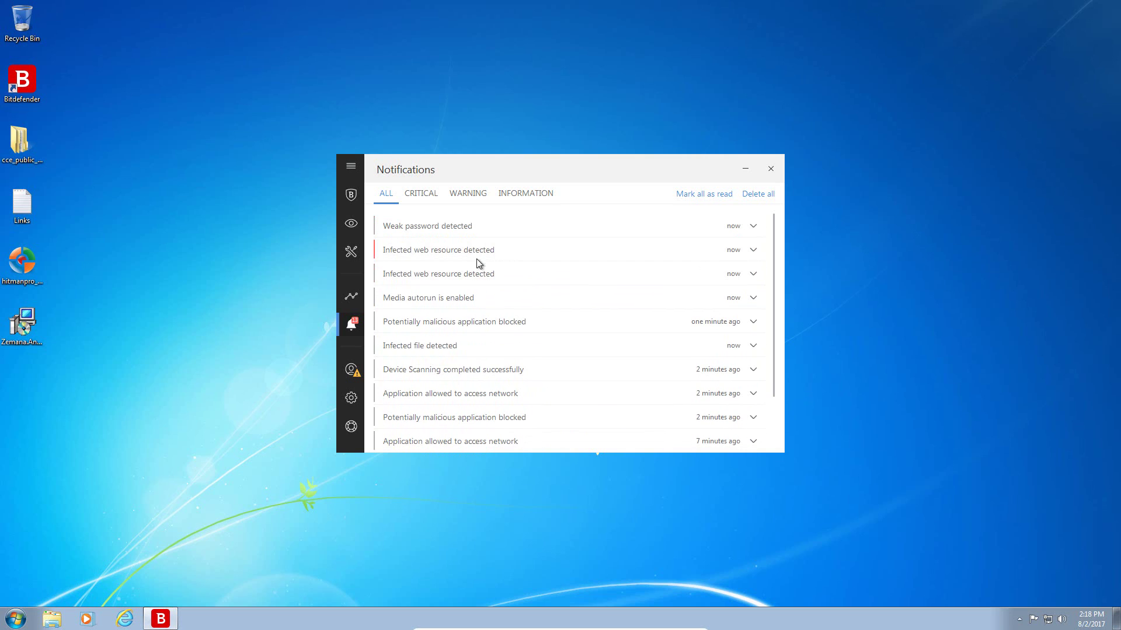
Step: Close Bitdefender's notifications window and launch HitmanPro for a second-opinion scan
left_click(771, 169)
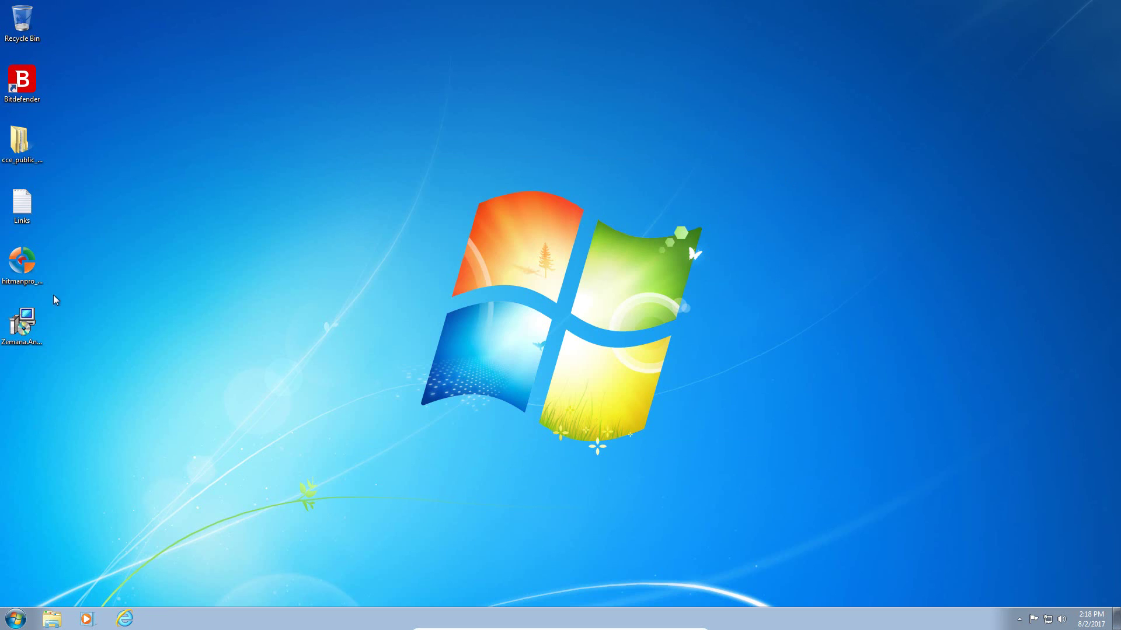
double_click(23, 264)
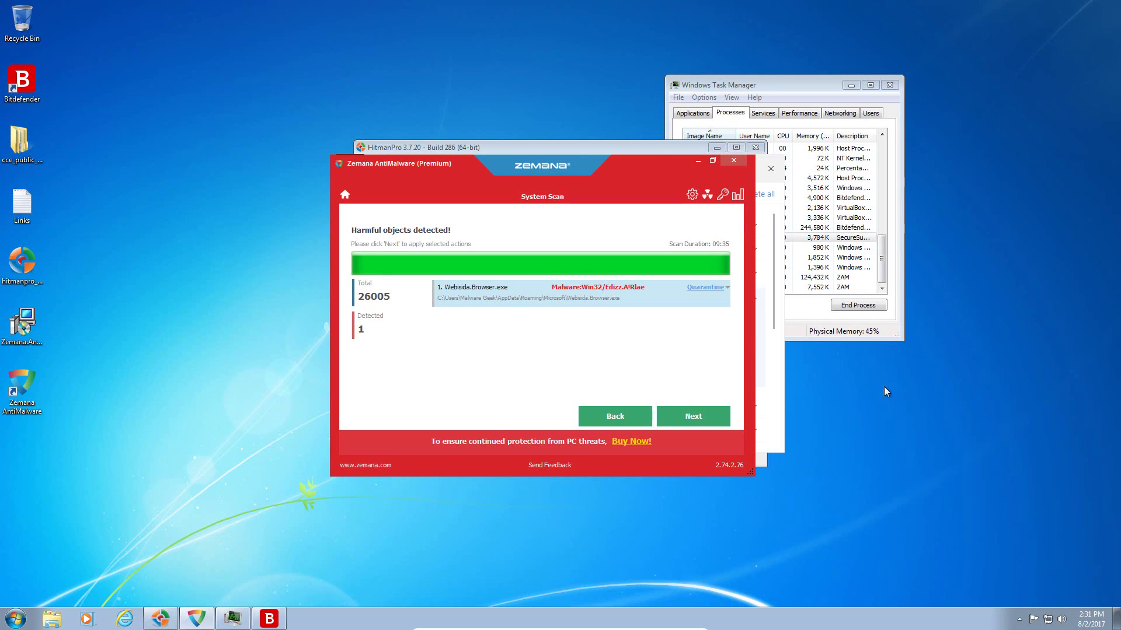
Step: Arrange the HitmanPro and Zemana AntiMalware result windows side by side
left_click_drag(489, 171, 354, 167)
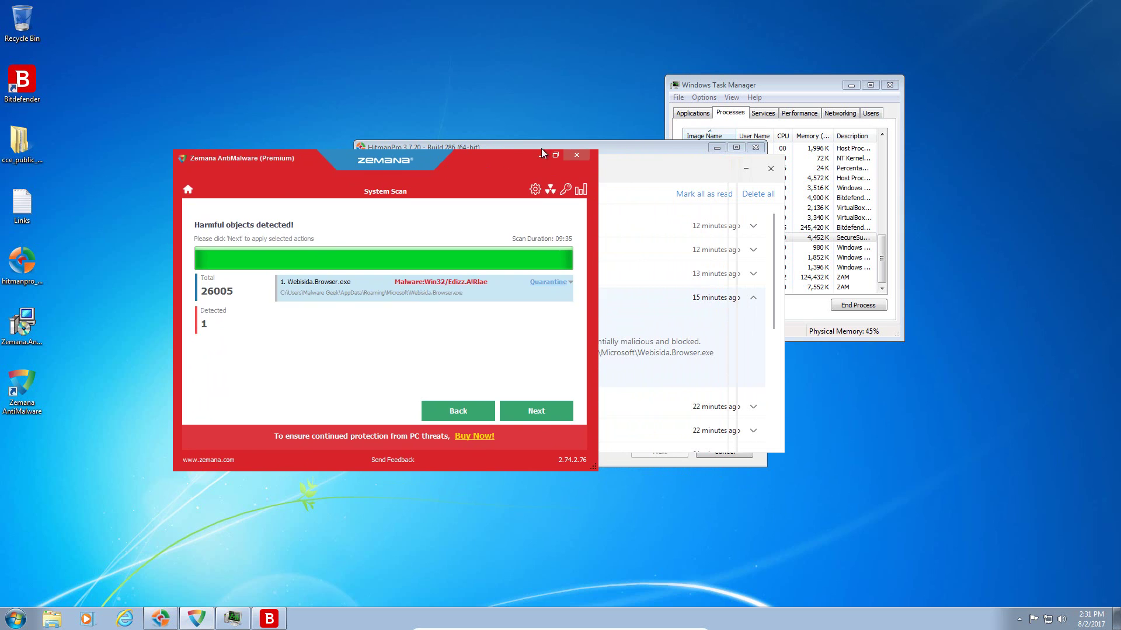
left_click(591, 148)
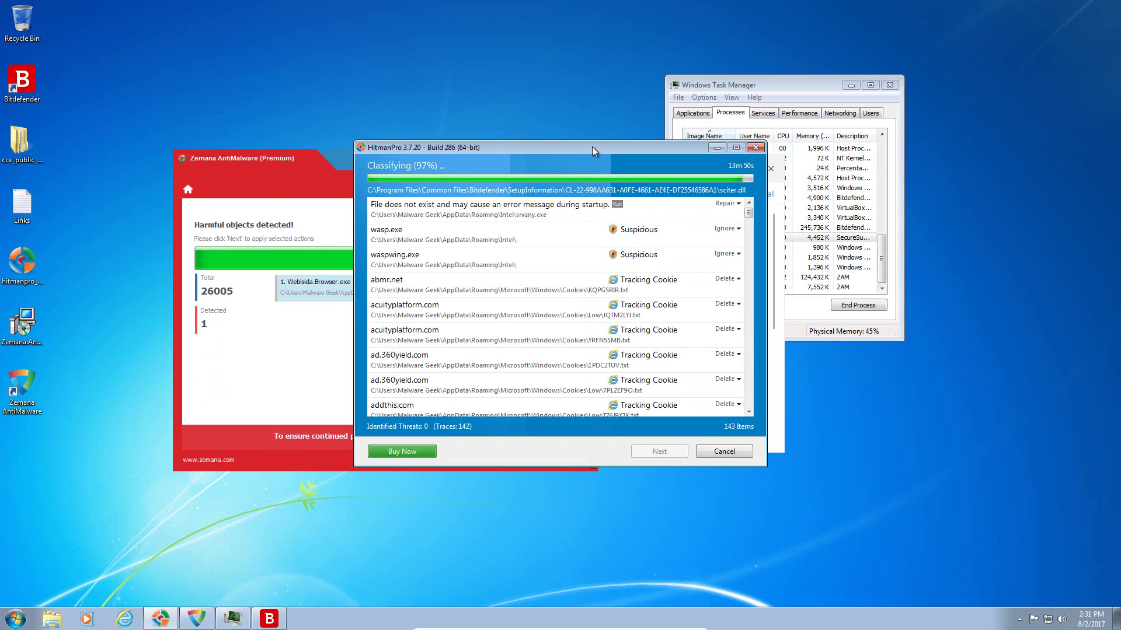
left_click(302, 158)
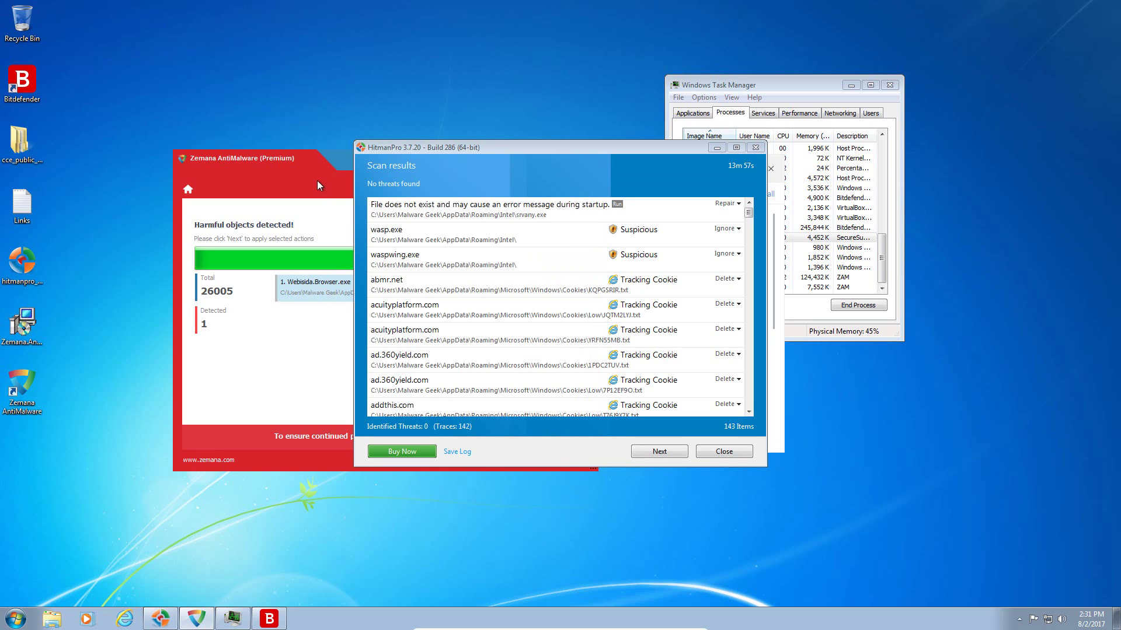
left_click_drag(345, 162, 614, 259)
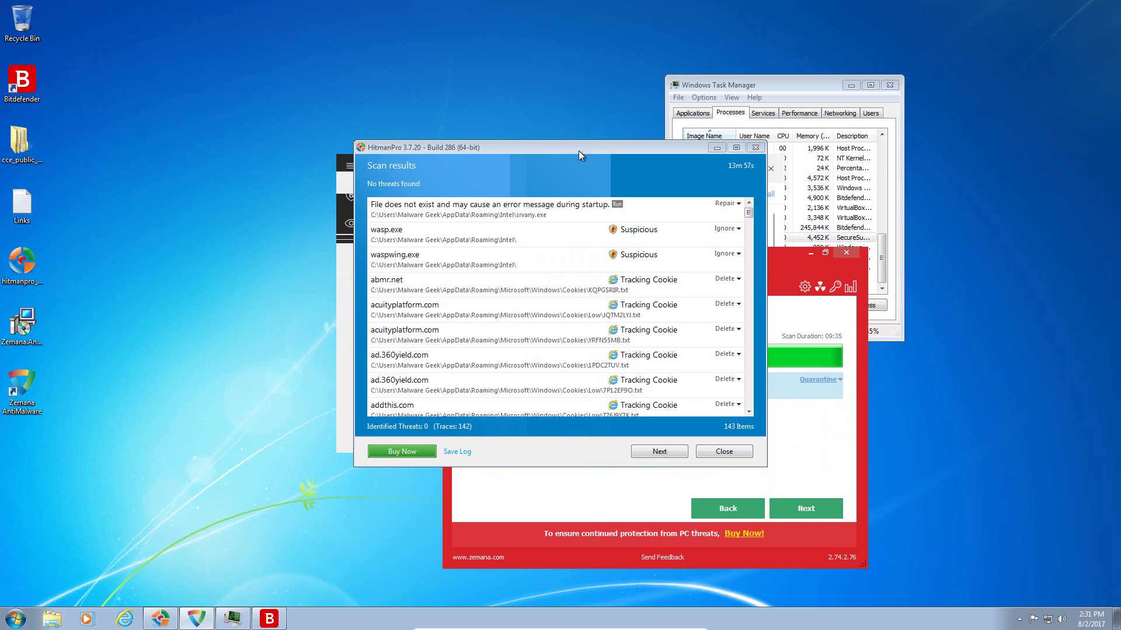
left_click_drag(579, 151, 368, 88)
left_click_drag(678, 257, 783, 89)
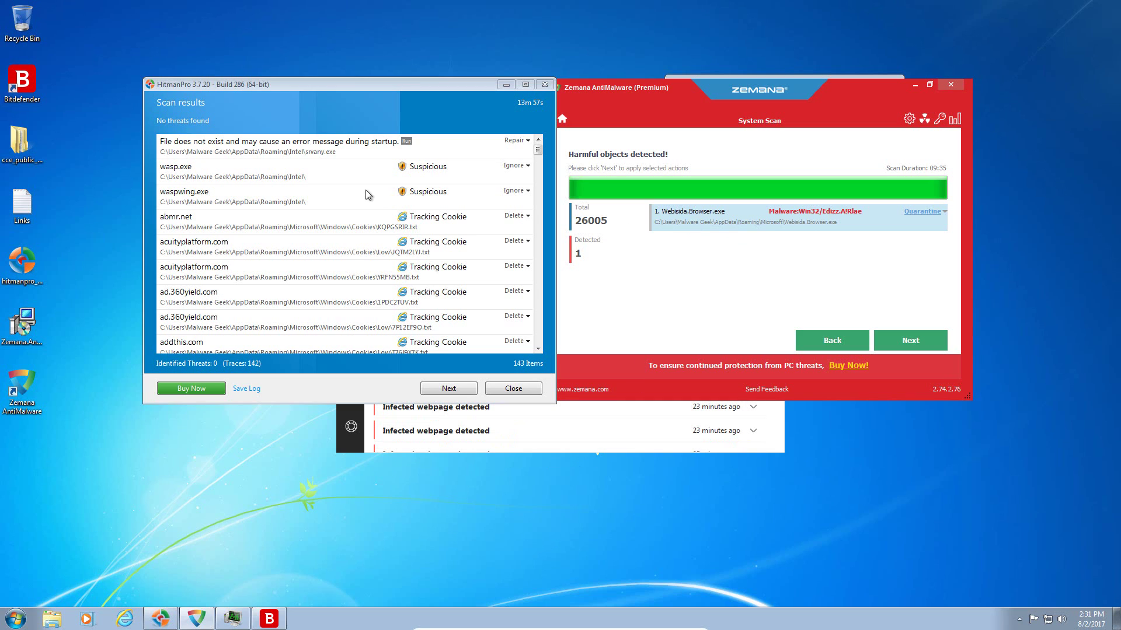
Step: Examine HitmanPro's srvany.exe, wasp.exe and waspwing.exe entries and Zemana's Webisida.Browser.exe detection
left_click(305, 158)
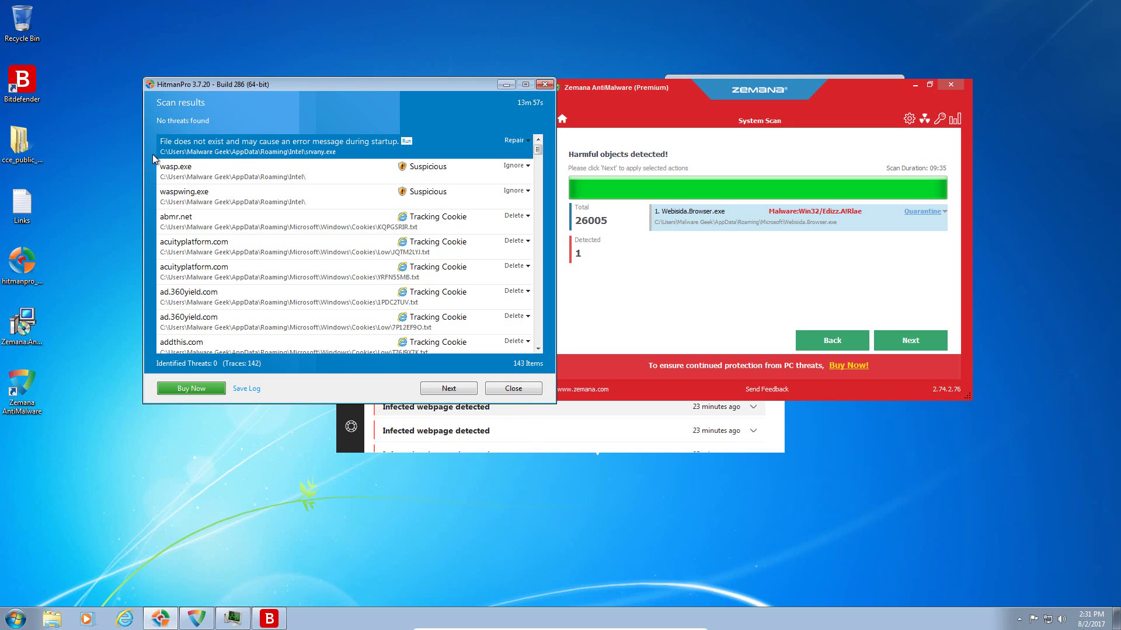
left_click(211, 176)
left_click(209, 195)
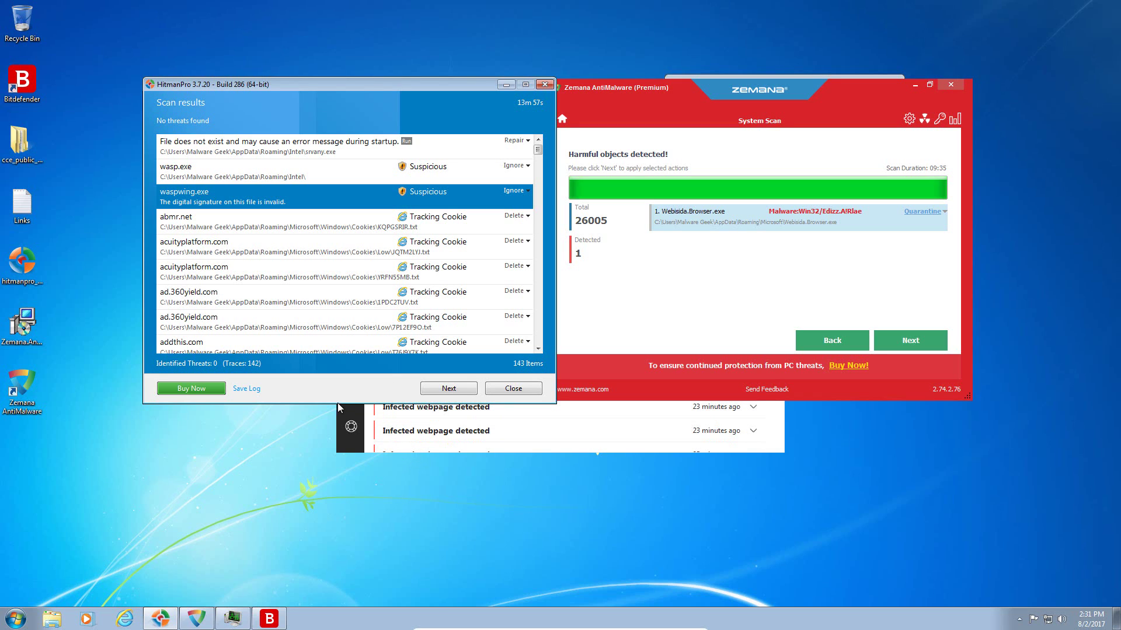
left_click(705, 222)
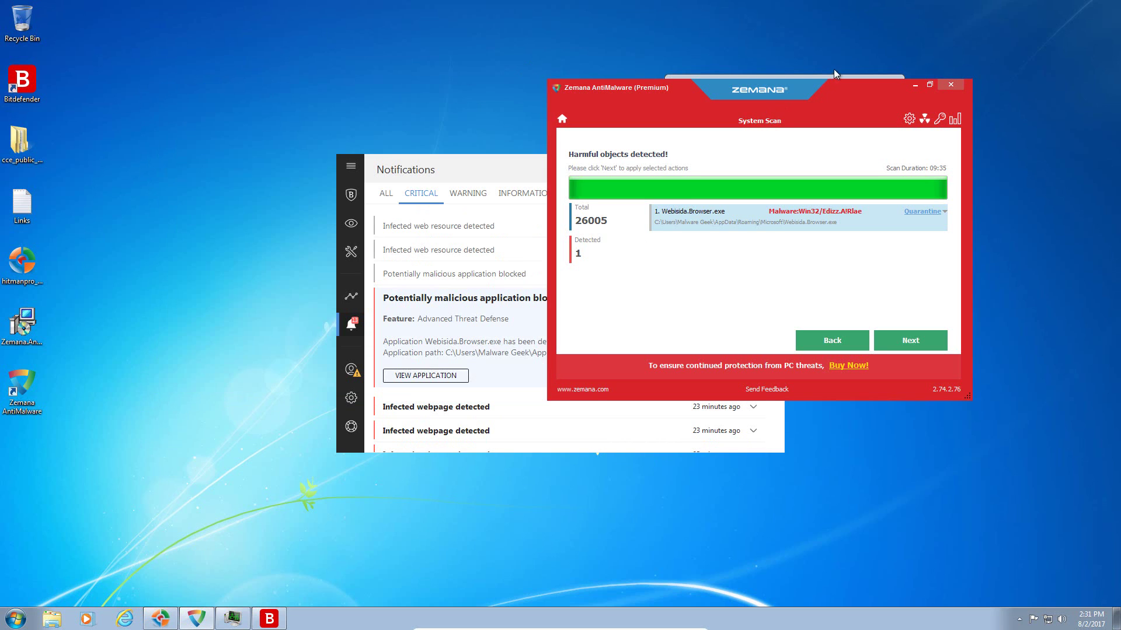
Step: Minimize both scanners and review Bitdefender's critical notifications, including the details of the blocked srvany.exe and Webisida.Browser.exe
left_click(506, 84)
left_click(914, 89)
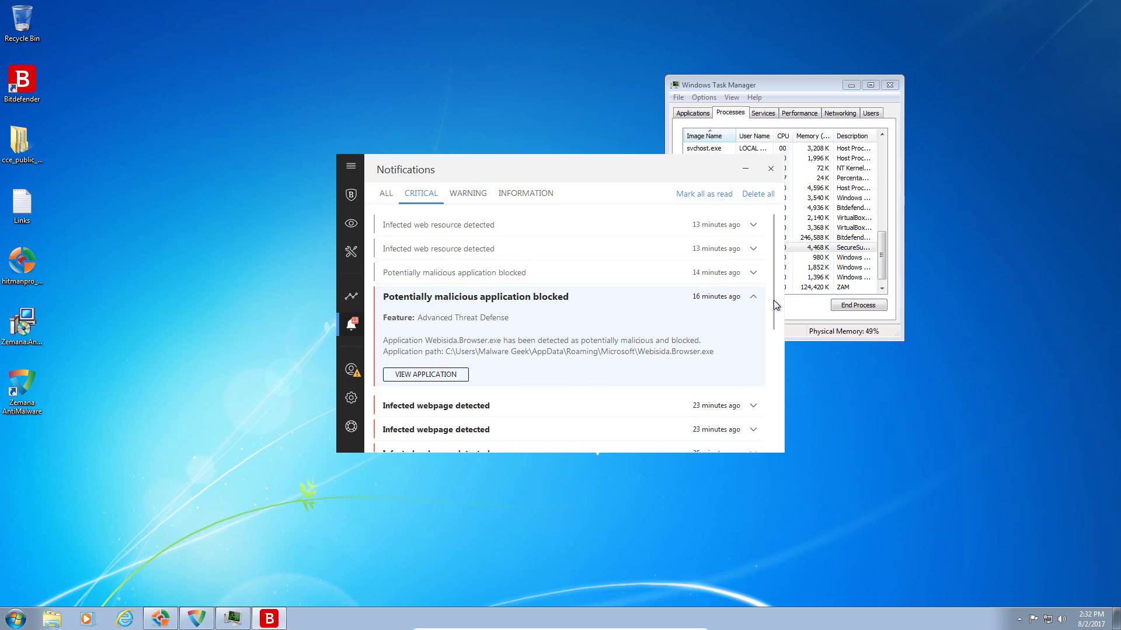
left_click_drag(773, 300, 773, 432)
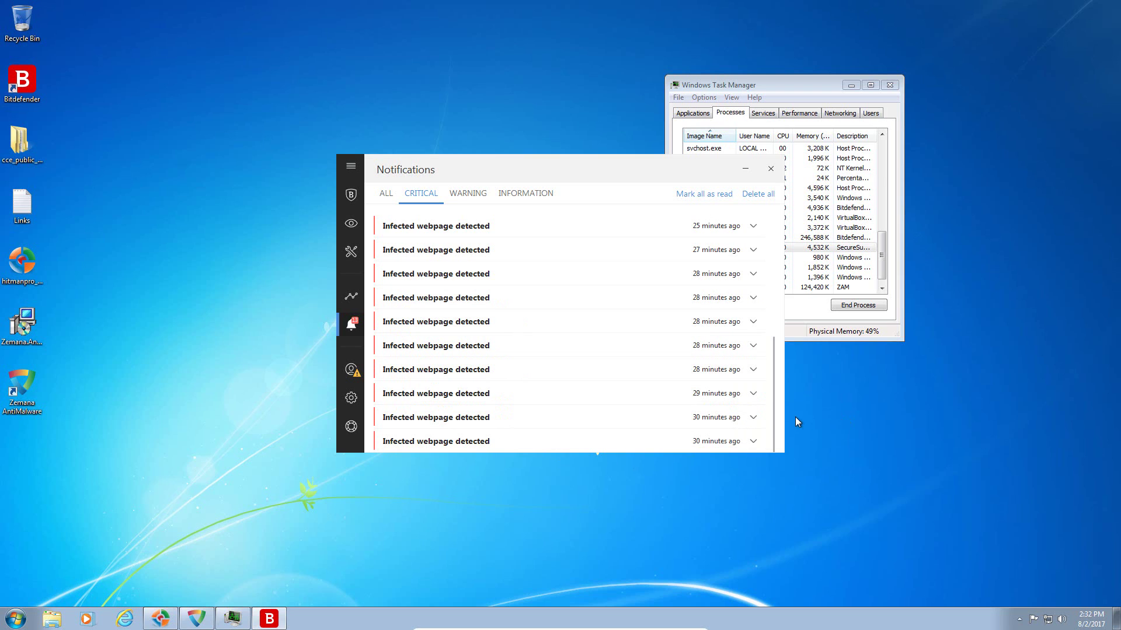
left_click_drag(772, 419, 783, 281)
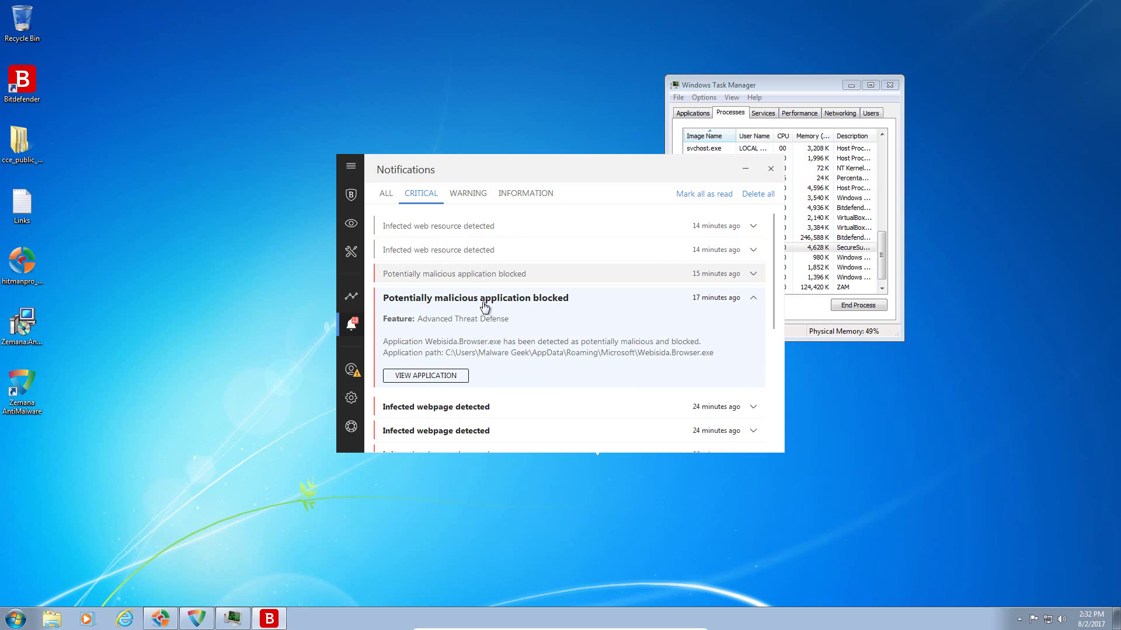
left_click(483, 274)
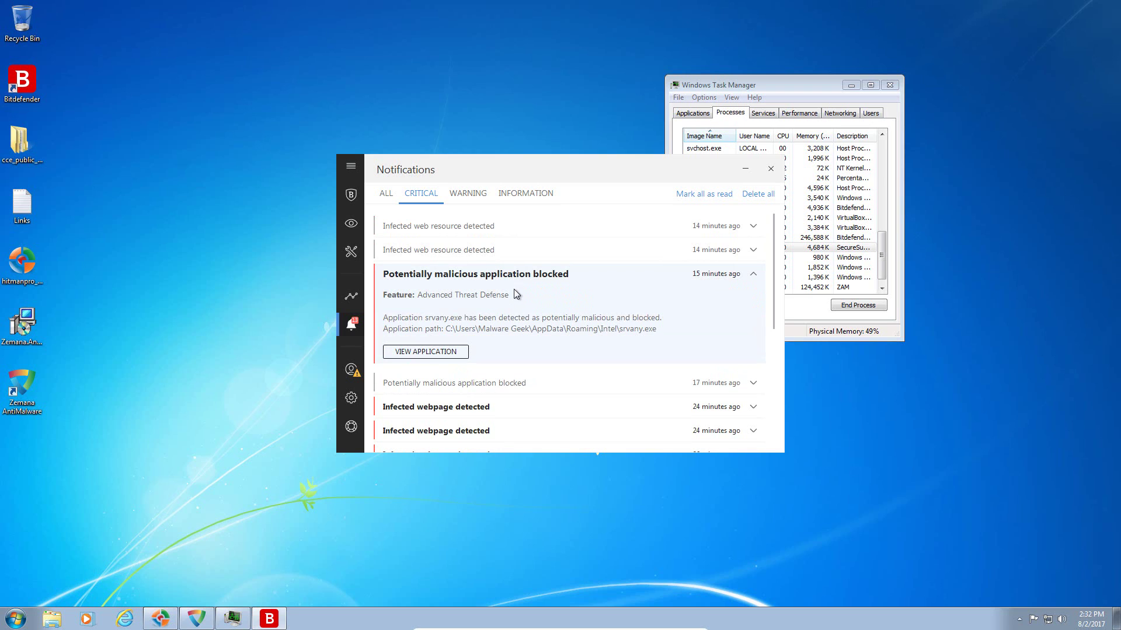
left_click(522, 279)
left_click(519, 299)
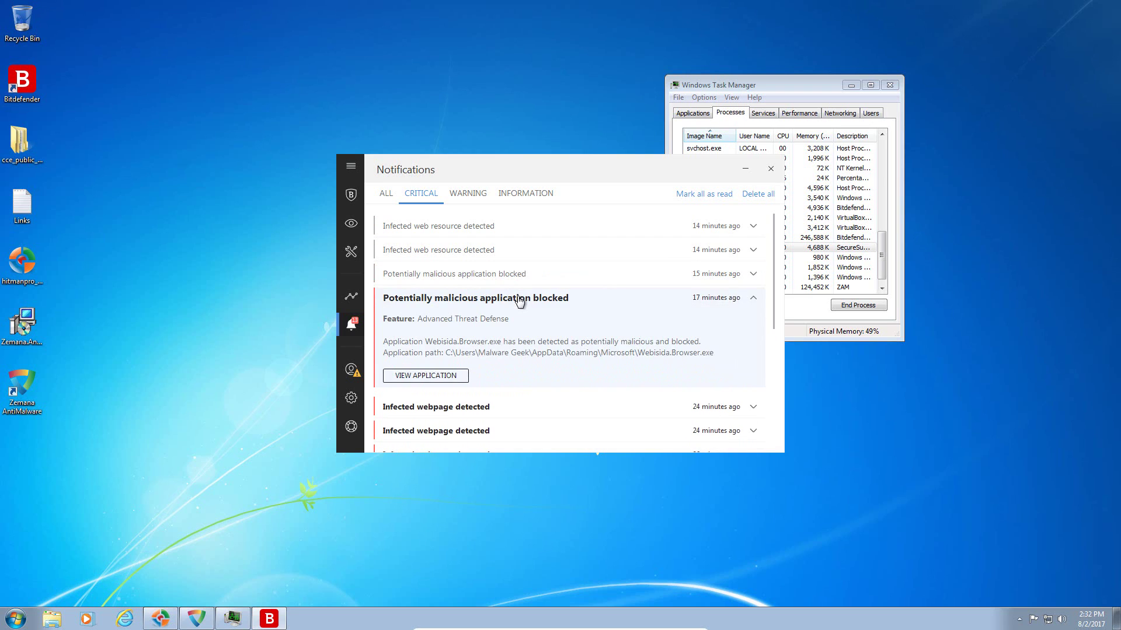
left_click(519, 299)
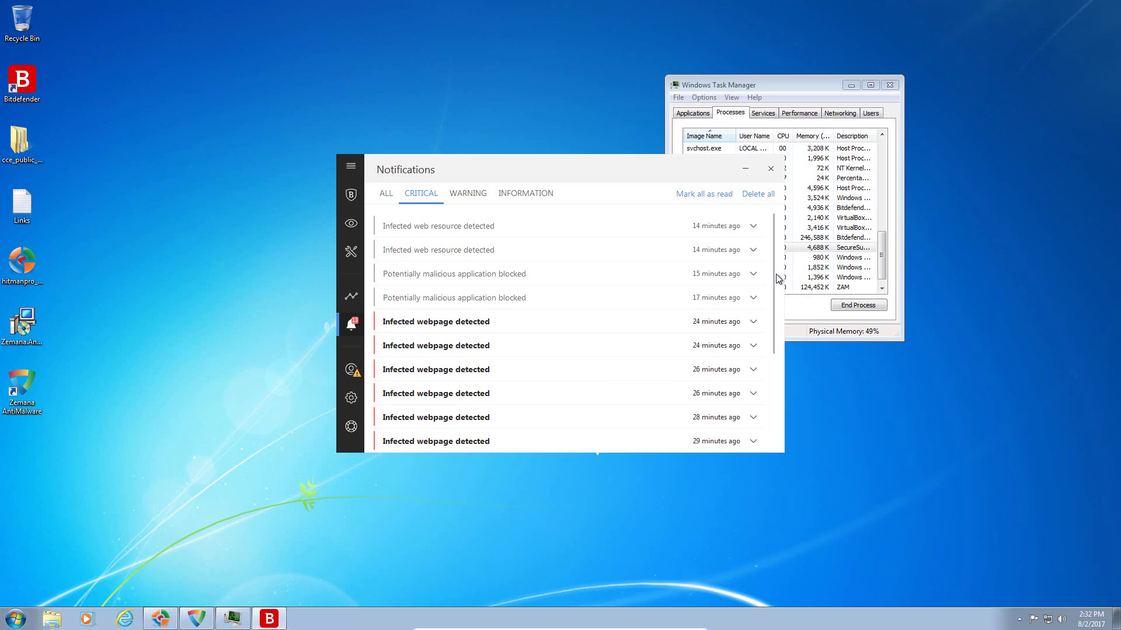
left_click_drag(773, 353, 792, 312)
Step: Check the blocked applications under App Protection from Bitdefender's dashboard and return to the dashboard
left_click(352, 196)
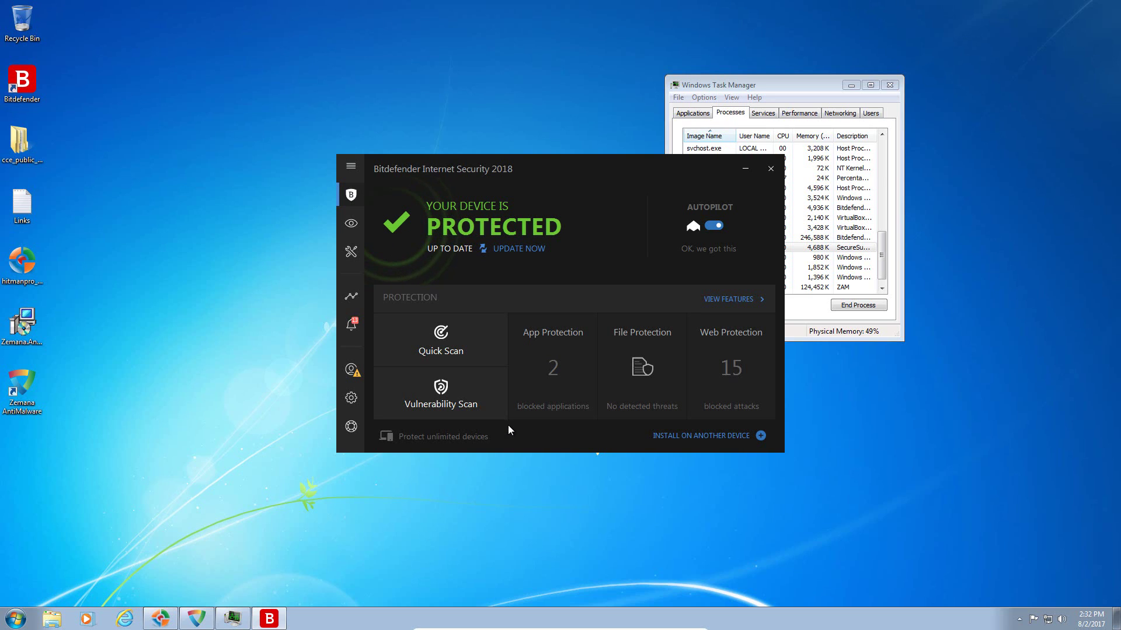
left_click(563, 376)
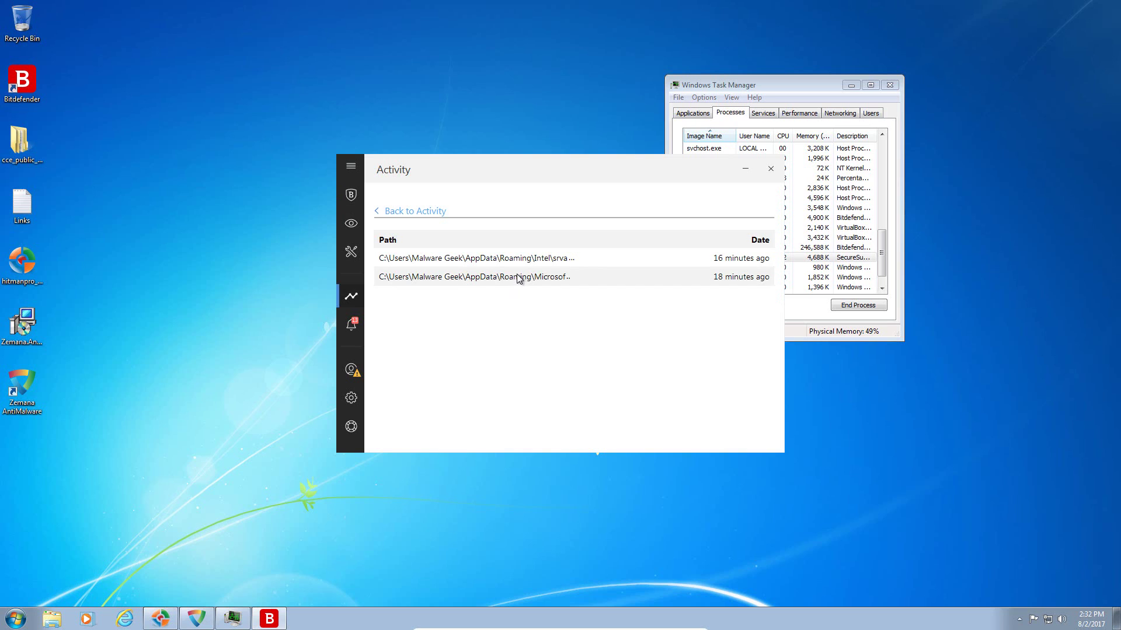
left_click(352, 198)
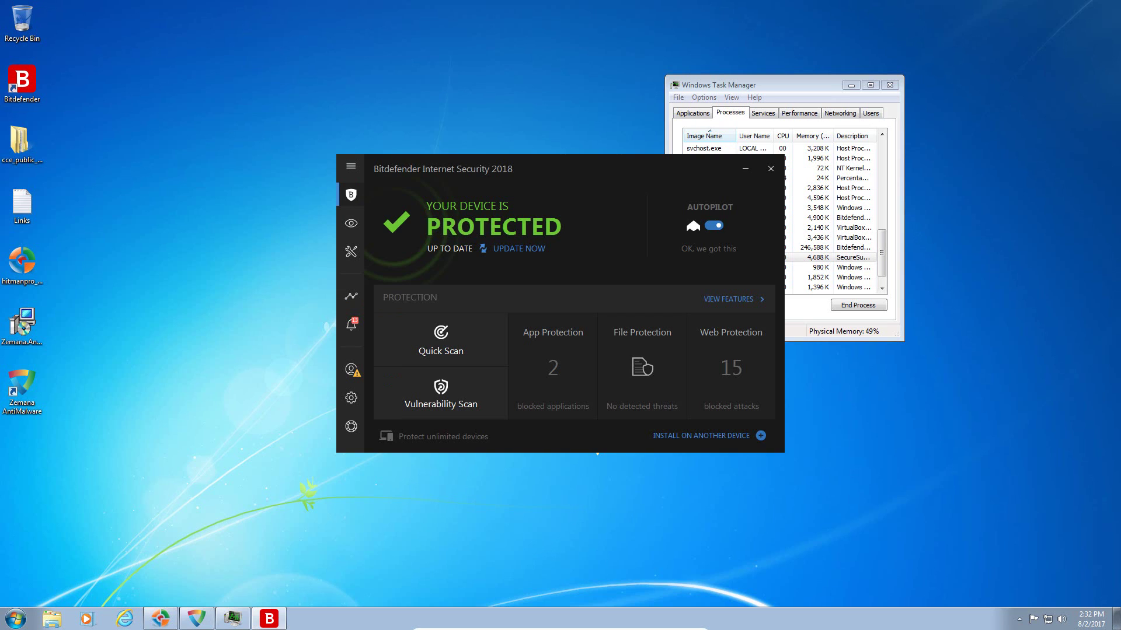
Step: Inspect the running processes in Task Manager with the image name and CPU columns widened, and close it
left_click(833, 89)
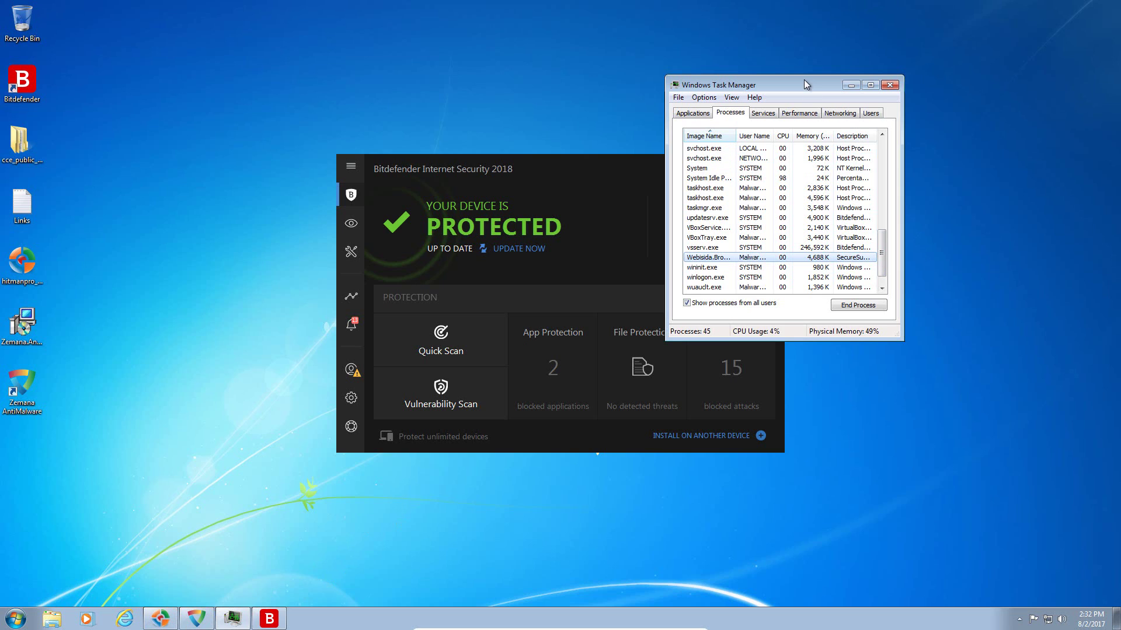
left_click_drag(804, 79, 768, 81)
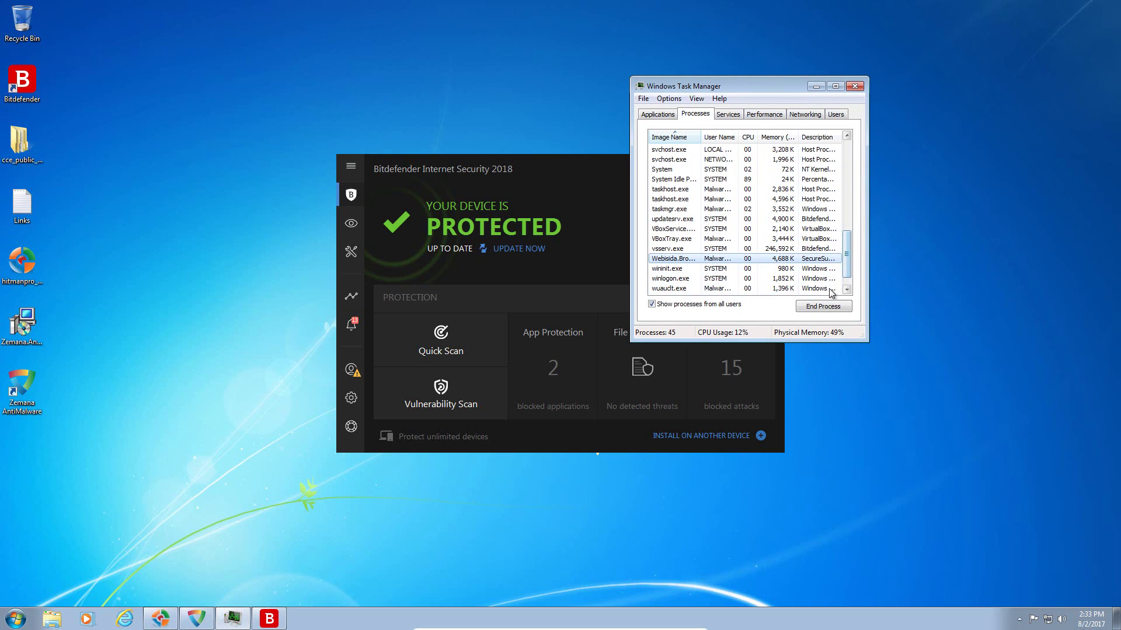
left_click(676, 182)
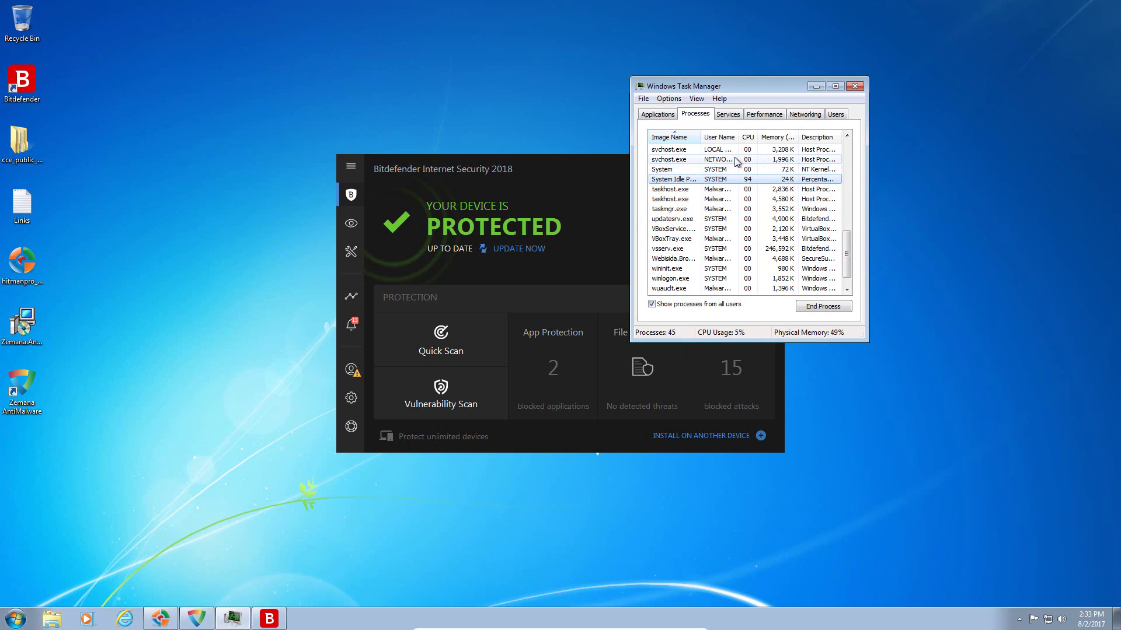
double_click(701, 137)
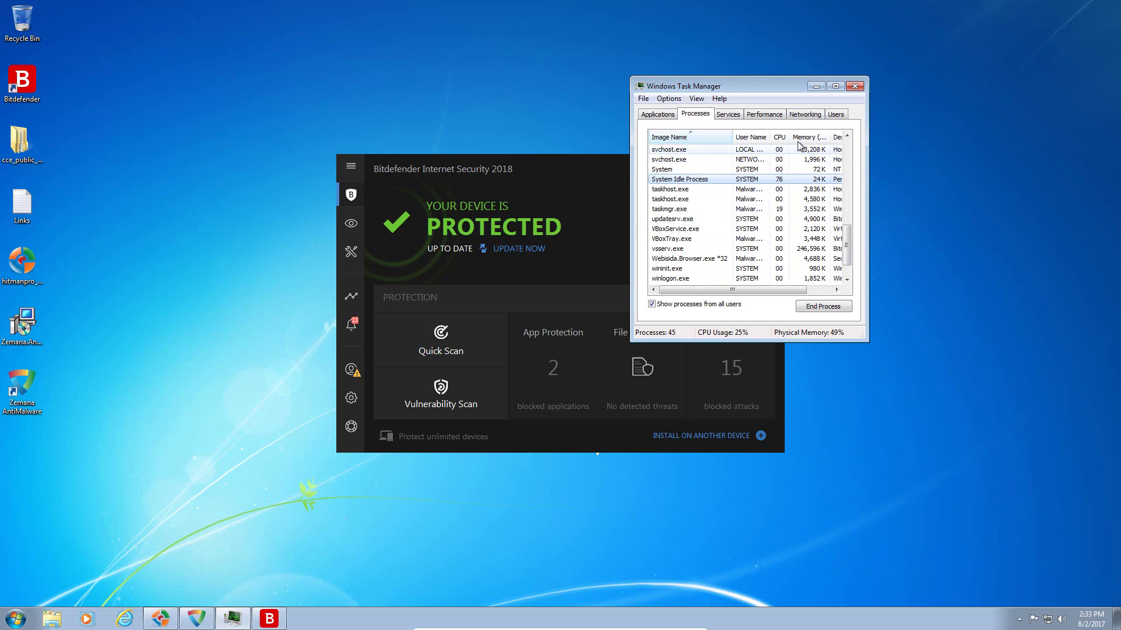
left_click_drag(788, 138, 801, 138)
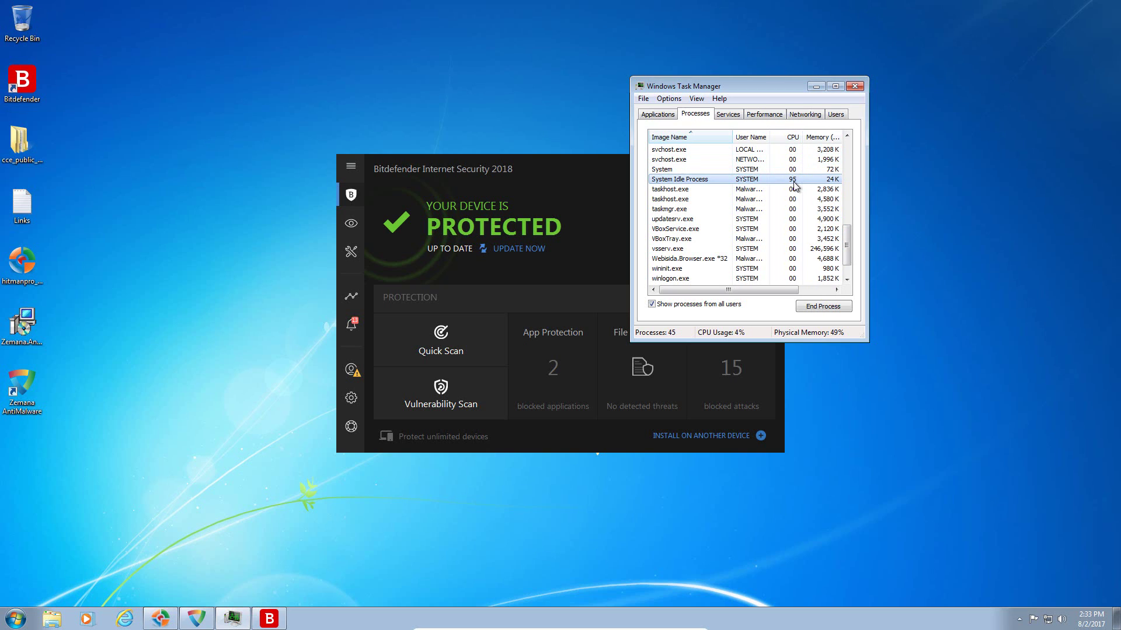
left_click_drag(795, 290, 832, 292)
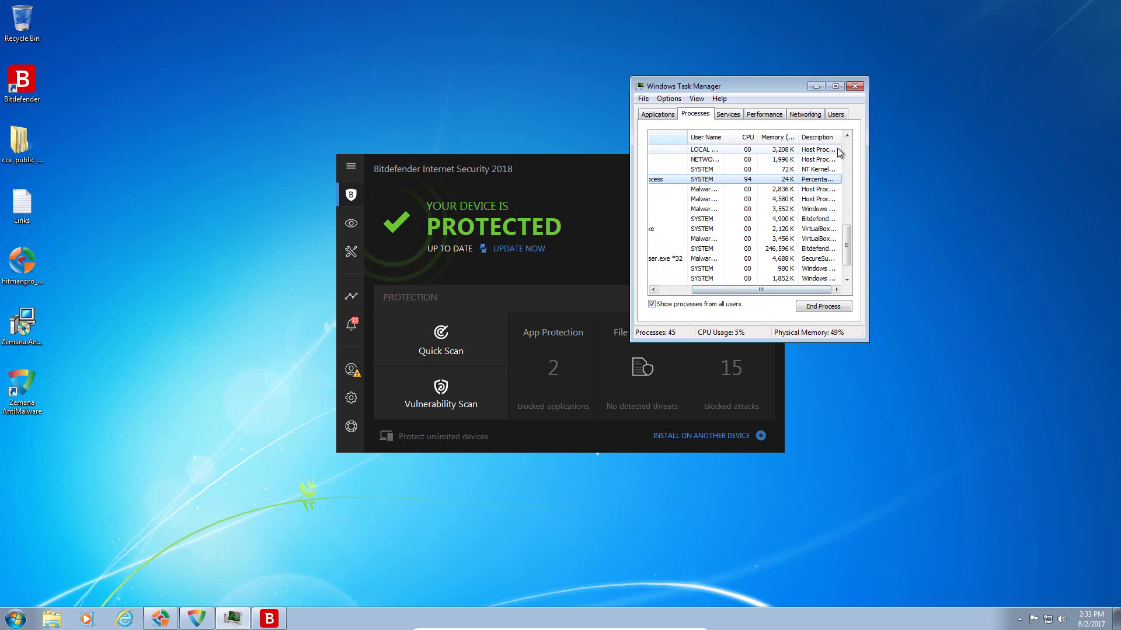
left_click_drag(786, 288, 746, 285)
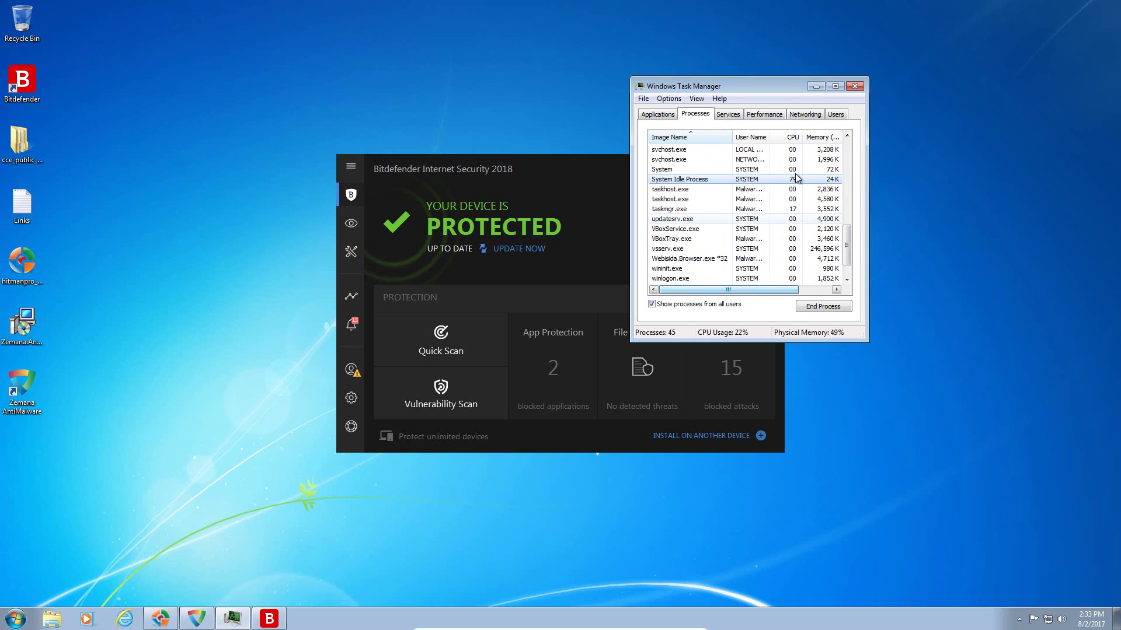
left_click(855, 86)
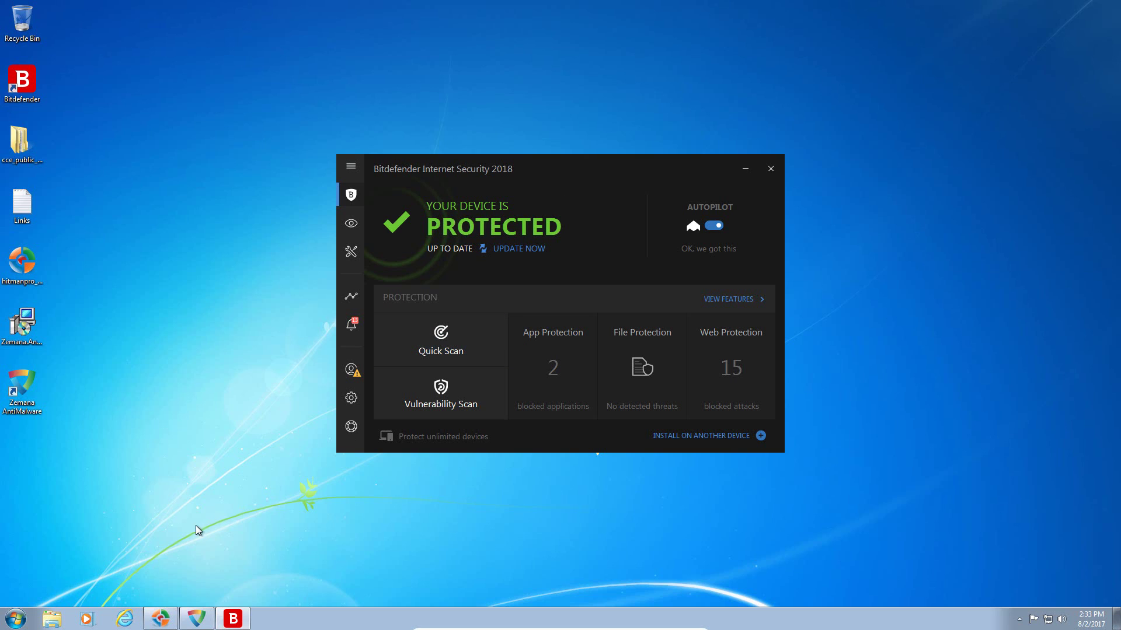
Step: Restore the HitmanPro and Zemana windows, recheck their scan results, and close HitmanPro
left_click(160, 619)
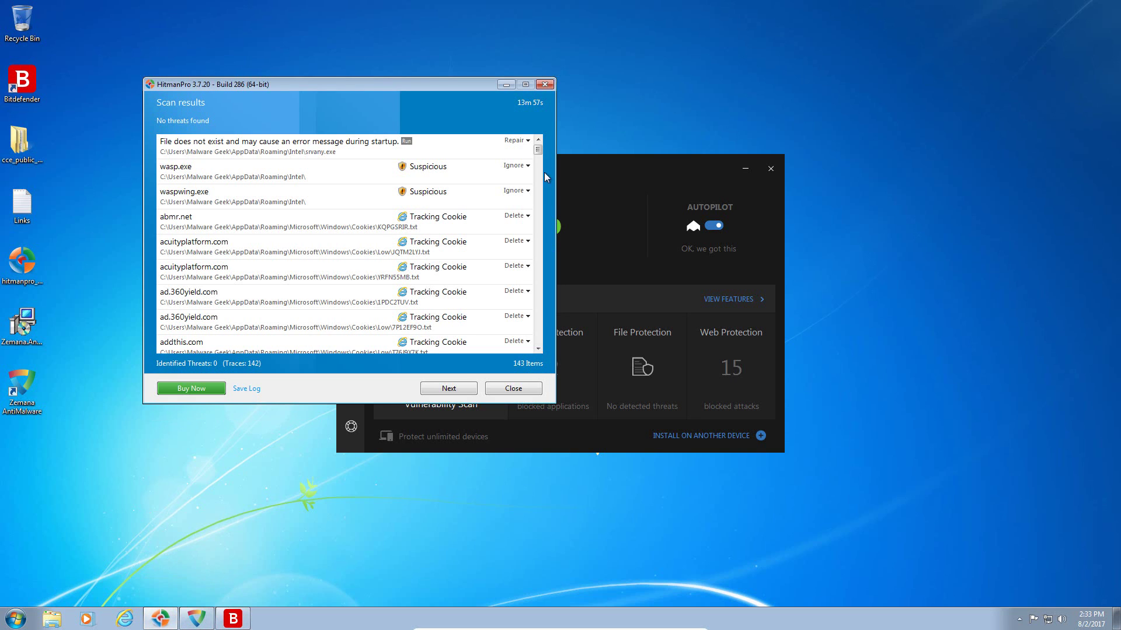
scroll(540, 159, "down", 1)
scroll(541, 160, "down", 2)
scroll(540, 159, "up", 4)
left_click(199, 617)
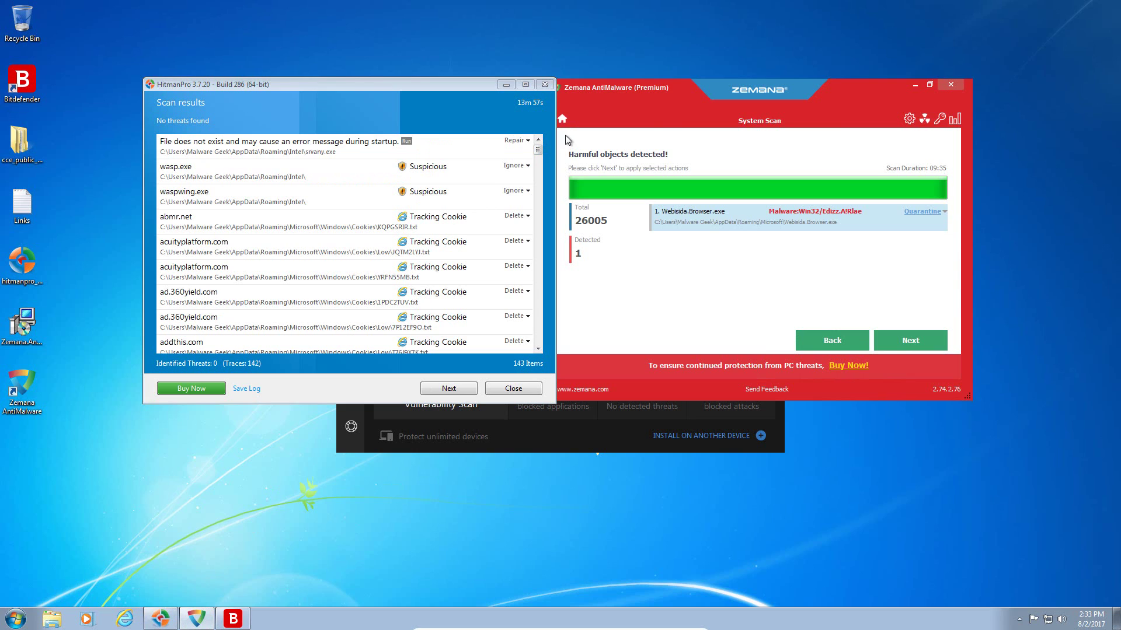
left_click(543, 85)
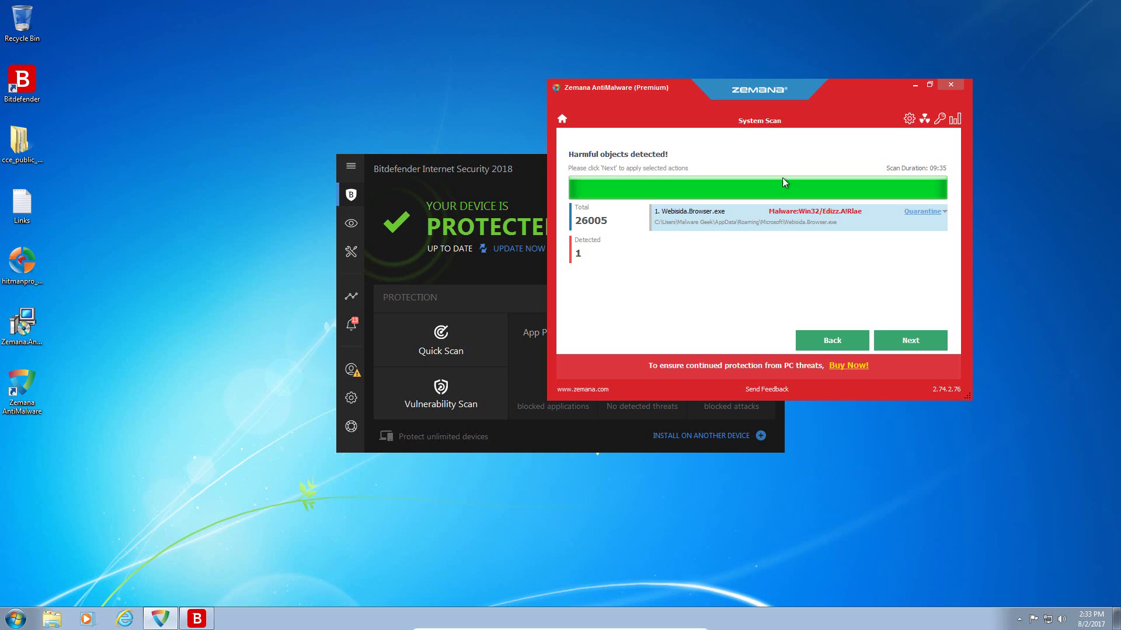
left_click_drag(781, 96, 538, 103)
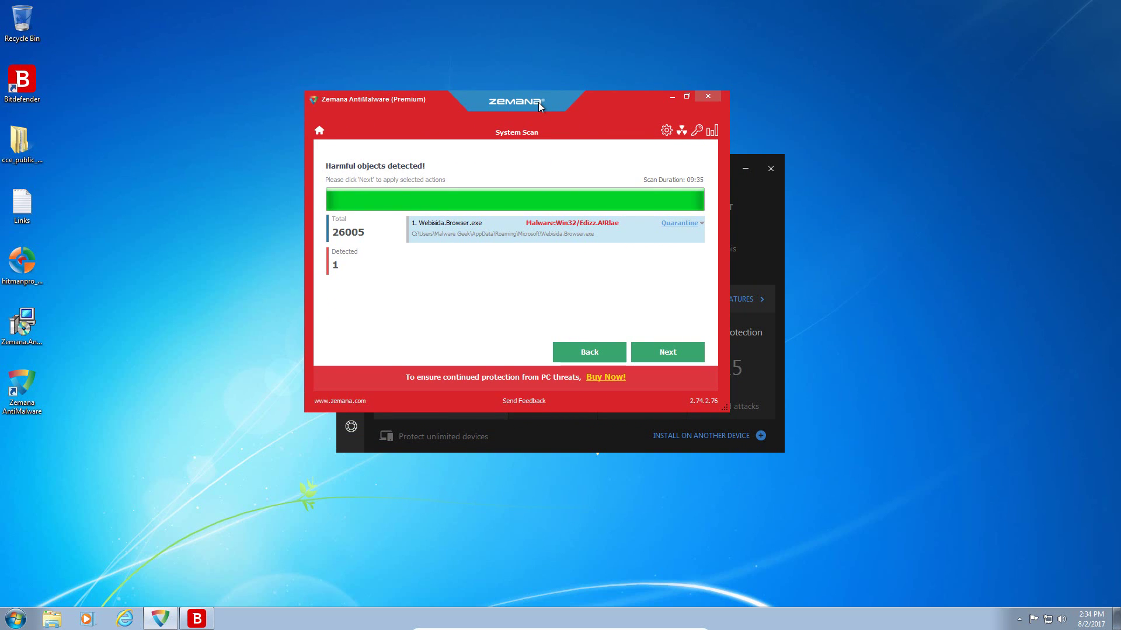
left_click_drag(538, 102, 787, 138)
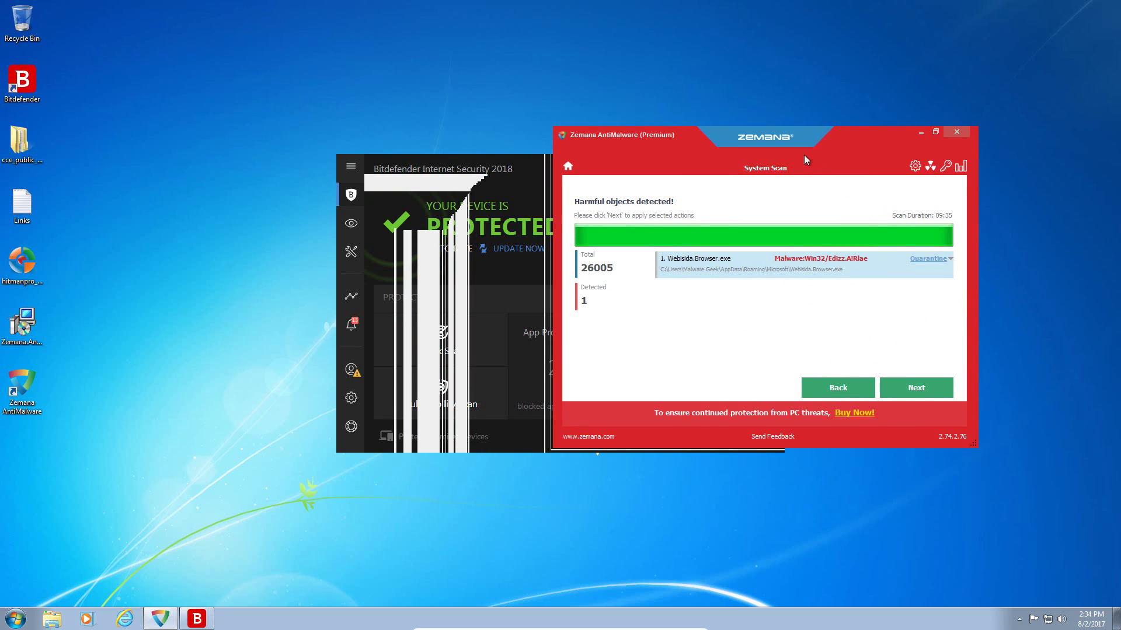
left_click_drag(798, 139, 794, 139)
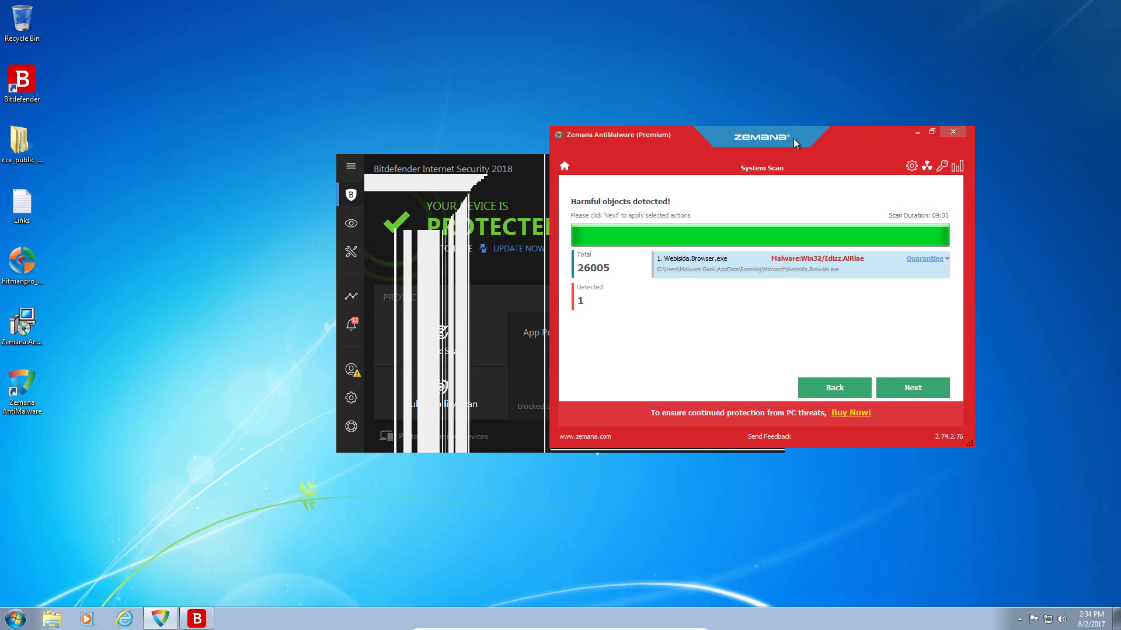
left_click_drag(793, 138, 606, 151)
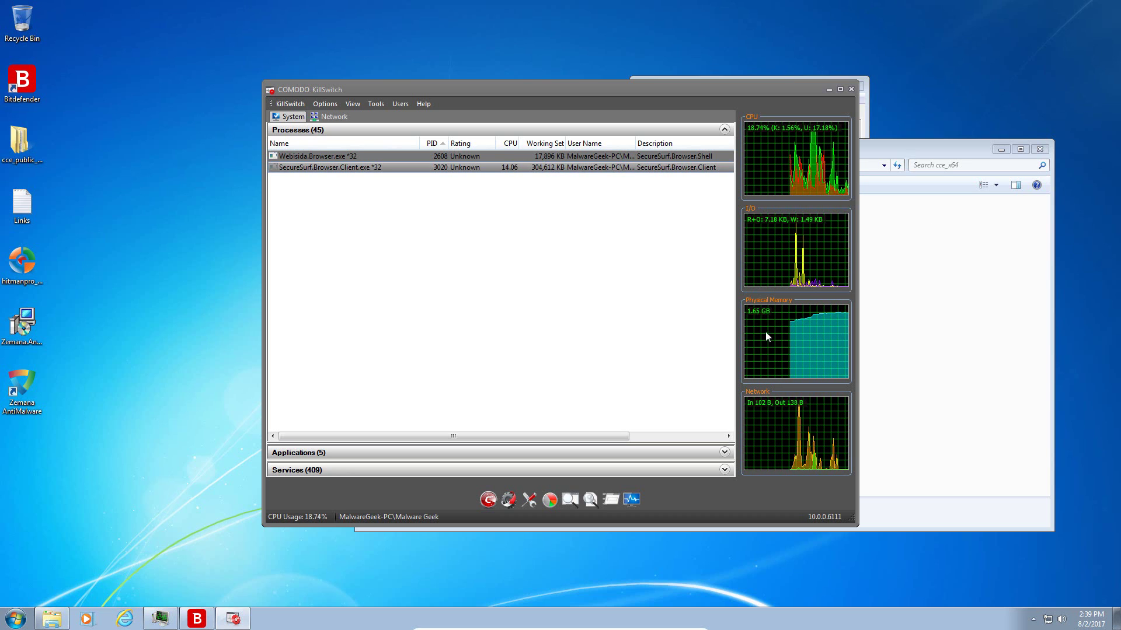
Step: Close COMODO KillSwitch
left_click(851, 89)
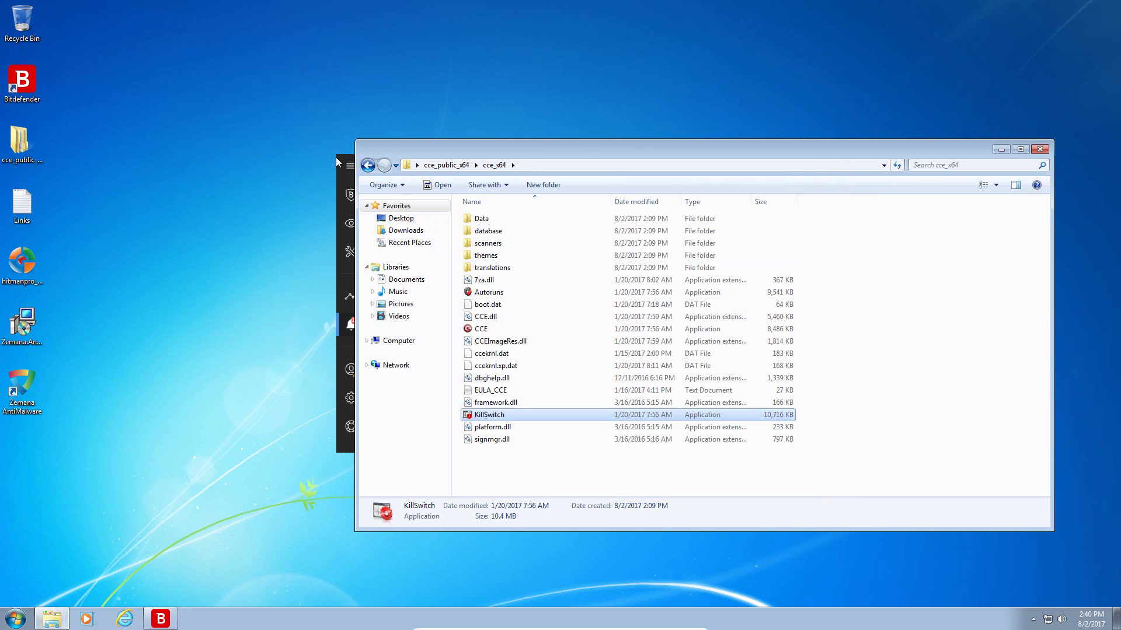
Step: Close the cce_x64 folder window, read the newest critical notification in Bitdefender, and return to its dashboard
left_click(1038, 151)
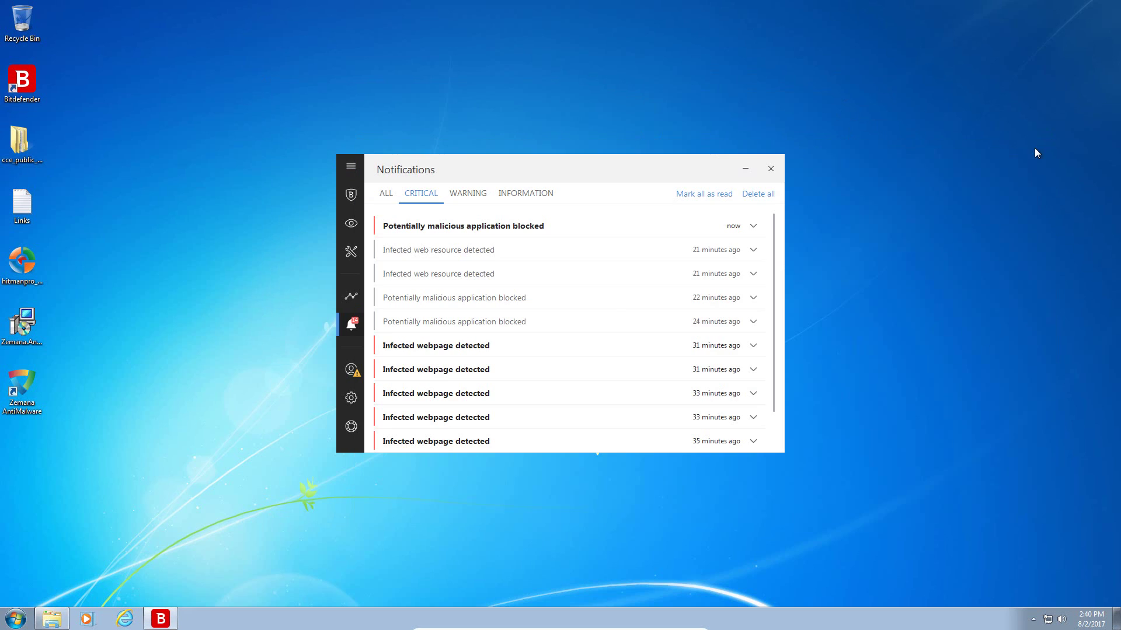
left_click(594, 228)
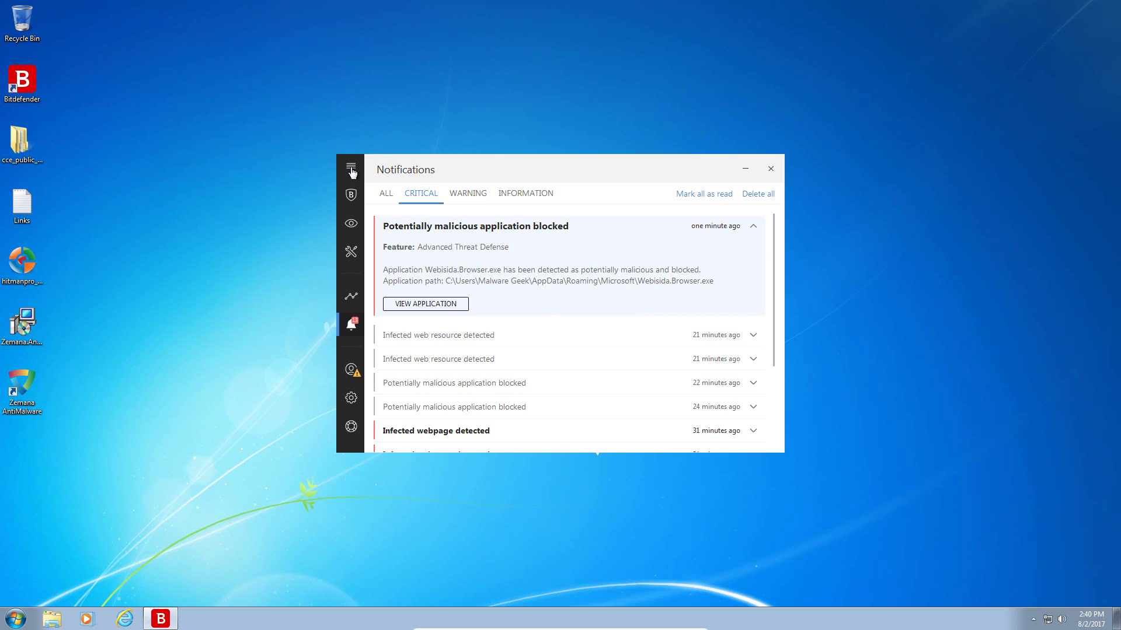
left_click(351, 196)
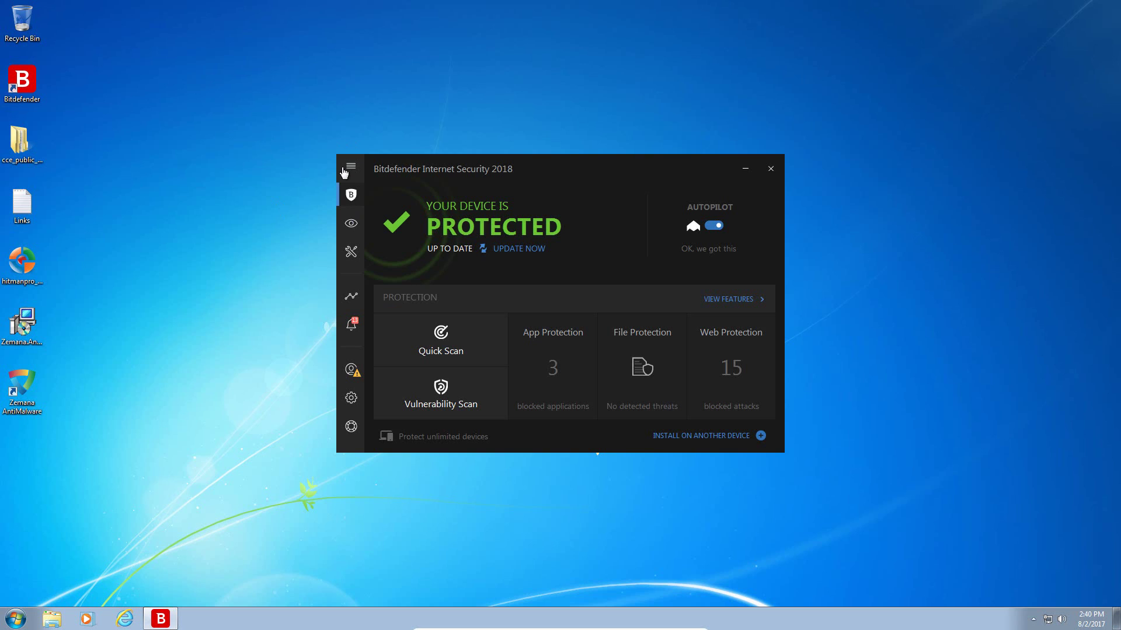
Step: Inspect the running processes in Task Manager, including the SecureSurf.Browser and Webisida.Browser entries, and close it
right_click(339, 619)
left_click(363, 578)
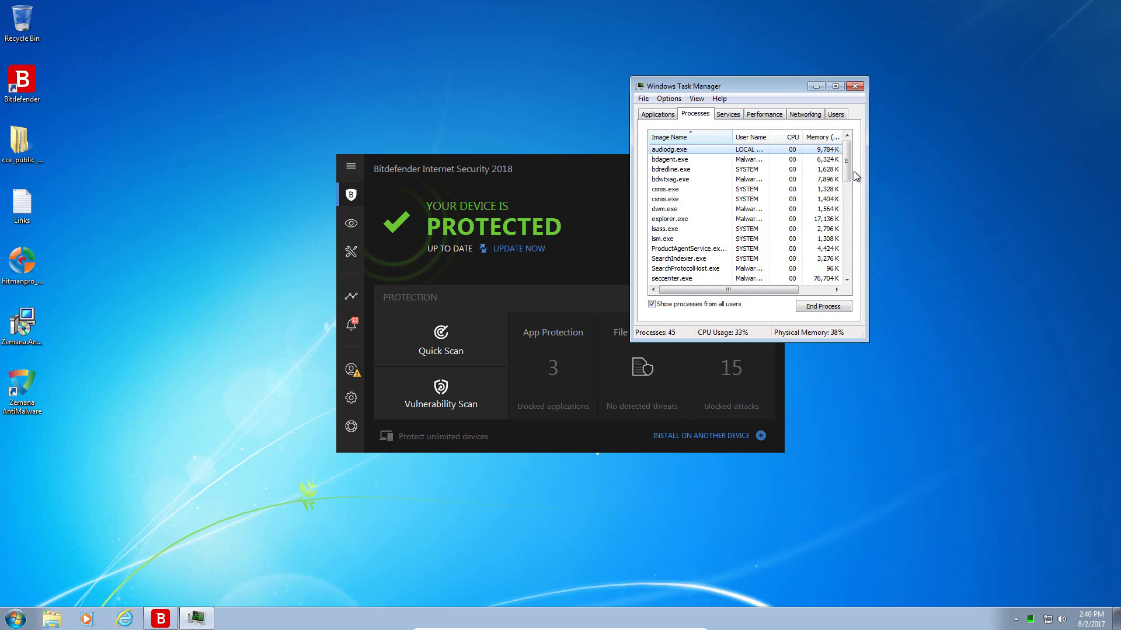
scroll(847, 197, "down", 1)
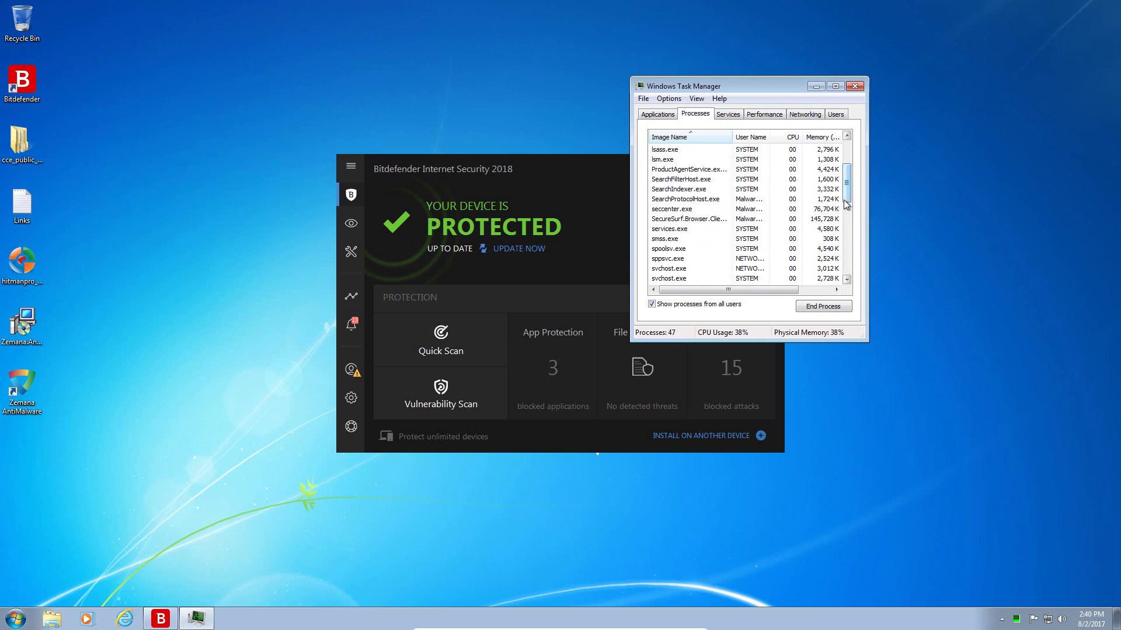
left_click(722, 220)
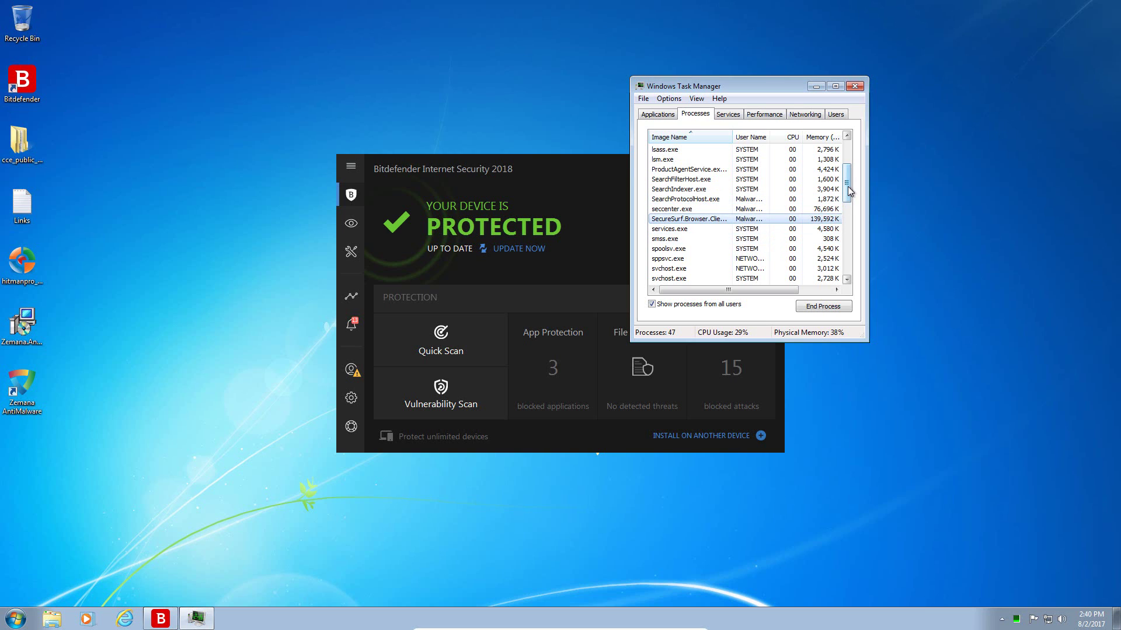
left_click_drag(849, 192, 852, 257)
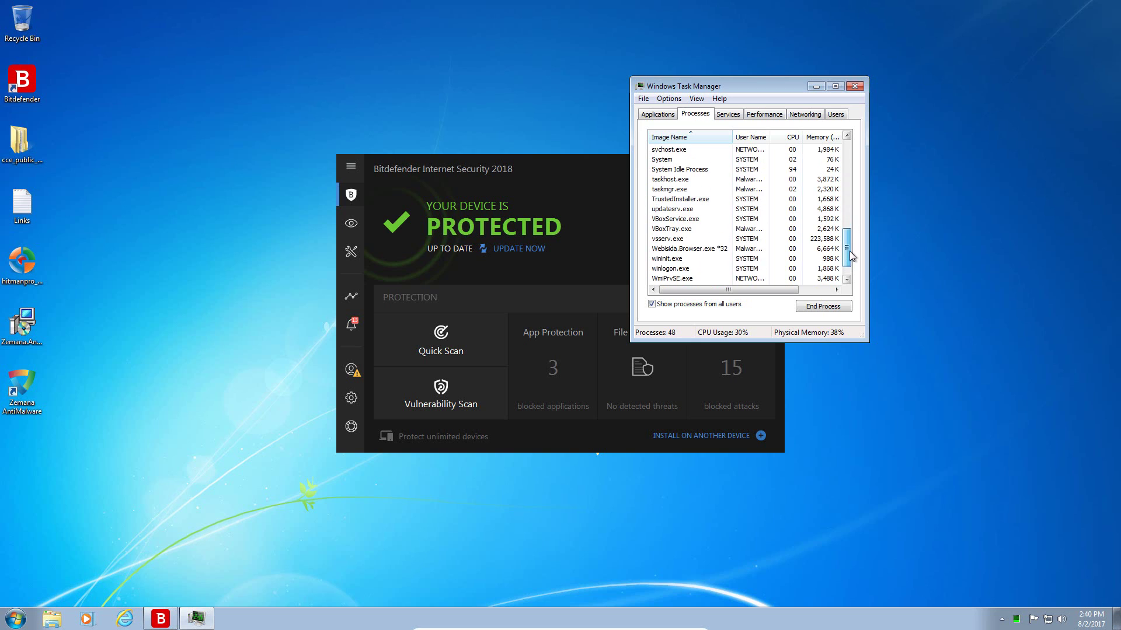
left_click(823, 173)
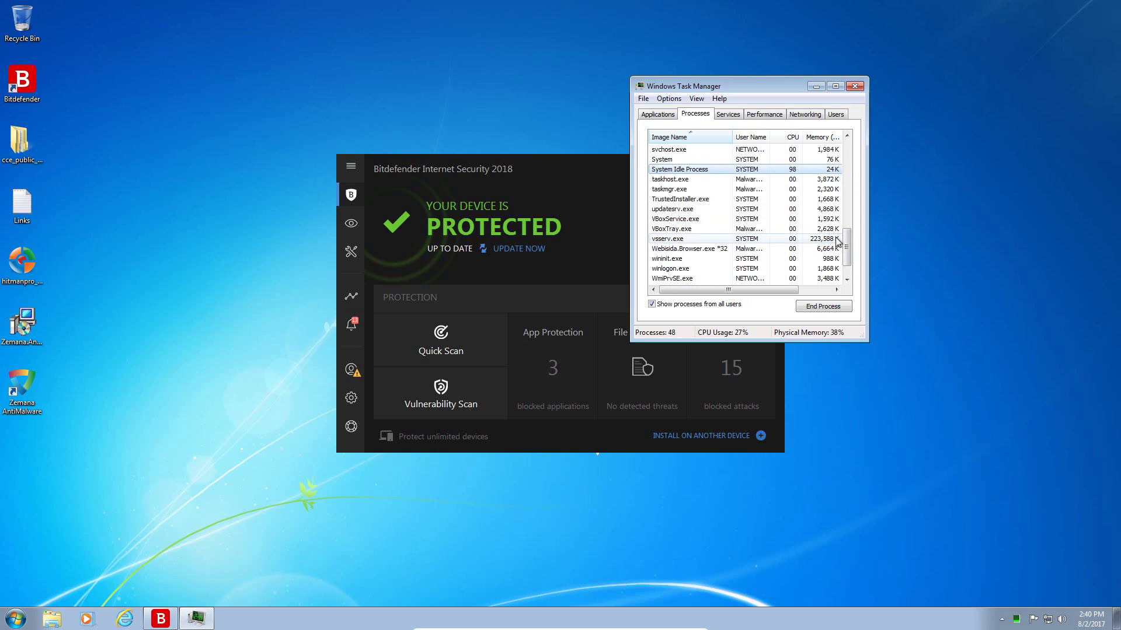
mouse_move(848, 248)
left_mouse_down()
mouse_move(848, 153)
mouse_move(846, 266)
mouse_move(846, 247)
left_mouse_up()
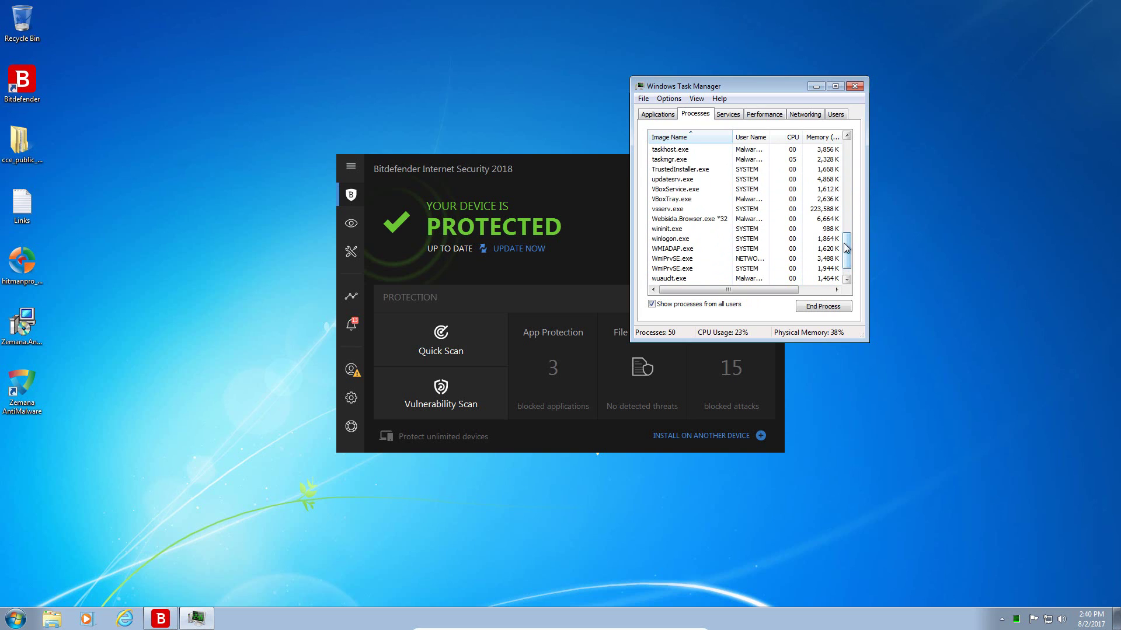
left_click(854, 86)
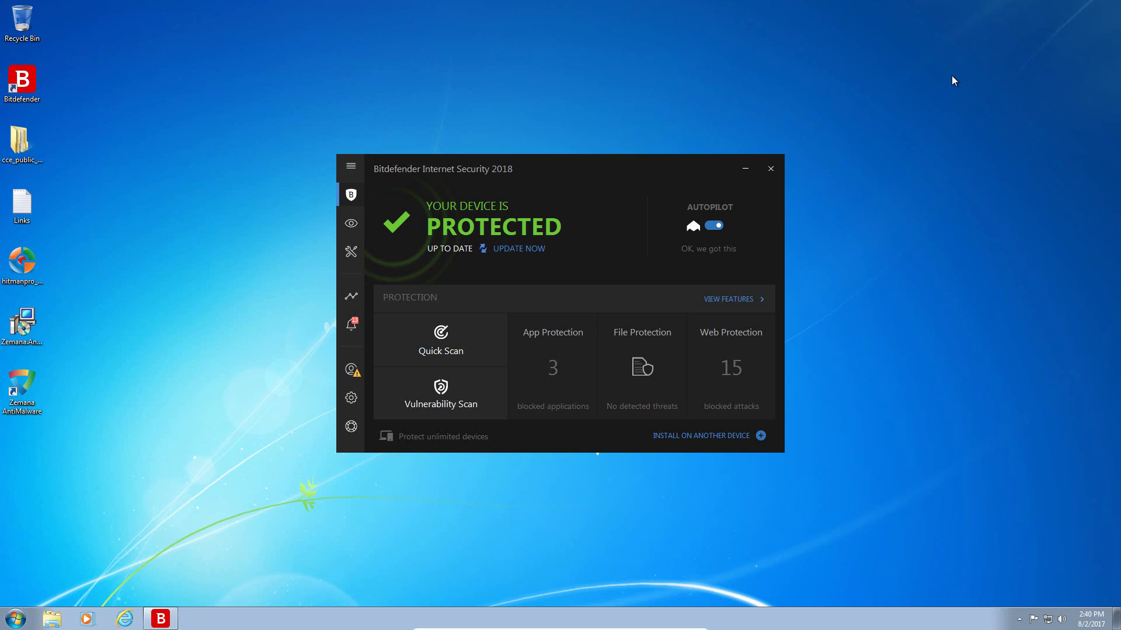
Step: Review the blocked URLs under Web Protection from Bitdefender's dashboard and close Bitdefender
left_click(747, 358)
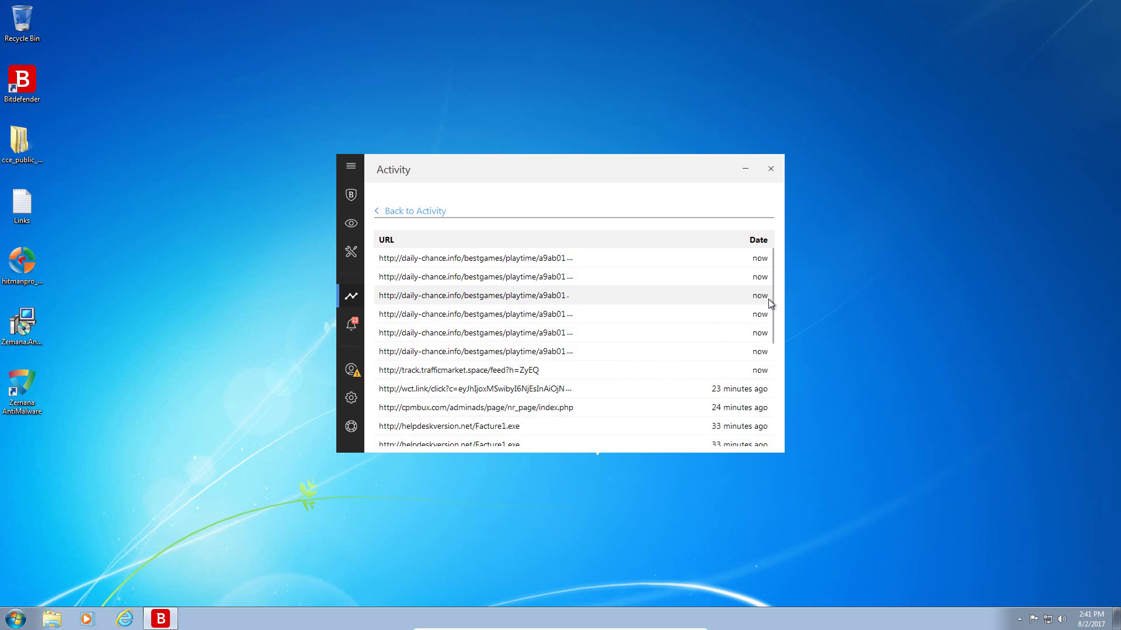
mouse_move(772, 293)
left_mouse_down()
mouse_move(774, 321)
mouse_move(777, 289)
left_mouse_up()
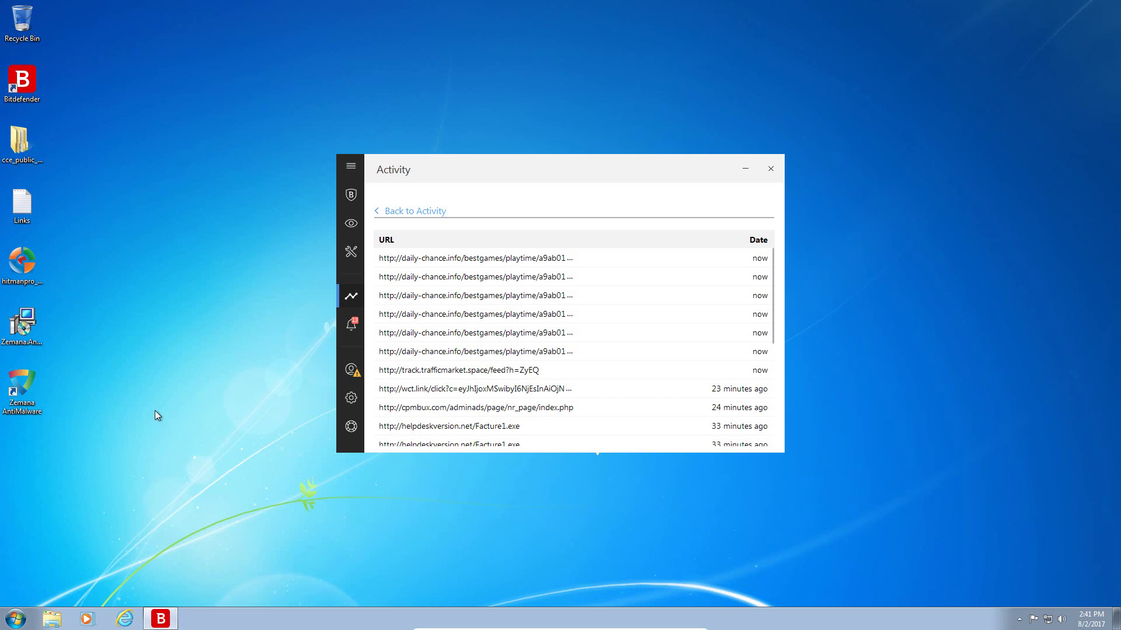
left_click(770, 169)
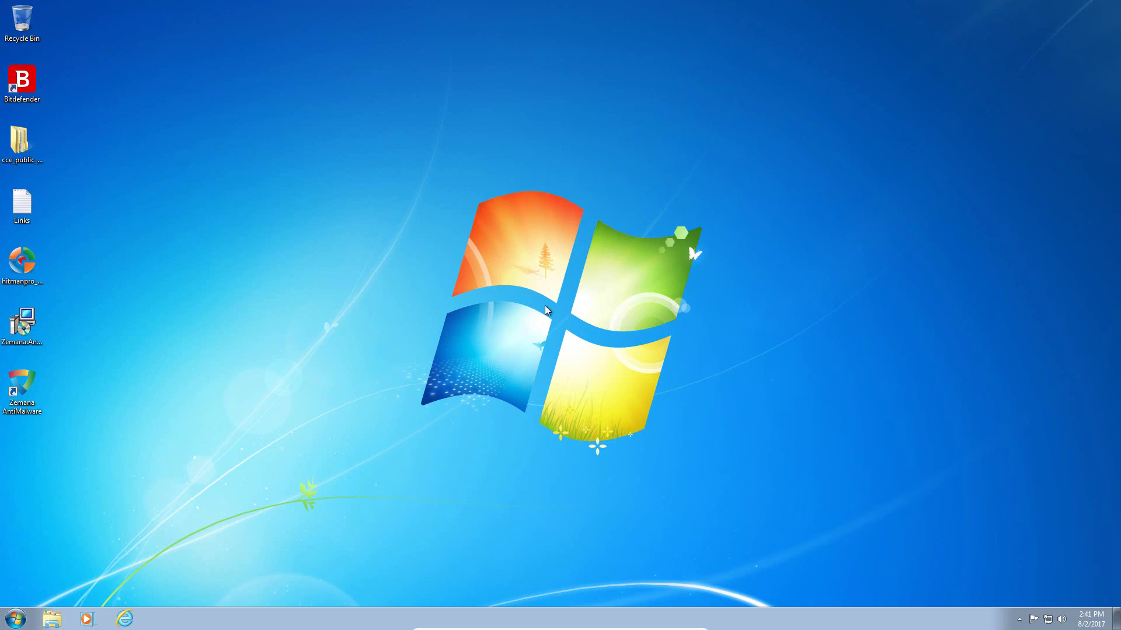
left_click(556, 288)
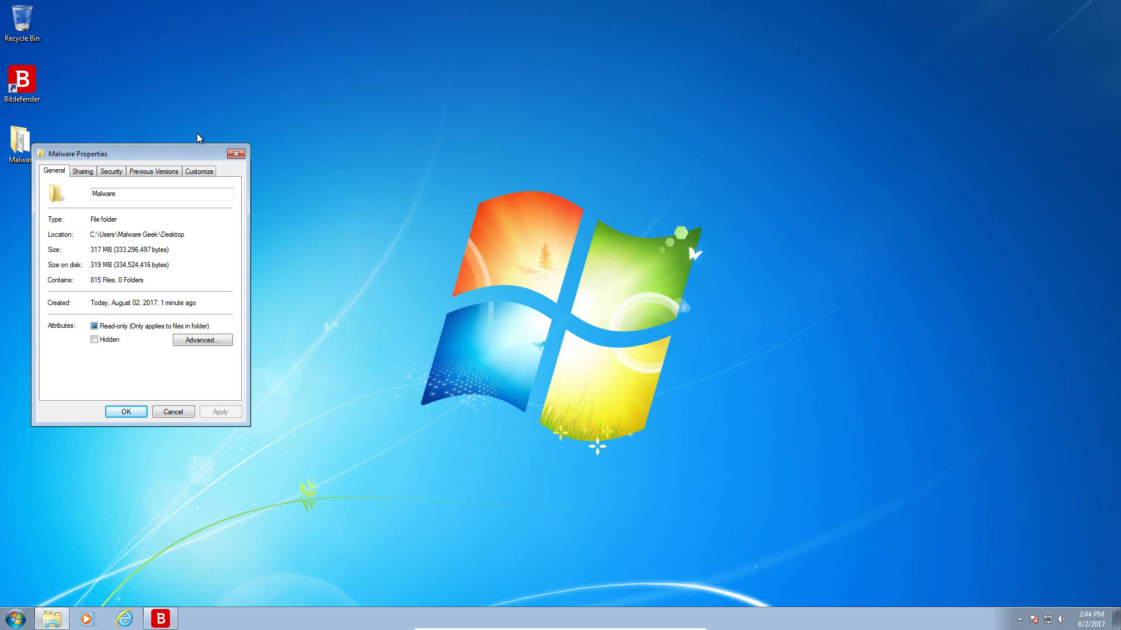
Step: Move the Malware folder's properties window aside, subtract the 175 remaining files from 815 in Calculator, and close Calculator
left_click_drag(156, 154, 262, 127)
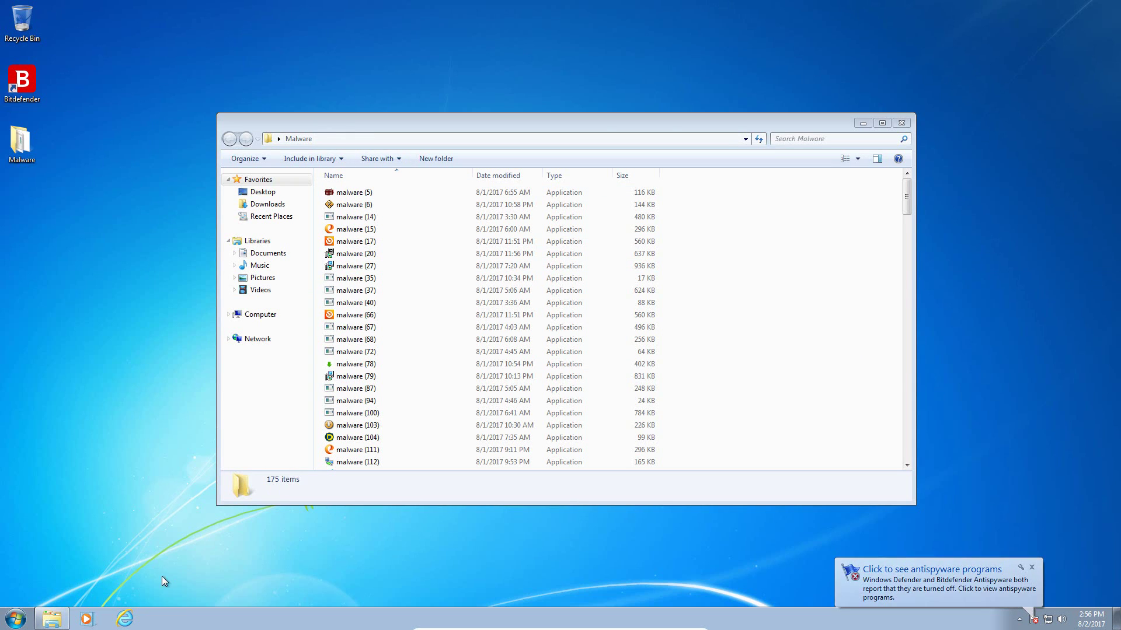
left_click(16, 618)
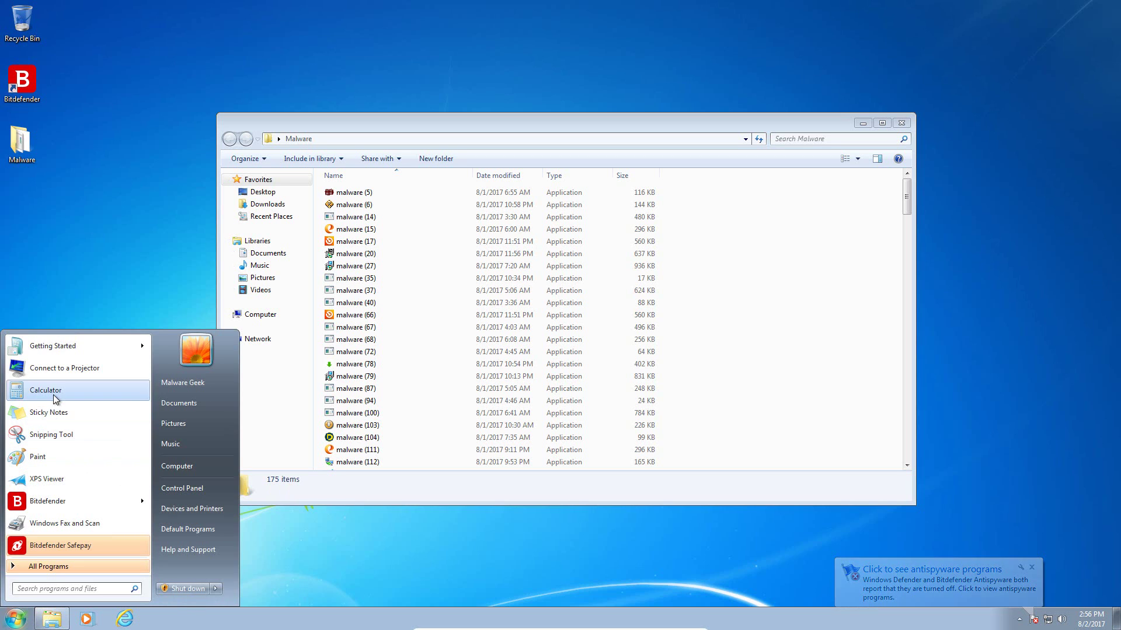
left_click(266, 374)
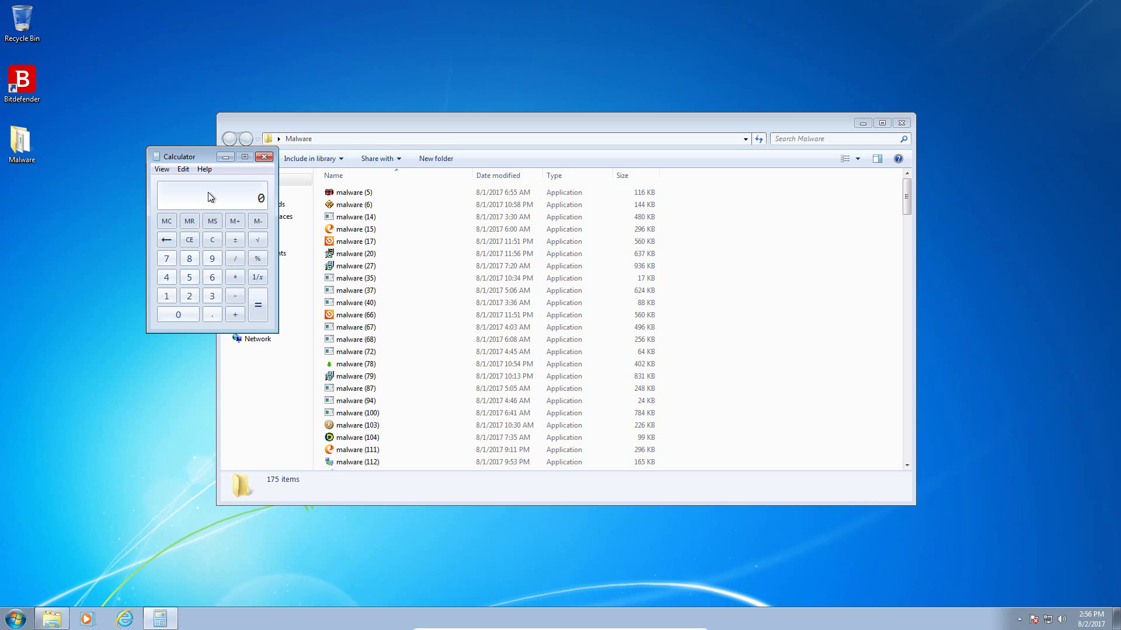
type("15")
key("minus")
type("175")
key("Return")
type("815")
key("Return")
left_click(265, 157)
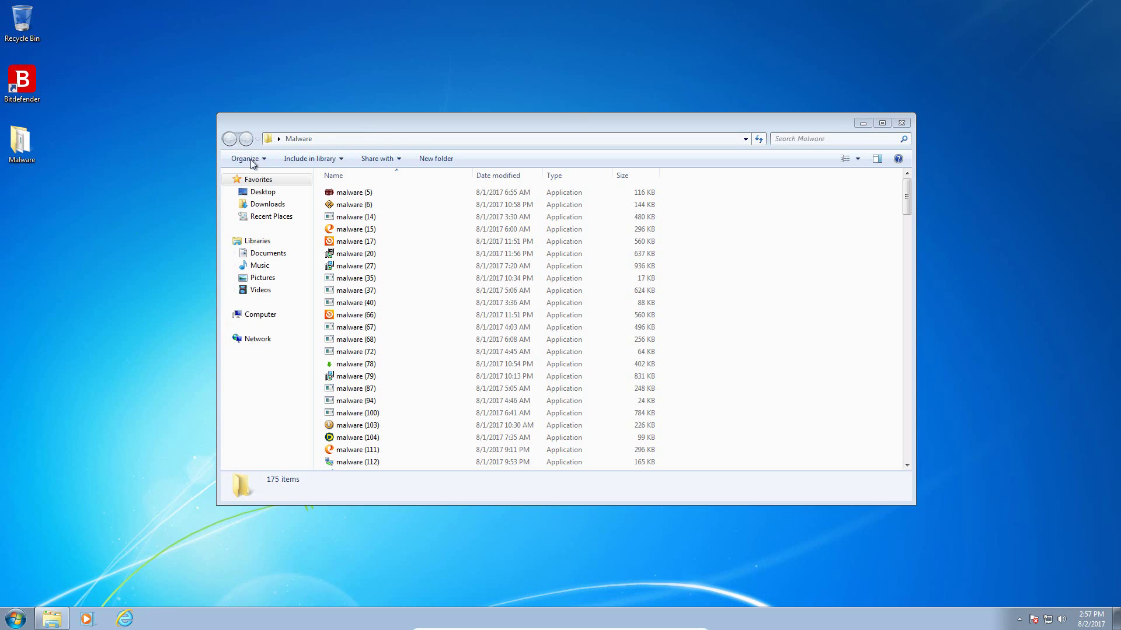
Step: Move the Malware folder window higher, open Bitdefender with Autopilot switched on, and check its dashboard
left_click_drag(565, 118, 575, 60)
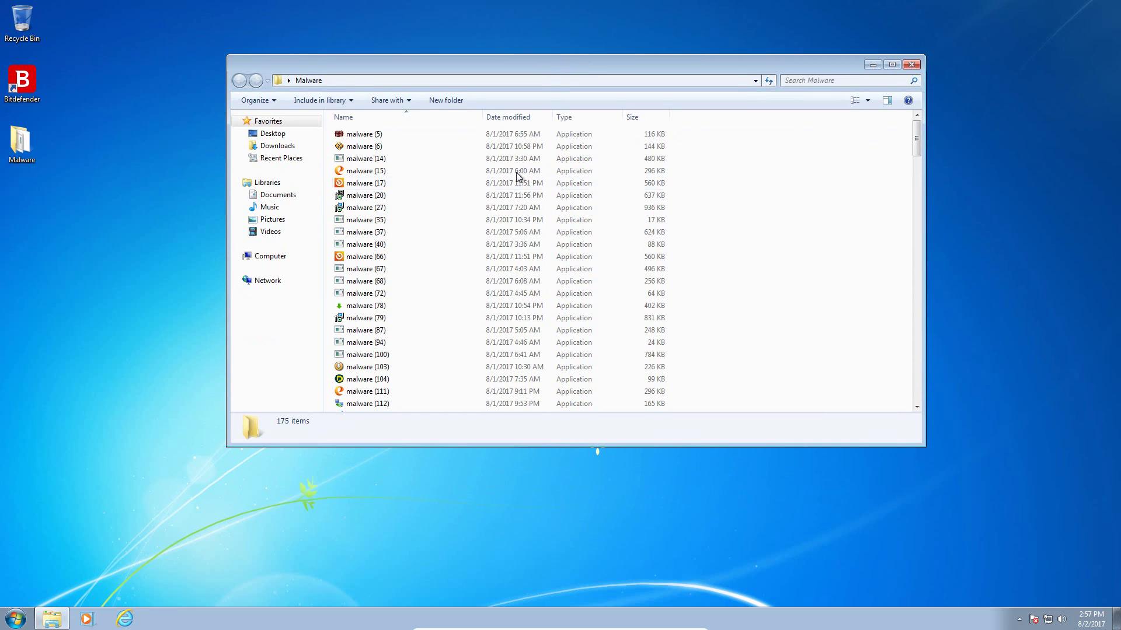
left_click(39, 91)
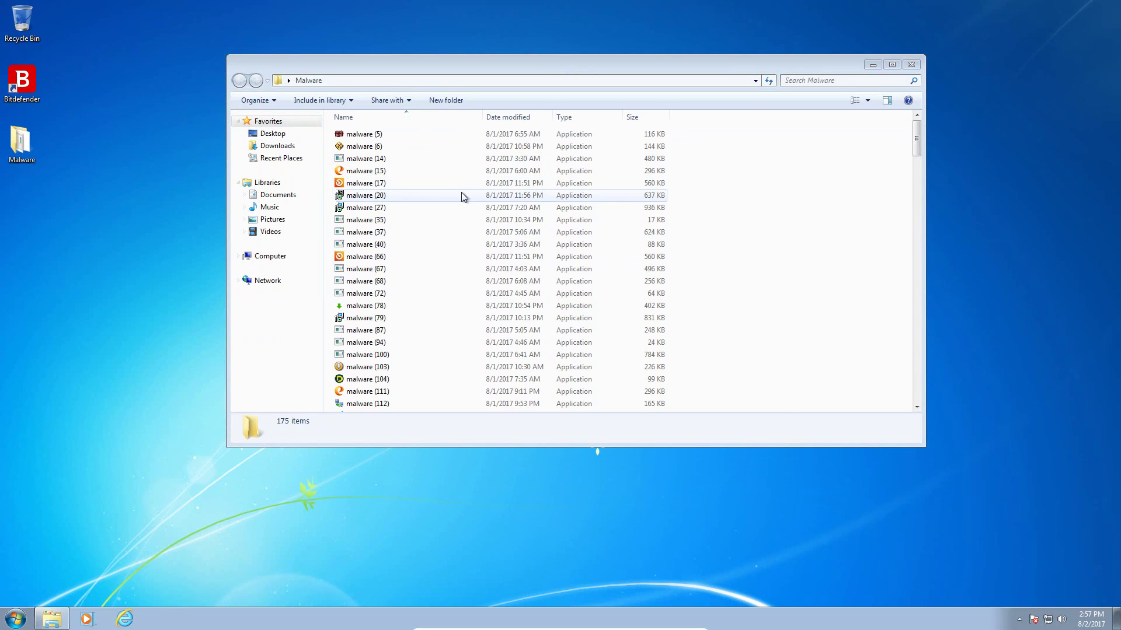
left_click(716, 226)
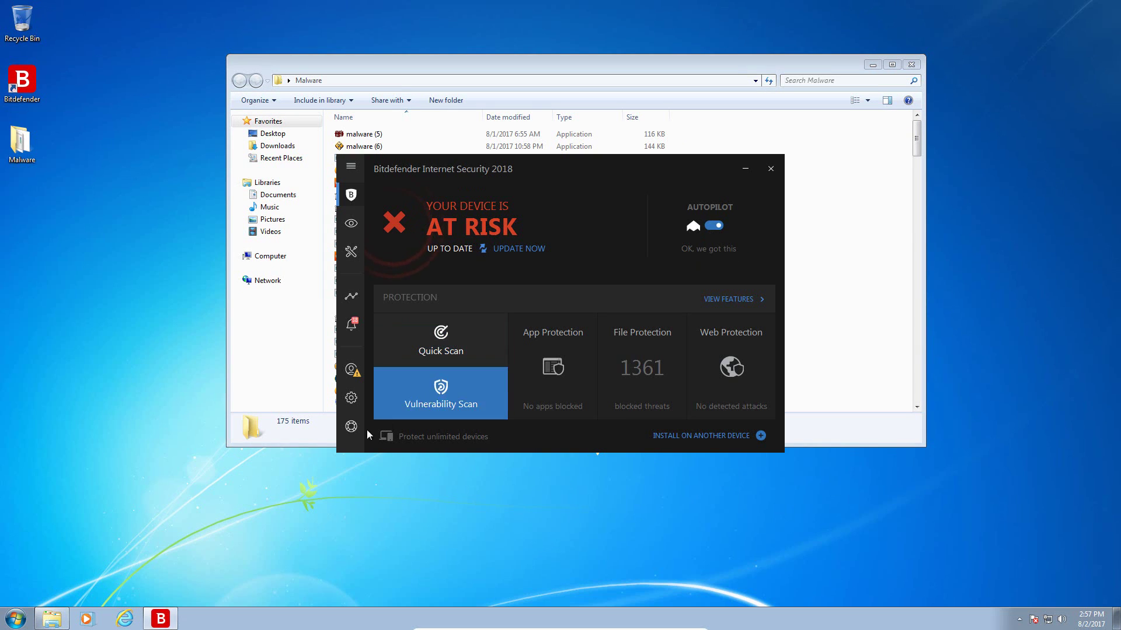
left_click(345, 250)
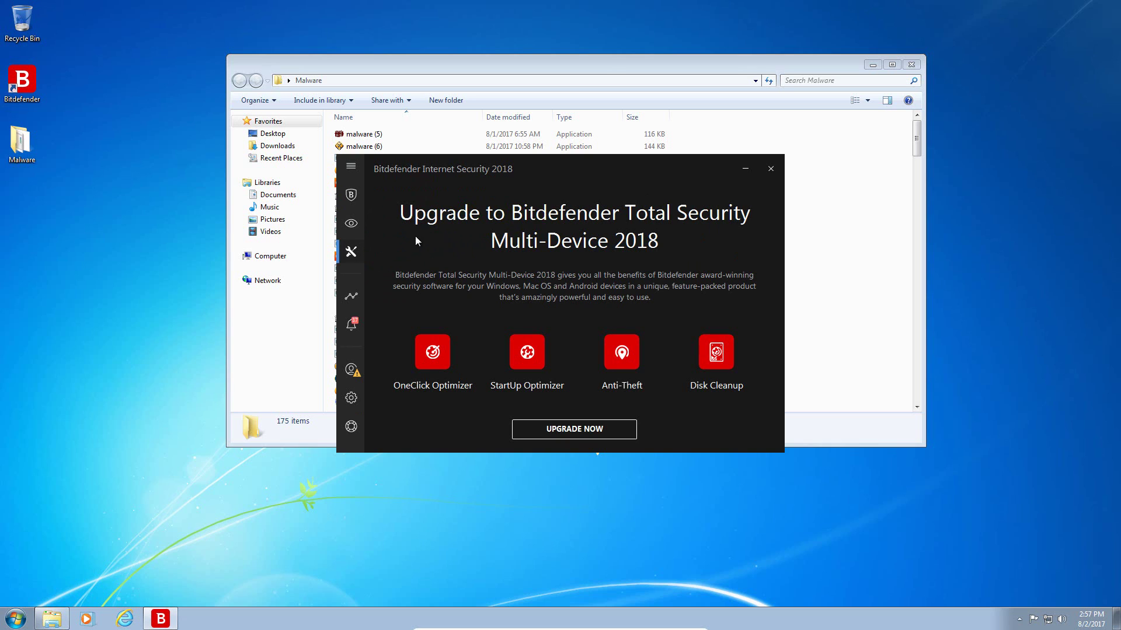
left_click(352, 198)
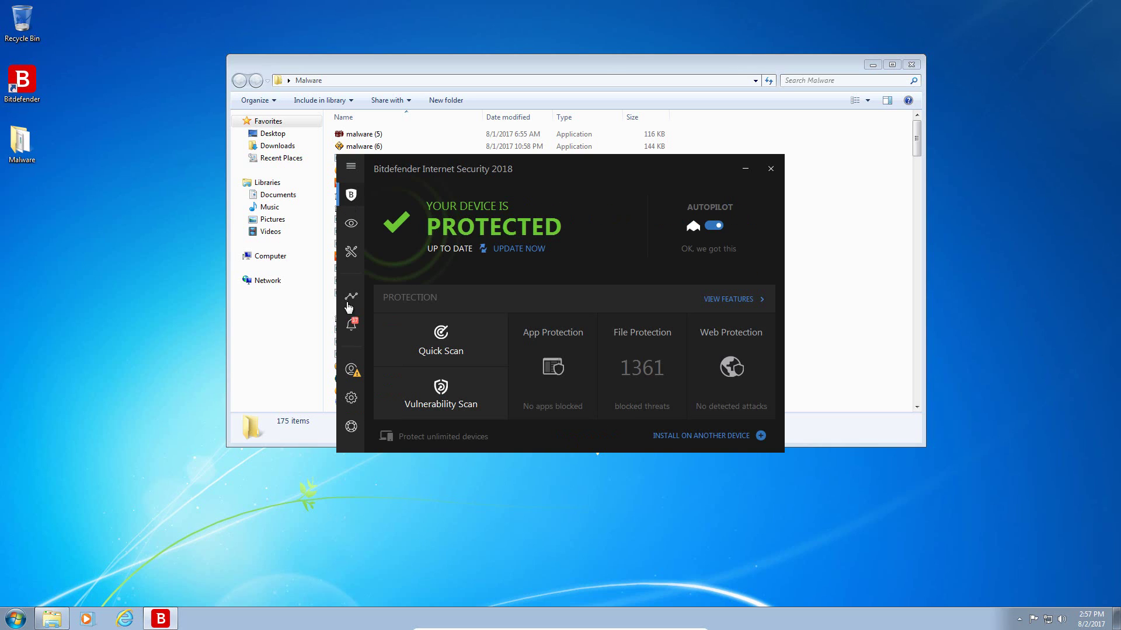
Step: Check that Bitdefender Shield and the other protection features are enabled, and close Bitdefender
left_click(711, 300)
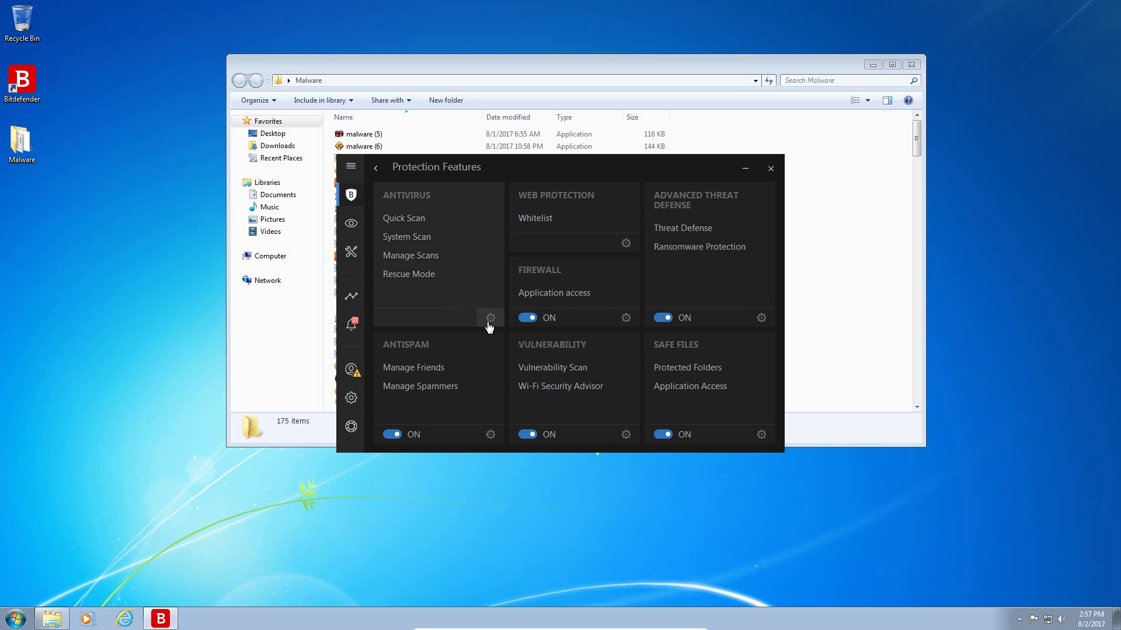
left_click(498, 321)
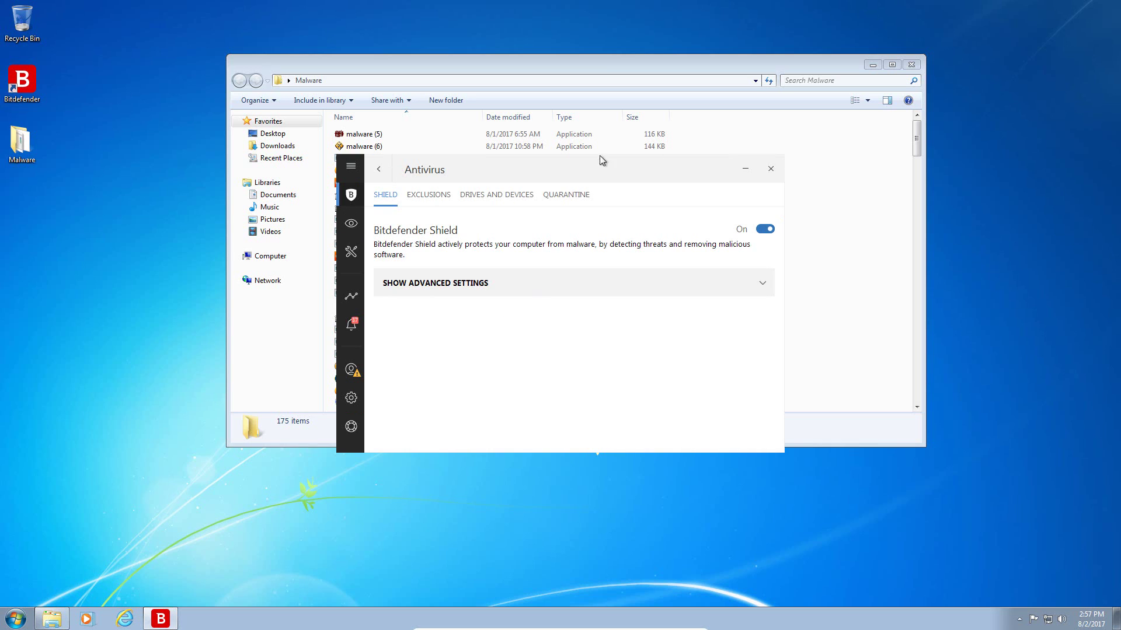
left_click(358, 196)
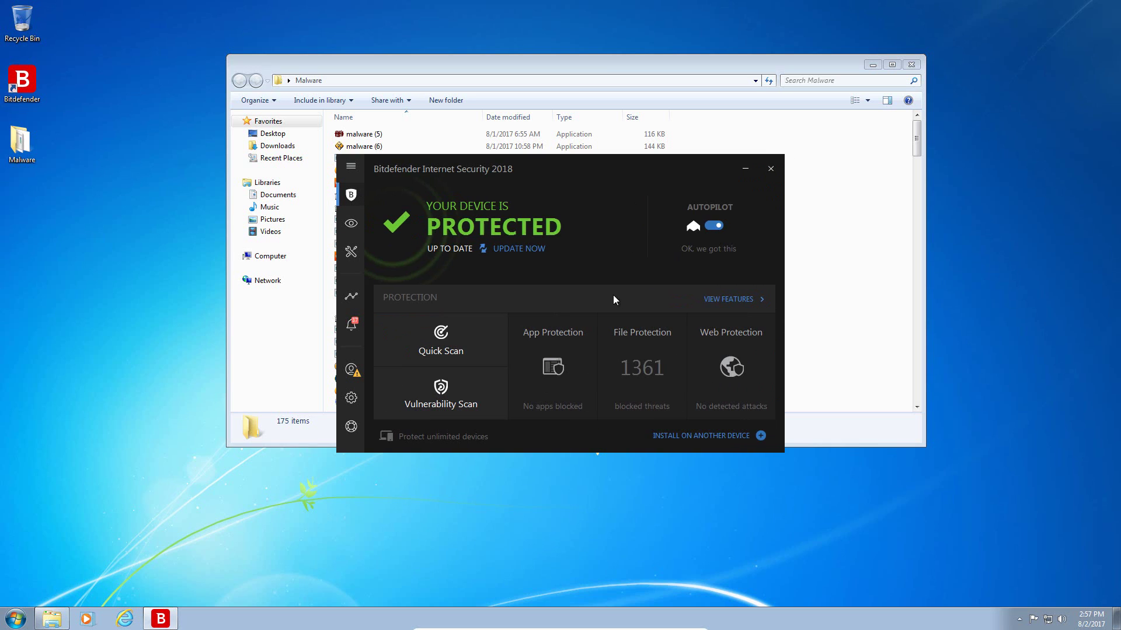
left_click(749, 299)
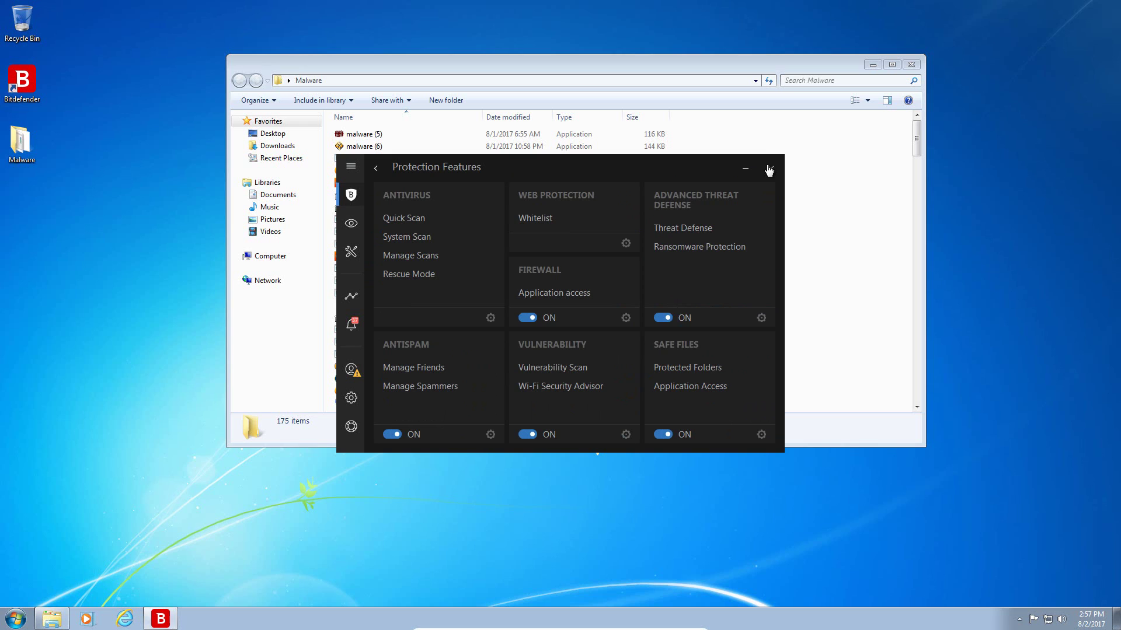
left_click(768, 169)
Step: Run the samples malware (14), malware (35) and malware (5) from the Malware folder, dismissing their error dialogs
left_click(342, 159)
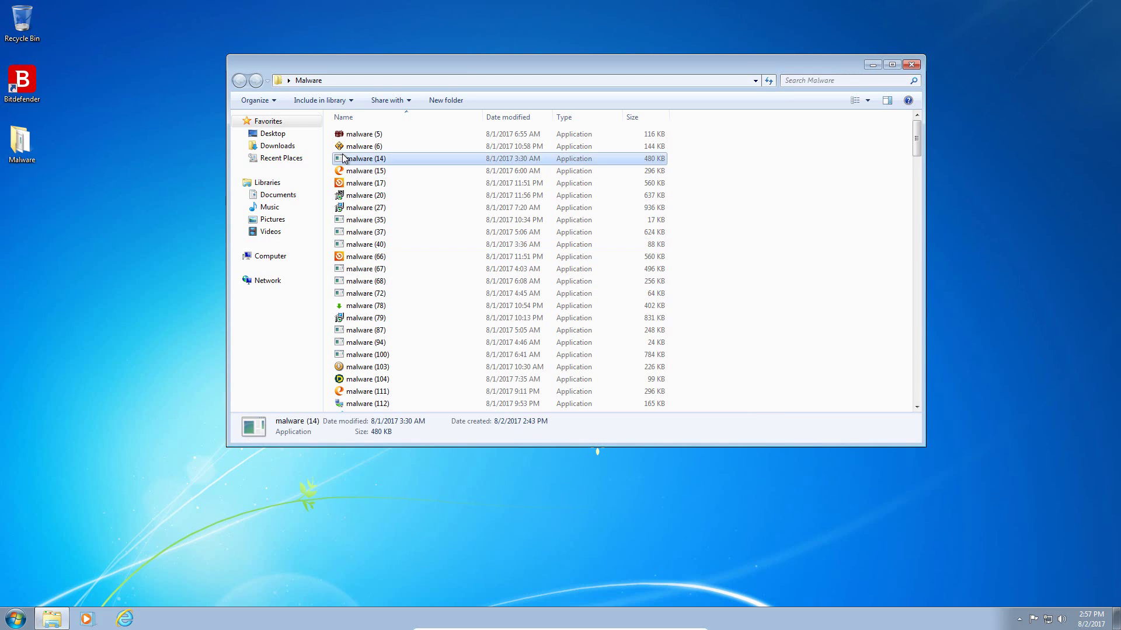
double_click(343, 158)
left_click(680, 311)
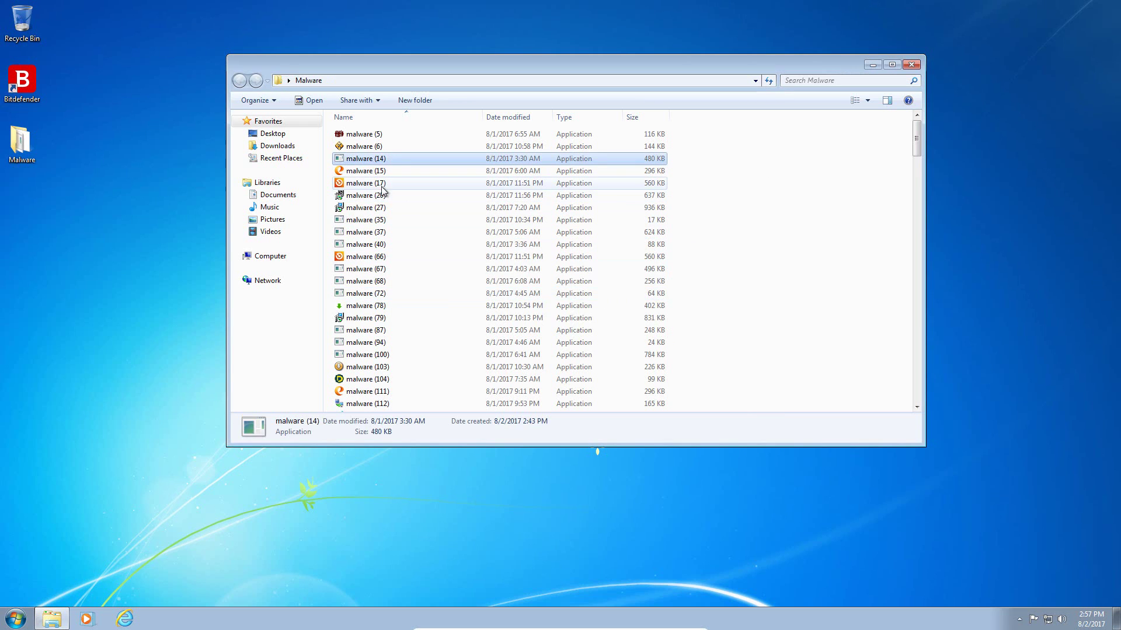
left_click(367, 222)
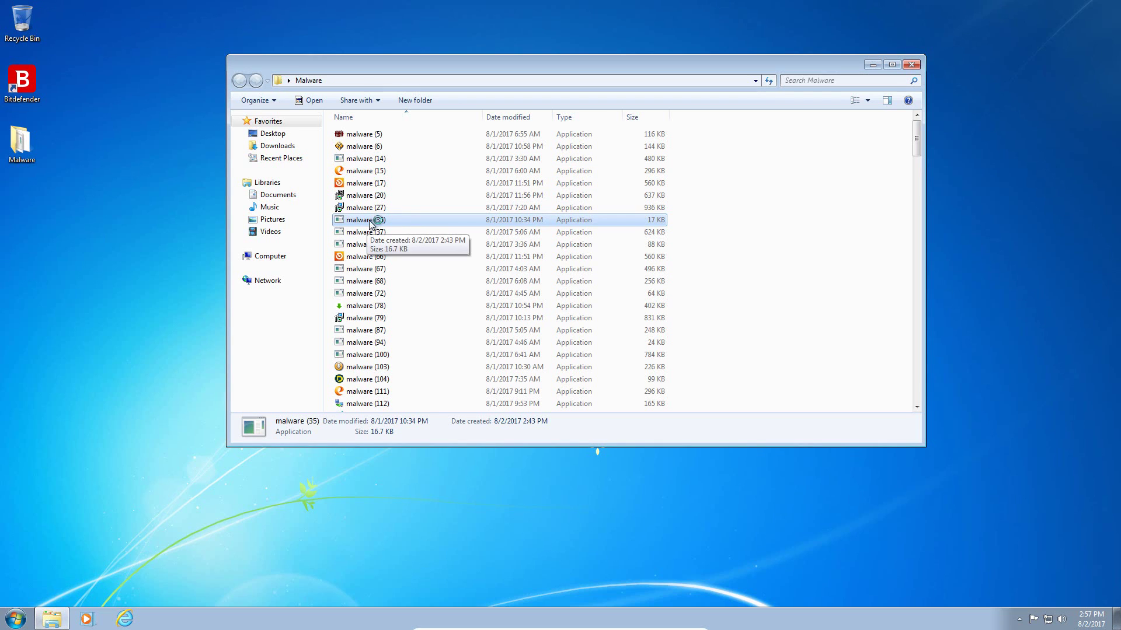
left_click(370, 138)
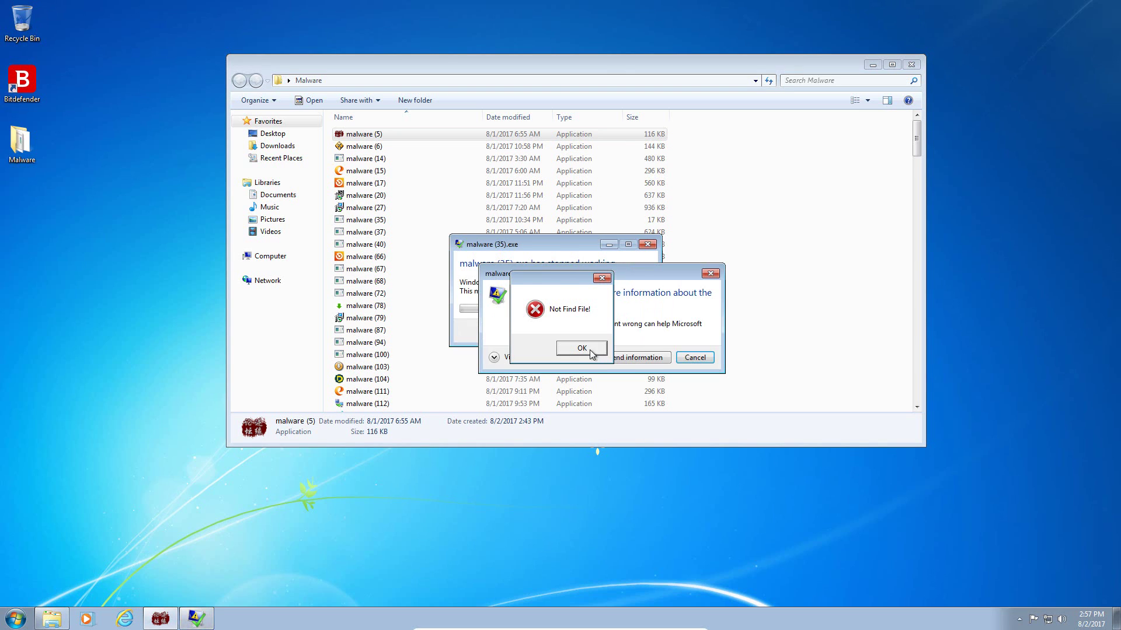
left_click(582, 348)
Step: Run the samples malware (40), malware (72) and malware (78), dismissing their error dialogs
double_click(368, 245)
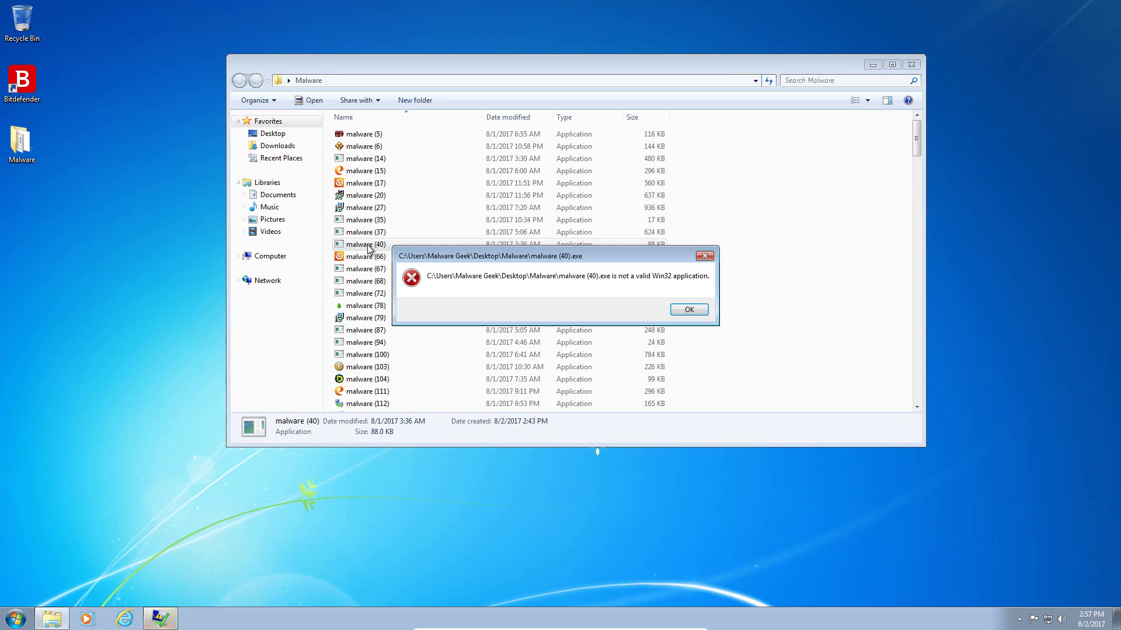
left_click(680, 310)
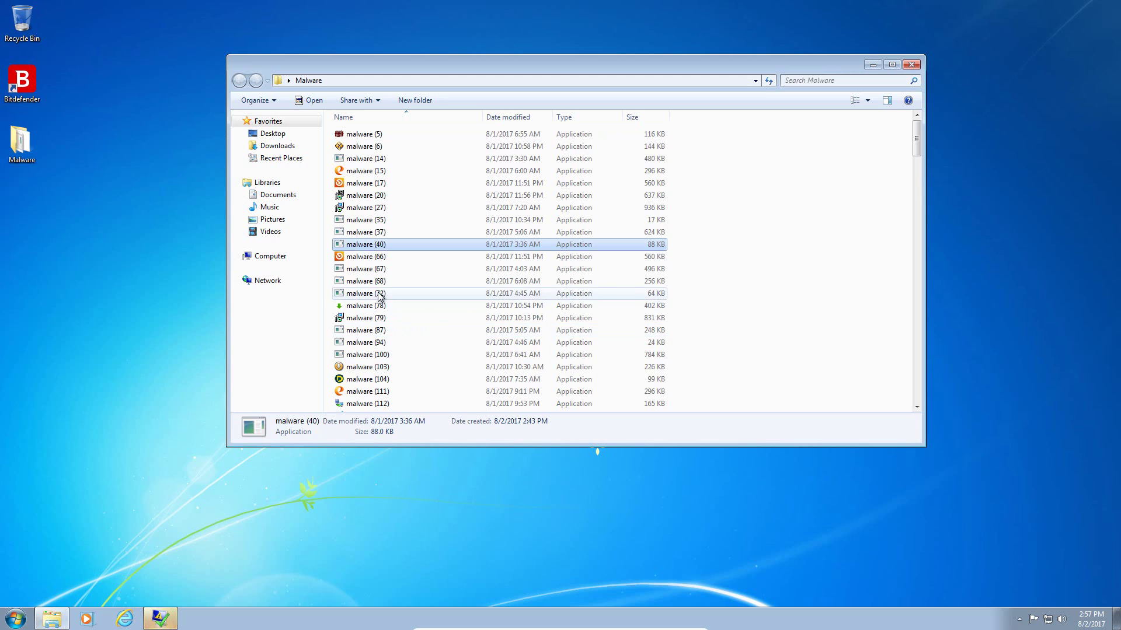
double_click(378, 295)
left_click(677, 308)
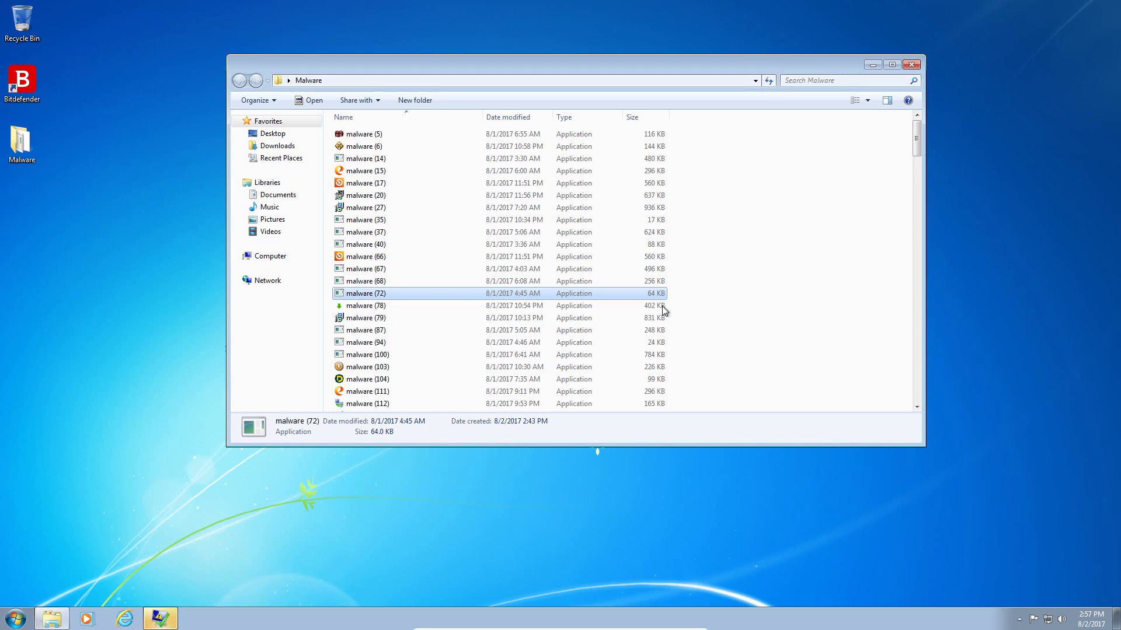
left_click(379, 309)
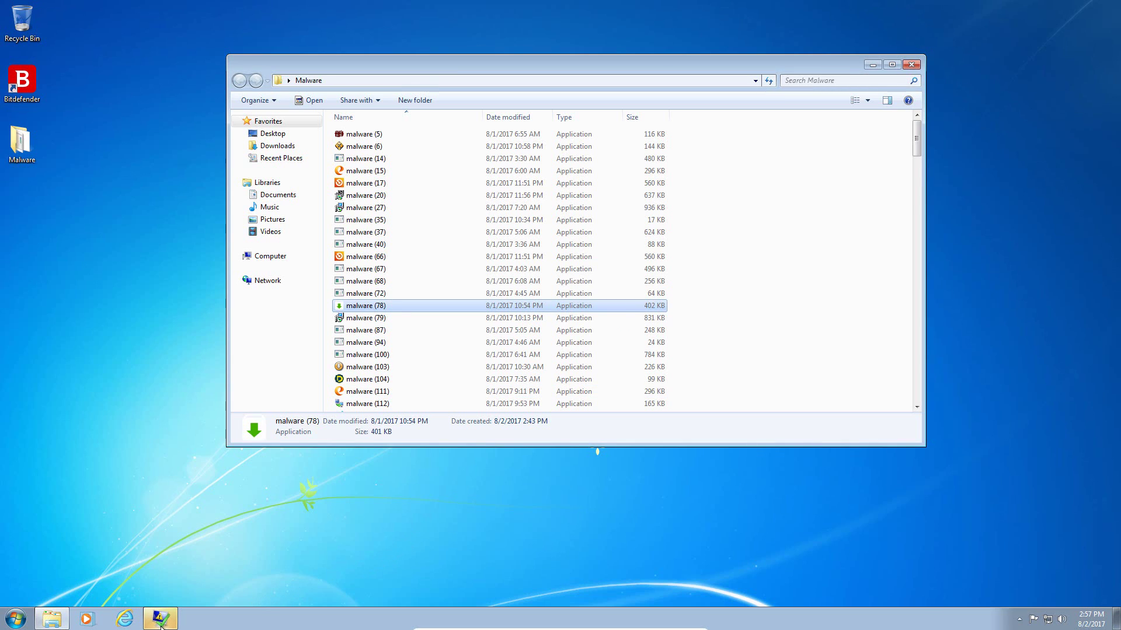
Step: Run the samples malware (94), malware (87) and malware (100) from the Malware folder, dismissing their error dialogs
left_click(699, 354)
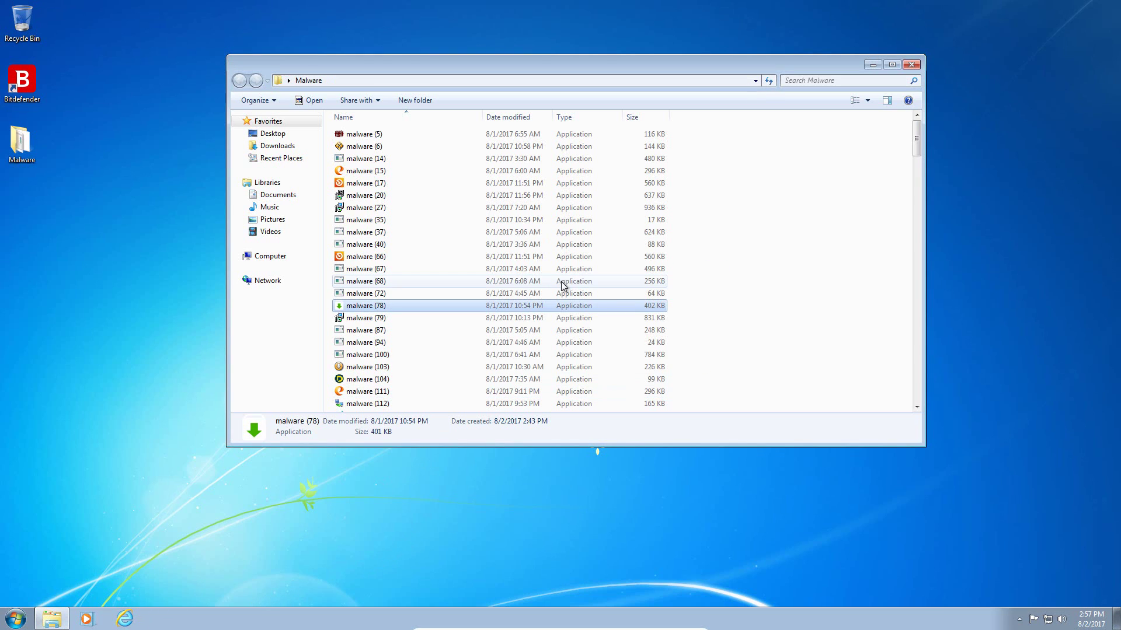
left_click(391, 343)
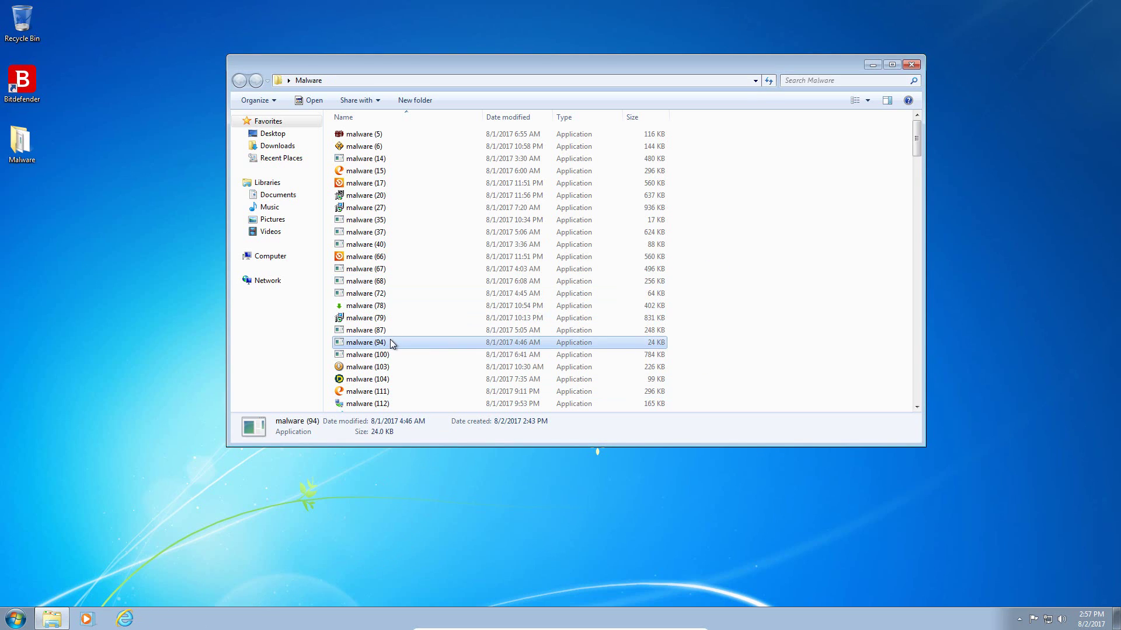
left_click(390, 343)
double_click(337, 343)
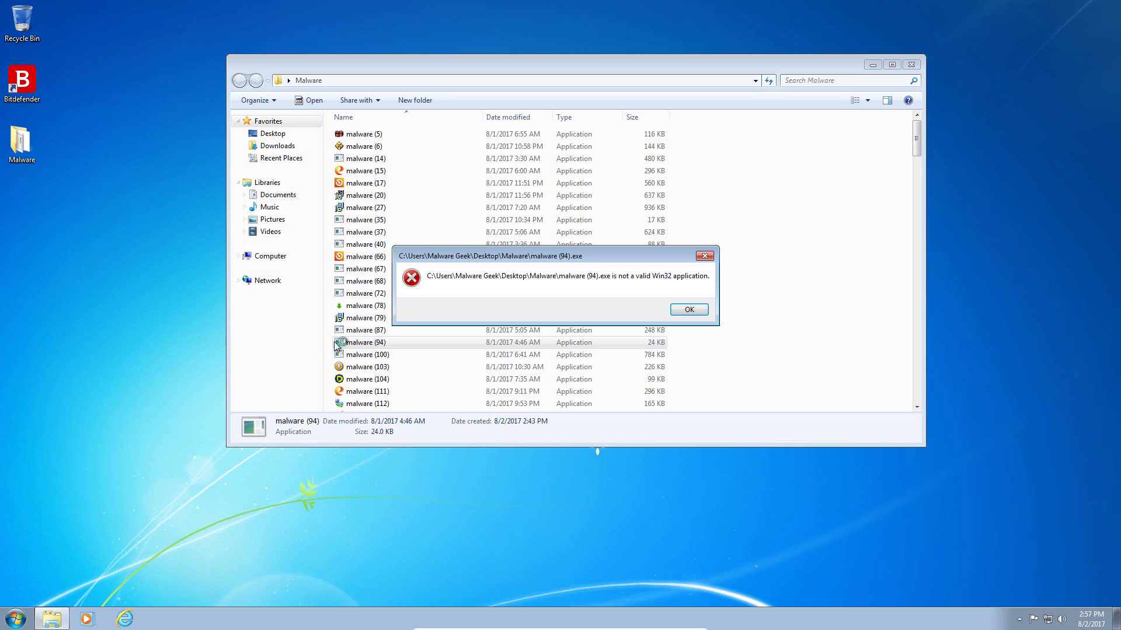
left_click(688, 309)
double_click(380, 330)
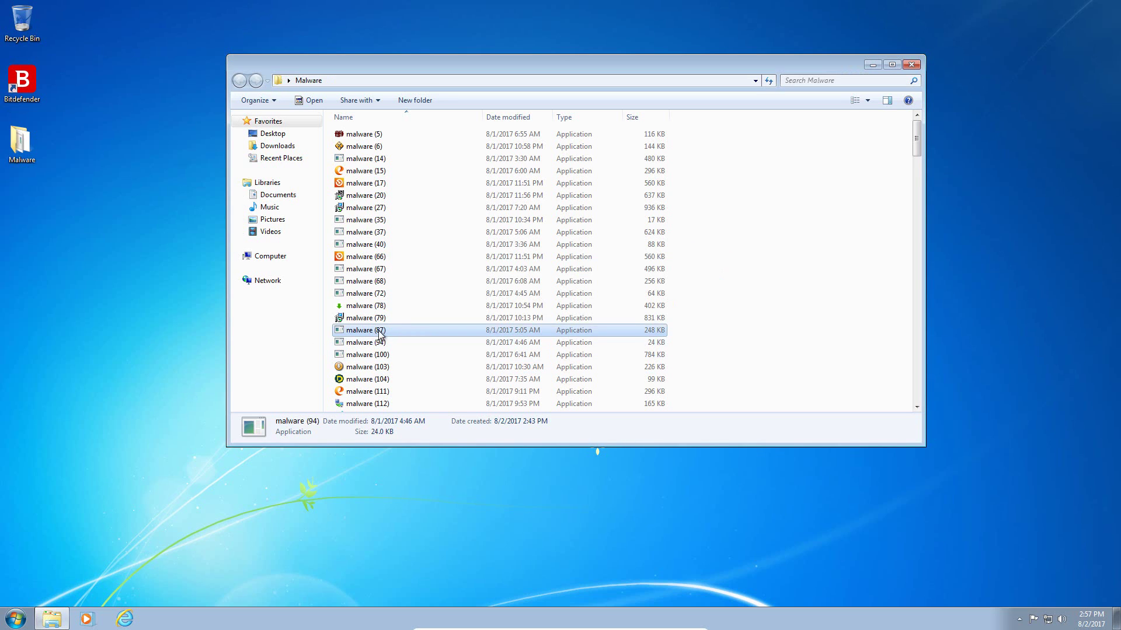
left_click(689, 309)
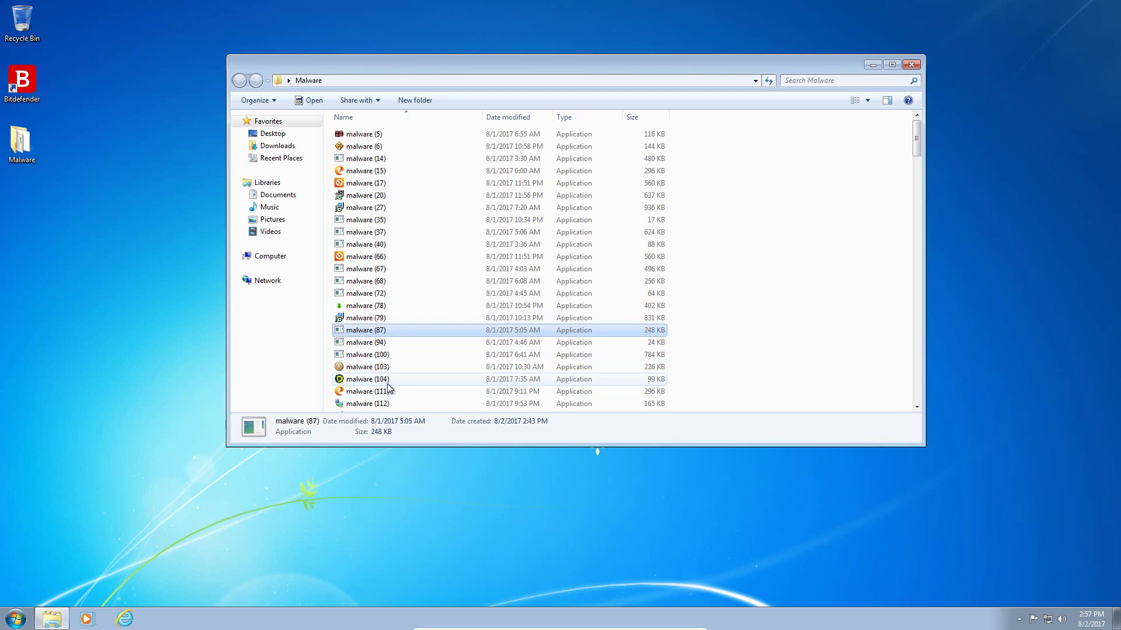
double_click(377, 354)
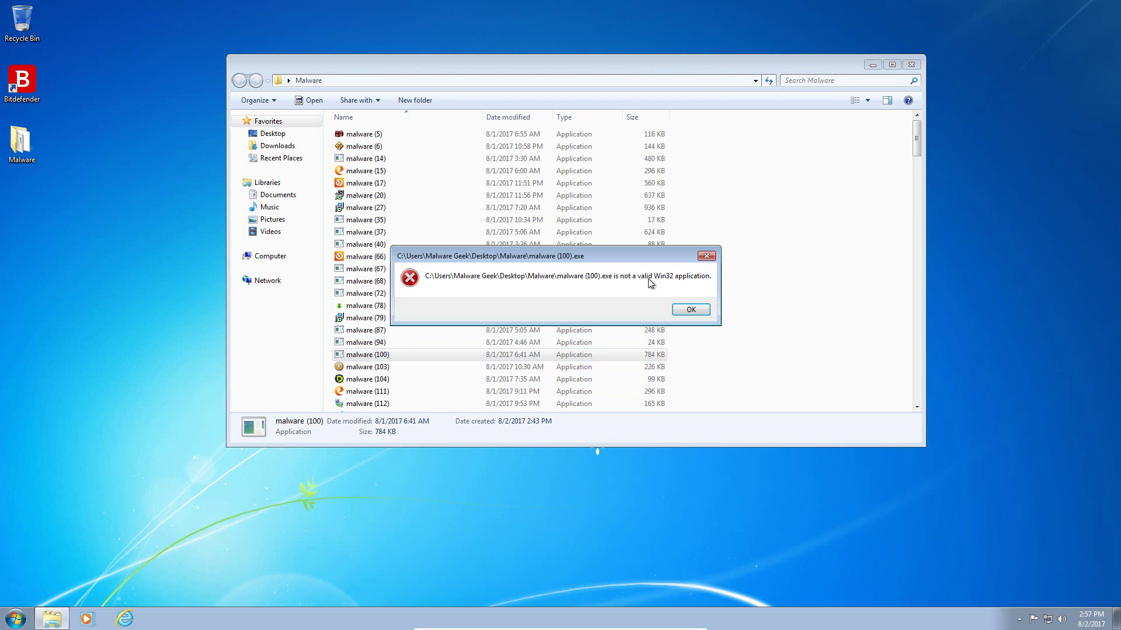
left_click(688, 310)
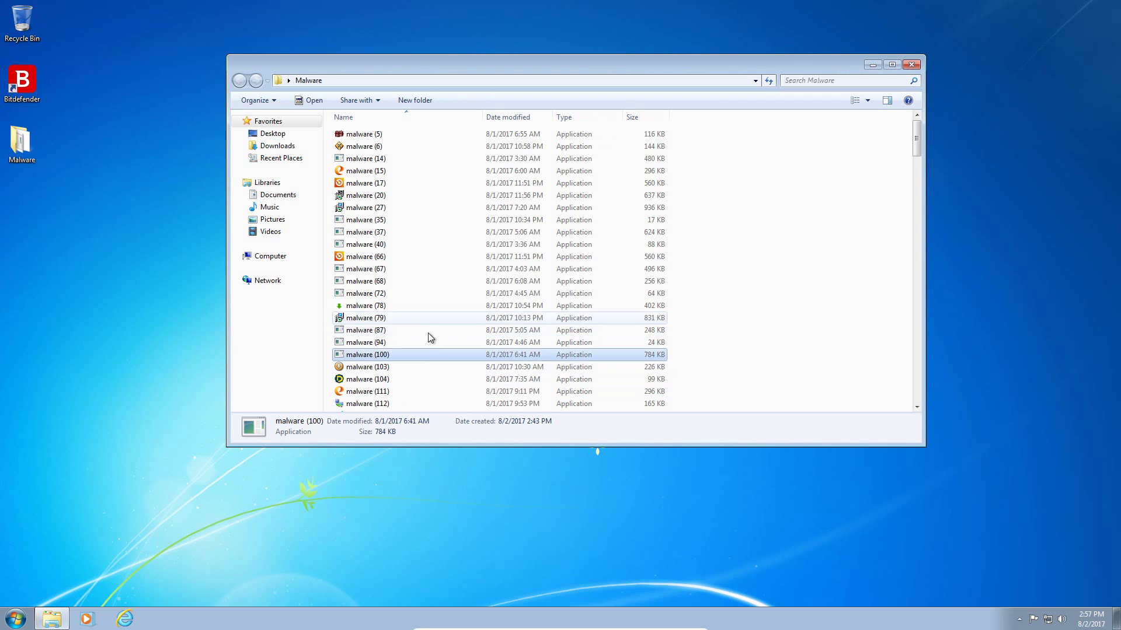
Step: Run malware (103) and exit the TeamViewer Setup wizard without installing
left_click(379, 370)
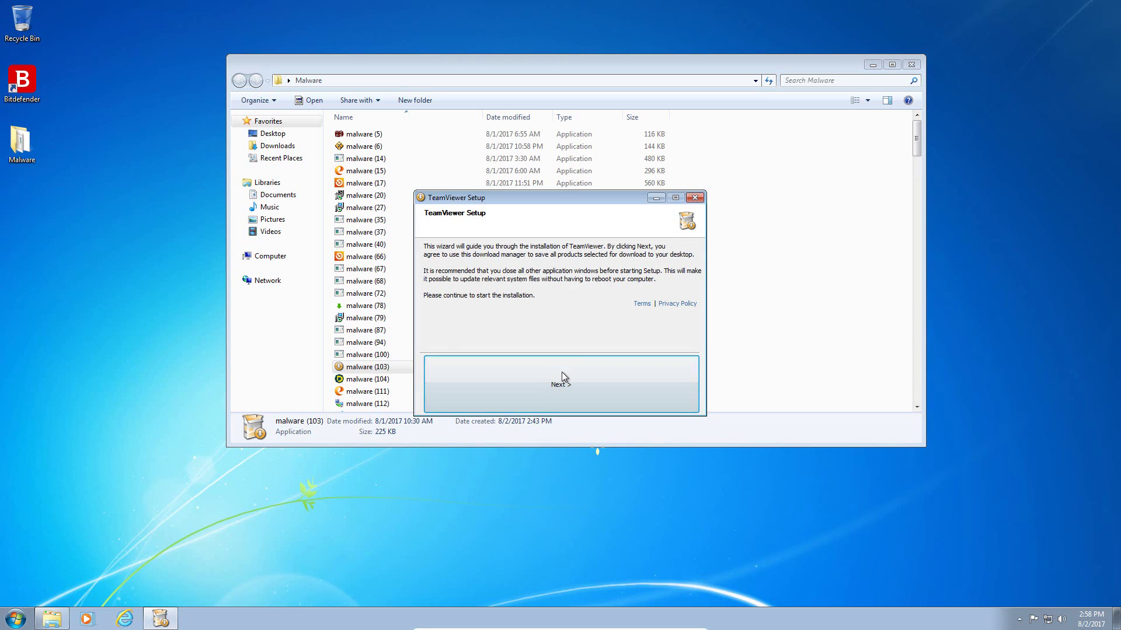
left_click(695, 198)
left_click(584, 349)
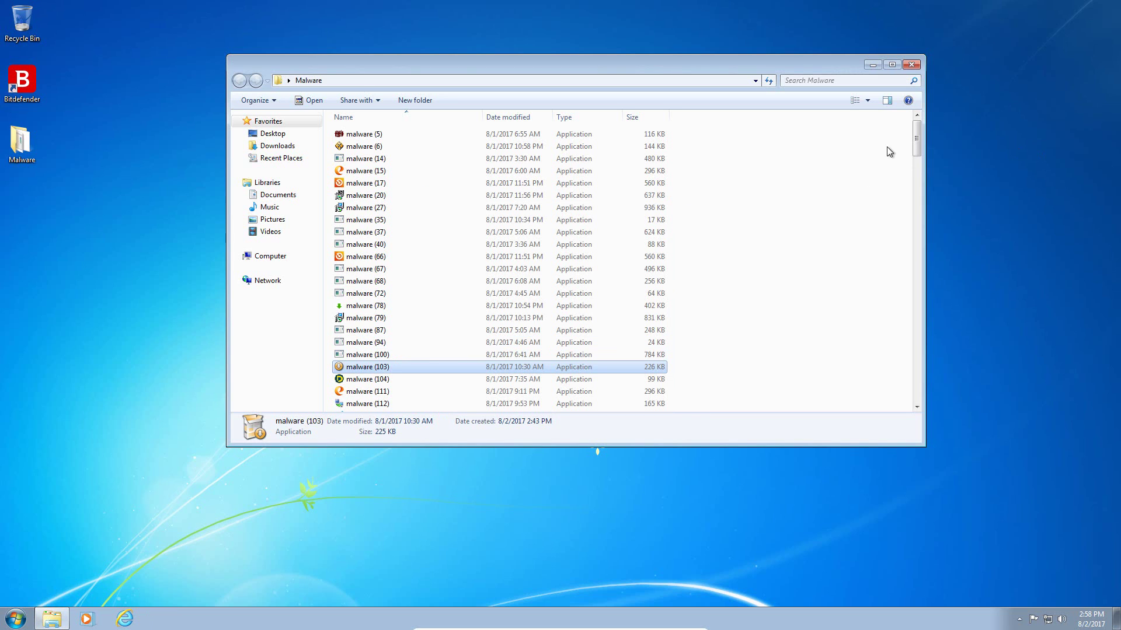
Step: Run malware (129) and malware (130), and start the Flash Player Pro download, accepting the Yahoo search and Avast Free Antivirus offers
left_click_drag(916, 149, 915, 180)
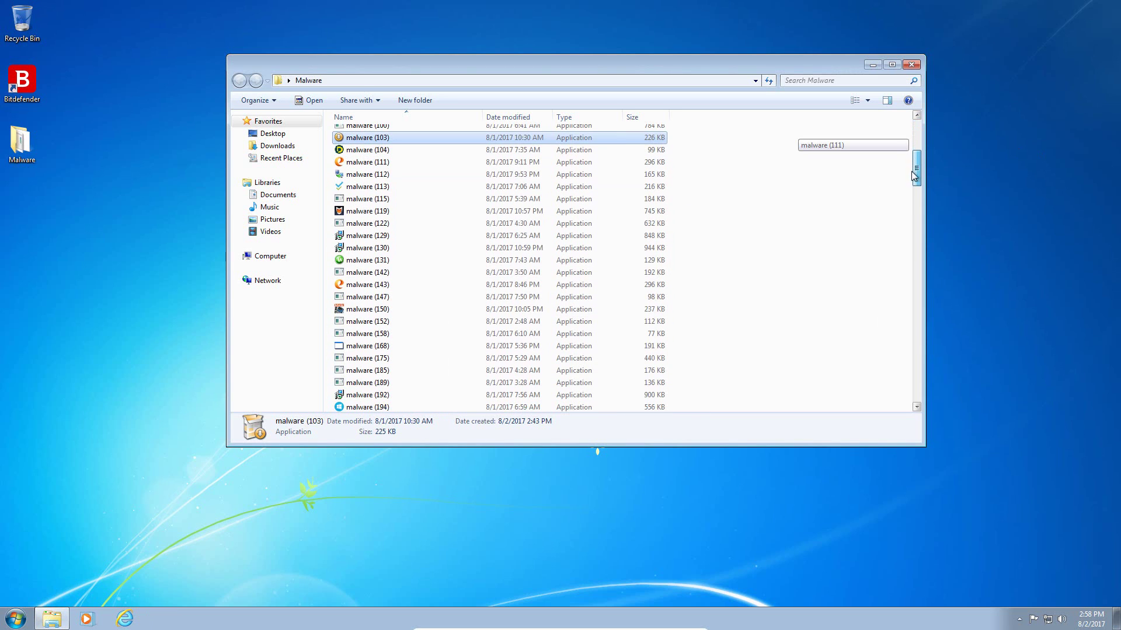
double_click(356, 239)
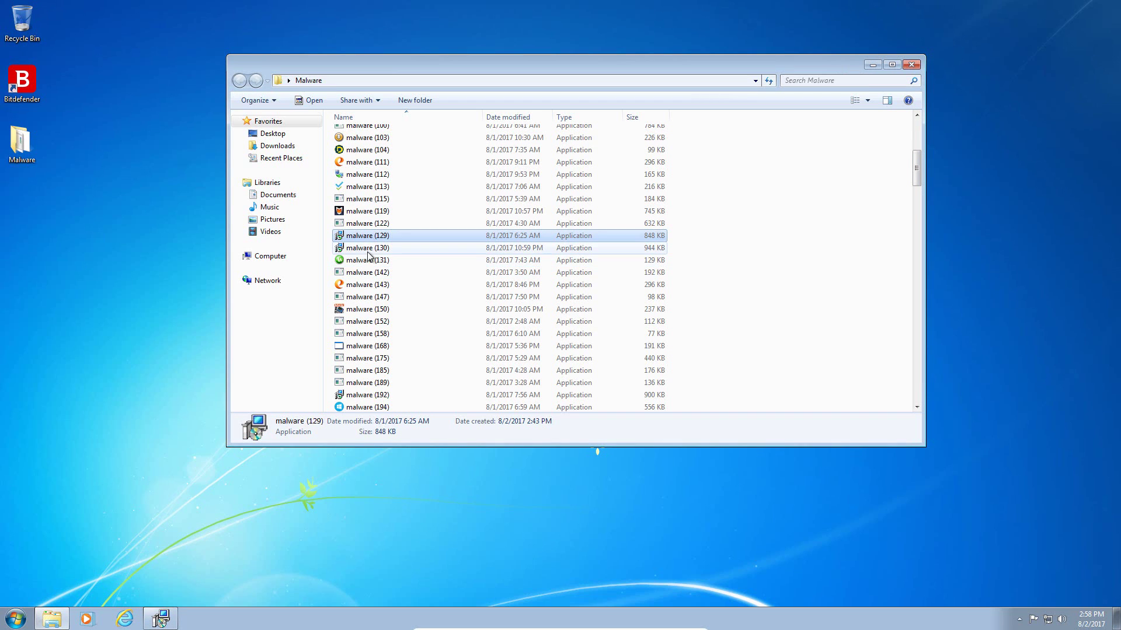
double_click(368, 248)
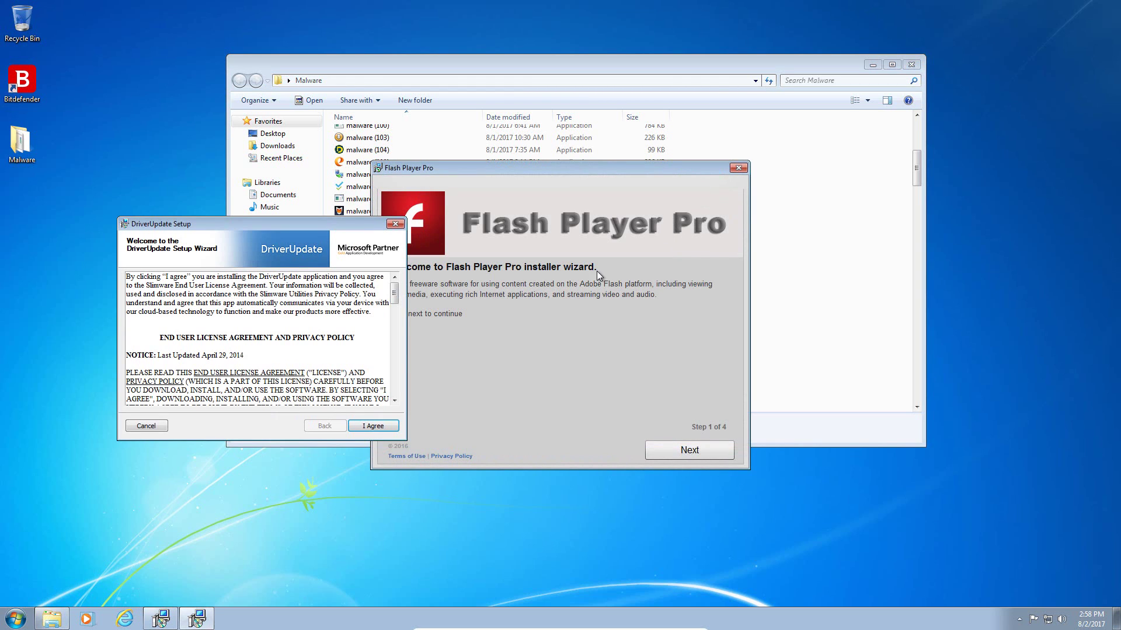
left_click(670, 450)
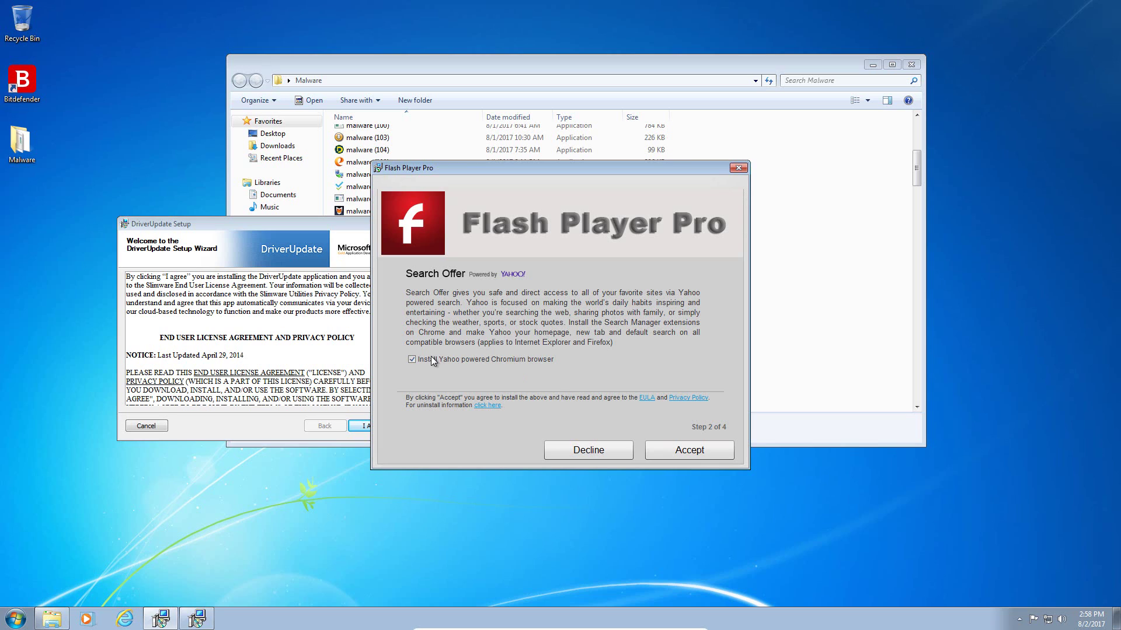
left_click(686, 448)
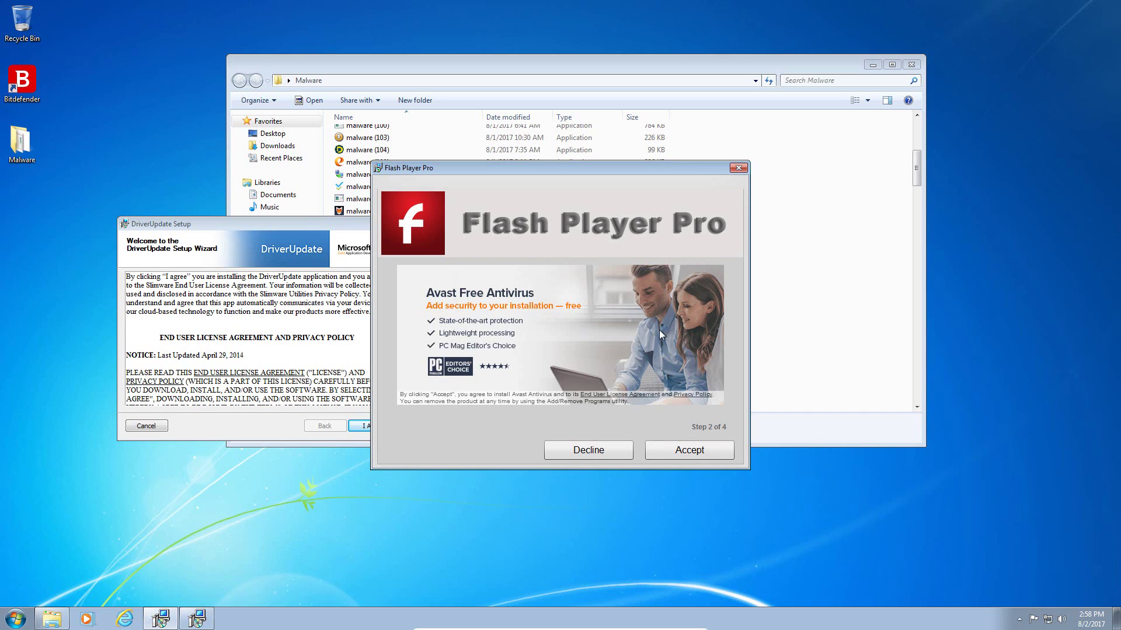
left_click(686, 451)
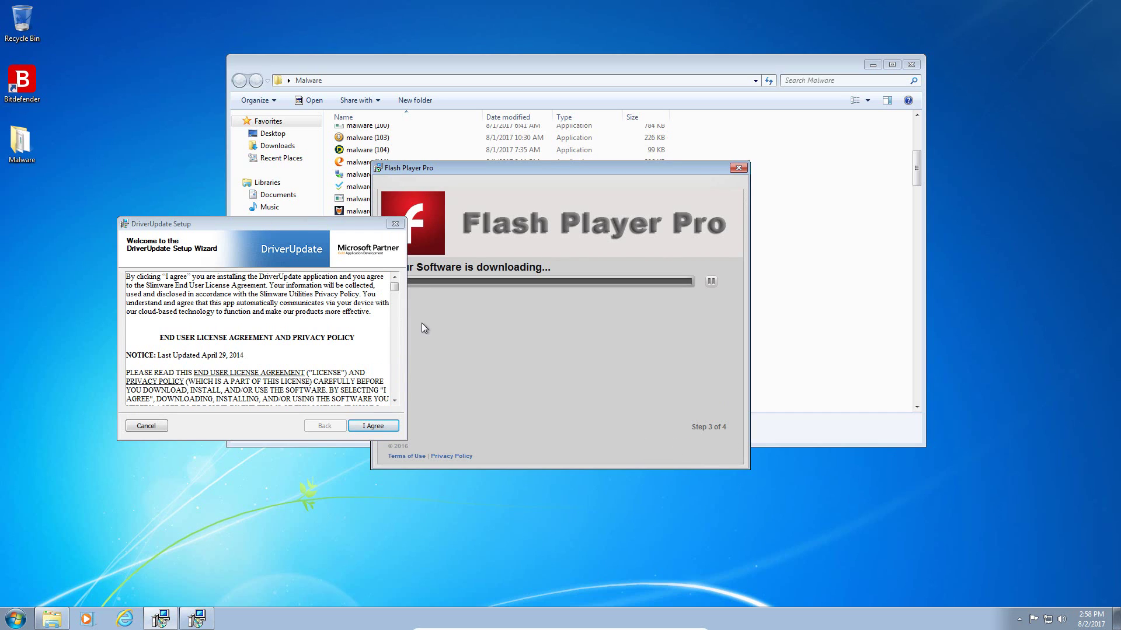
Step: Accept the DriverUpdate license agreement to start its installation, keeping the setup window beside the Malware file list
left_click(309, 244)
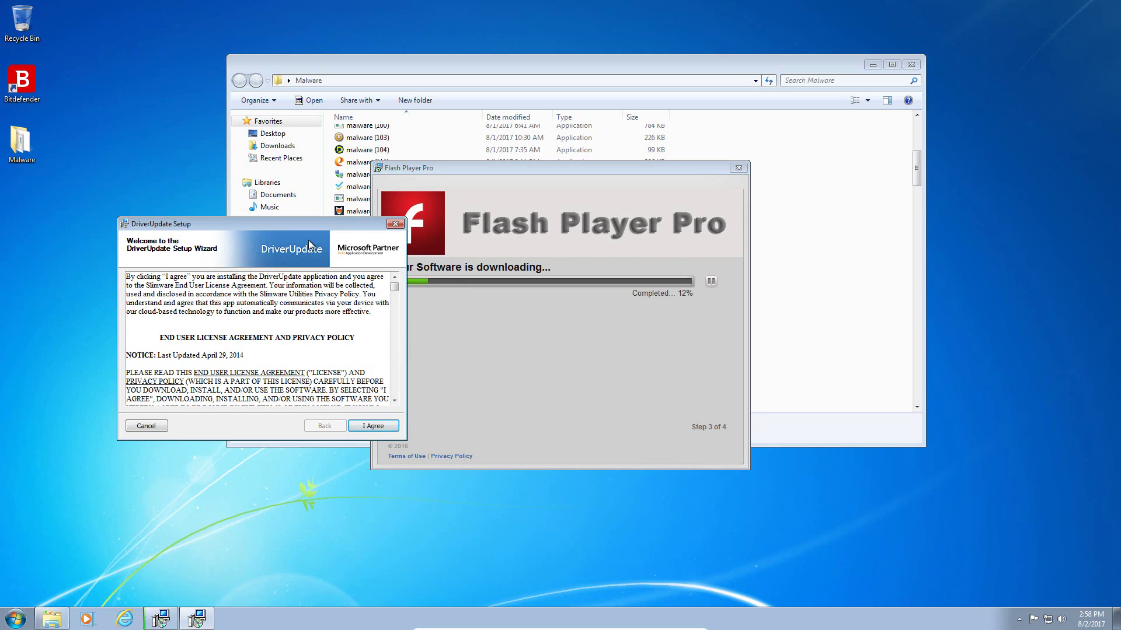
left_click(373, 426)
left_click(354, 426)
left_click(858, 220)
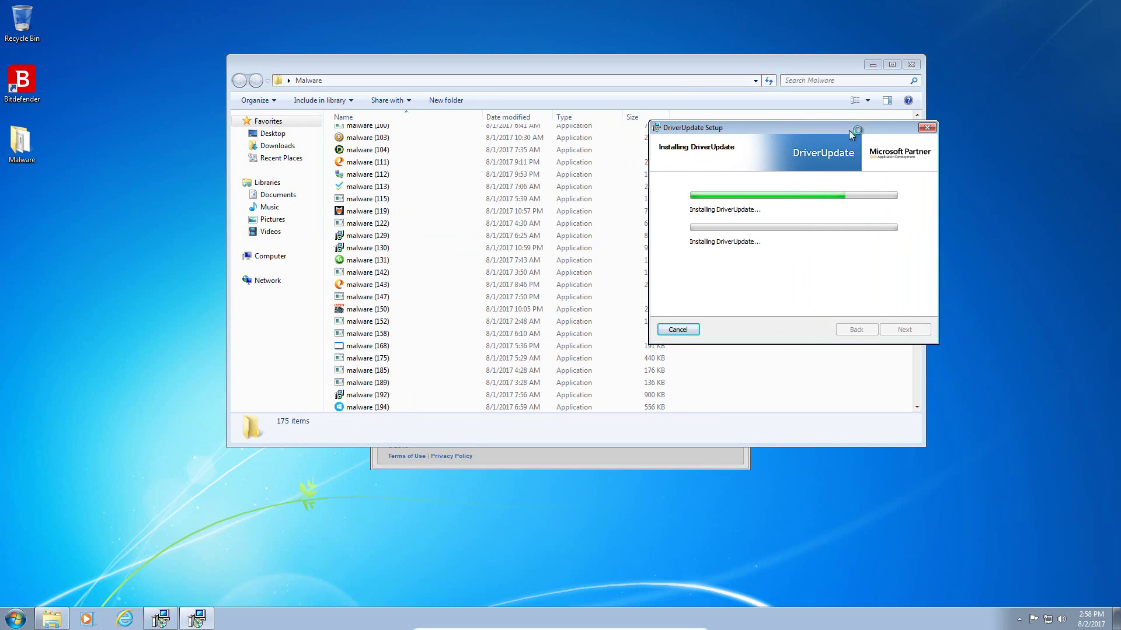
Step: Run the samples malware (150), malware (168) and malware (189), dismissing the invalid application error
left_click(398, 309)
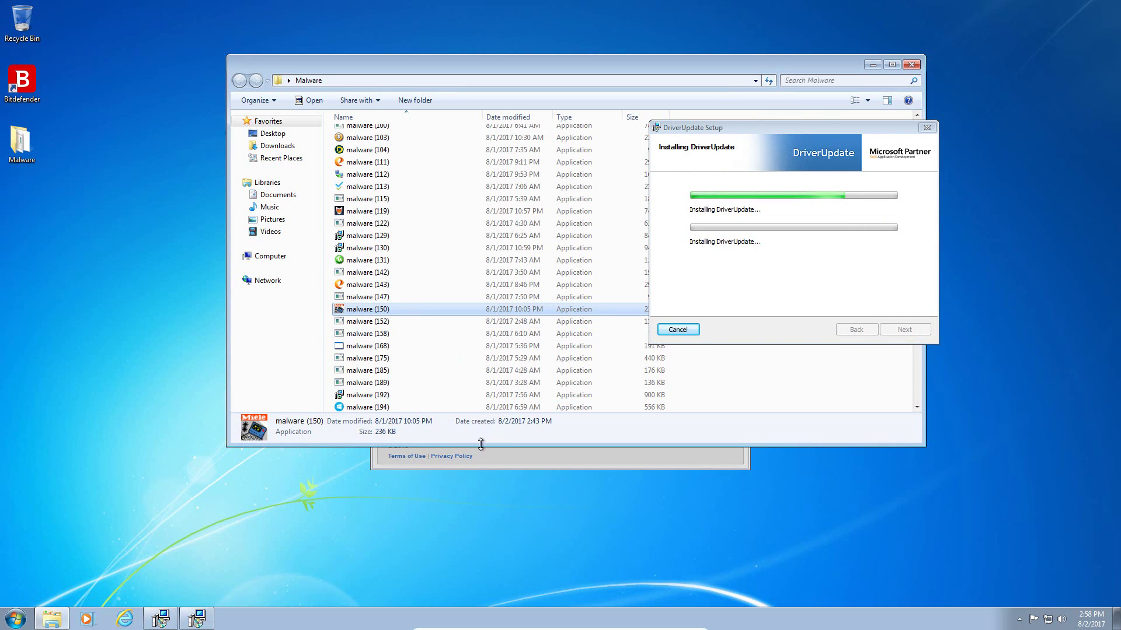
scroll(490, 403, "down", 3)
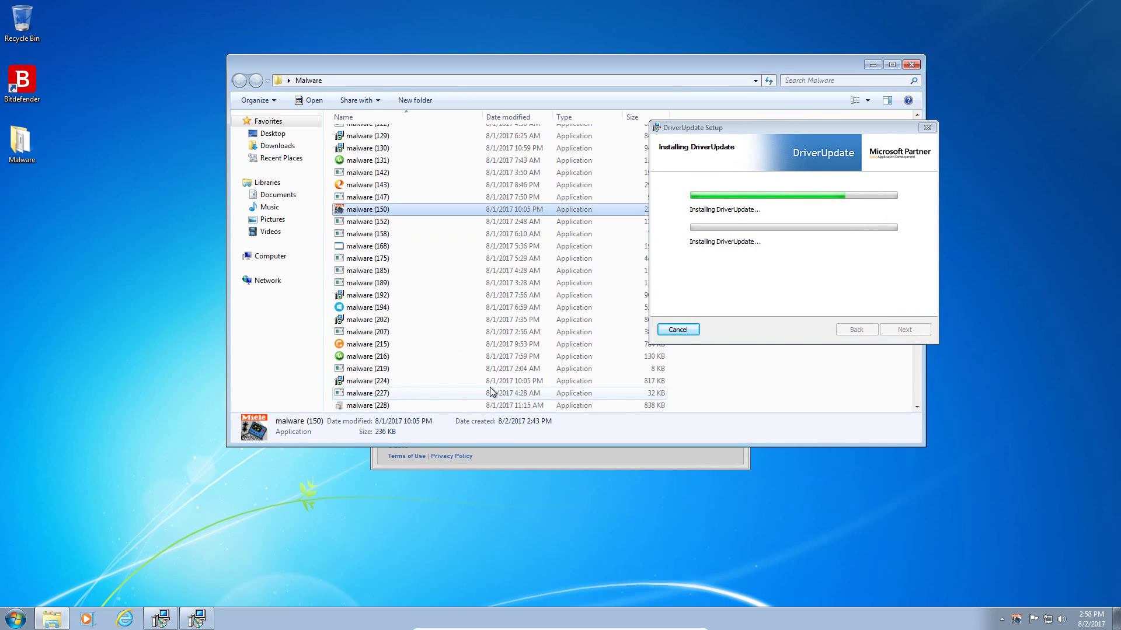
double_click(396, 246)
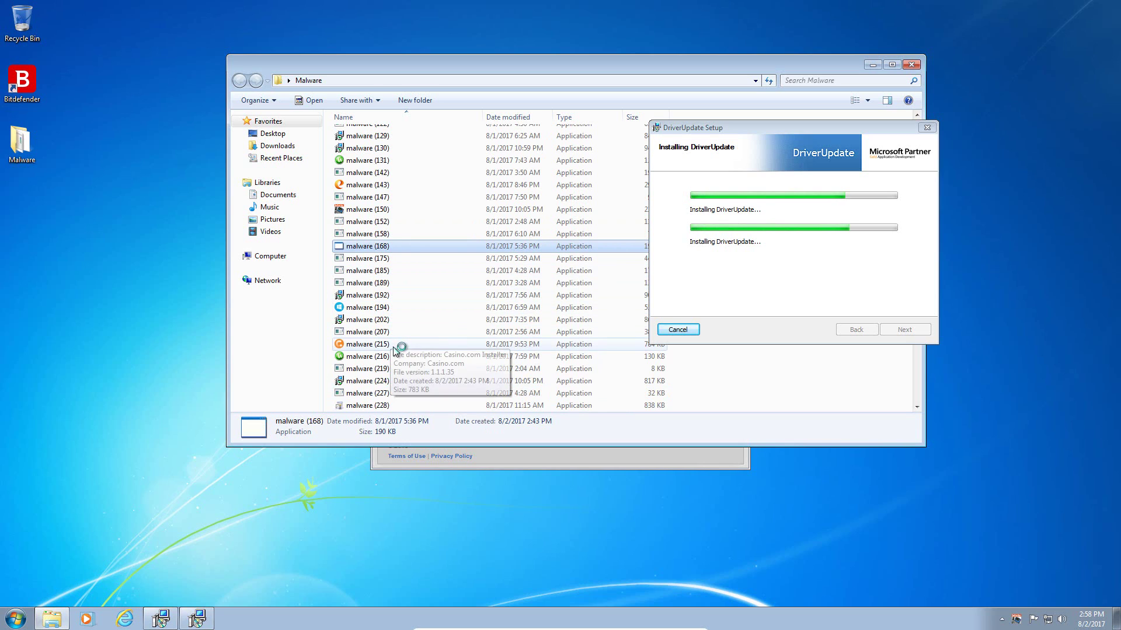
double_click(394, 284)
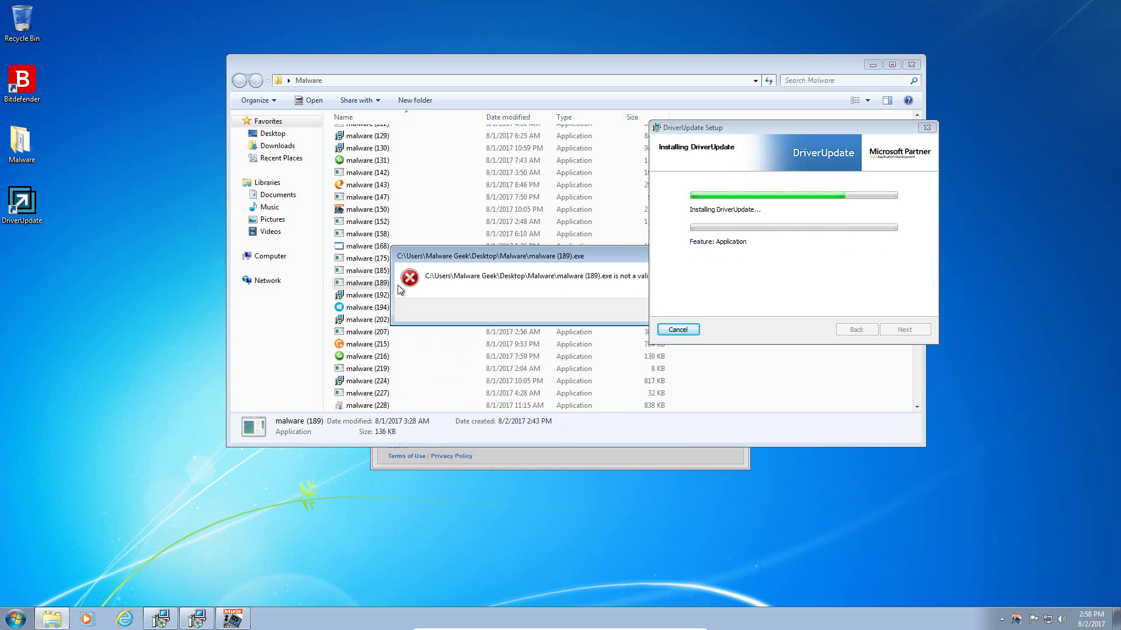
left_click_drag(478, 261, 359, 267)
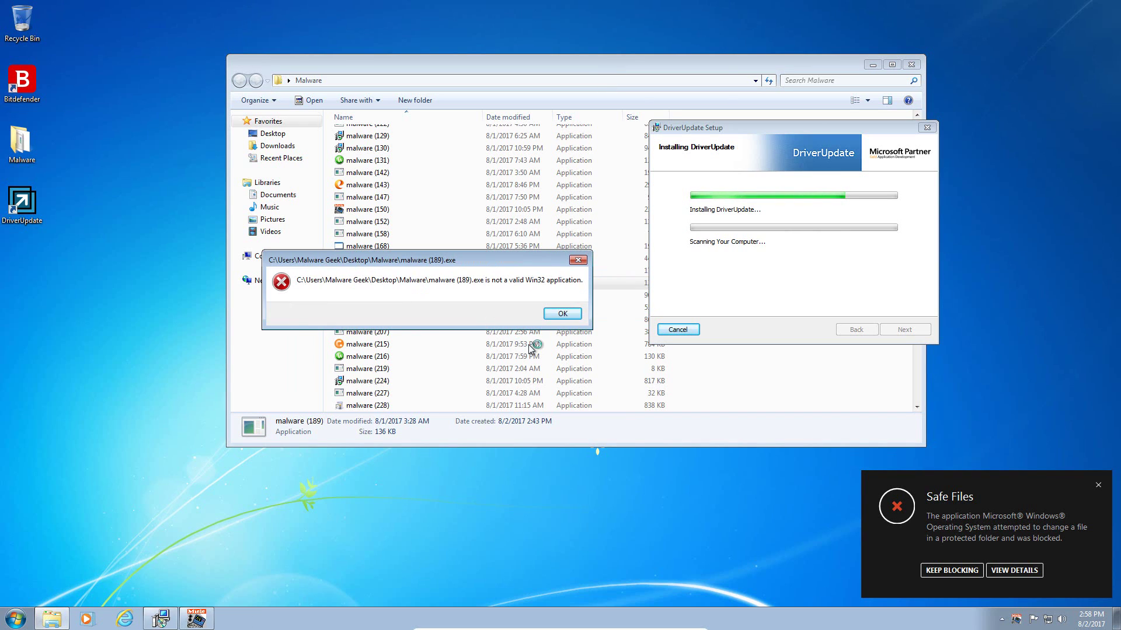
left_click(561, 315)
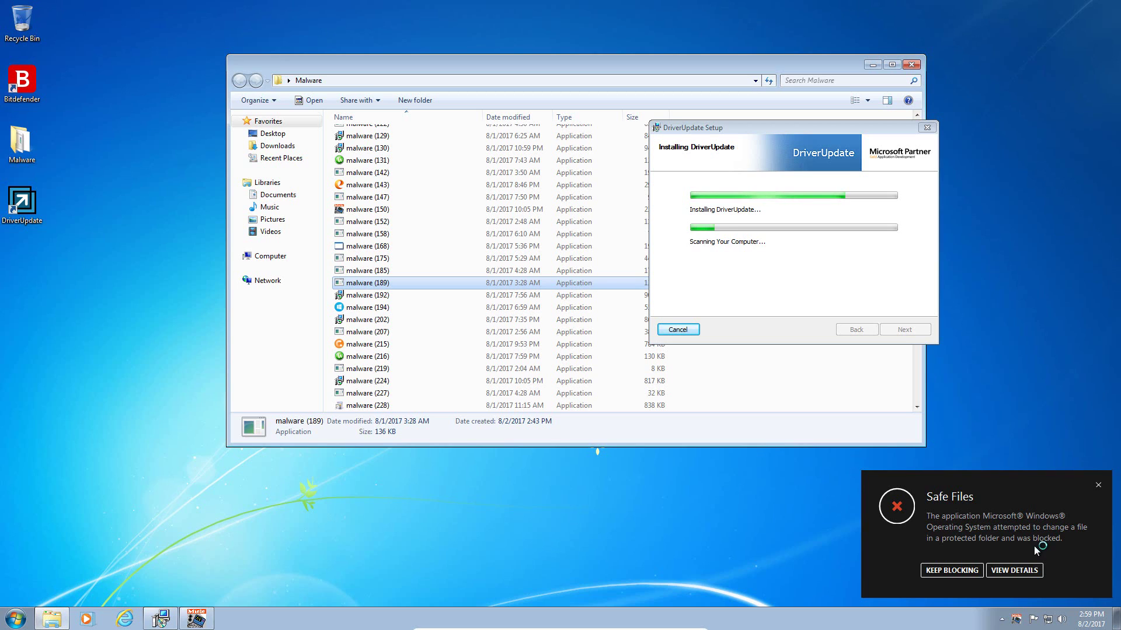
Step: Examine the Safe Files alert details, including application access and protected folders, and close the Safe Files window
left_click(1008, 572)
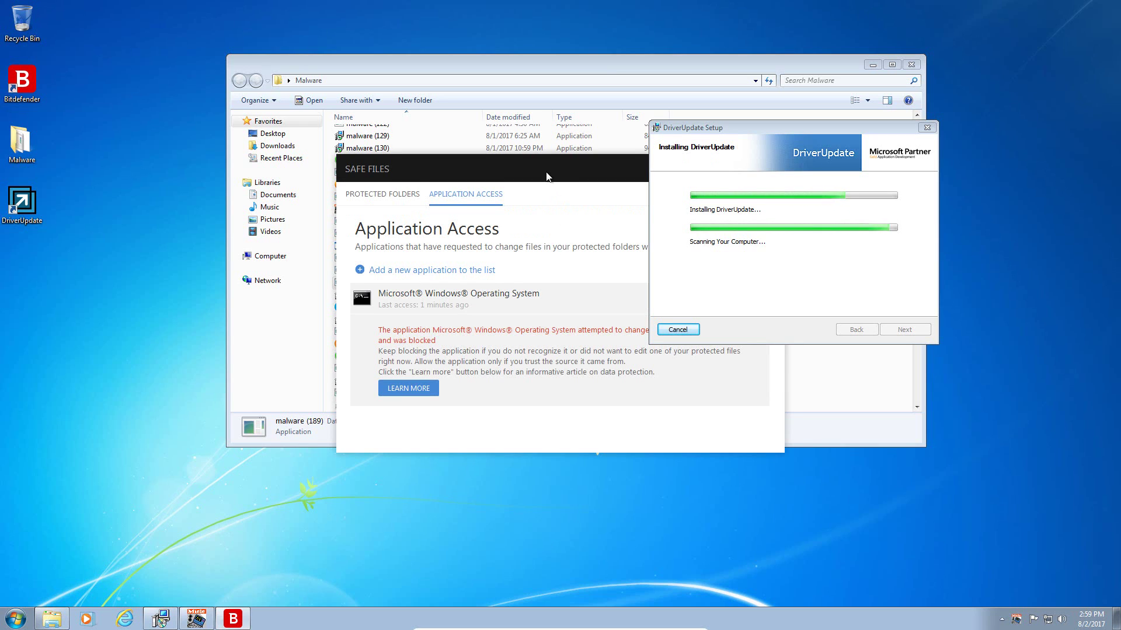
left_click_drag(423, 163, 407, 168)
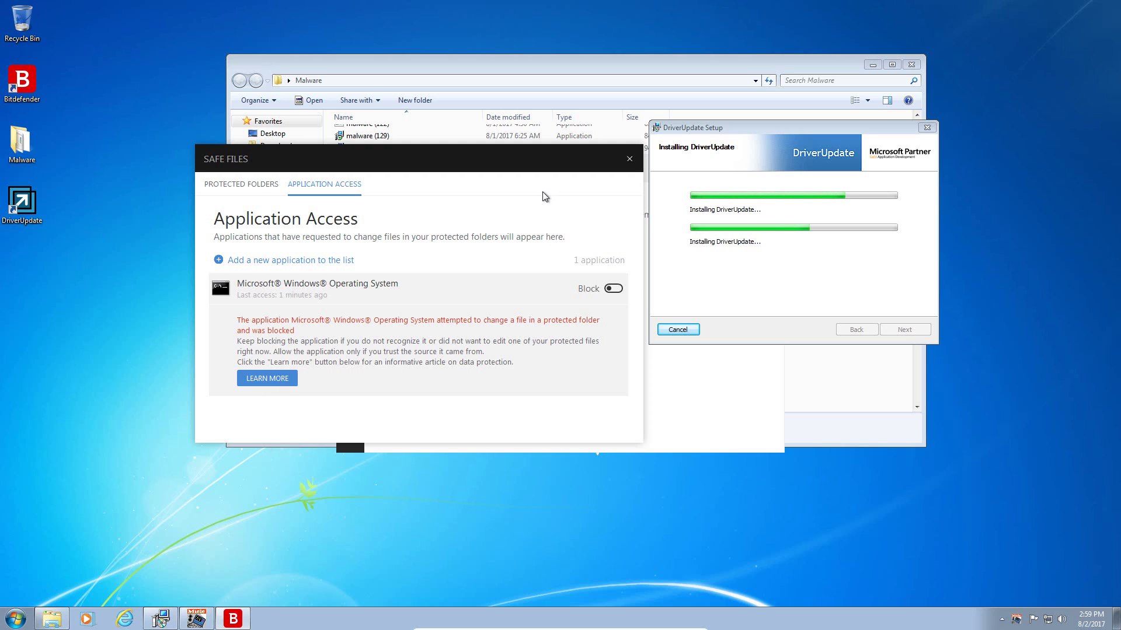
left_click(261, 188)
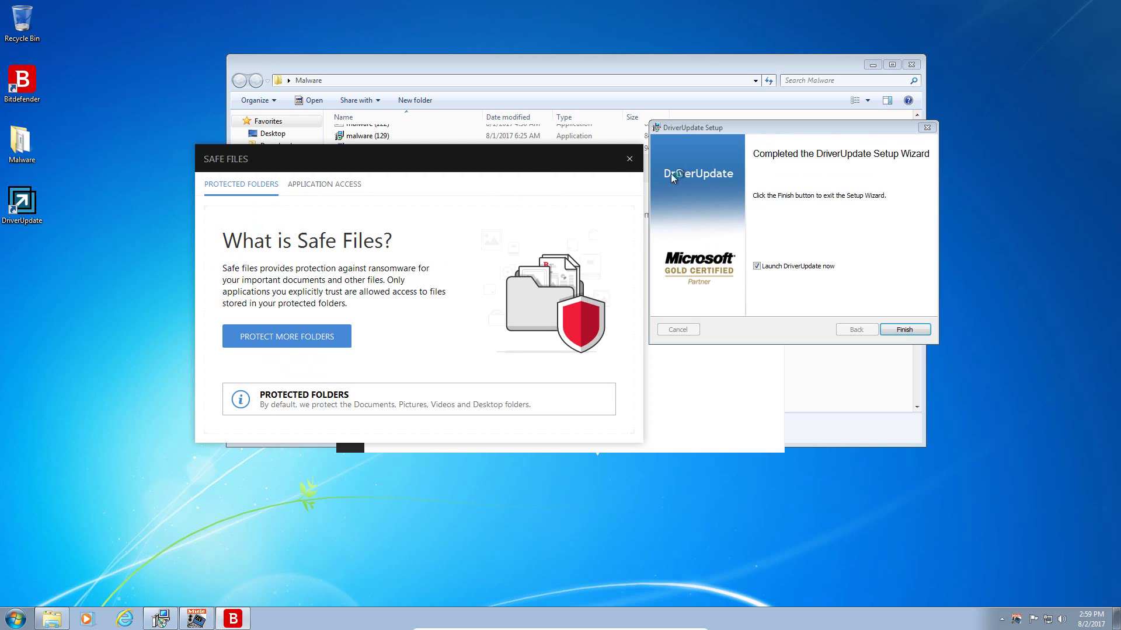
left_click(629, 159)
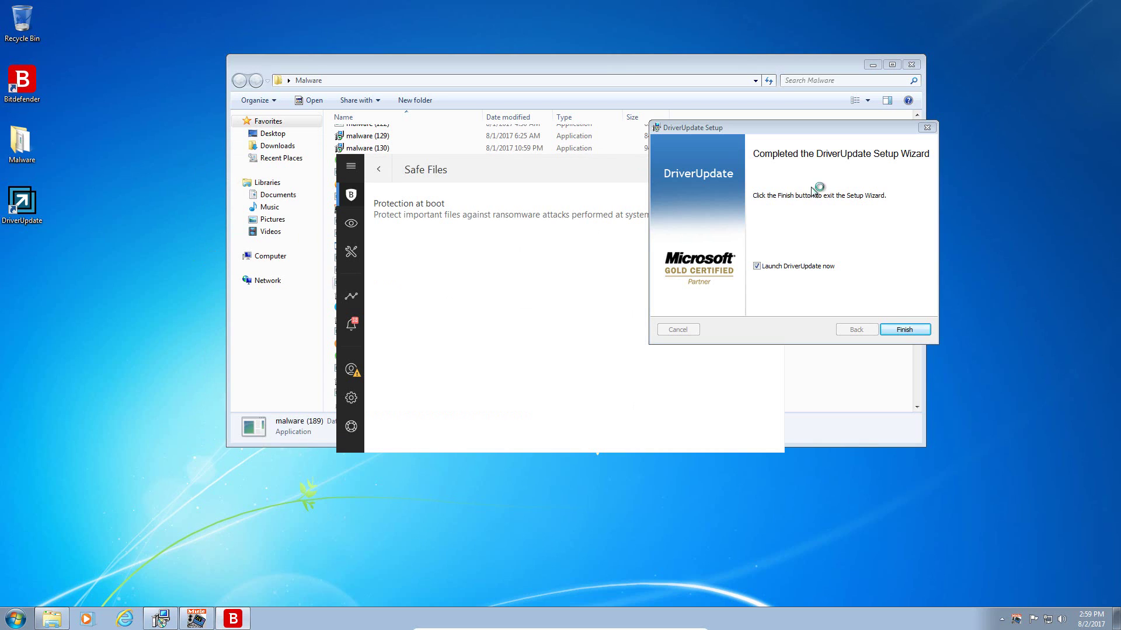
Step: Finish the DriverUpdate setup with its launch option on, dismiss the error, close DriverUpdate and return to the Malware folder
left_click(904, 331)
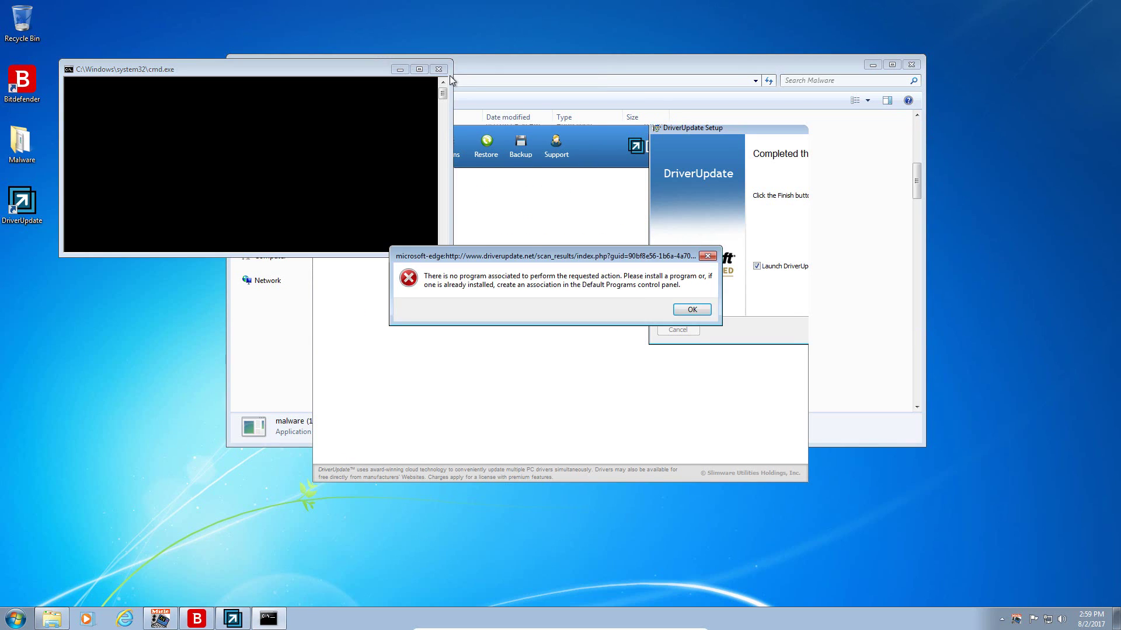
left_click(683, 310)
left_click(796, 135)
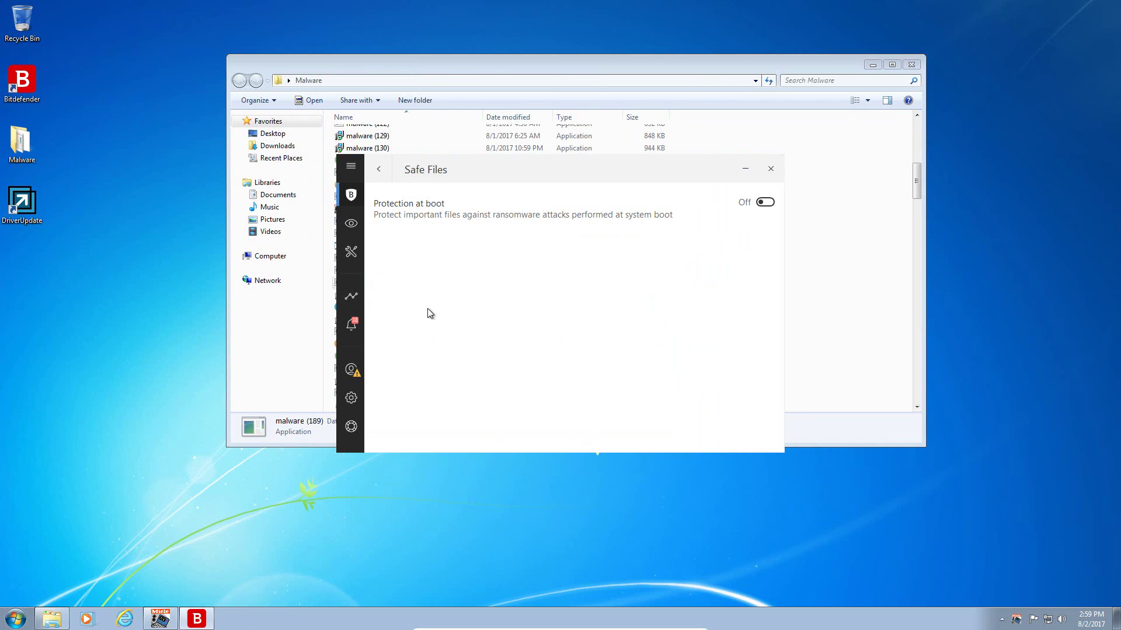
left_click(316, 376)
Step: Run malware (192) and malware (207), let the YTD Video Downloader wizard download its software, and close the wizard
double_click(390, 294)
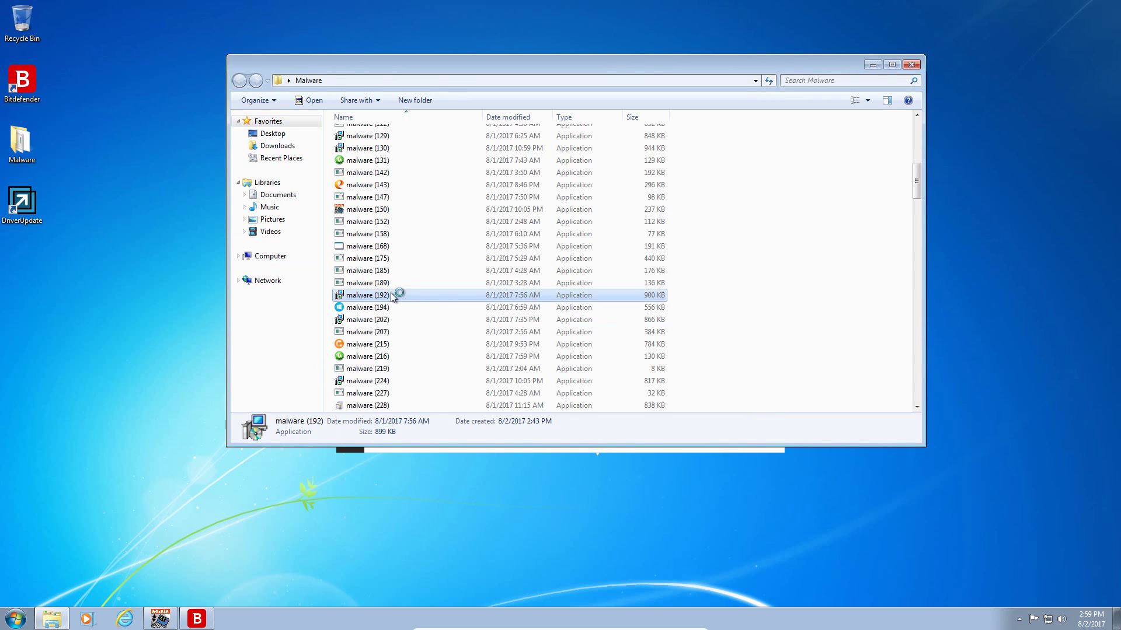
double_click(400, 331)
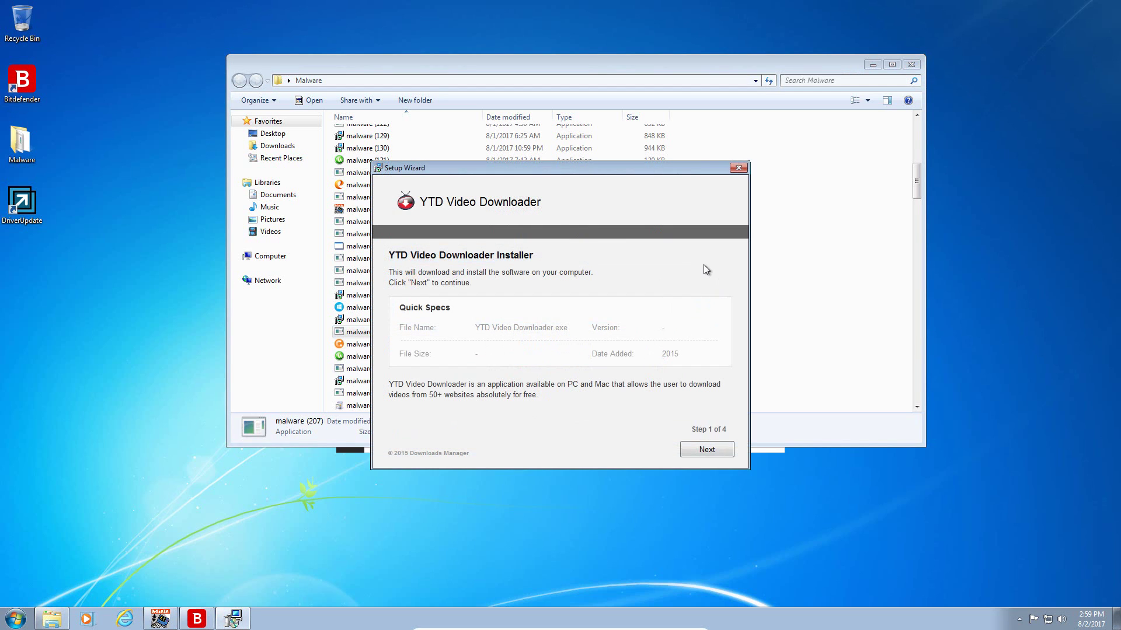
left_click(712, 450)
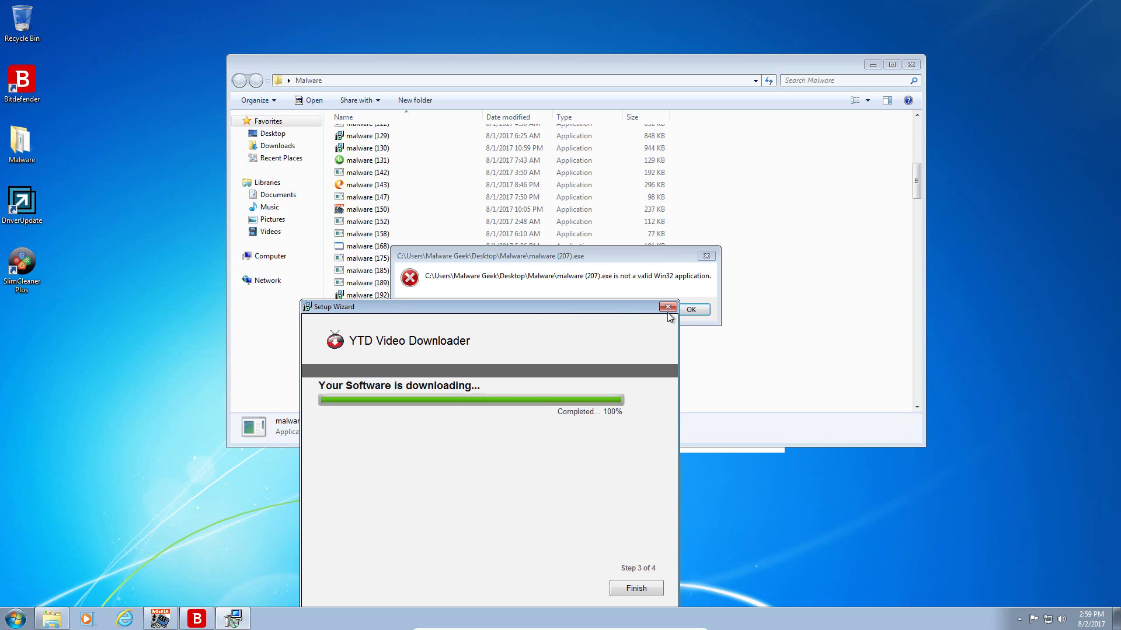
left_click(668, 308)
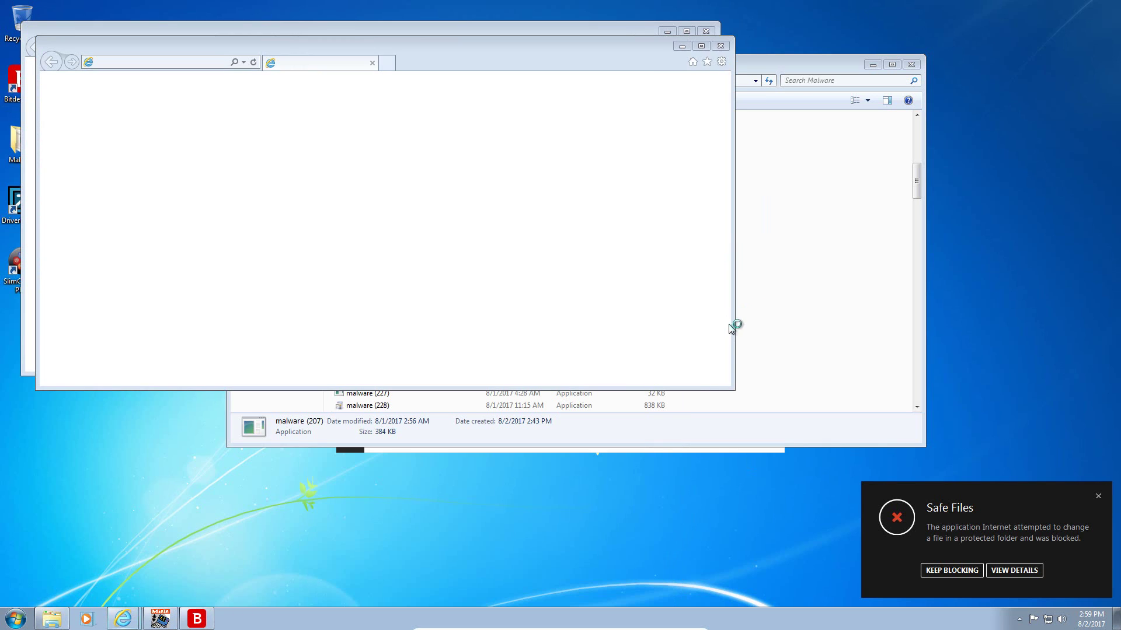
Step: Dismiss the Safe Files alert and close both Internet Explorer windows opened by the installer
left_click(1098, 497)
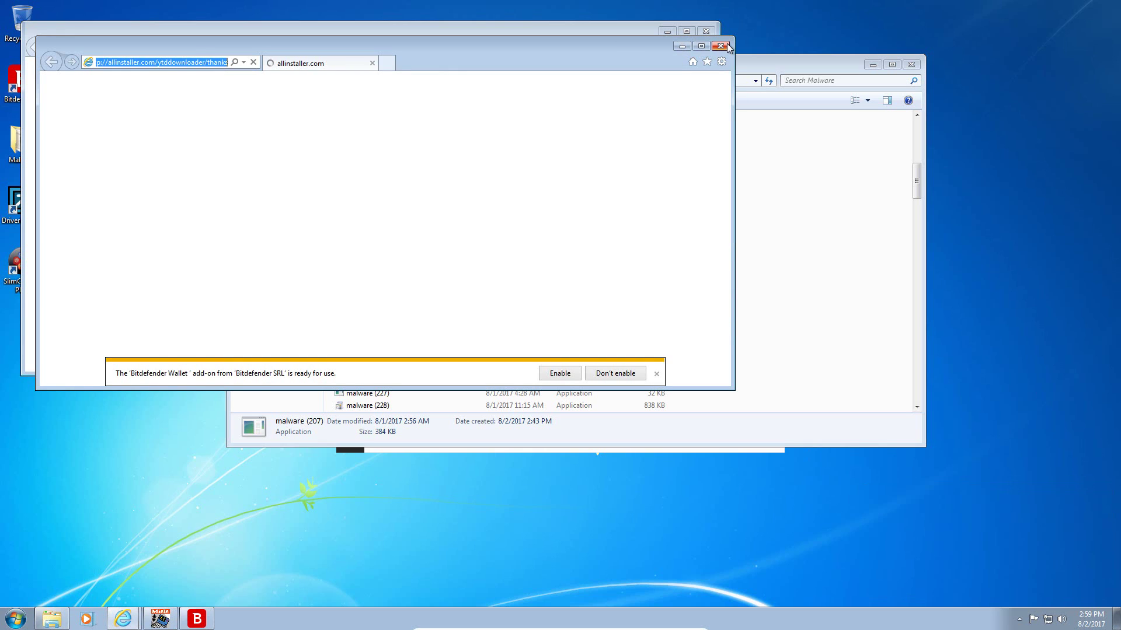
left_click(720, 46)
left_click(706, 31)
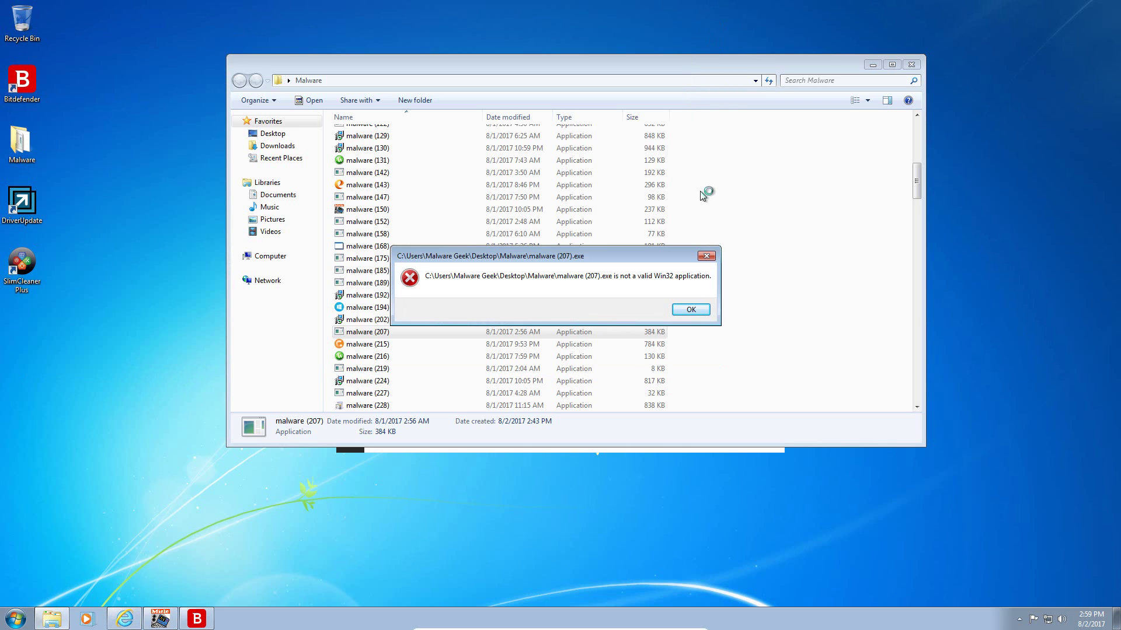
Step: Dismiss the malware (207) error, run malware (248) and malware (302), and close the install folder selection dialog
left_click(691, 310)
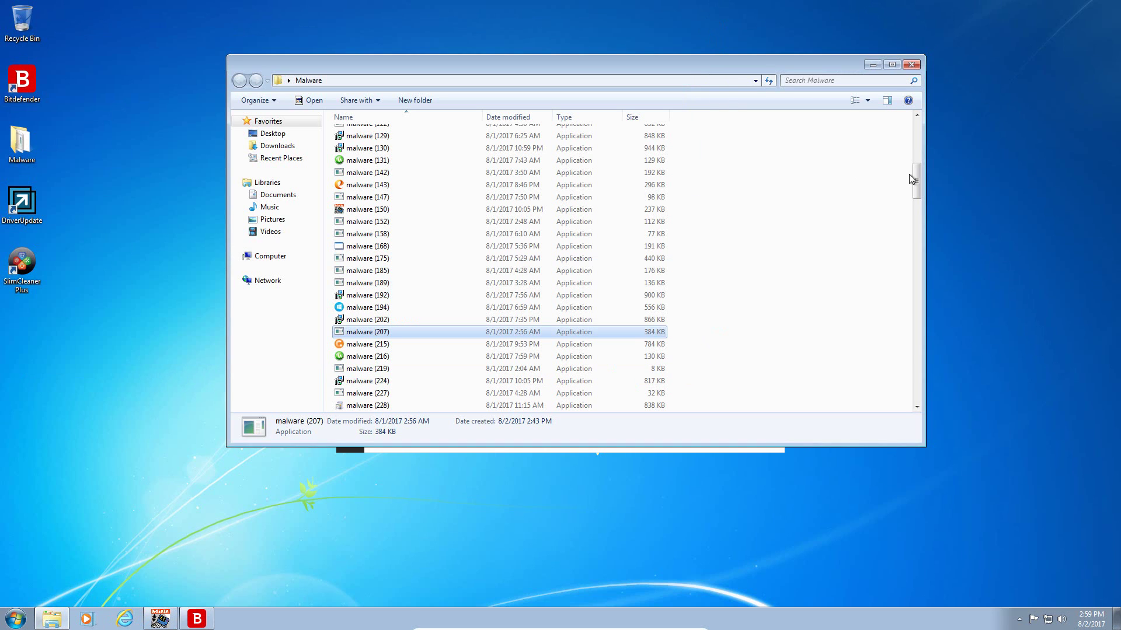
left_click_drag(919, 177, 920, 206)
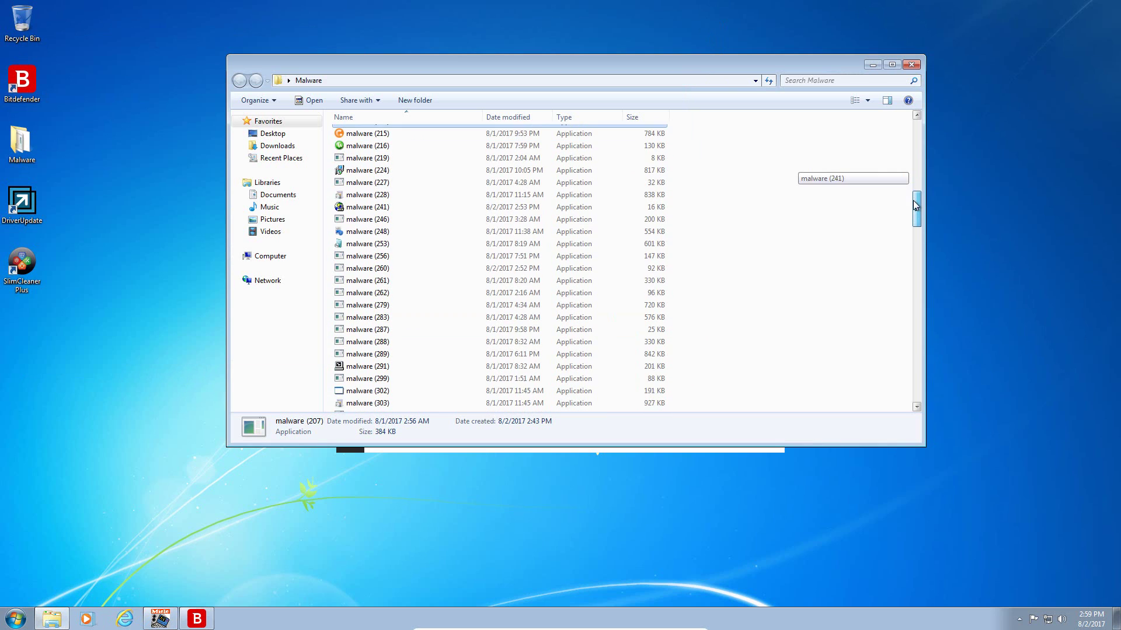
left_click(387, 233)
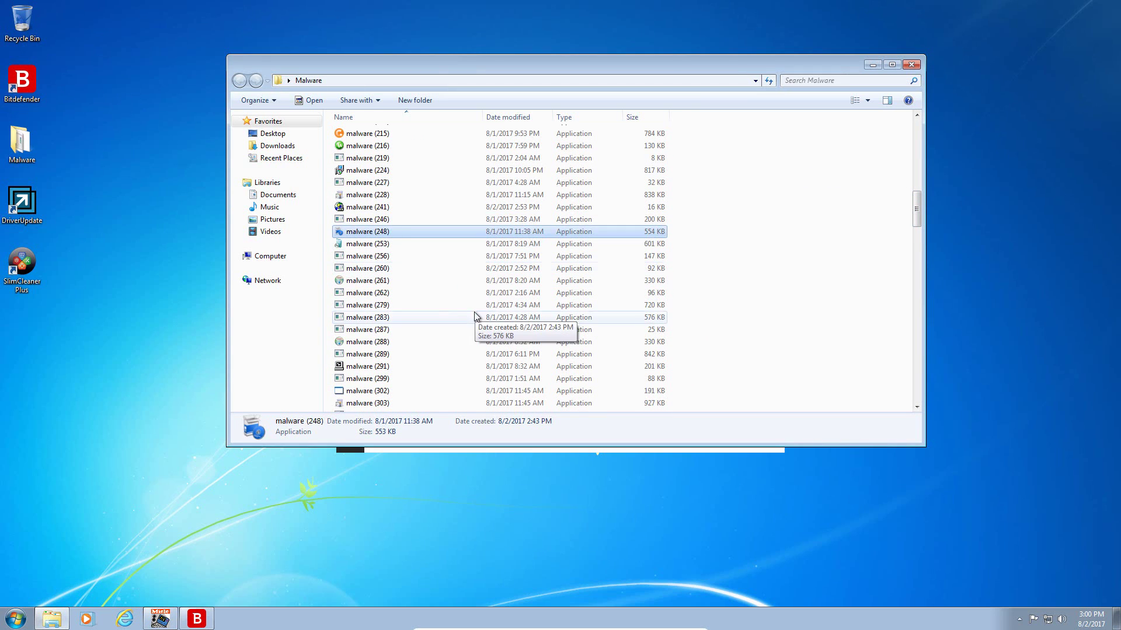
left_click(367, 391)
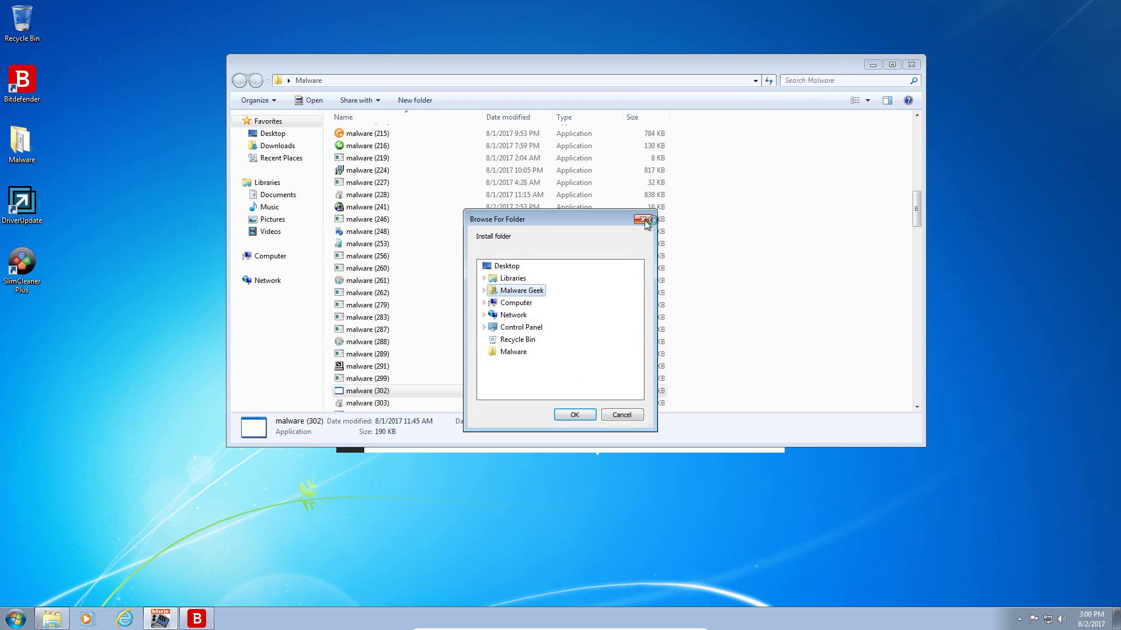
left_click(643, 220)
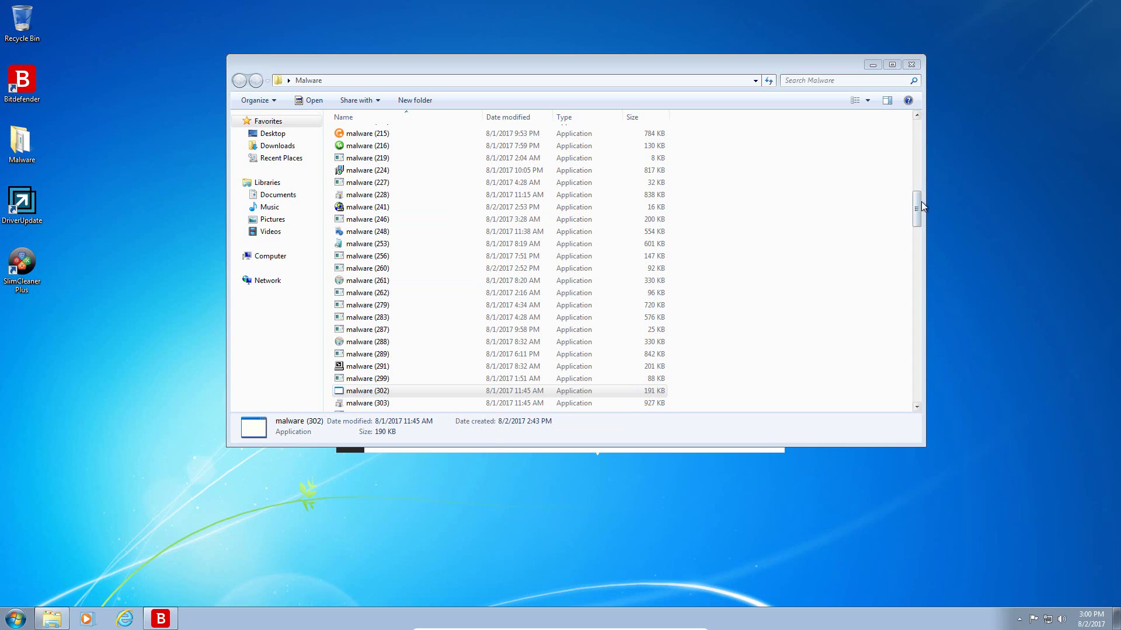
Step: Run malware (433) and malware (505) from the Malware folder and dismiss both of their error messages
scroll(440, 343, "down", 15)
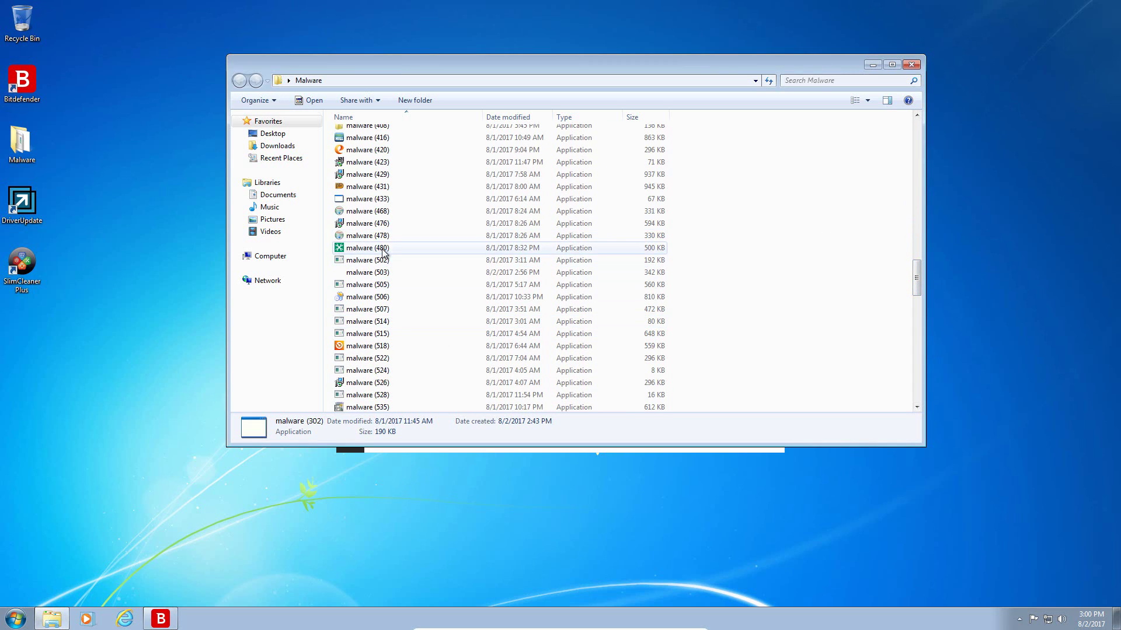
left_click(373, 199)
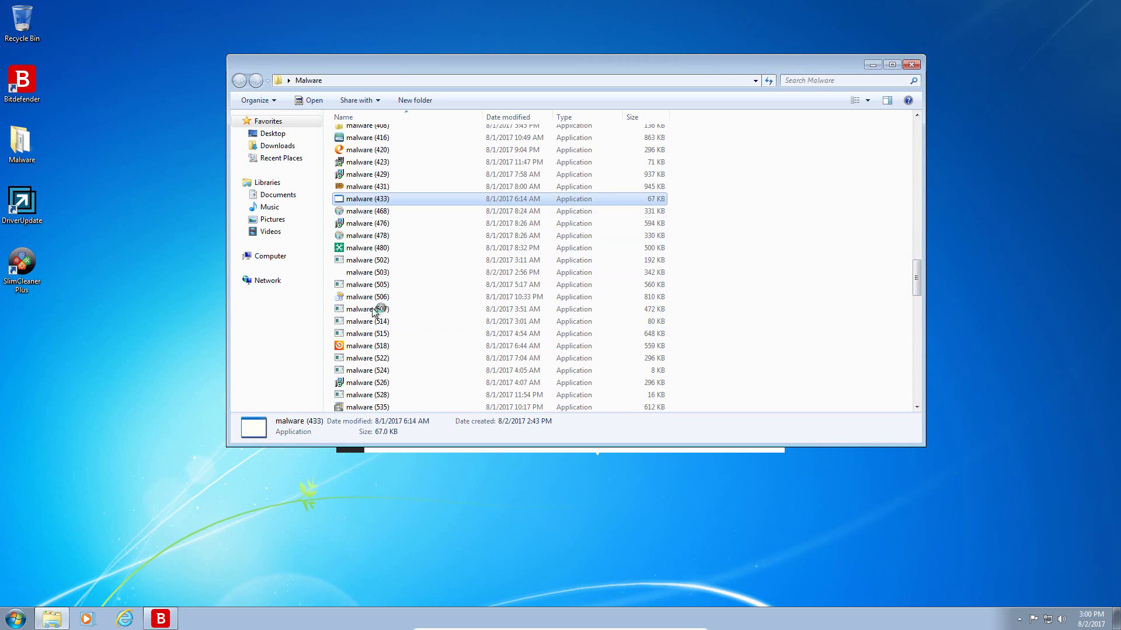
double_click(386, 285)
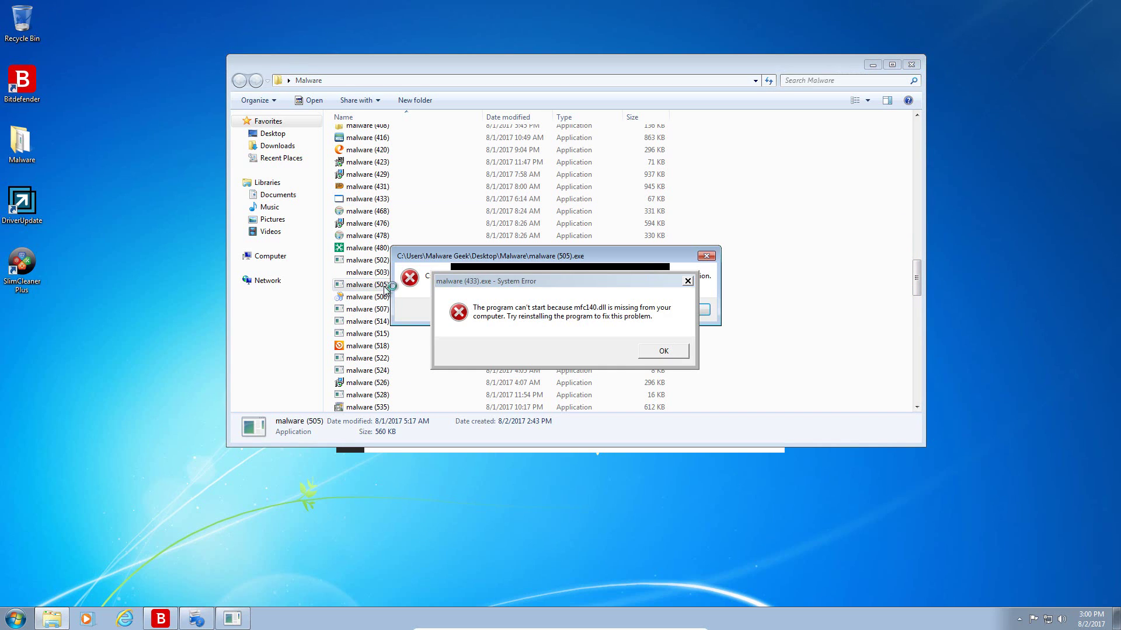
left_click(660, 350)
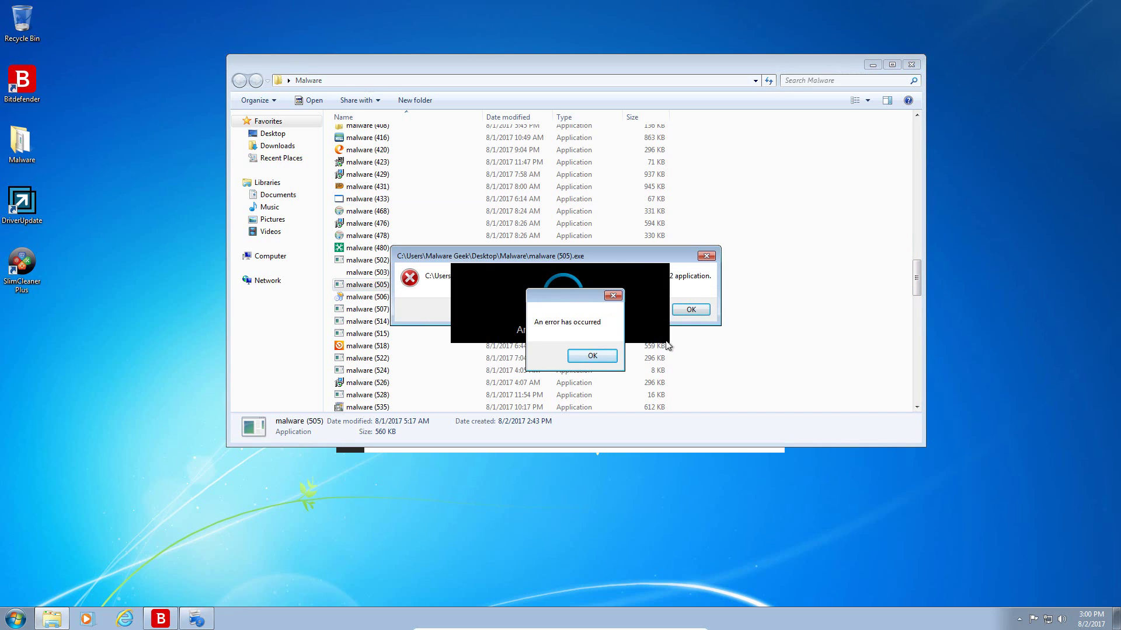
left_click(690, 310)
Step: Run malware (515), malware (524) and malware (514), dismissing each error message that comes up
double_click(367, 334)
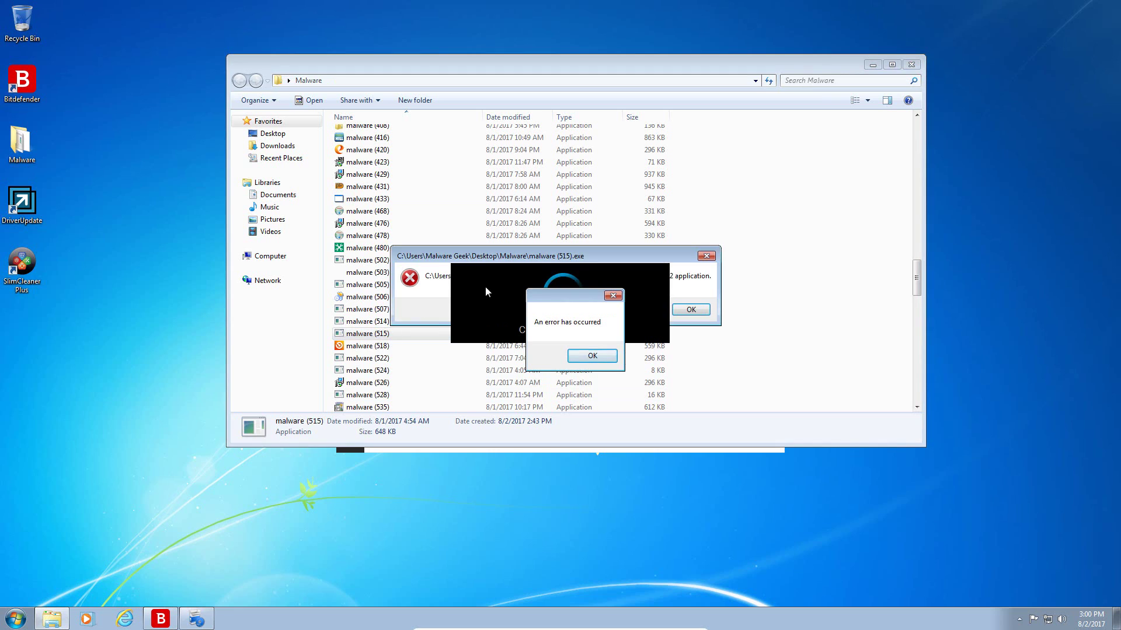
left_click(688, 310)
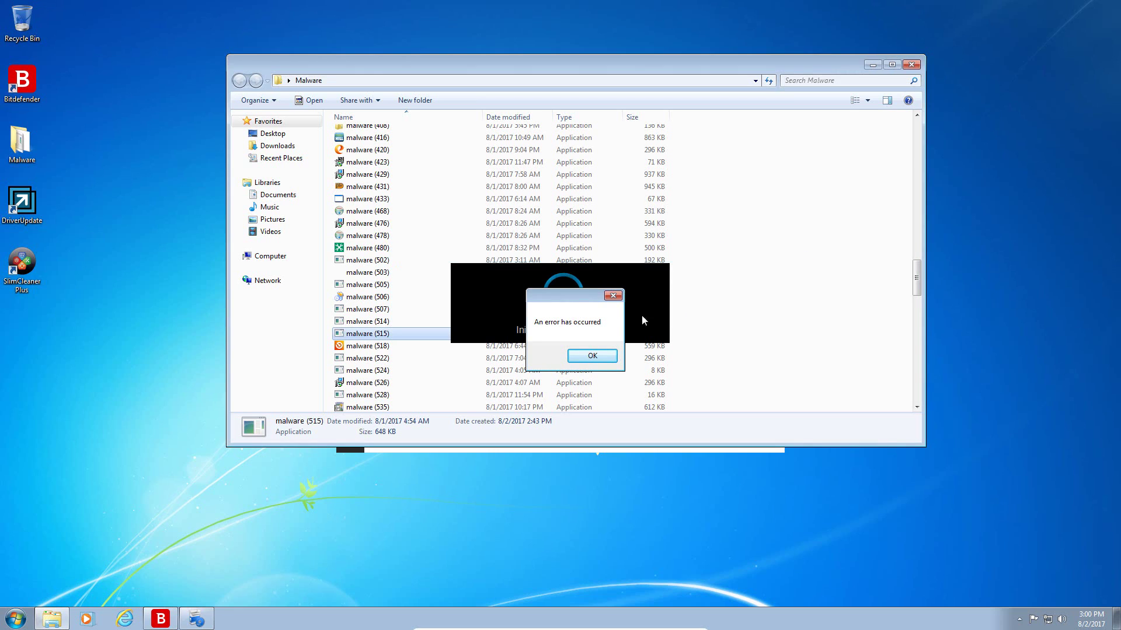
left_click(582, 359)
double_click(388, 371)
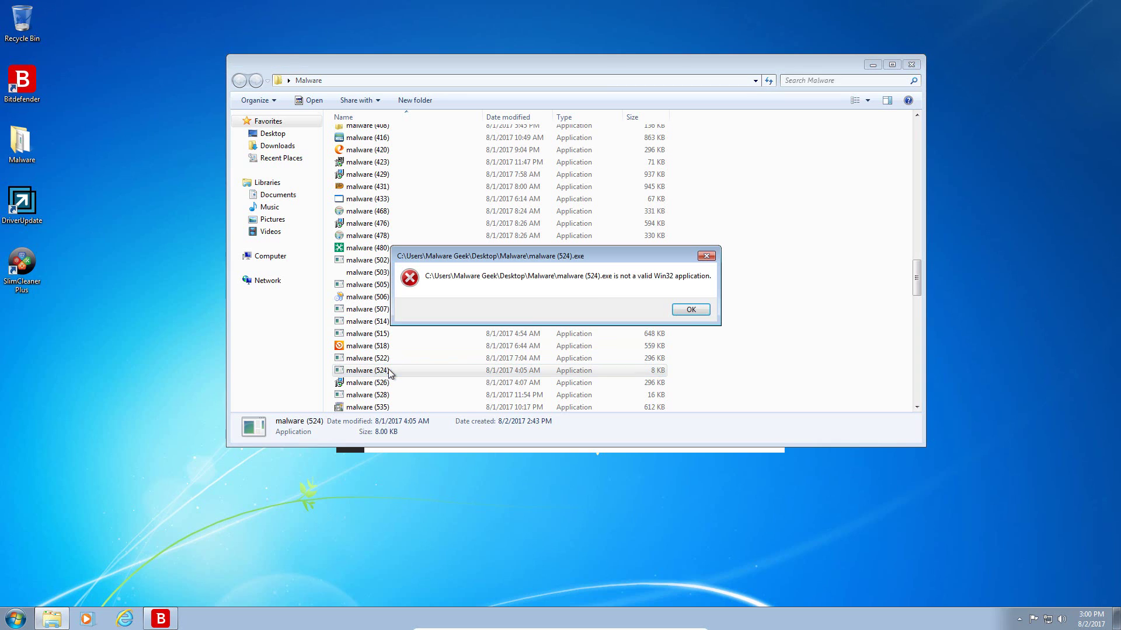
left_click(697, 310)
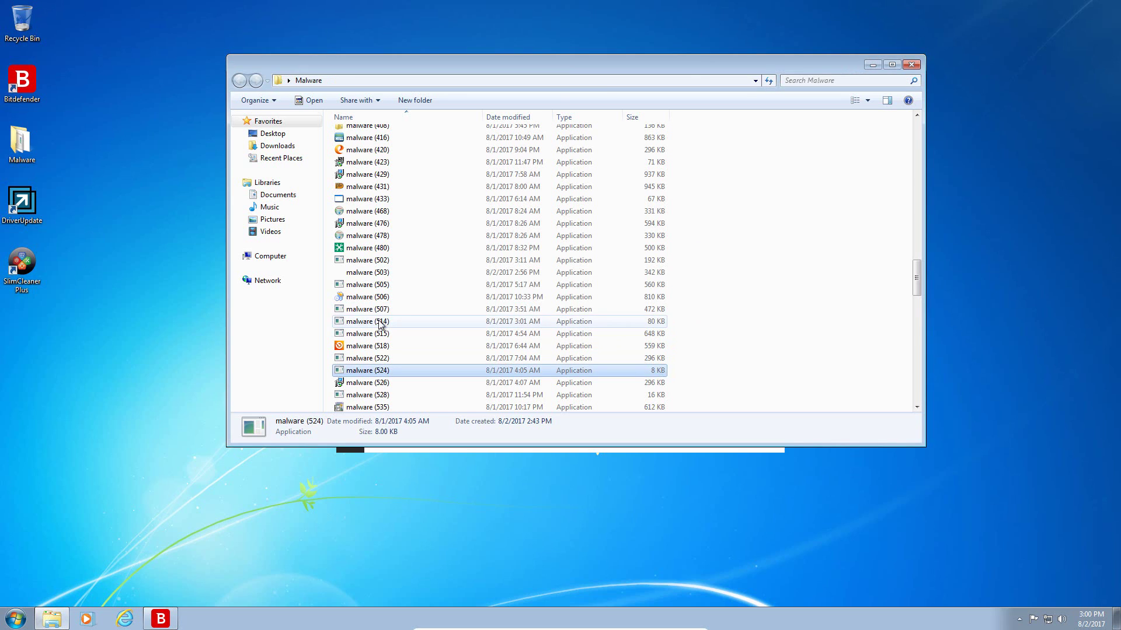
double_click(382, 323)
left_click(706, 310)
Step: Run malware (547) and malware (522) and dismiss their error messages
scroll(507, 358, "down", 6)
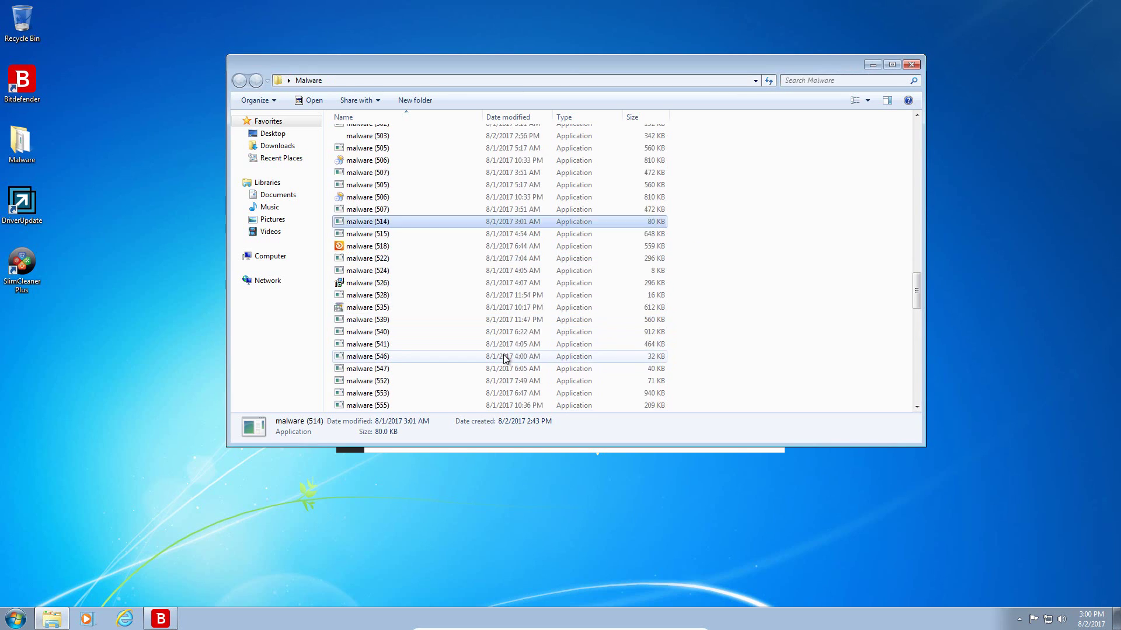
double_click(380, 259)
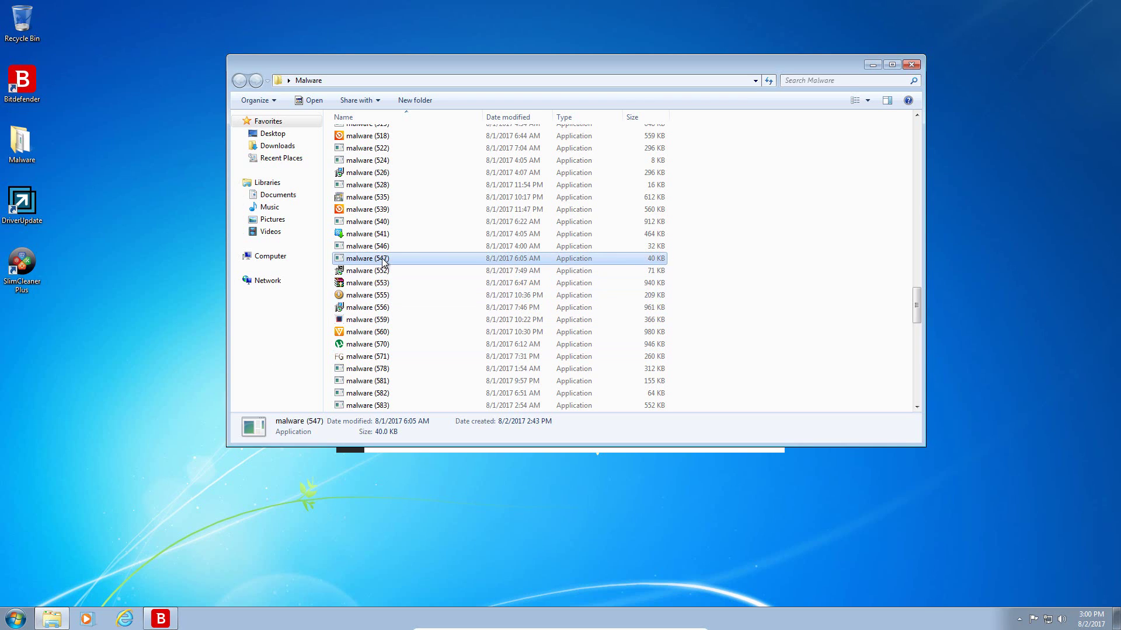
left_click(694, 310)
scroll(373, 338, "up", 4)
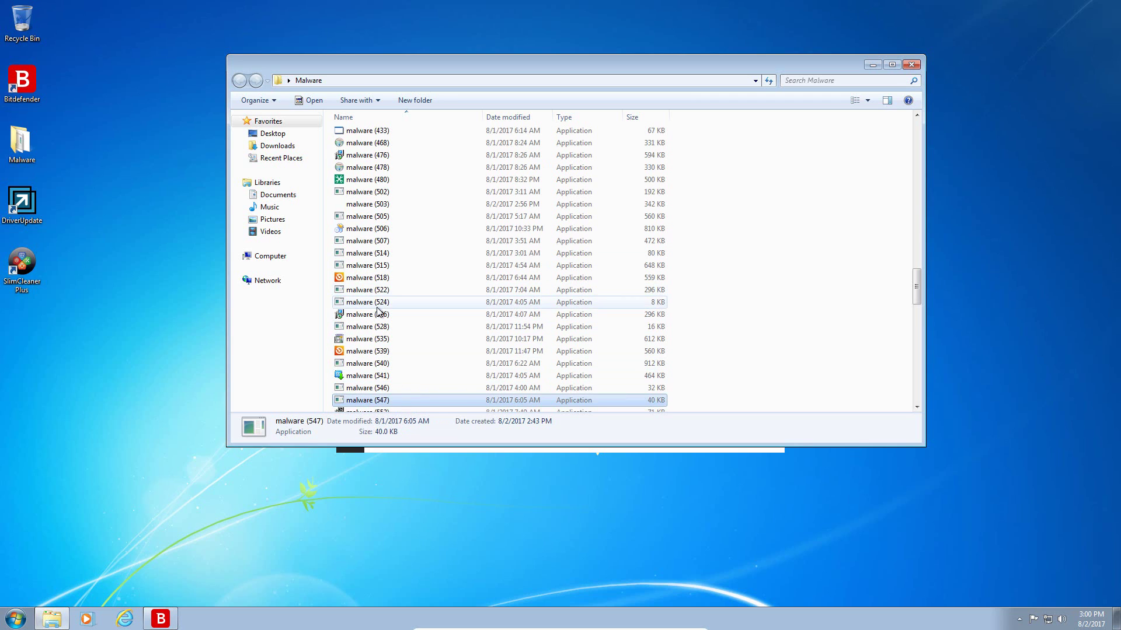
double_click(379, 292)
left_click(708, 310)
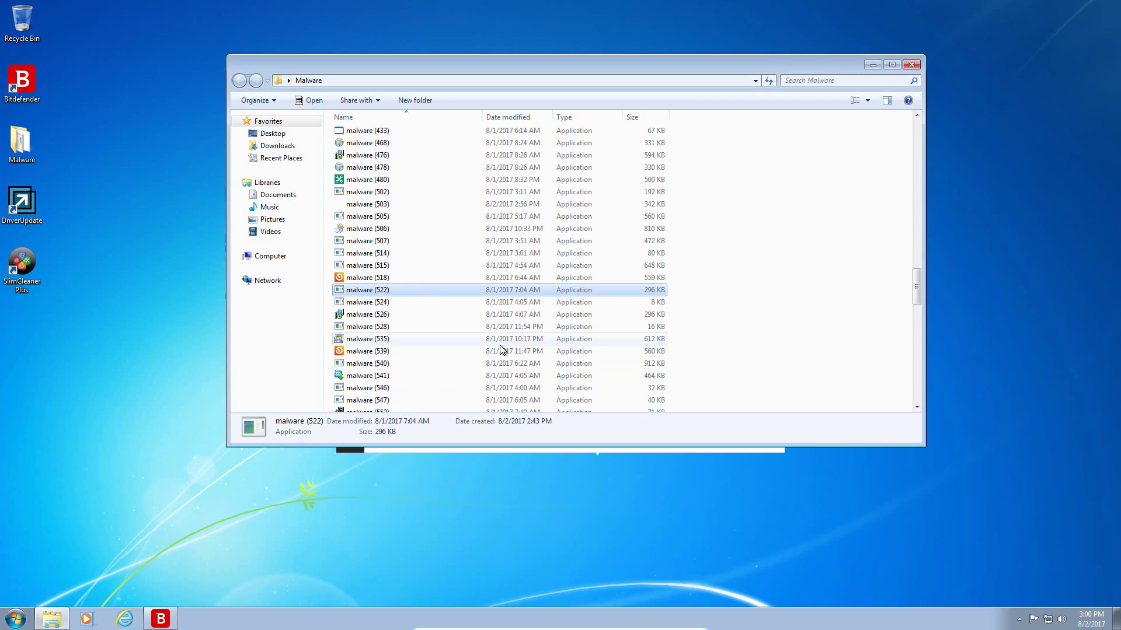
Step: Look through the remaining samples in the Malware folder and run malware (6) near the start of the list
scroll(565, 358, "down", 10)
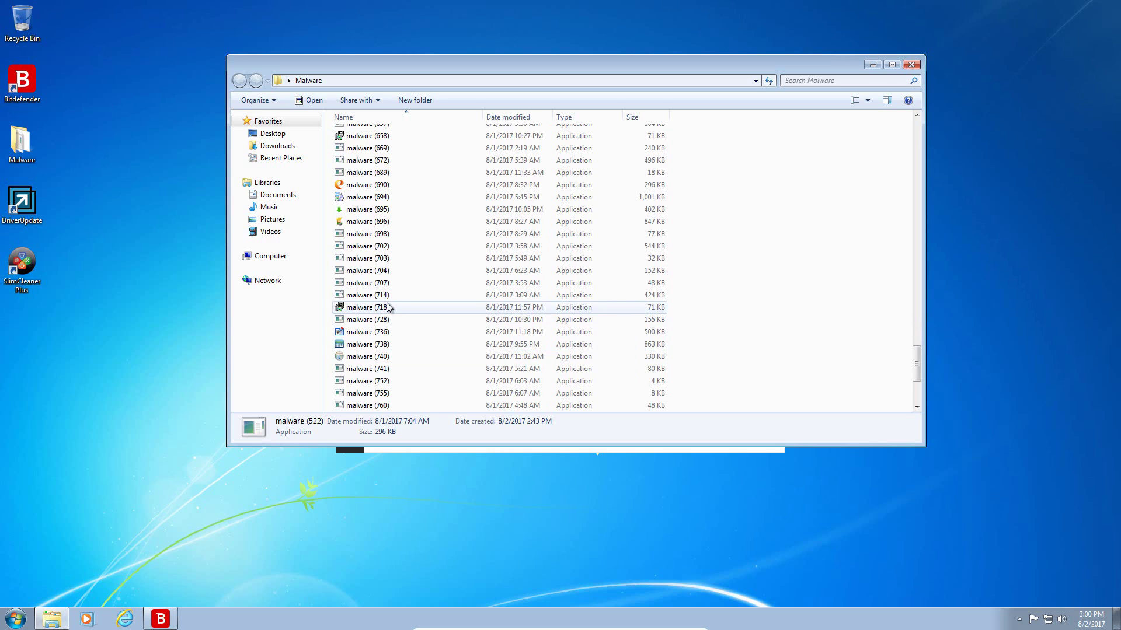
scroll(386, 312, "down", 4)
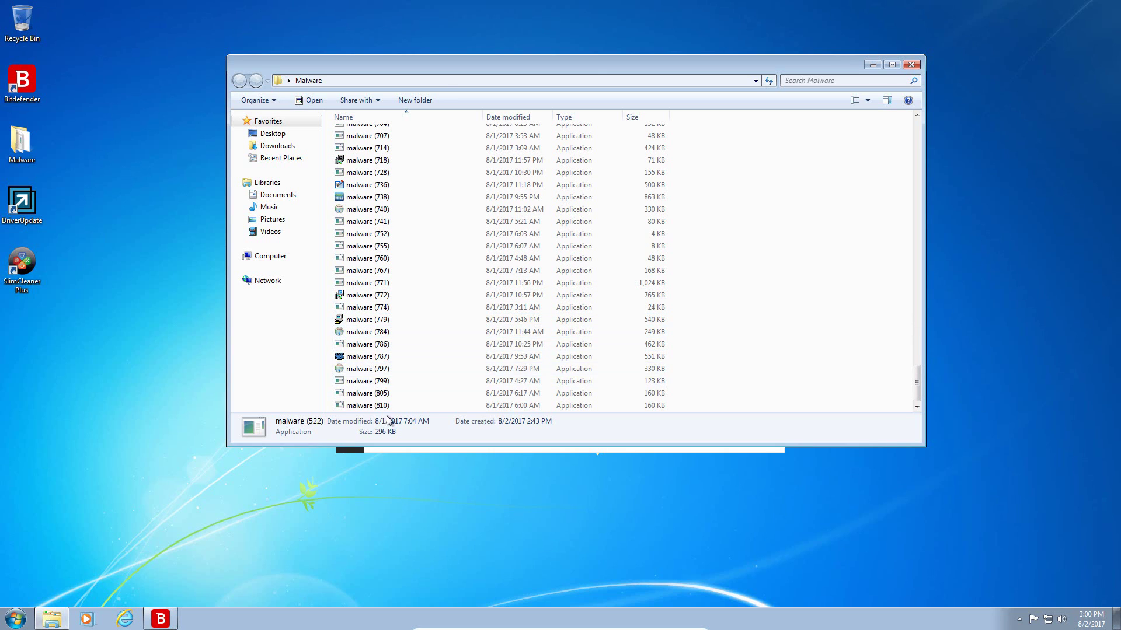
scroll(441, 352, "up", 12)
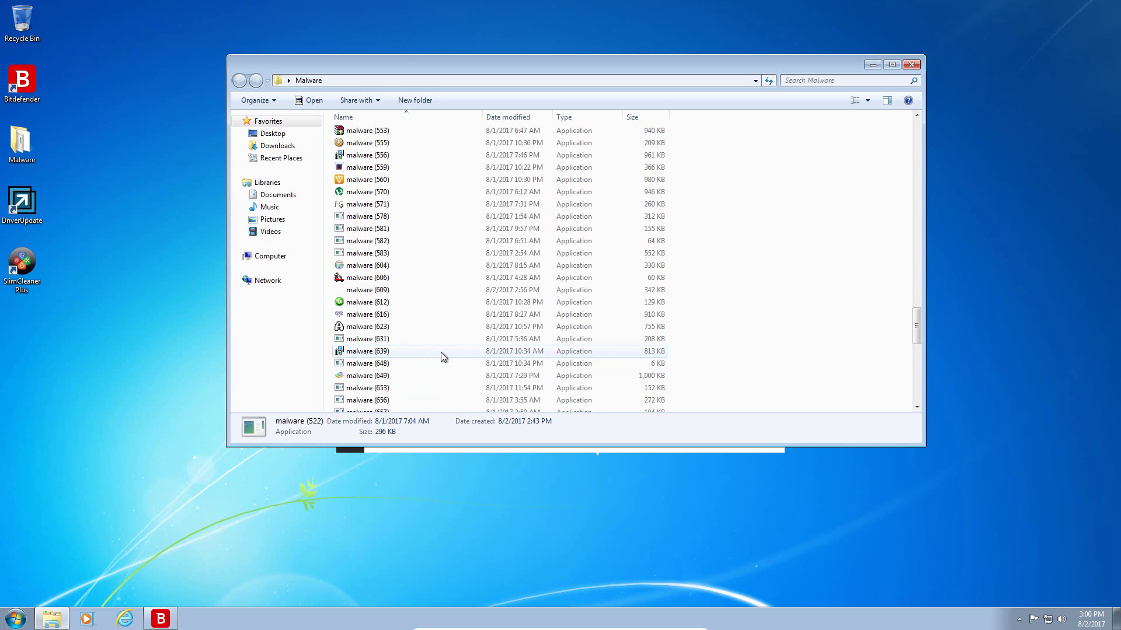
scroll(440, 352, "up", 20)
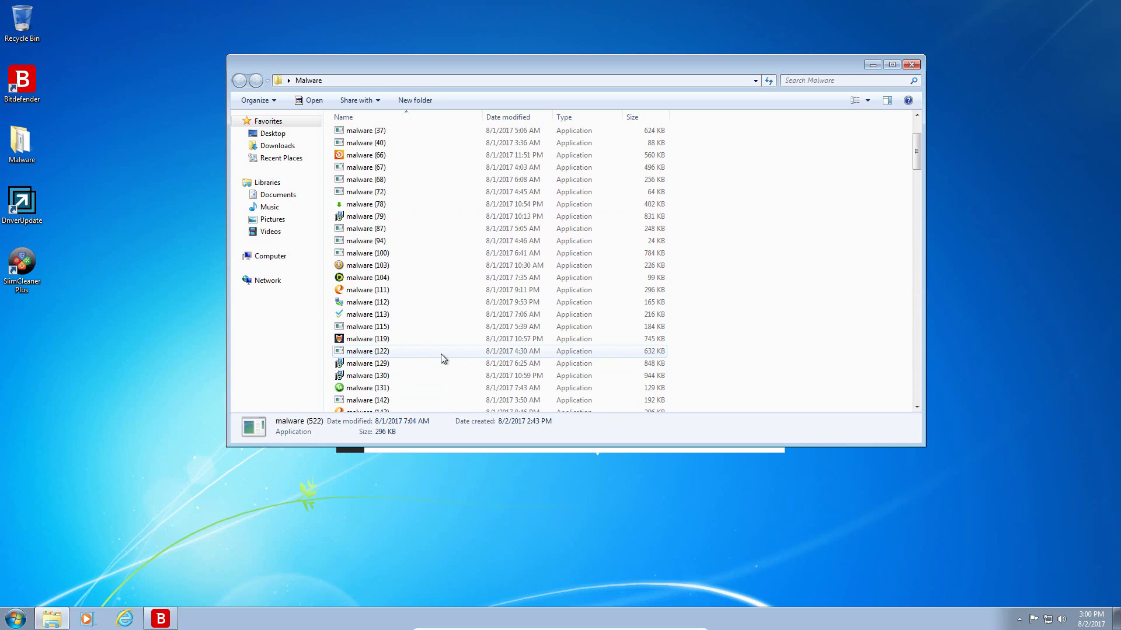
scroll(441, 352, "up", 3)
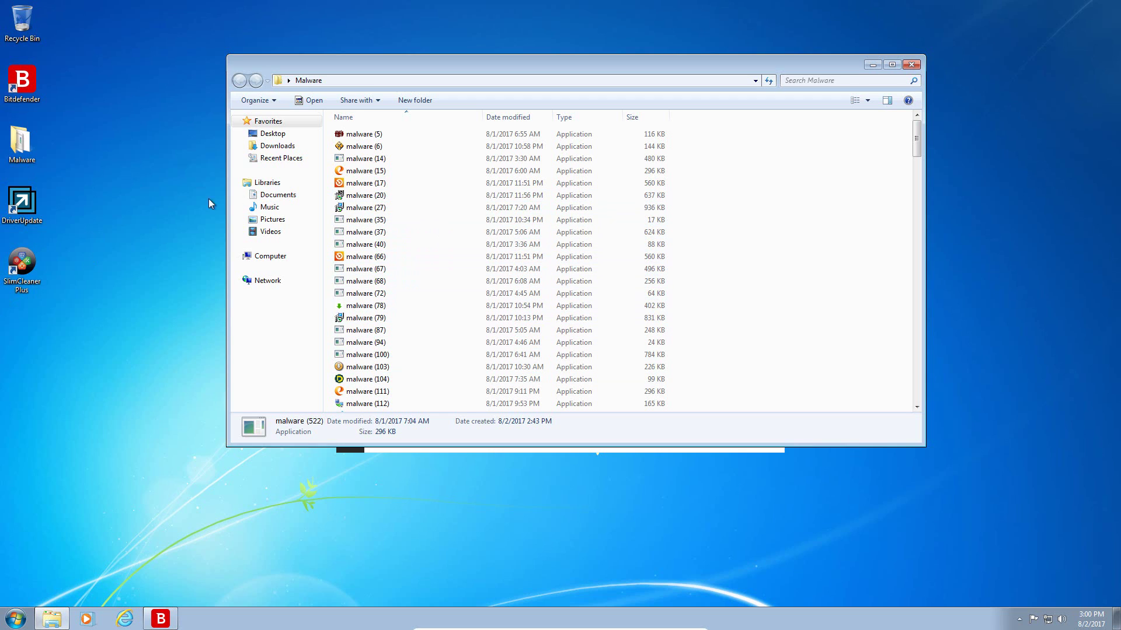
double_click(363, 146)
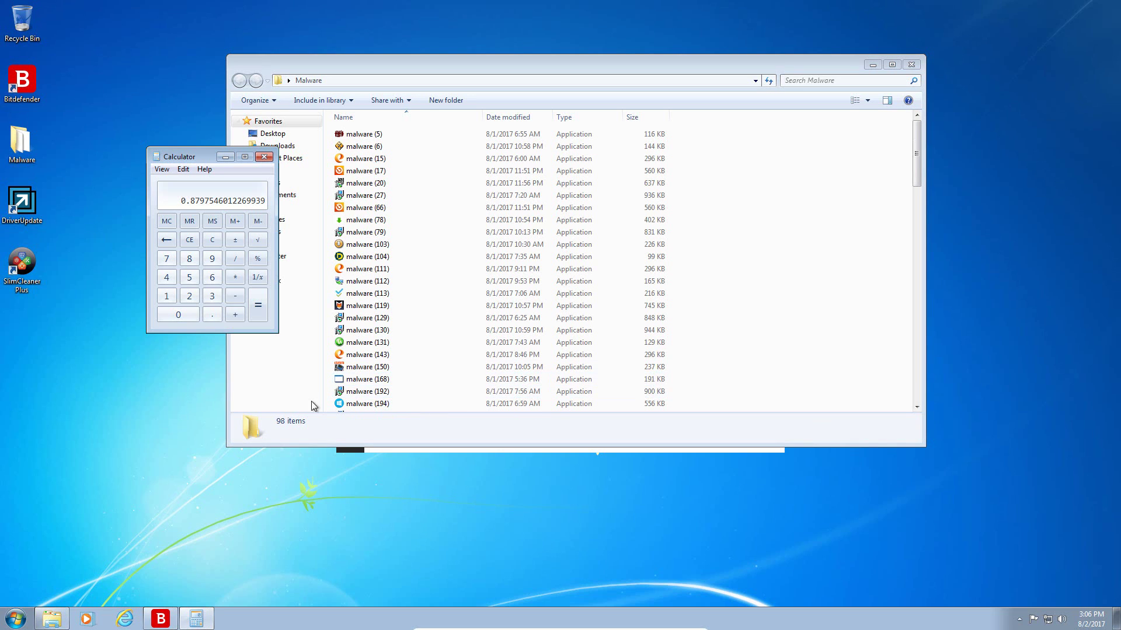
Step: Move the Malware window clear of Calculator, close Calculator, and move the folder window back towards the middle of the desktop
left_click(511, 66)
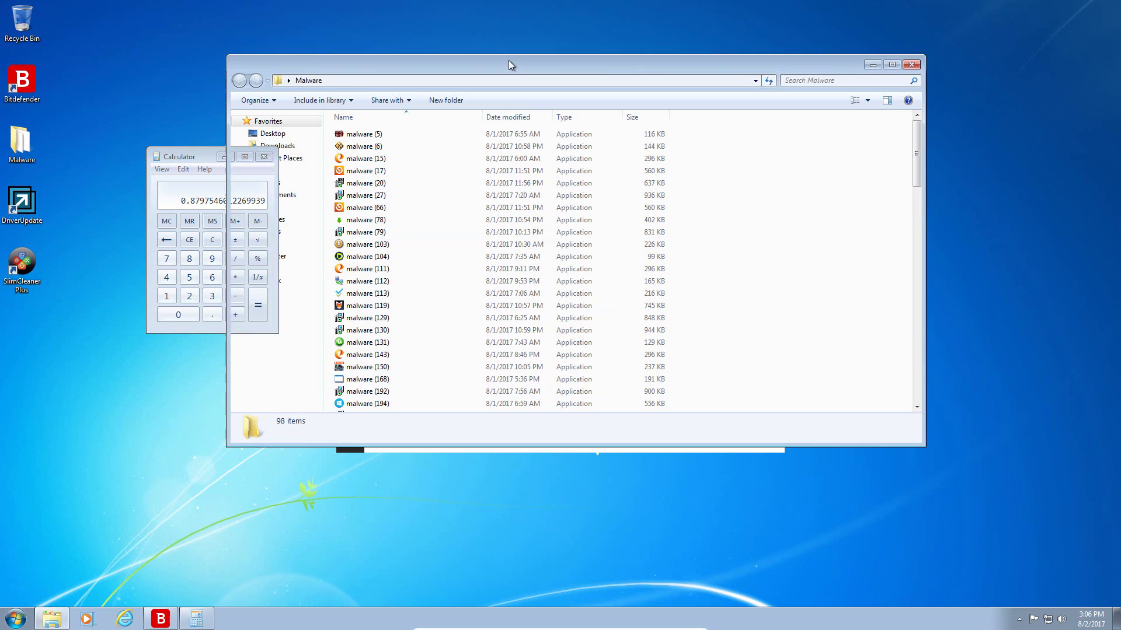
left_click_drag(375, 72, 489, 87)
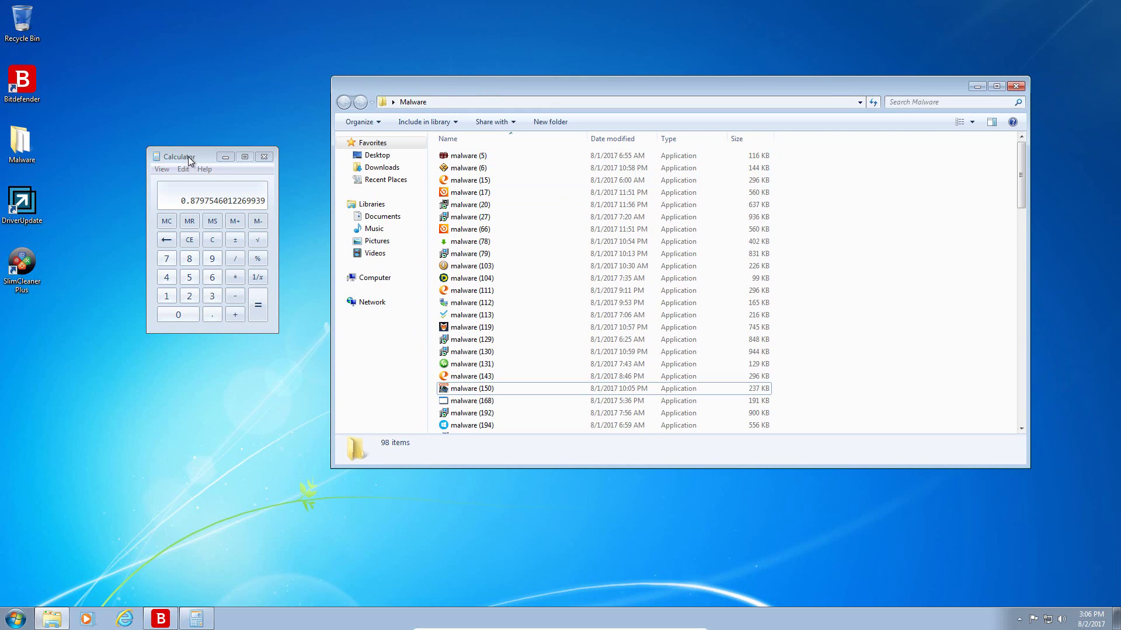
left_click_drag(188, 156, 250, 157)
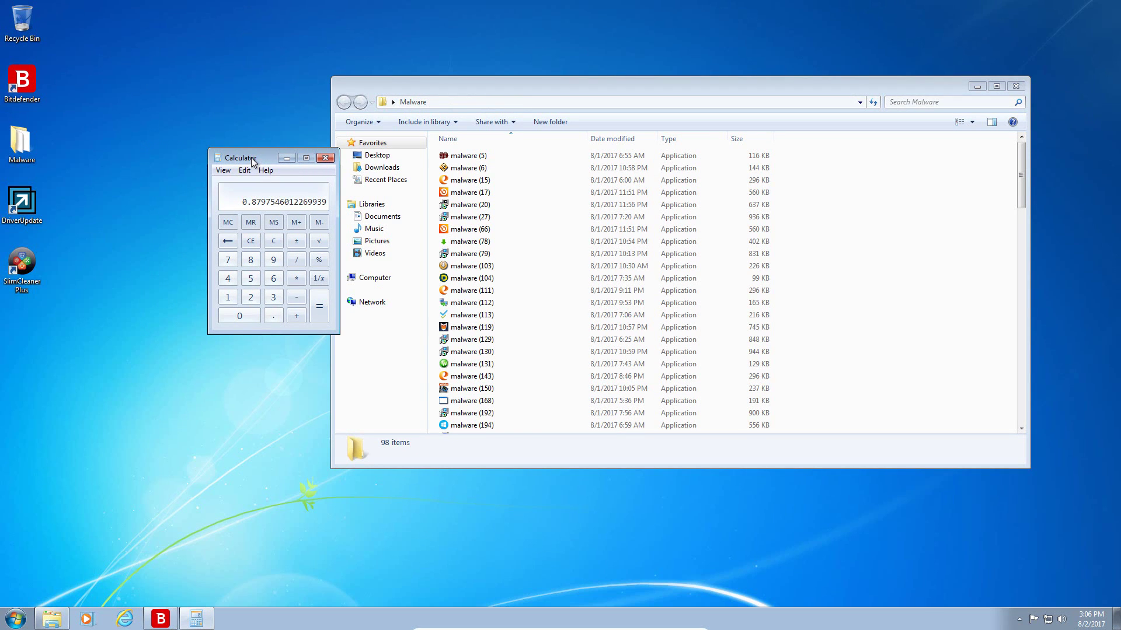
left_click(324, 158)
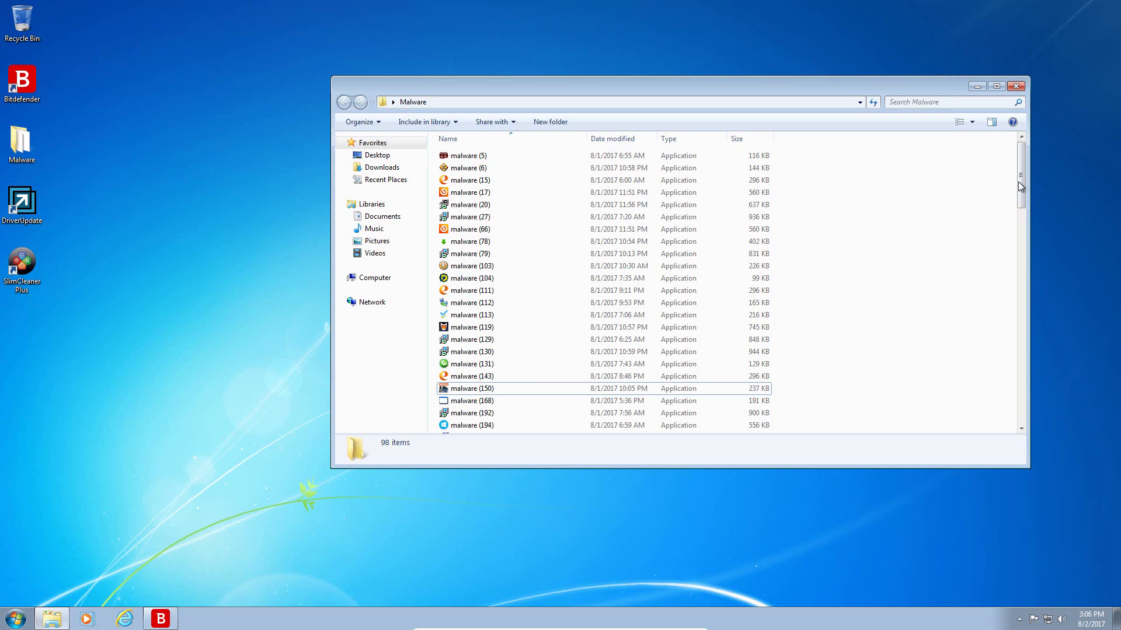
left_click_drag(898, 85, 761, 101)
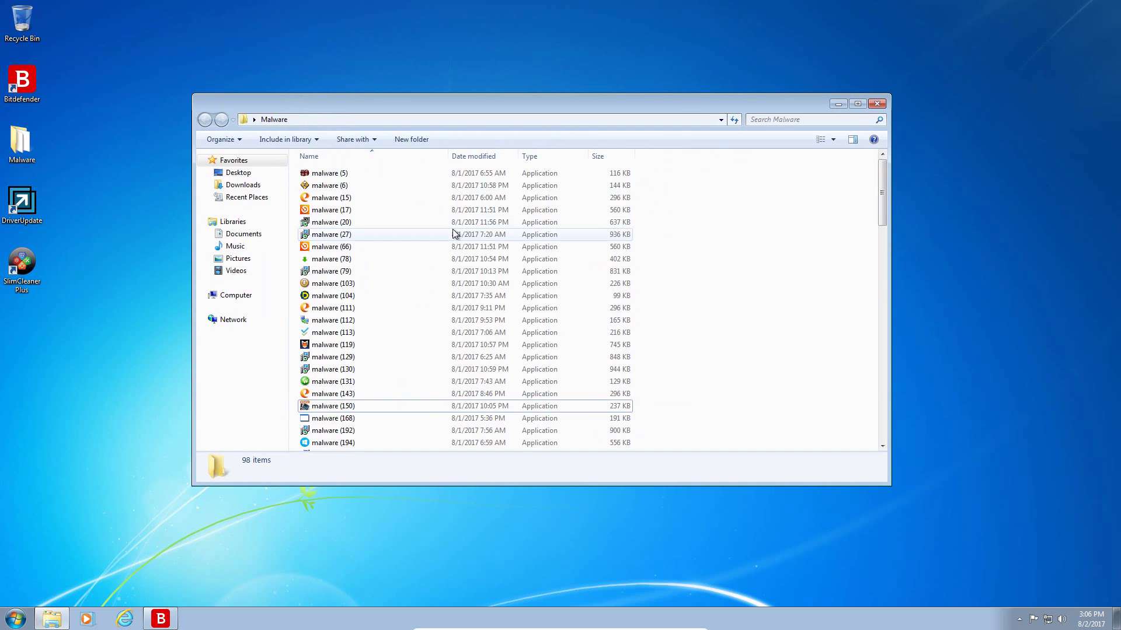
Step: Look over the samples left in the Malware folder, close it, and return Bitdefender from Safe Files to its main protection overview
scroll(457, 327, "down", 15)
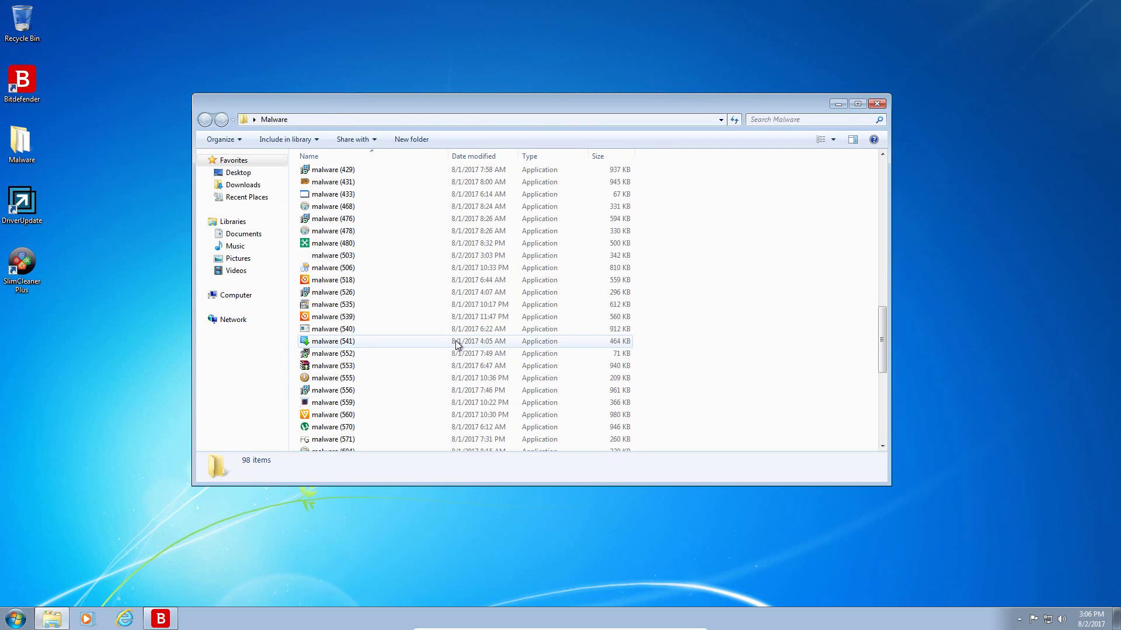
scroll(457, 344, "up", 4)
left_click(879, 106)
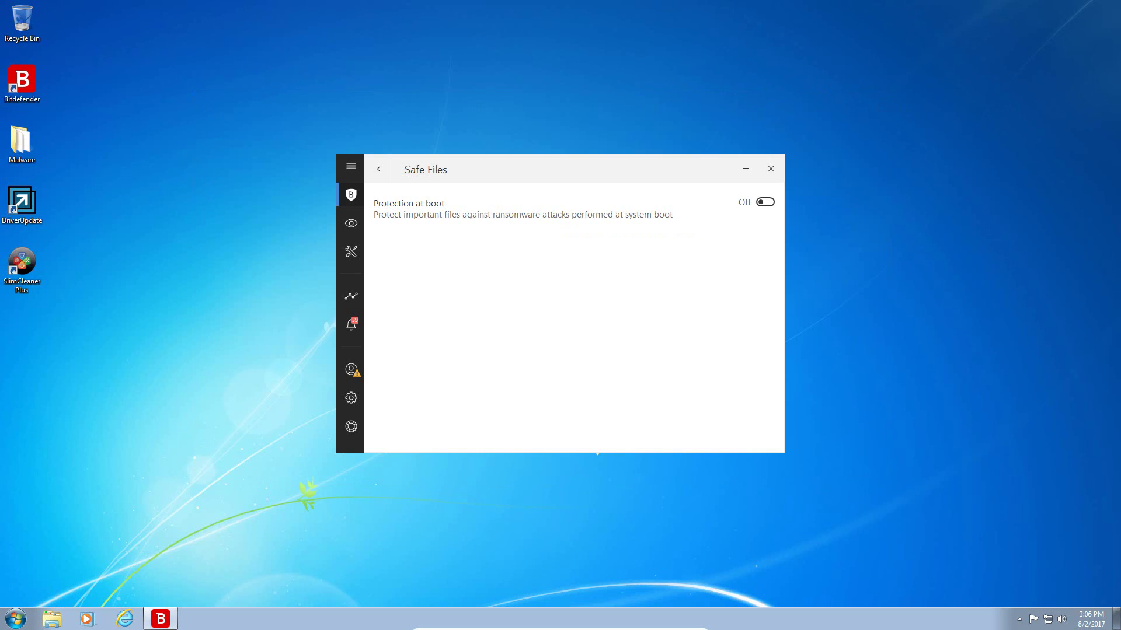
left_click(357, 199)
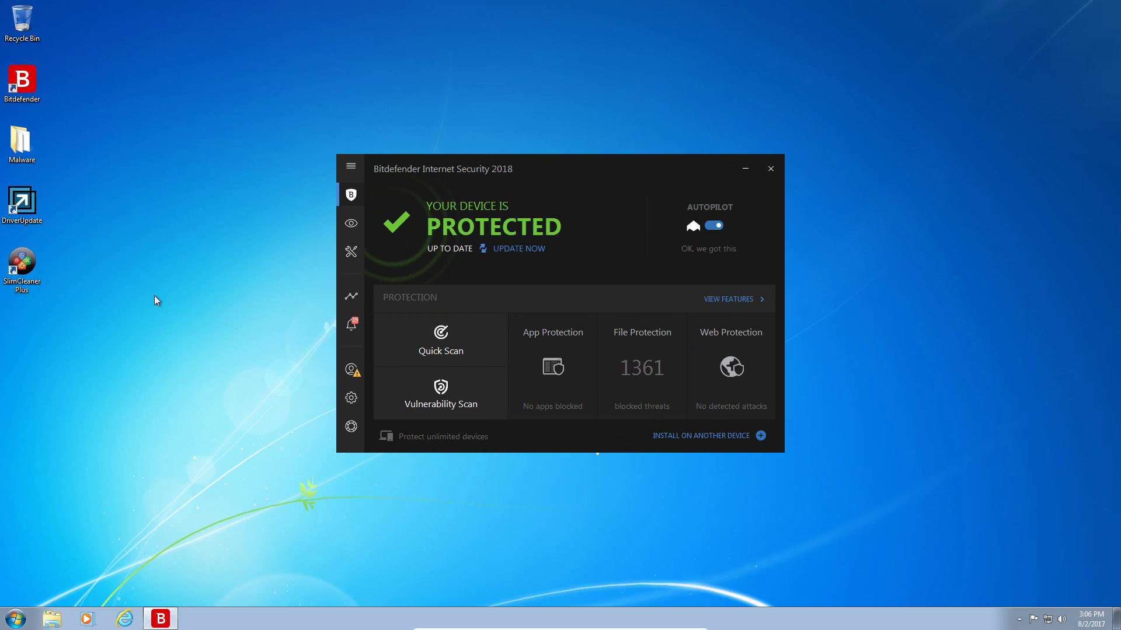
Step: Open the Malware Detection and Removal folder on the Tools (E:) network drive in Windows Explorer
left_click(51, 617)
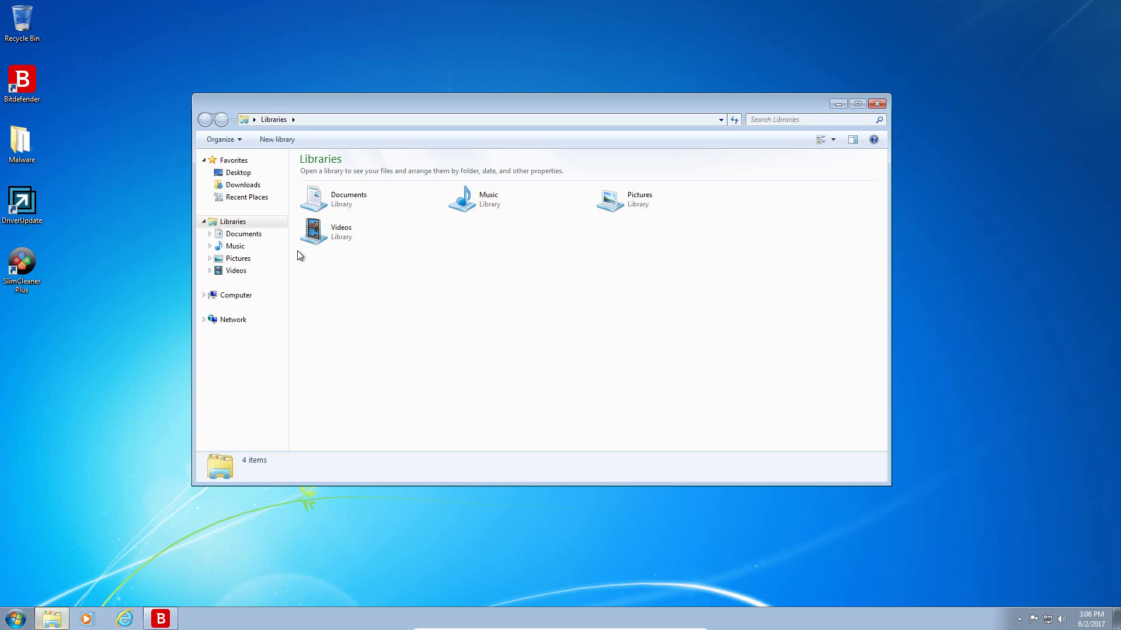
left_click(233, 296)
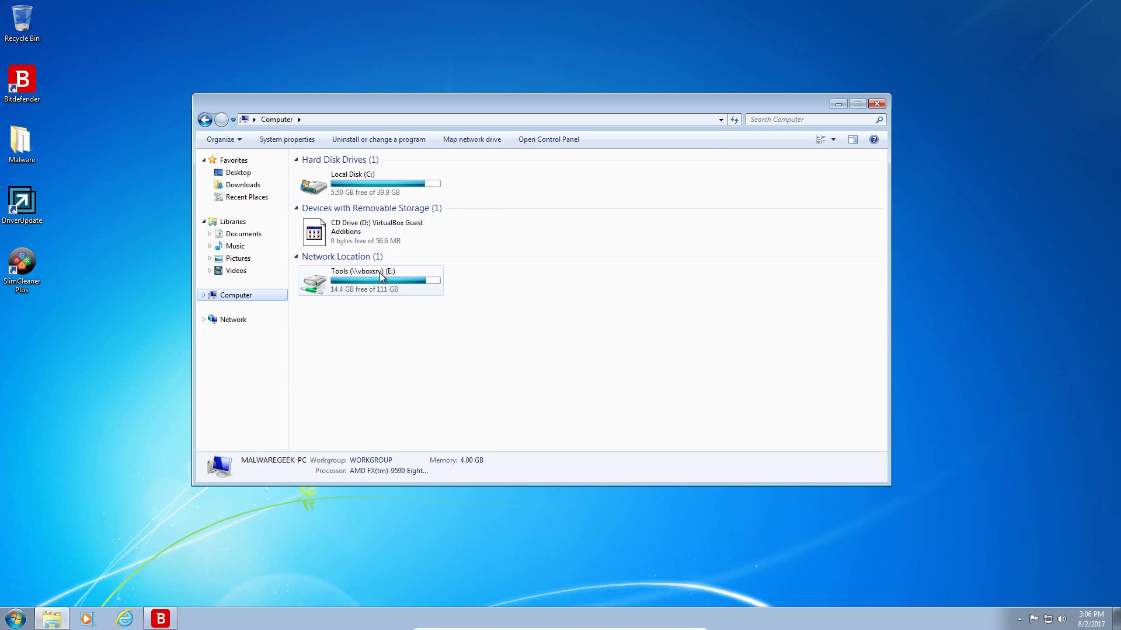
left_click(382, 276)
double_click(382, 276)
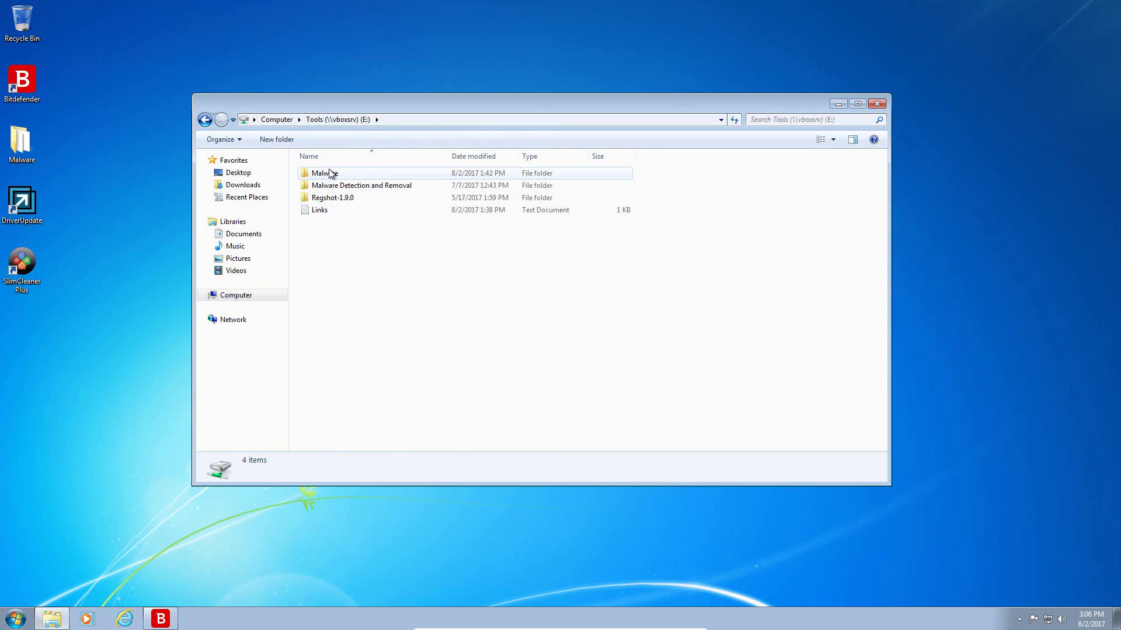
double_click(325, 189)
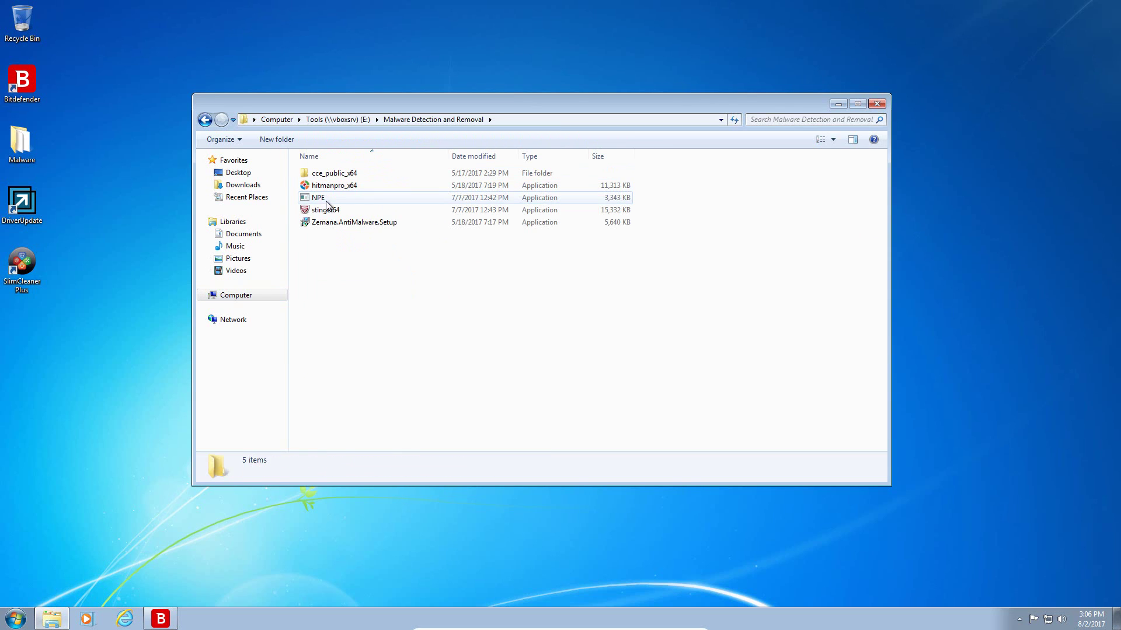
Step: Copy hitmanpro_x64 and Zemana.AntiMalware.Setup from the Malware Detection and Removal folder to the desktop, and close the folder
left_click_drag(326, 187, 36, 374)
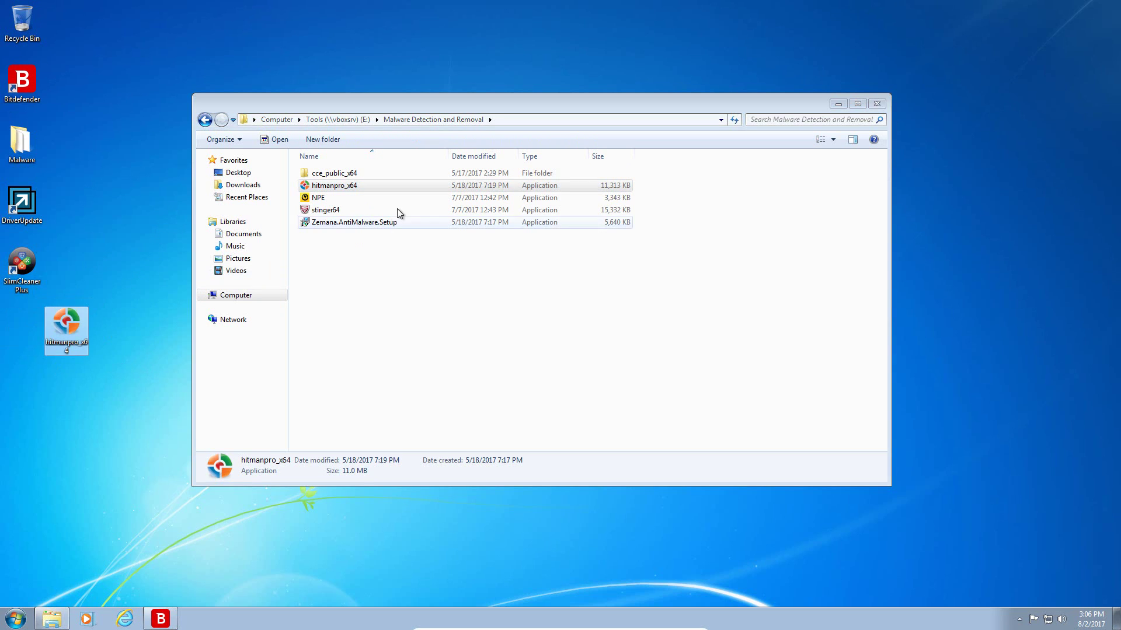
left_click_drag(350, 223, 97, 376)
left_click_drag(47, 442, 48, 443)
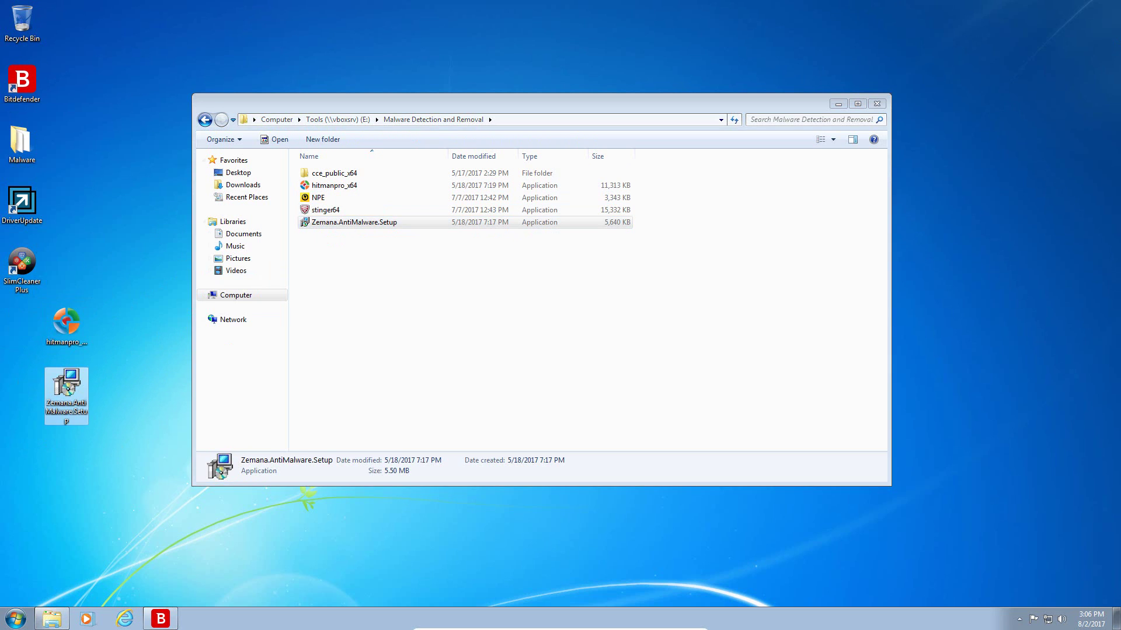
left_click(877, 103)
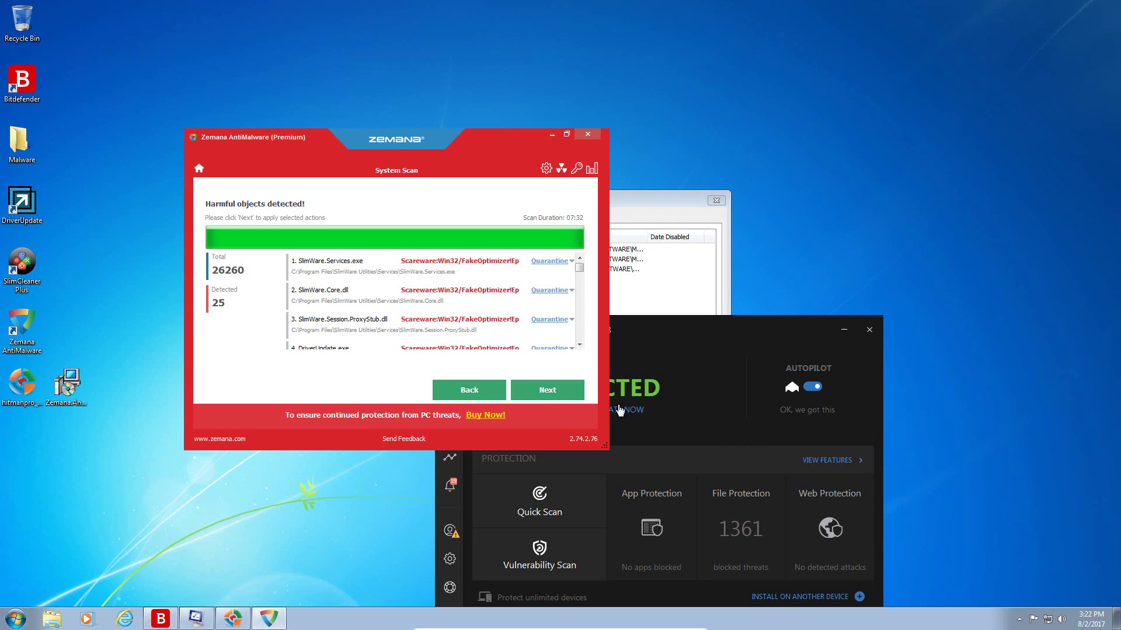
Step: Move the Zemana AntiMalware results window towards the middle of the desktop and close the Bitdefender window
left_click_drag(352, 145, 547, 91)
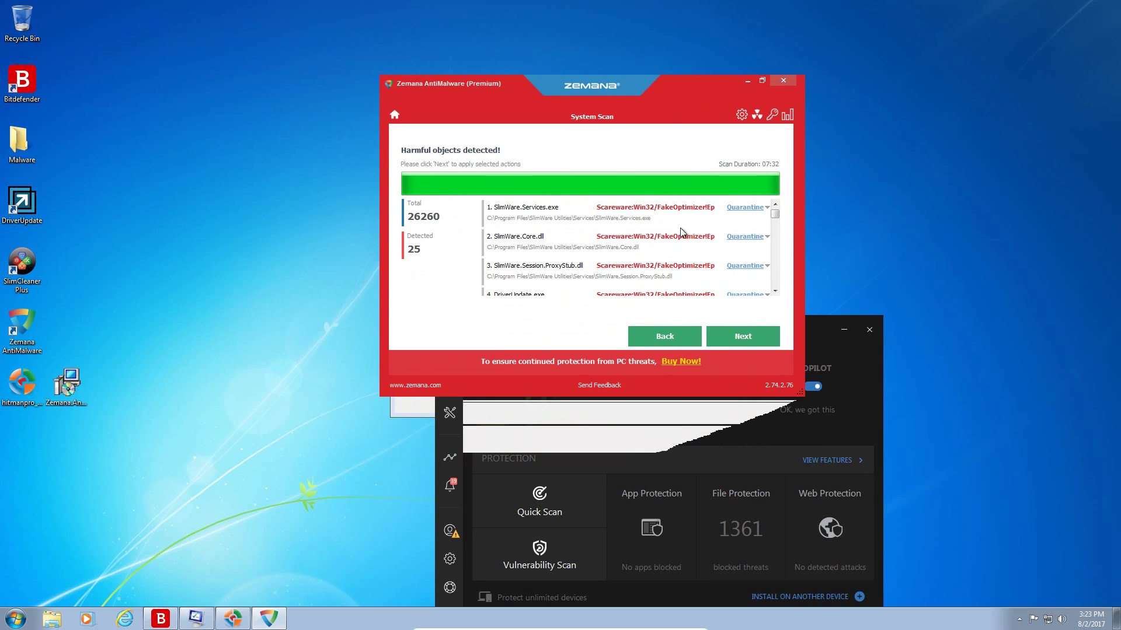
left_click(869, 331)
left_click(868, 332)
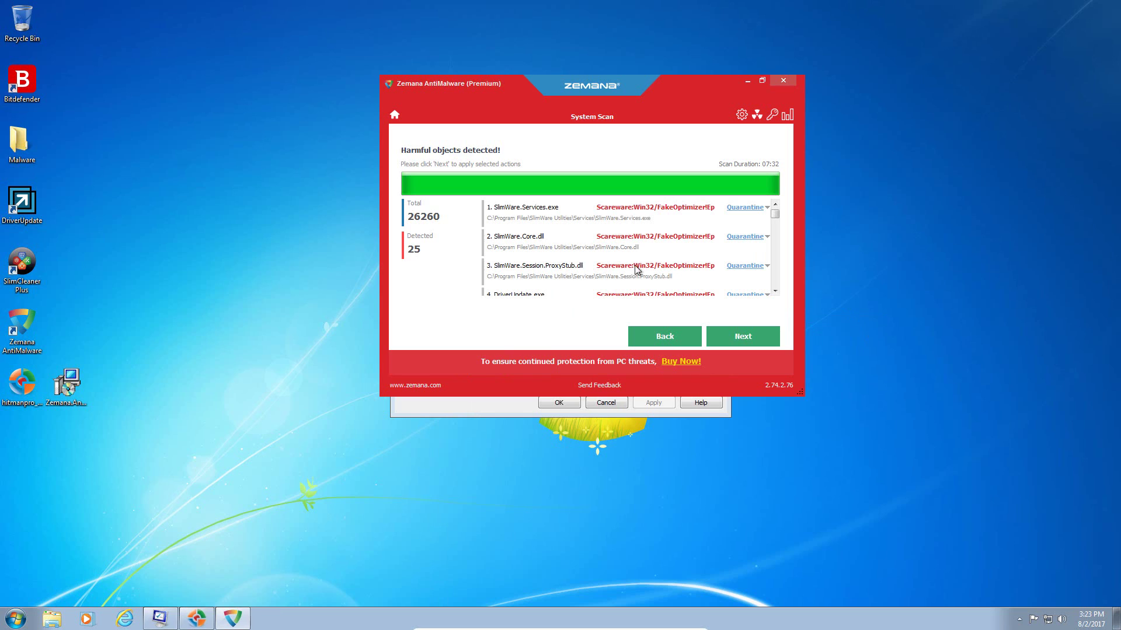
Step: Look through the harmful objects in Zemana's scan results, including wta46851.exe and the SlimWare and DriverUpdate entries, and return to the list's start
left_click_drag(775, 215, 775, 235)
left_click(4, 277)
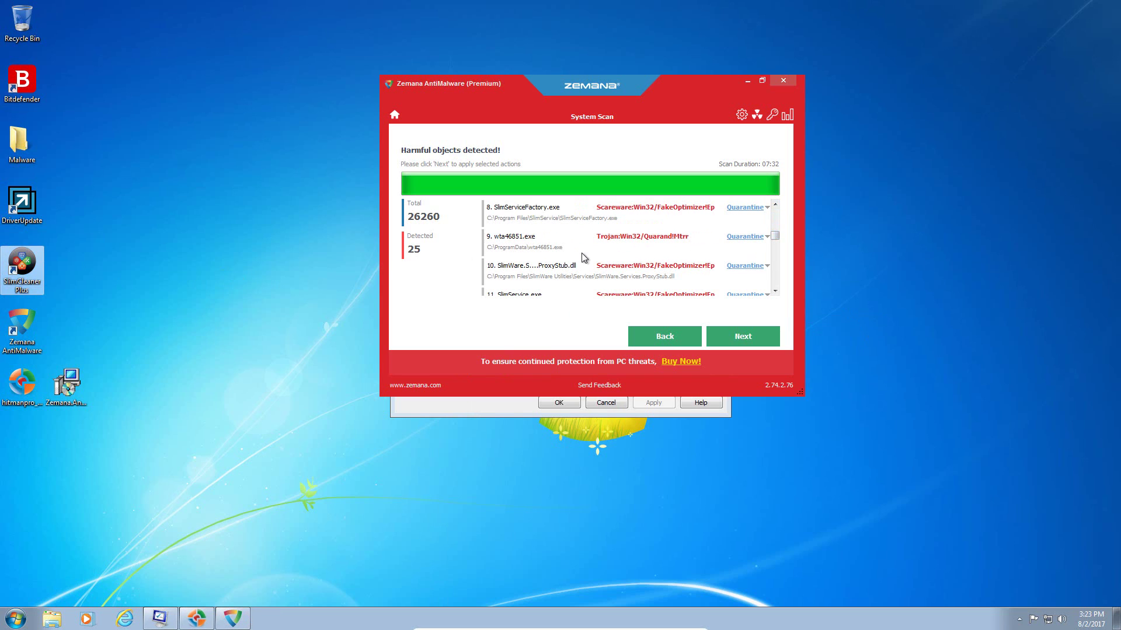
left_click(565, 249)
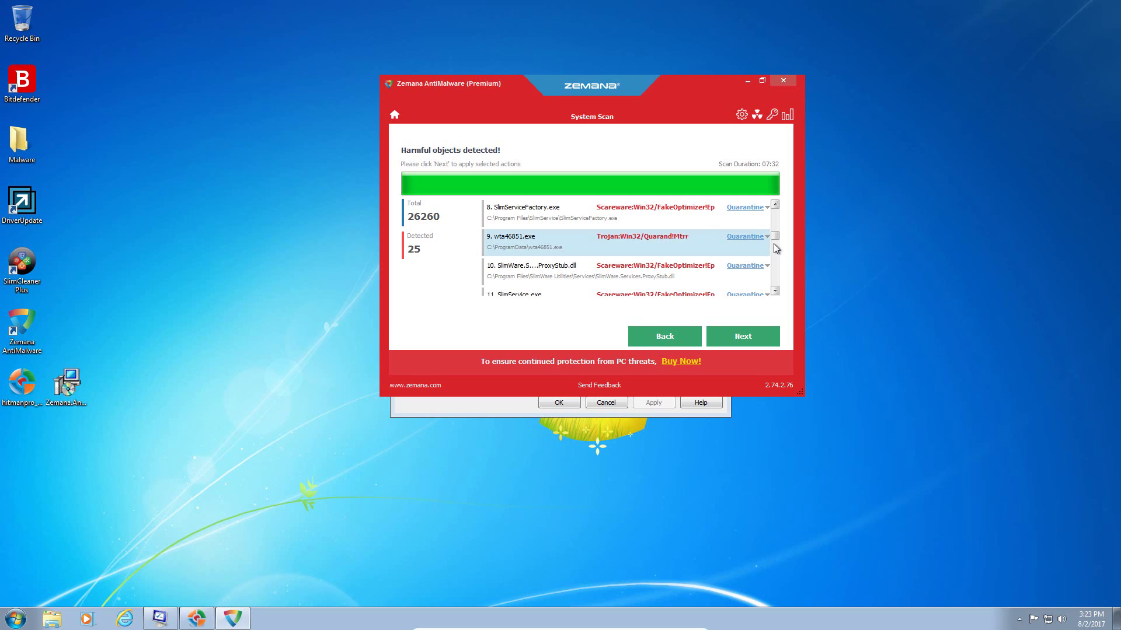
left_click_drag(776, 237, 706, 262)
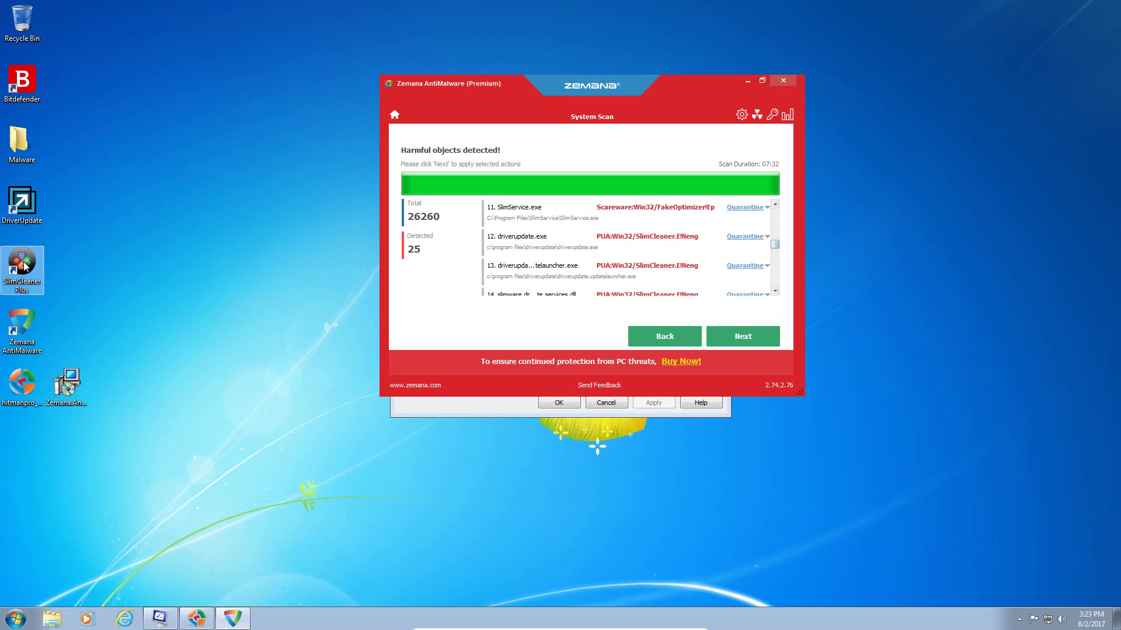
left_click(775, 204)
left_click(775, 204)
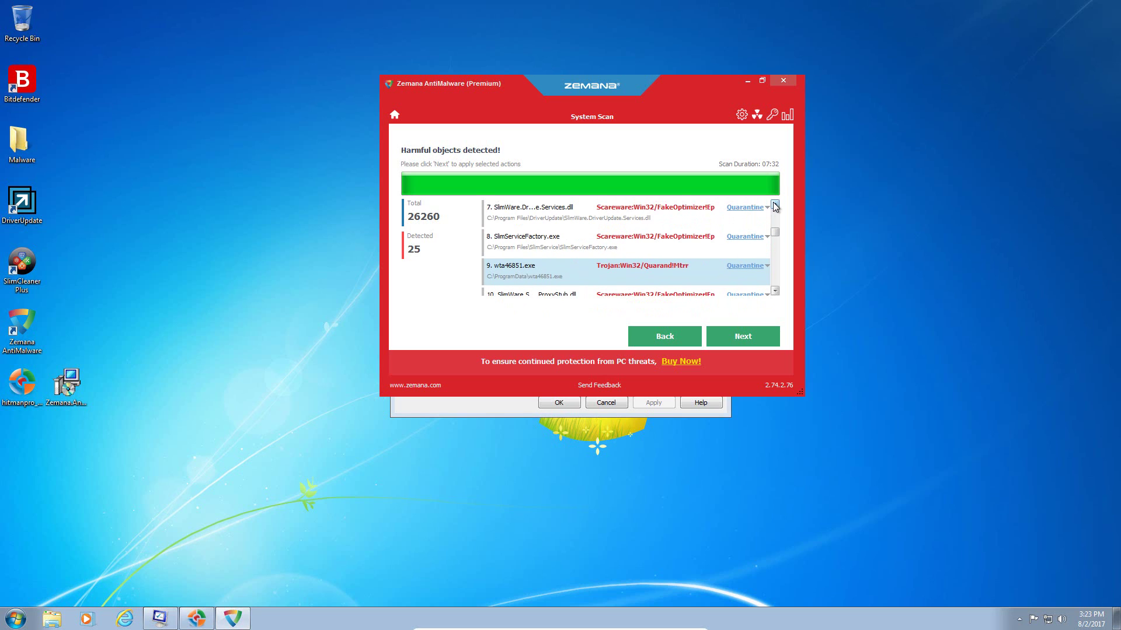
left_click(776, 205)
left_click(775, 204)
left_click(776, 204)
left_click(775, 205)
left_click(775, 204)
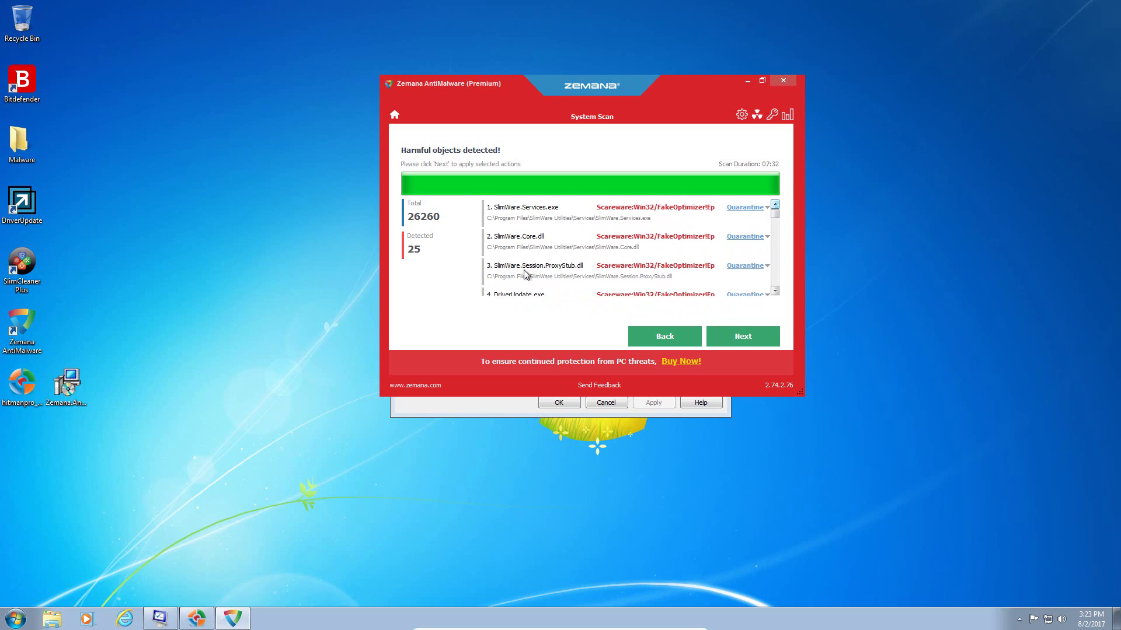
left_click(32, 273)
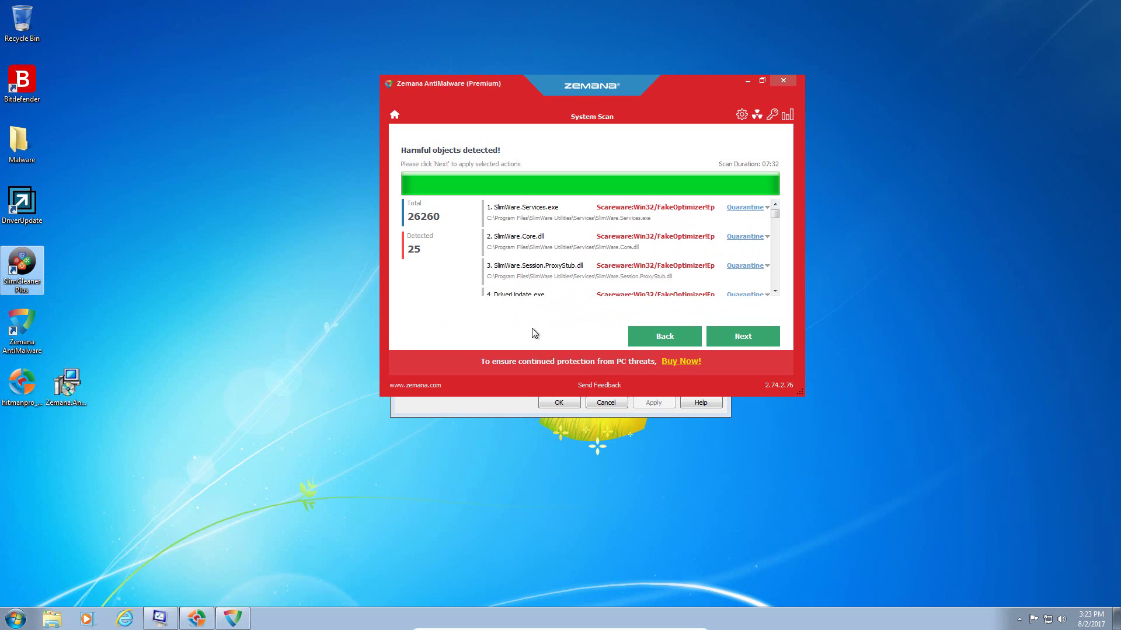
Step: Move the Zemana window aside to check the startup items in System Configuration, and close System Configuration
left_click(581, 93)
left_click_drag(581, 93, 671, 36)
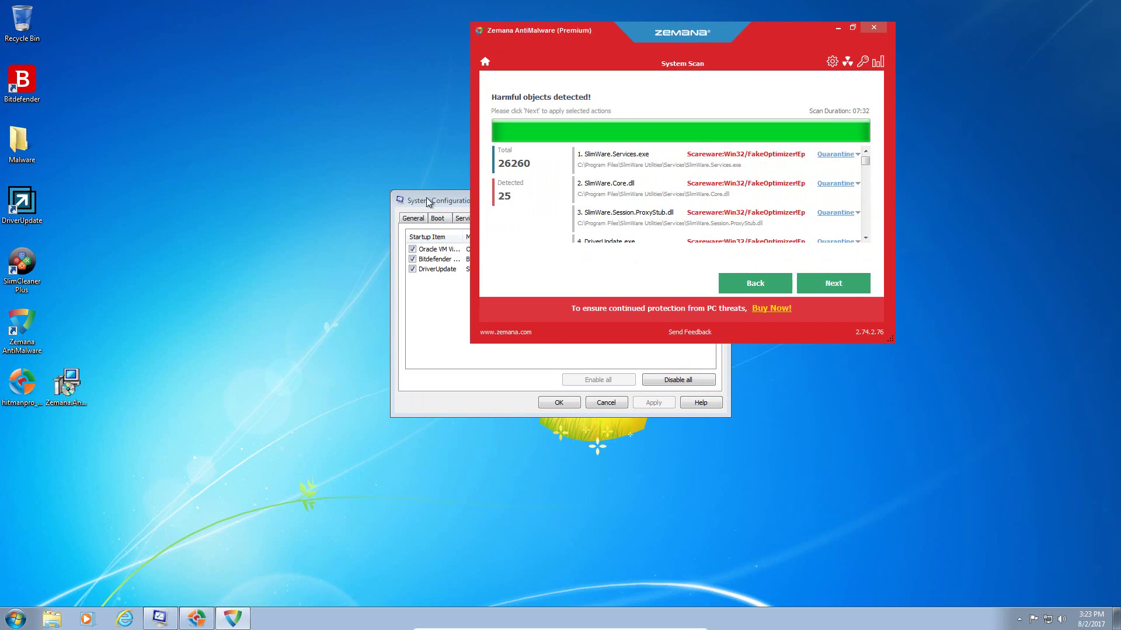
left_click_drag(426, 197, 379, 181)
left_click(670, 182)
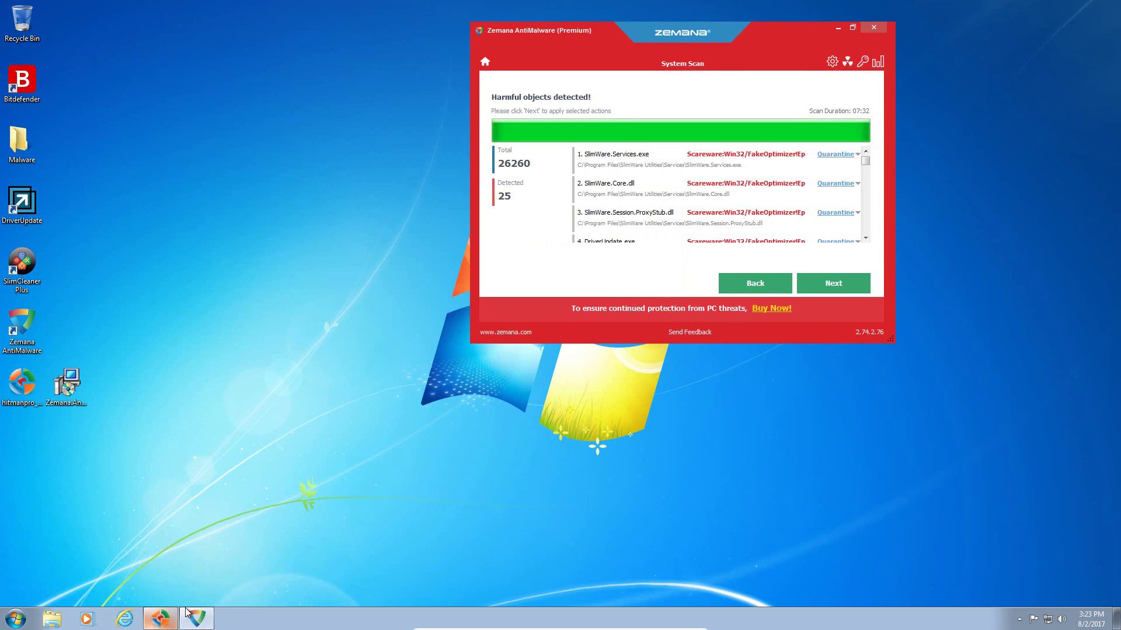
Step: Bring up HitmanPro's scan results near the middle of the desktop and inspect the malware (78).exe and VBoxTray.exe entries
left_click(163, 617)
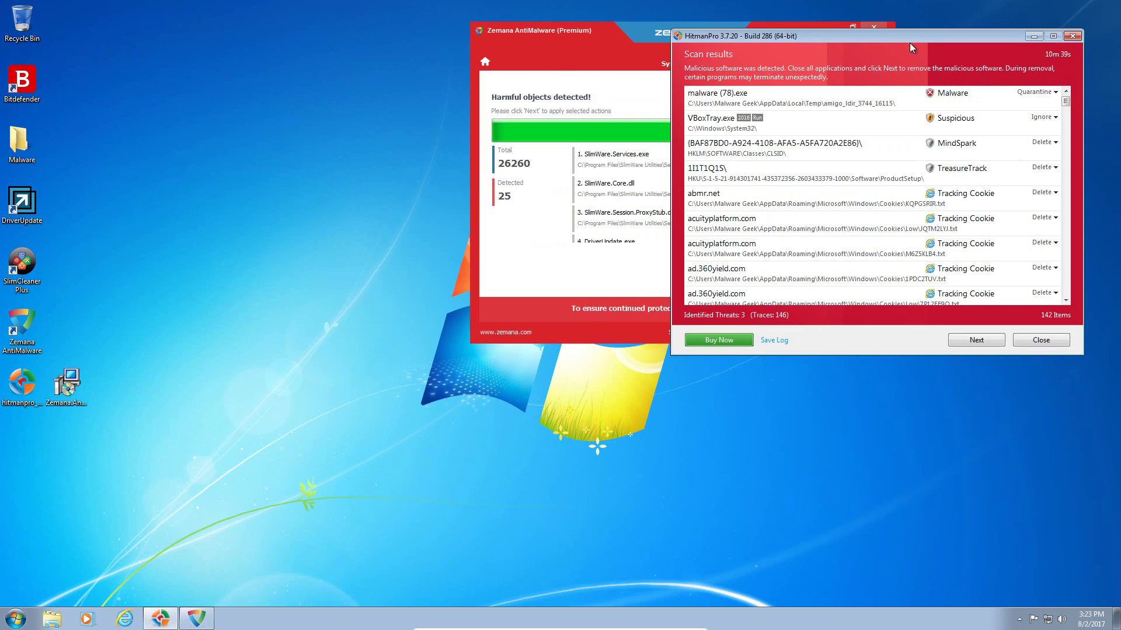
left_click_drag(901, 31, 575, 94)
left_click(389, 163)
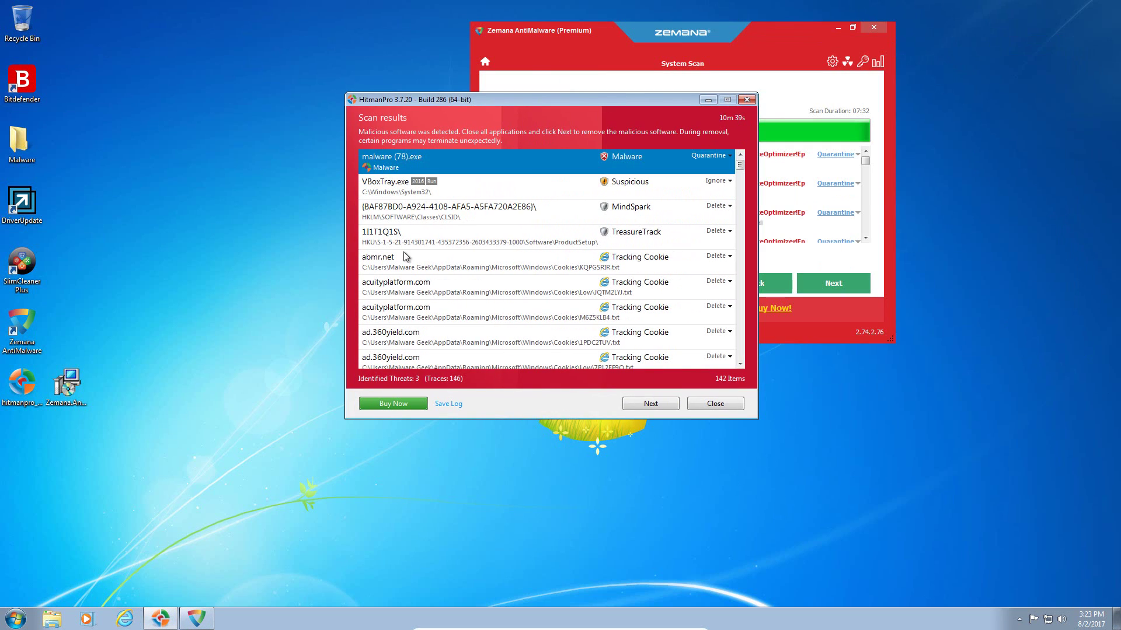
left_click(534, 209)
left_click(465, 166)
left_click(457, 181)
left_click(461, 171)
left_click(436, 181)
left_click(481, 158)
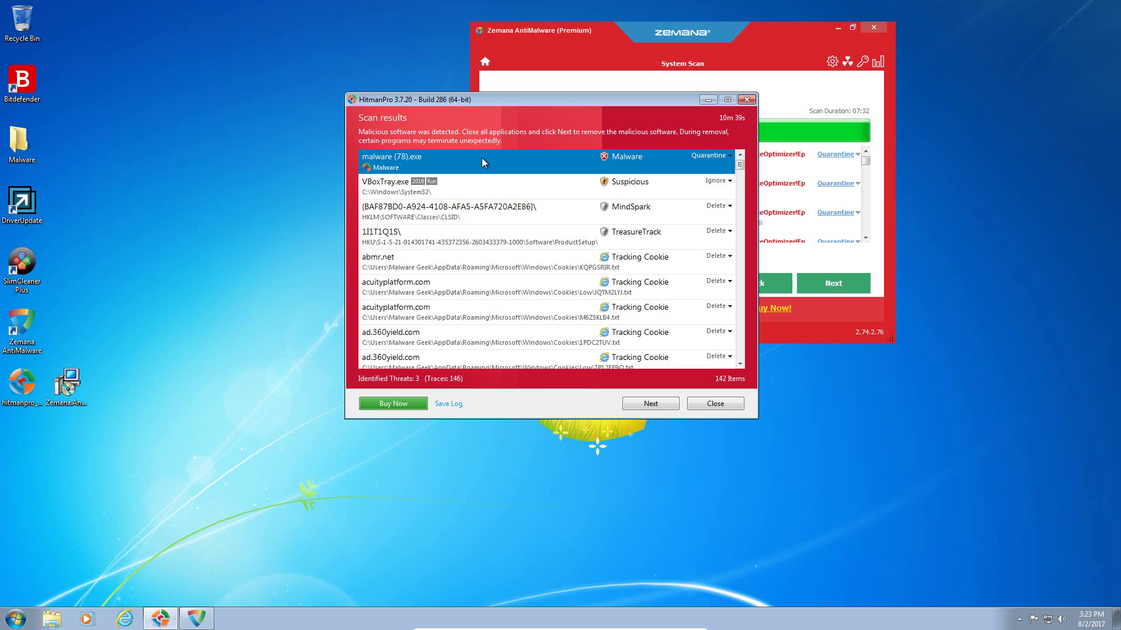
left_click(487, 191)
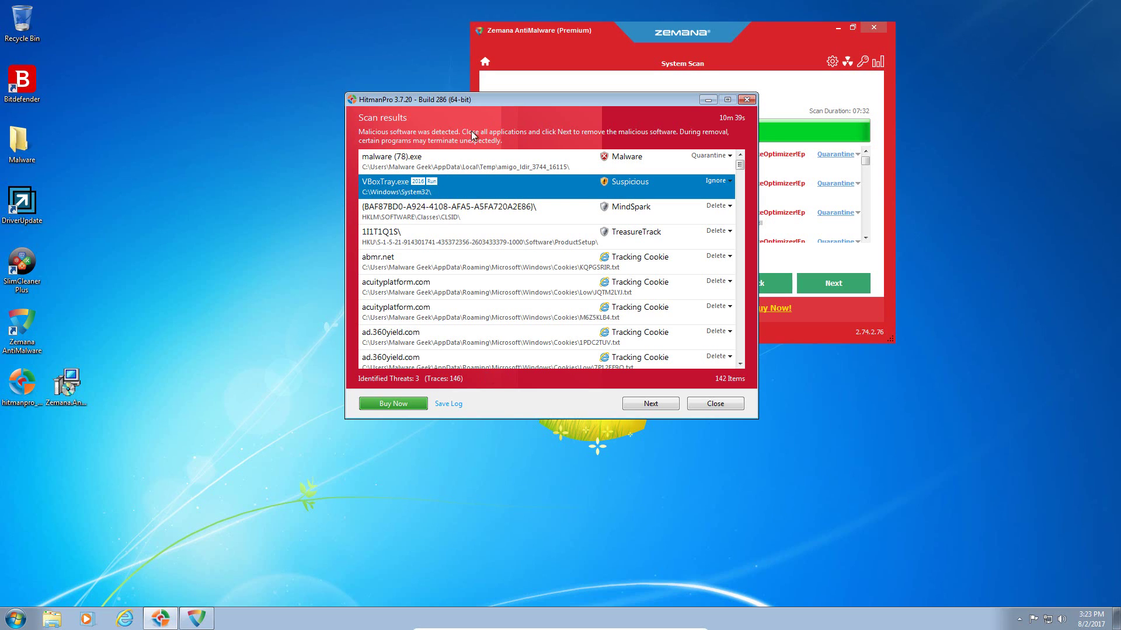
left_click_drag(484, 100, 517, 103)
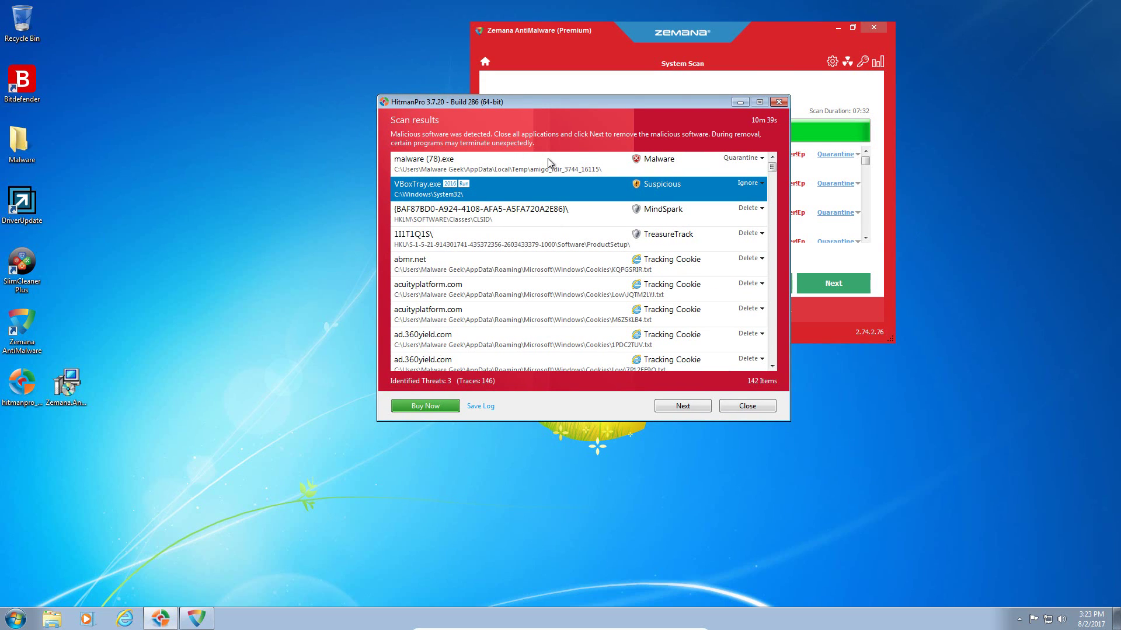
left_click_drag(551, 101, 513, 103)
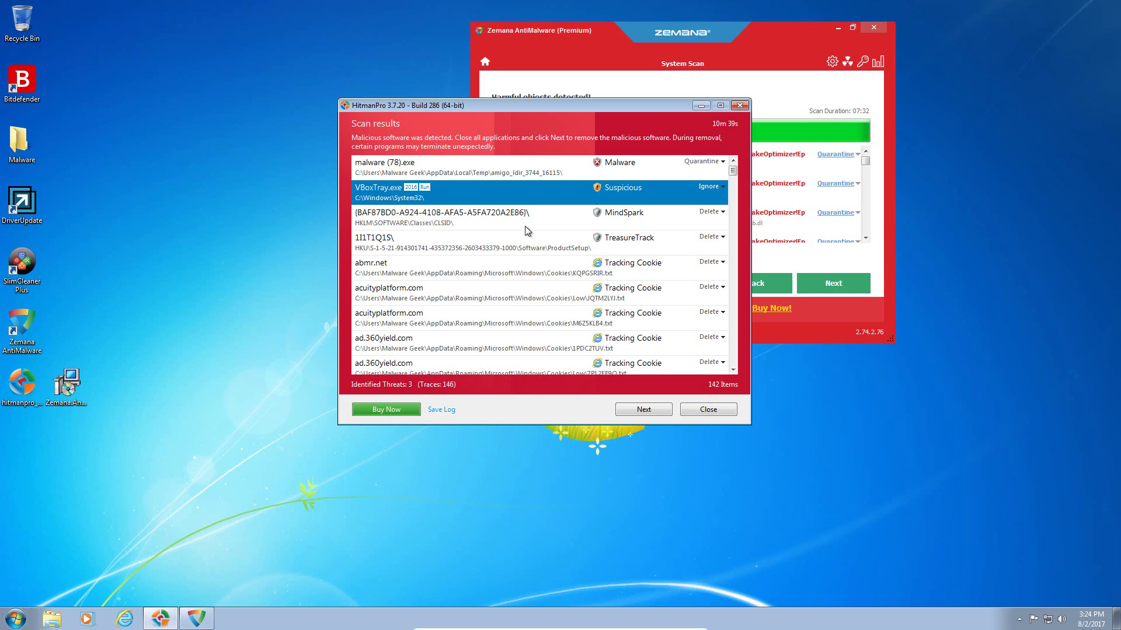
Step: Inspect the MindSpark and TreasureTrack registry entries in HitmanPro's scan results
left_click(503, 221)
left_click(441, 251)
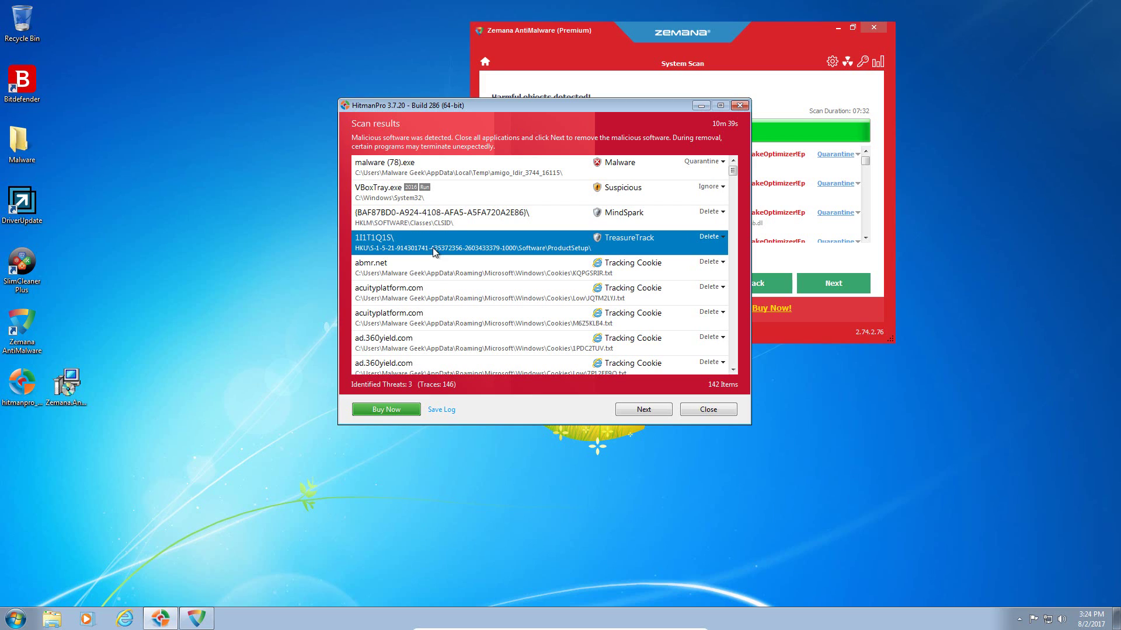
left_click(407, 223)
left_click(398, 239)
Step: Inspect the wta46851.exe and Wizard.exe detections at the end of HitmanPro's results, and close HitmanPro without removing anything
scroll(733, 195, "down", 1)
left_click_drag(731, 191, 731, 375)
left_click(383, 325)
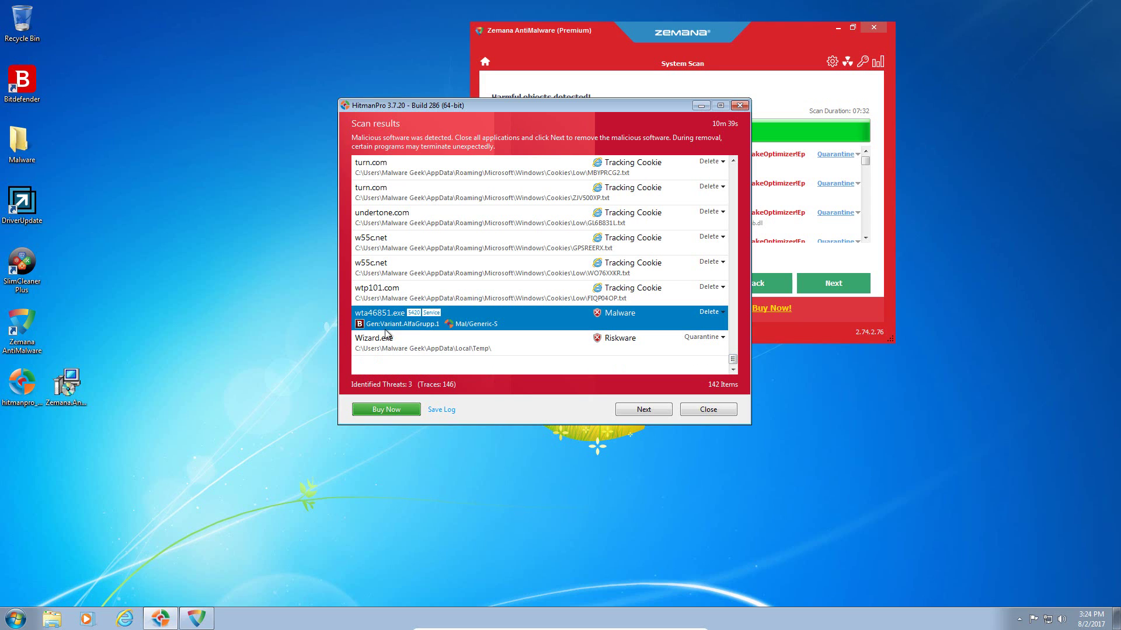
left_click(381, 352)
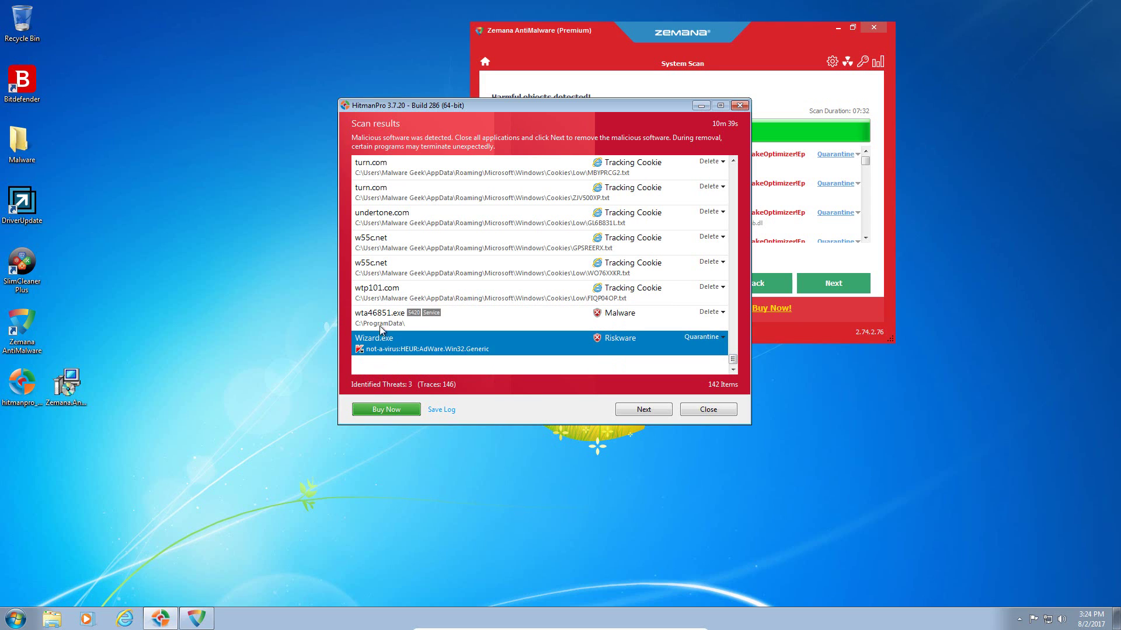
left_click(379, 326)
left_click(381, 352)
left_click(476, 327)
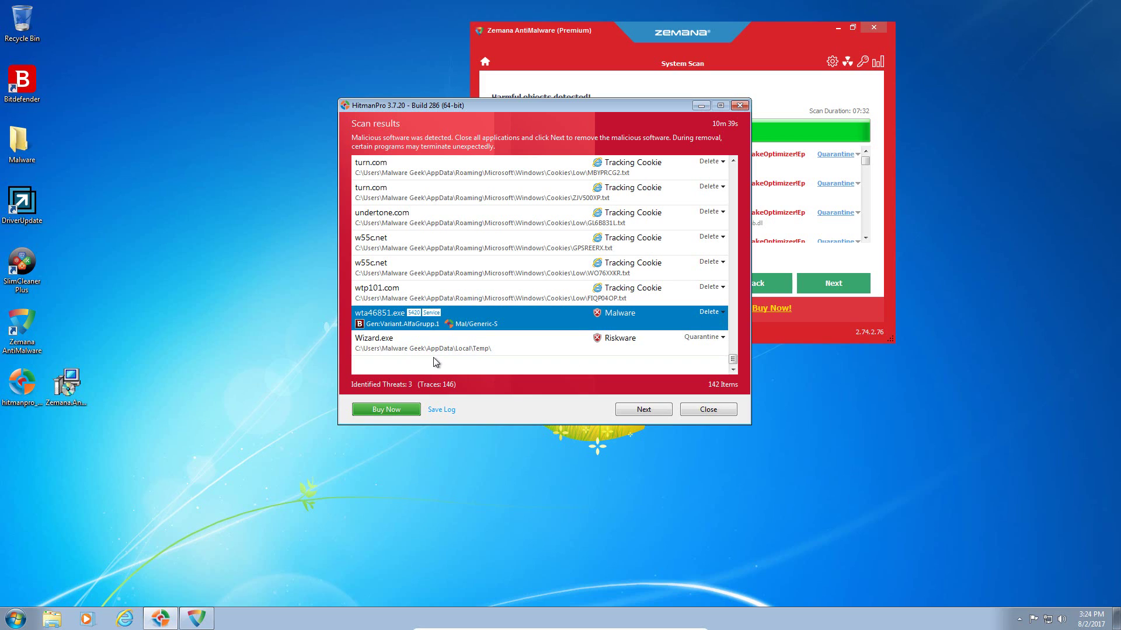
left_click(531, 353)
left_click(713, 412)
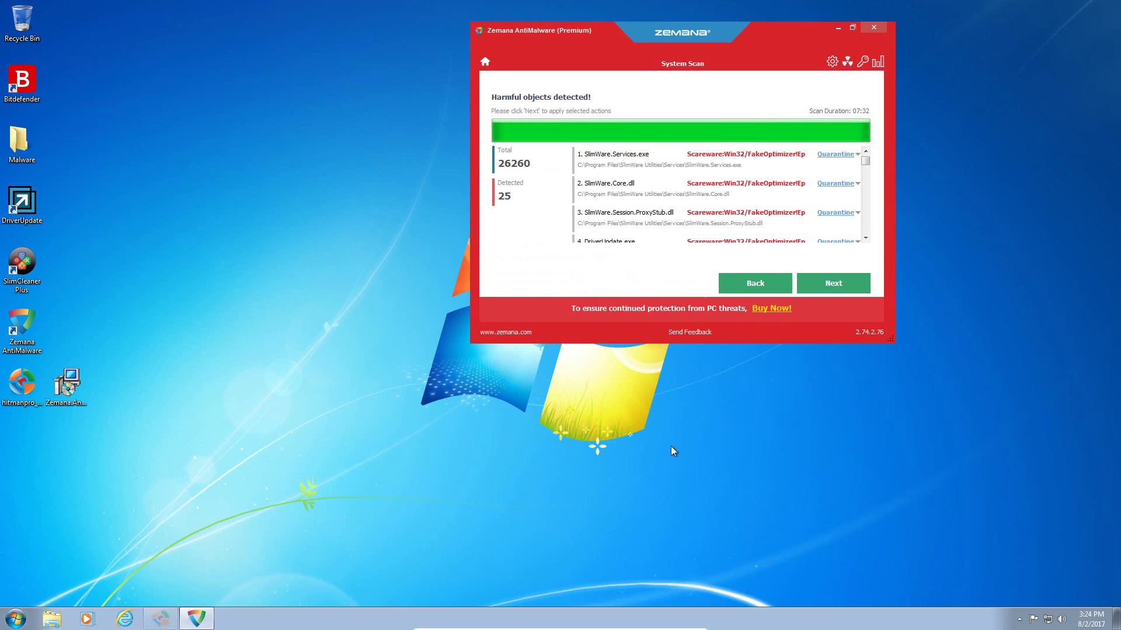
Step: Dismiss Zemana's scan results without applying the pending actions and close Zemana AntiMalware
left_click_drag(809, 61, 721, 88)
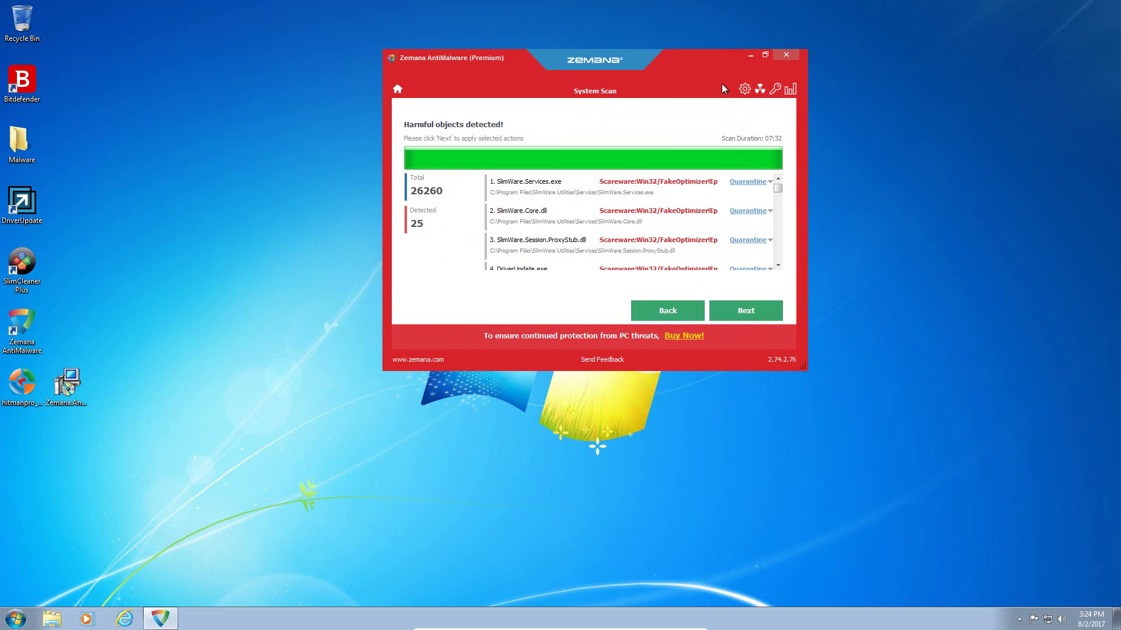
left_click(786, 55)
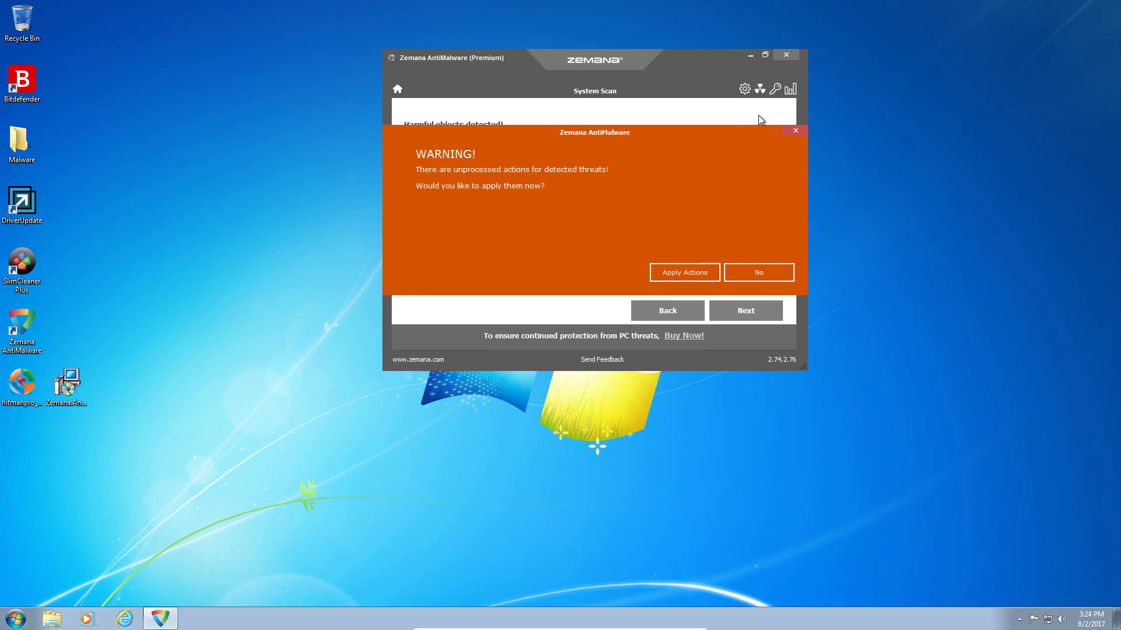
left_click(748, 274)
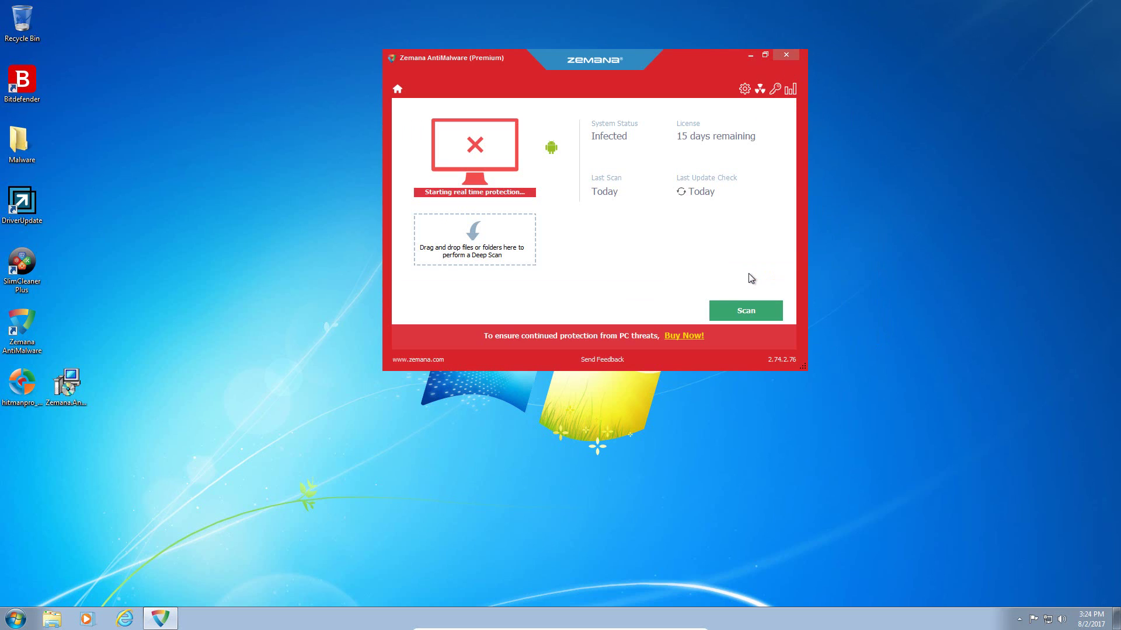
left_click(788, 55)
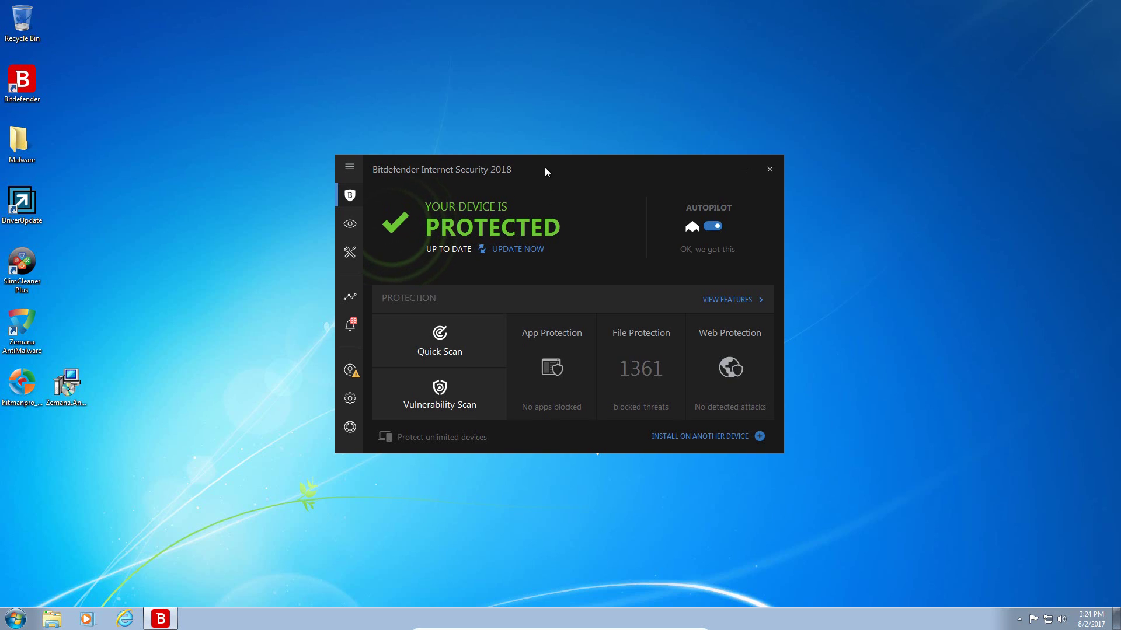
Step: Review the threats blocked by Bitdefender's File Protection, return to the protection overview, and close Bitdefender
left_click_drag(545, 168, 543, 145)
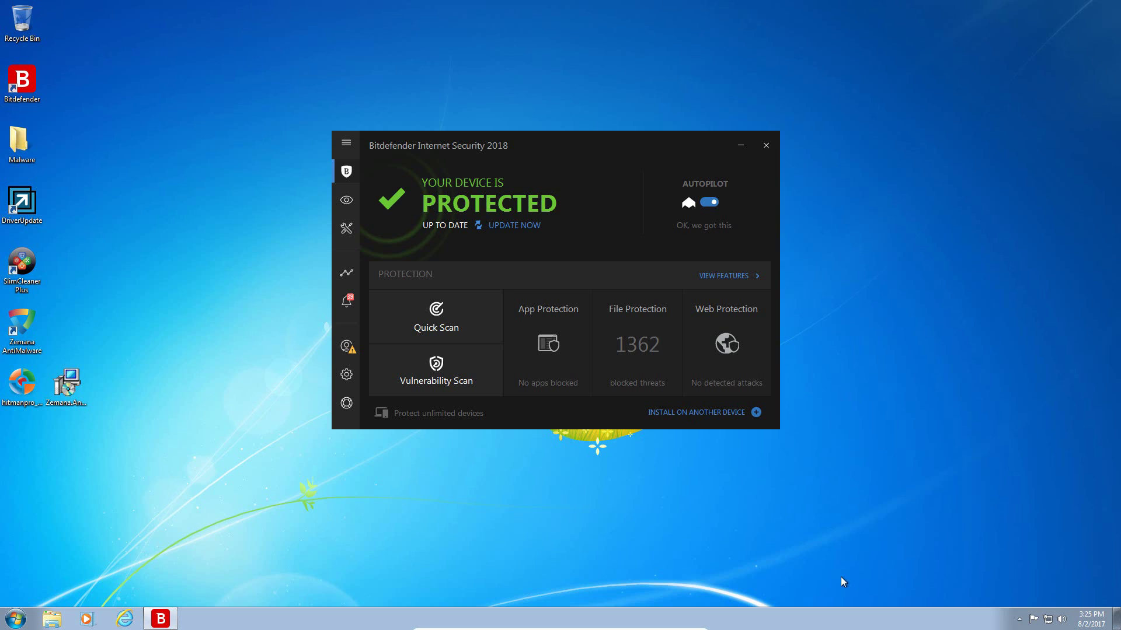
left_click(640, 346)
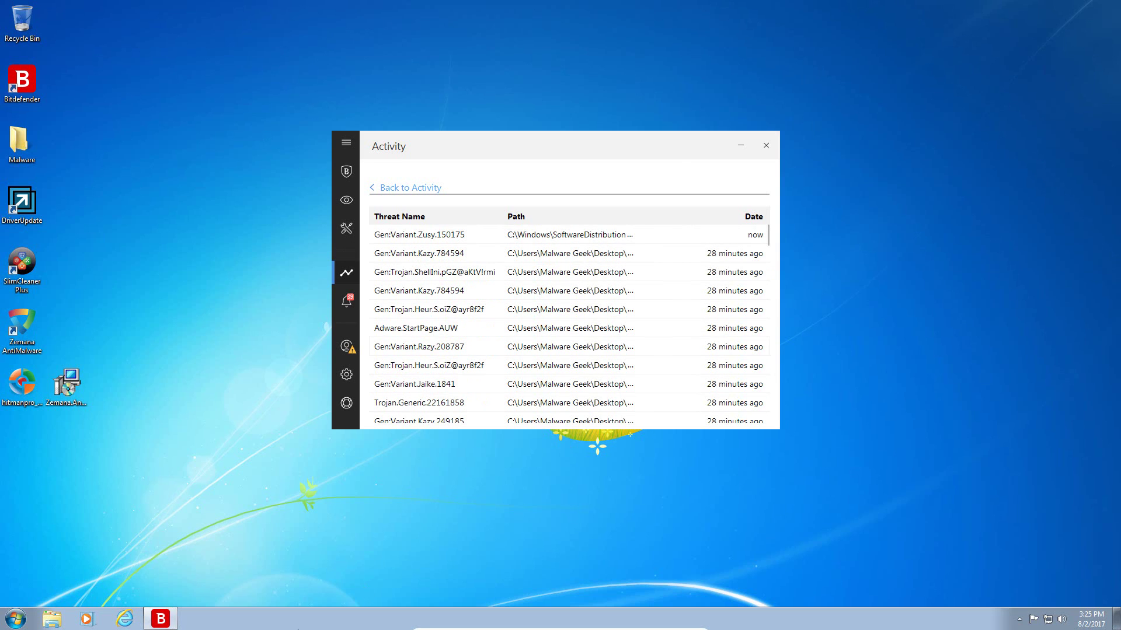
right_click(301, 620)
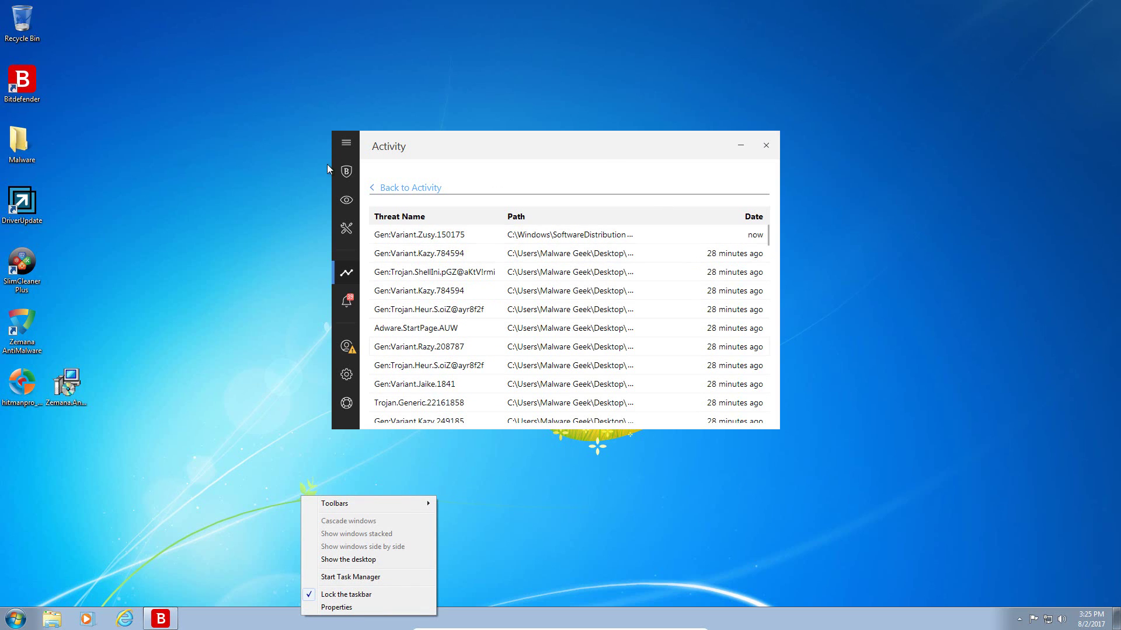
left_click(350, 177)
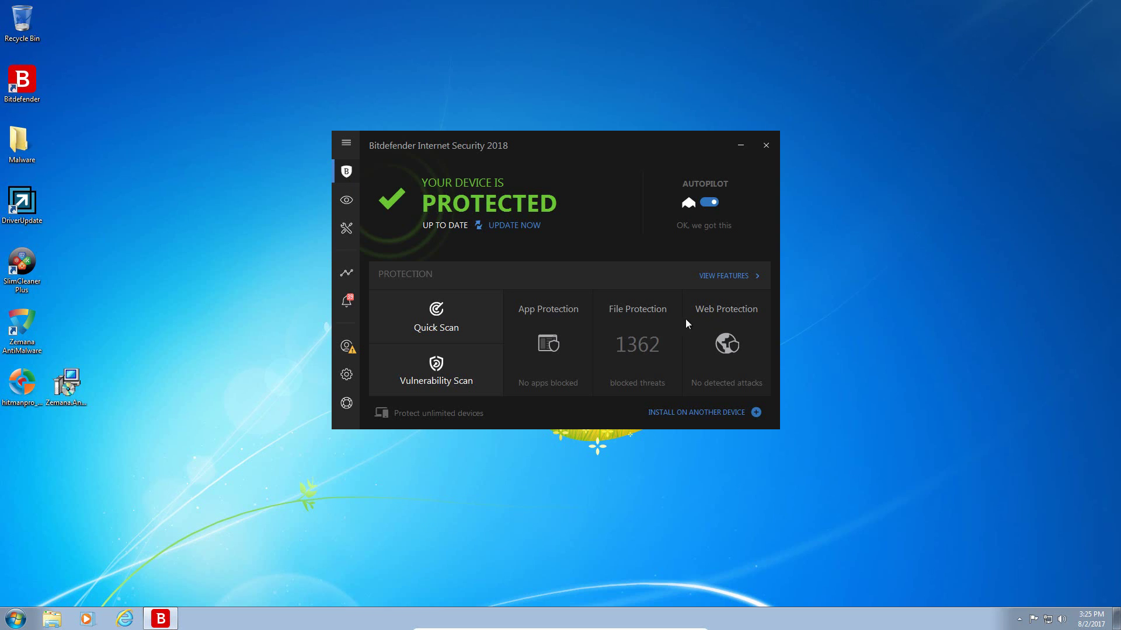
left_click(615, 299)
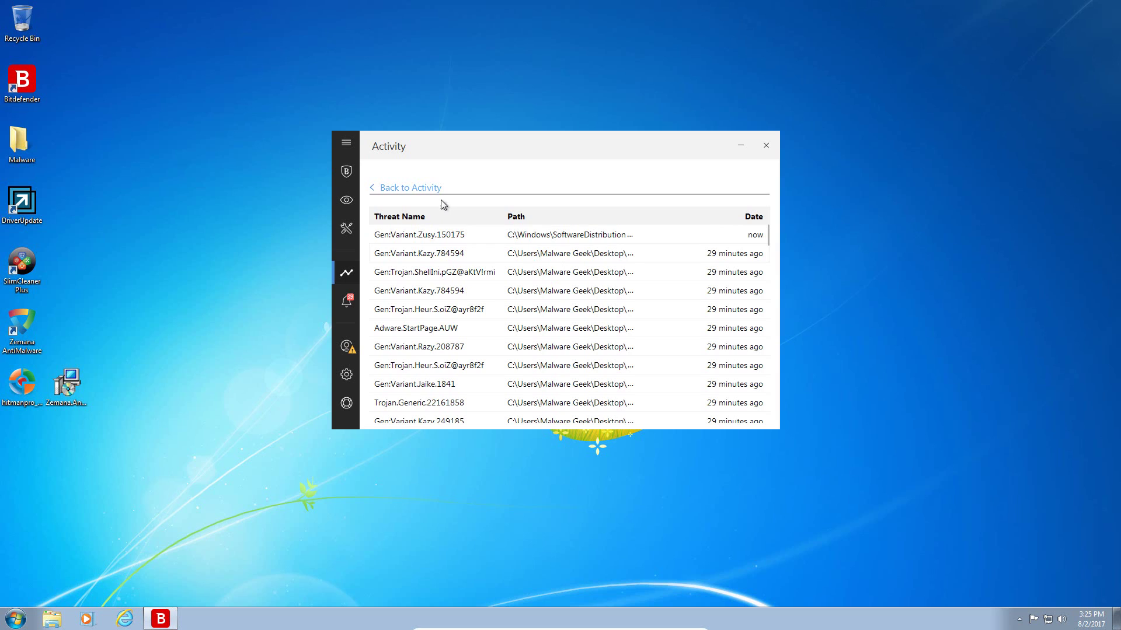
left_click(347, 171)
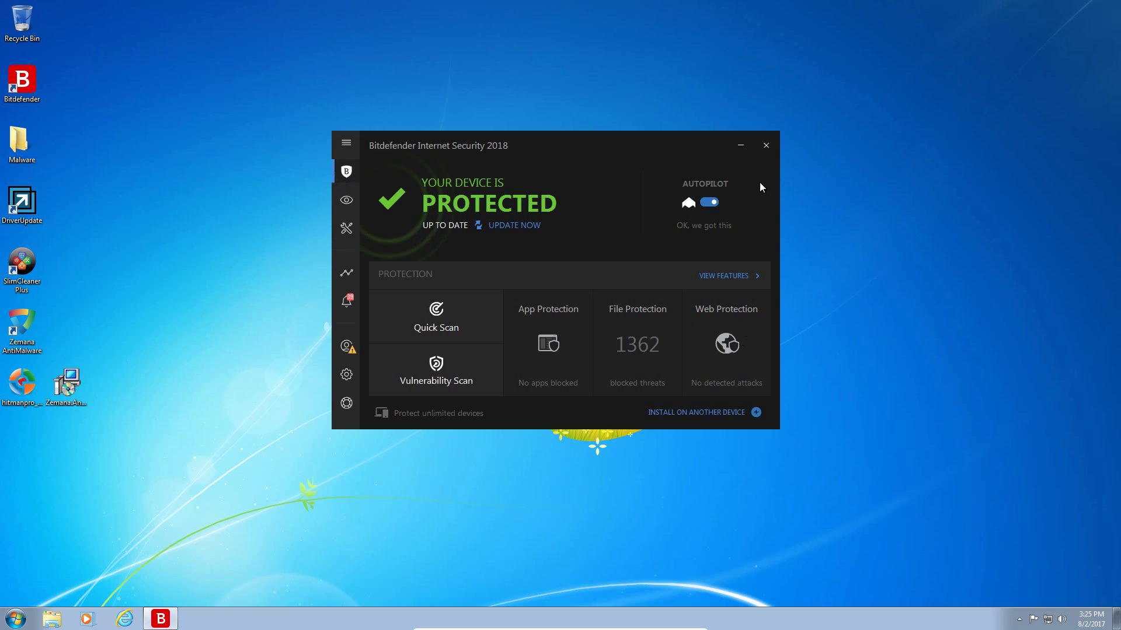
left_click(767, 146)
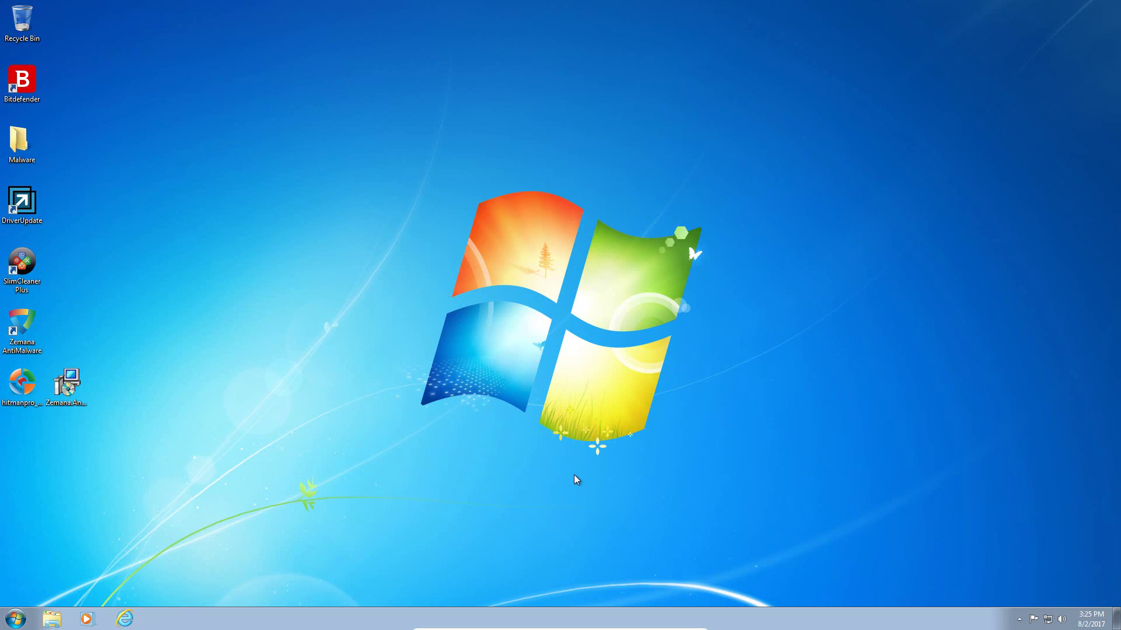
Step: Reopen Bitdefender to check its protection overview, close it, and place the Zemana.AntiMalware.Setup icon below hitmanpro_x64 on the desktop
double_click(23, 80)
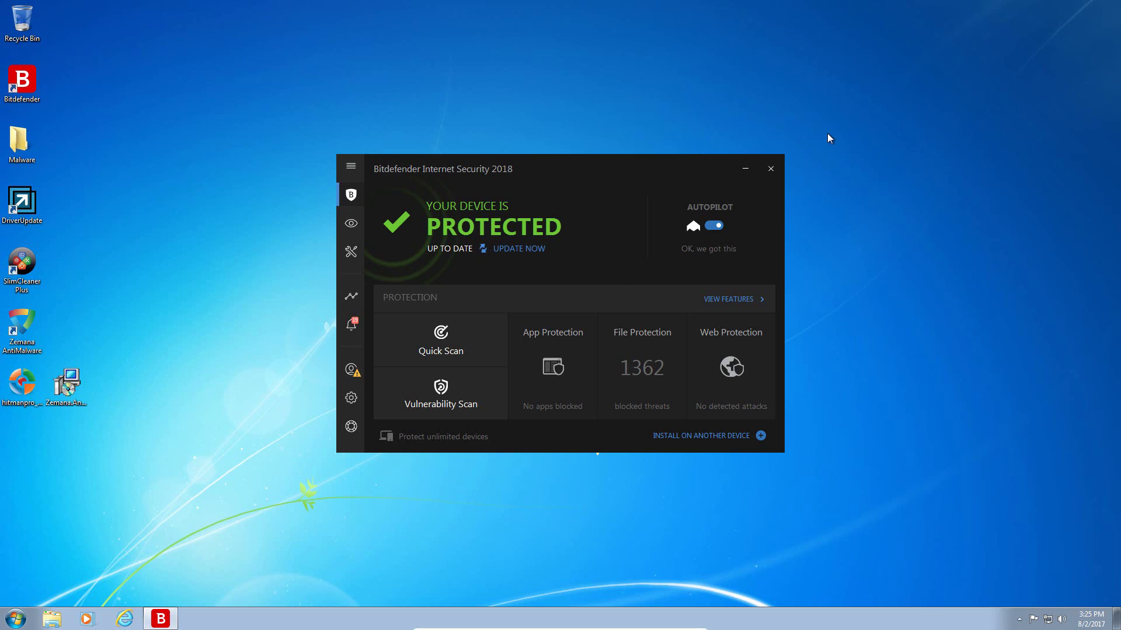
left_click(770, 168)
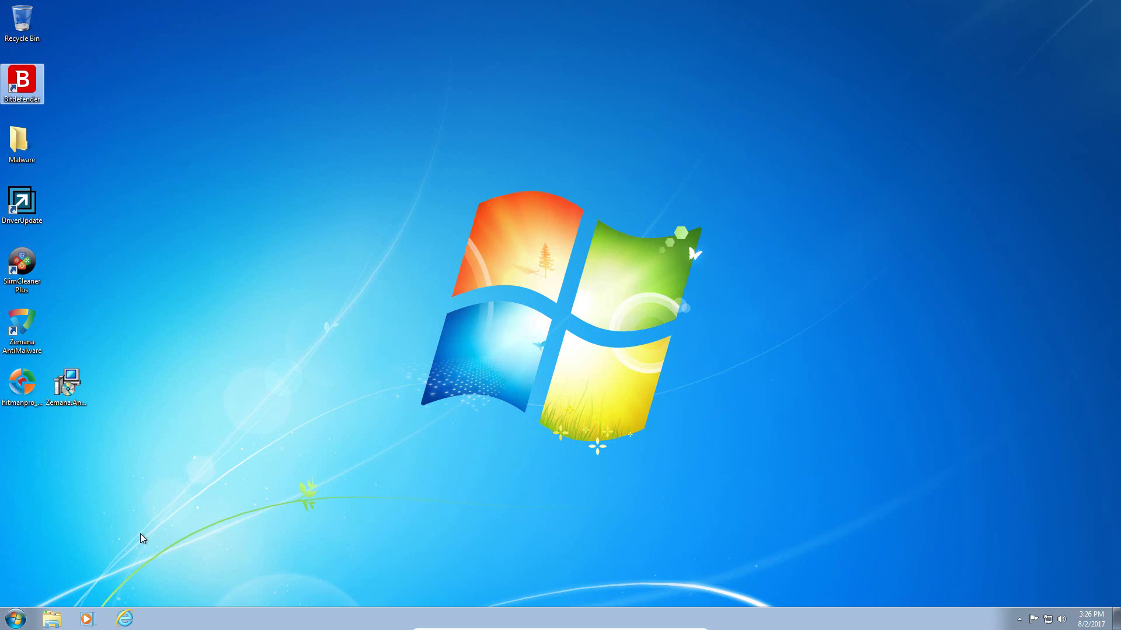
left_click_drag(66, 386, 37, 422)
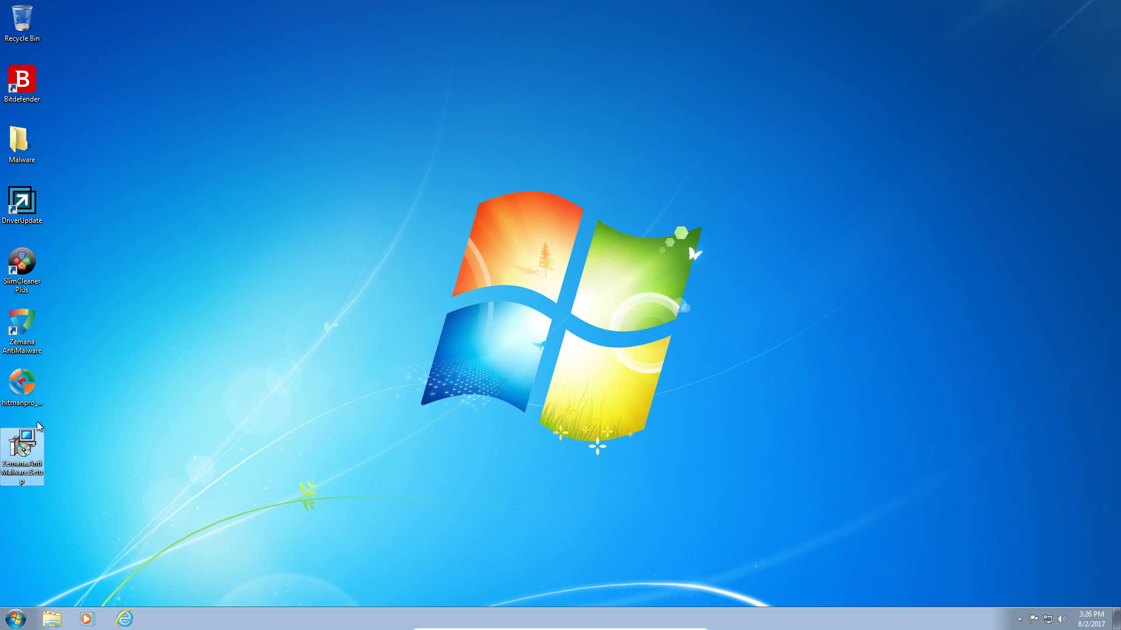